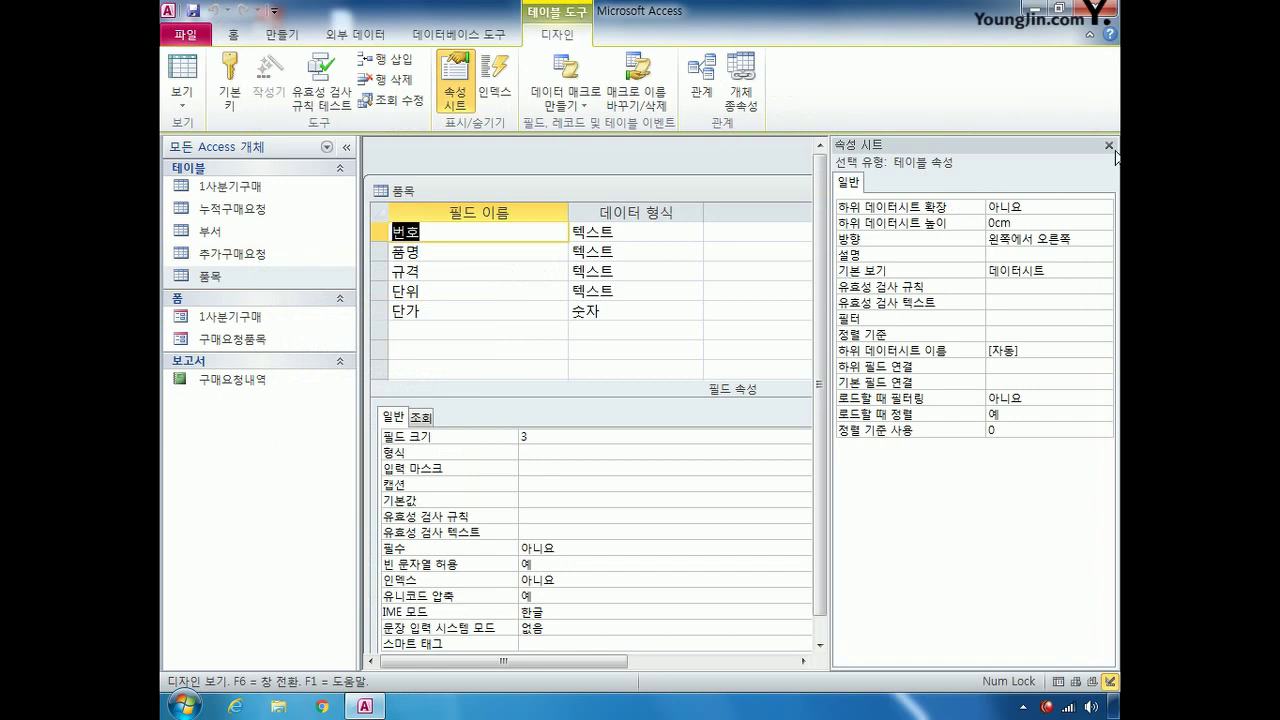
Step: Set the 번호, 품명 and 규격 fields of the 품목 table together as its composite primary key
drag(662, 198, 666, 176)
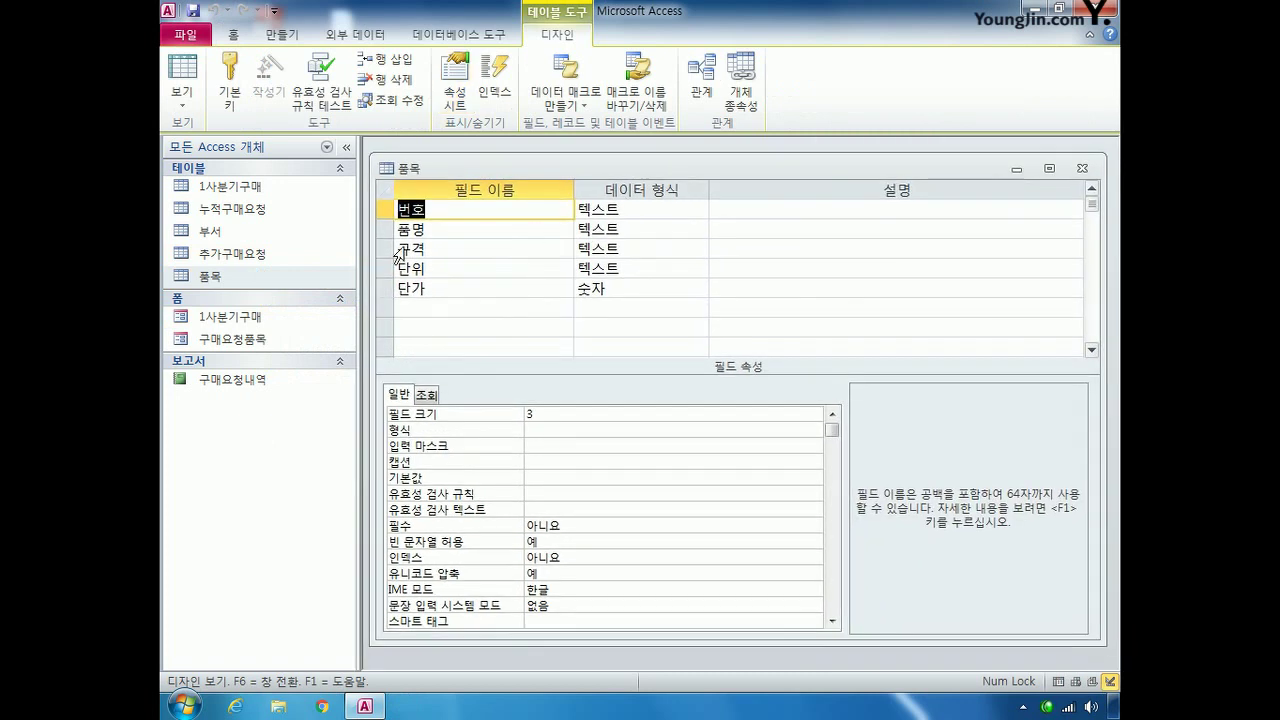
click(384, 212)
click(383, 228)
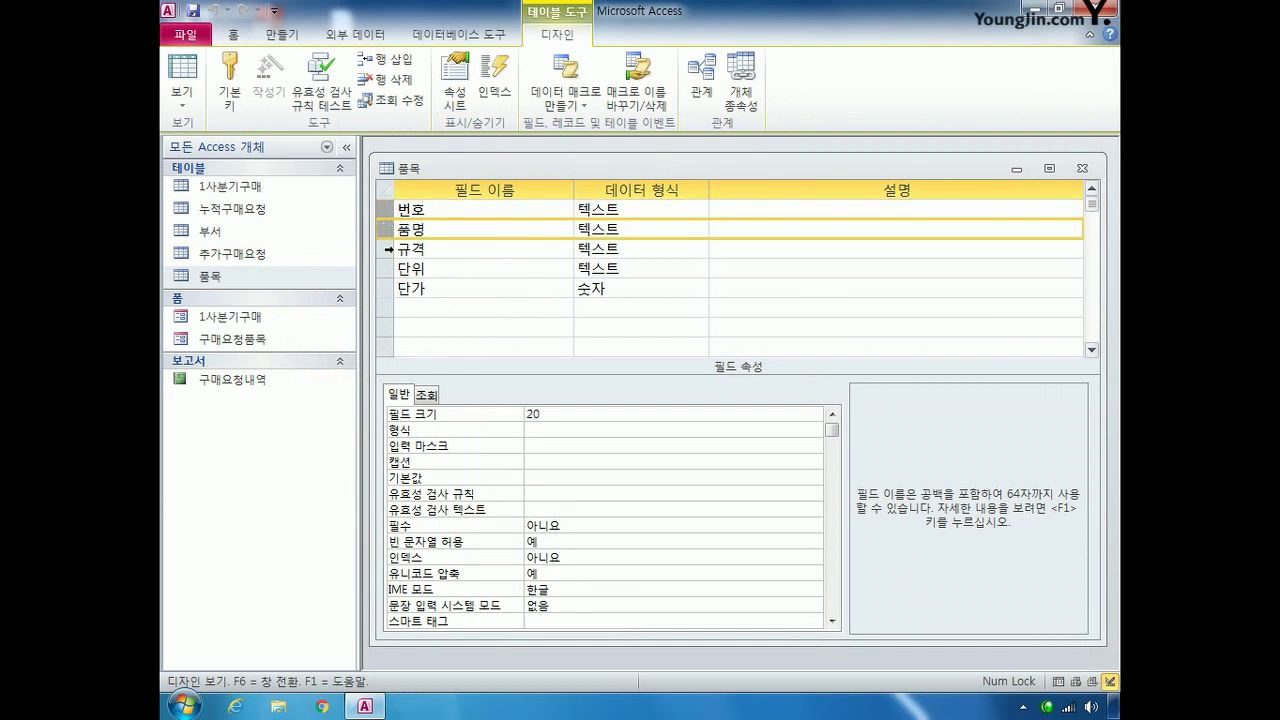
click(388, 249)
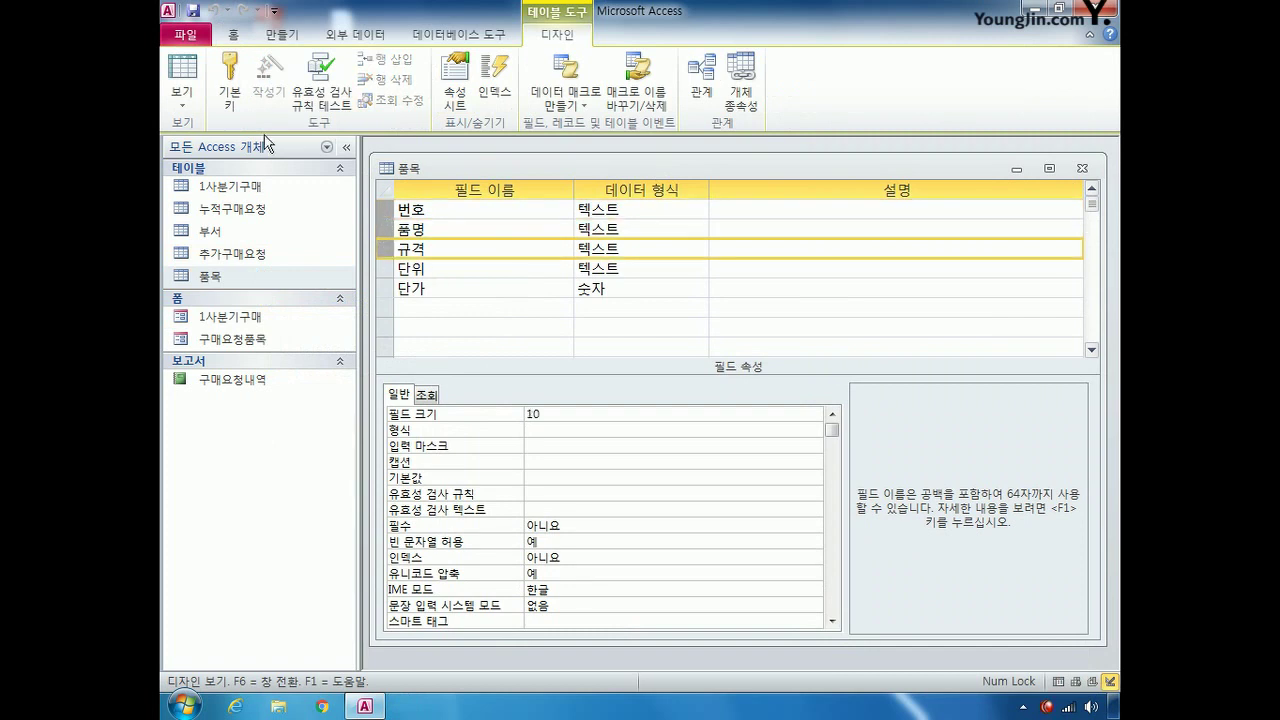
click(230, 78)
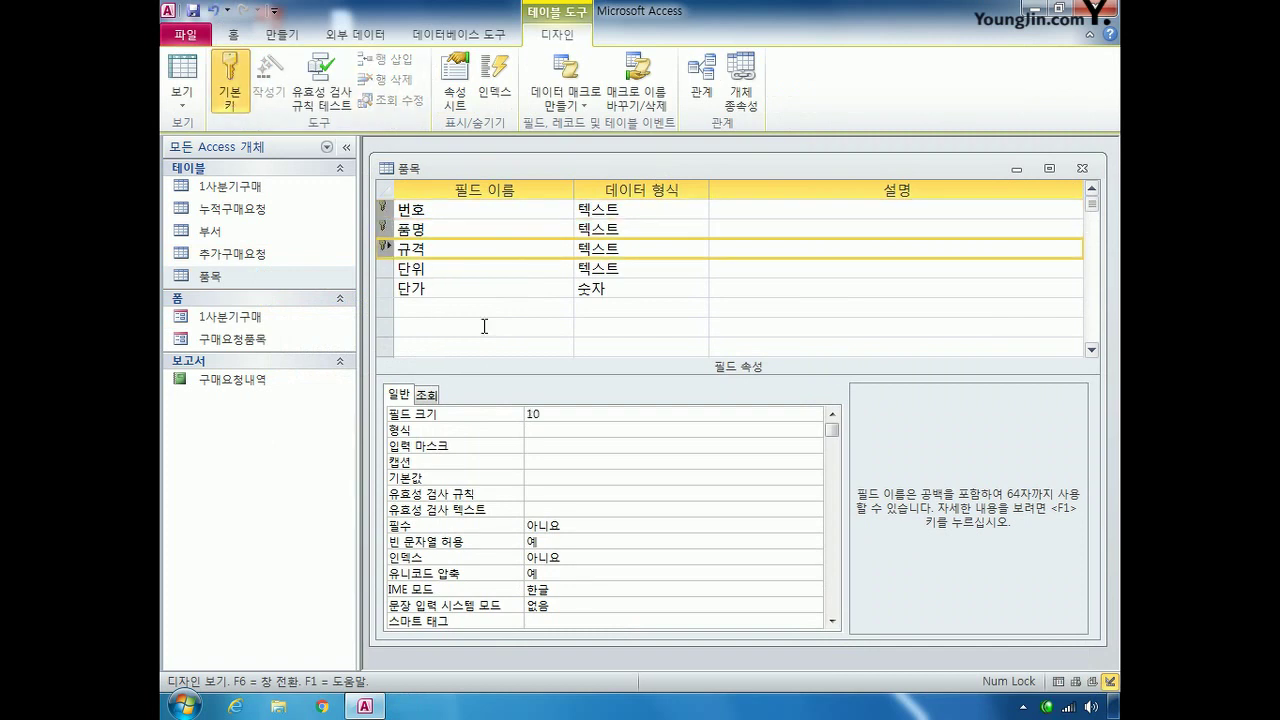
Step: Set the 단위 field's size to 4 and its default value to 개
click(383, 270)
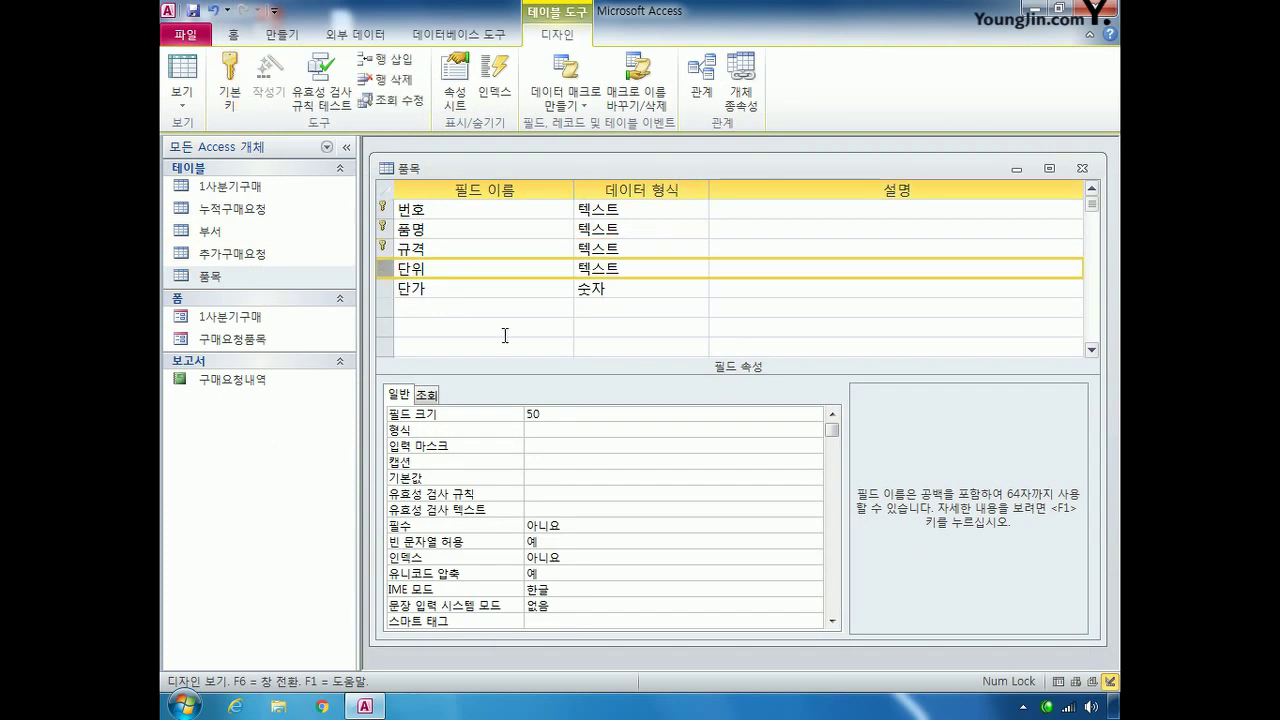
click(551, 414)
click(504, 416)
text(4)
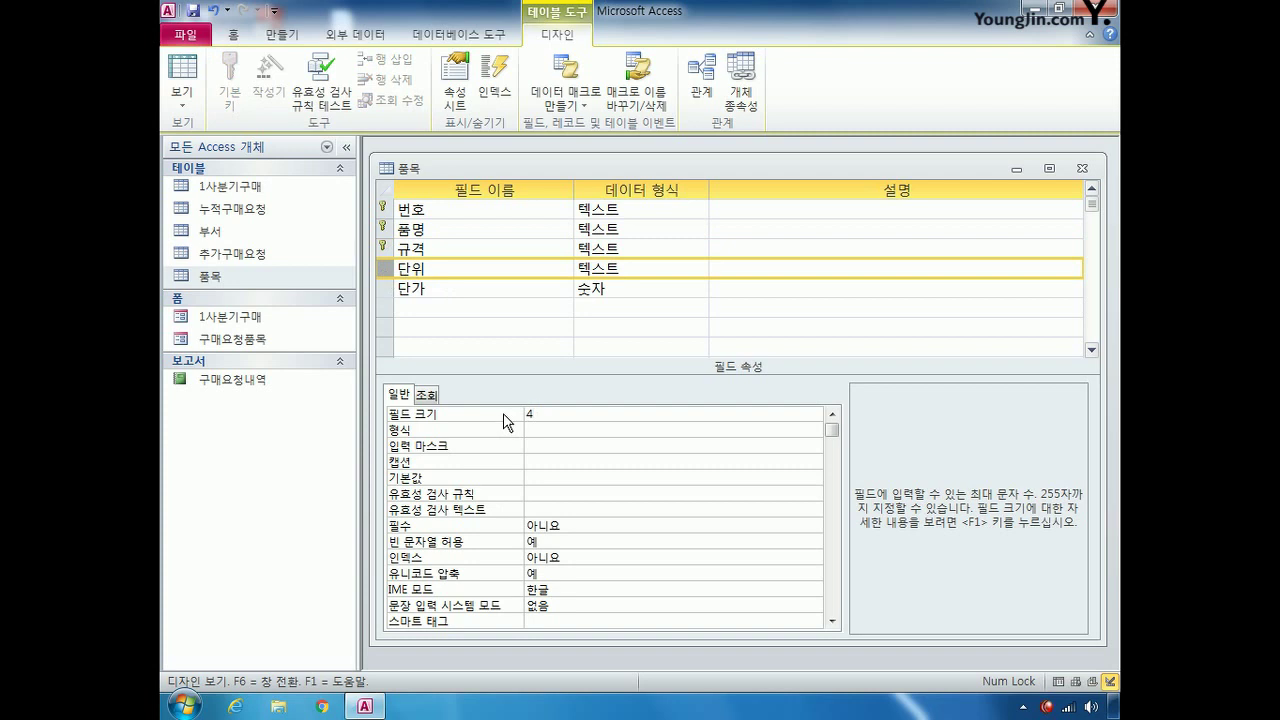
click(540, 477)
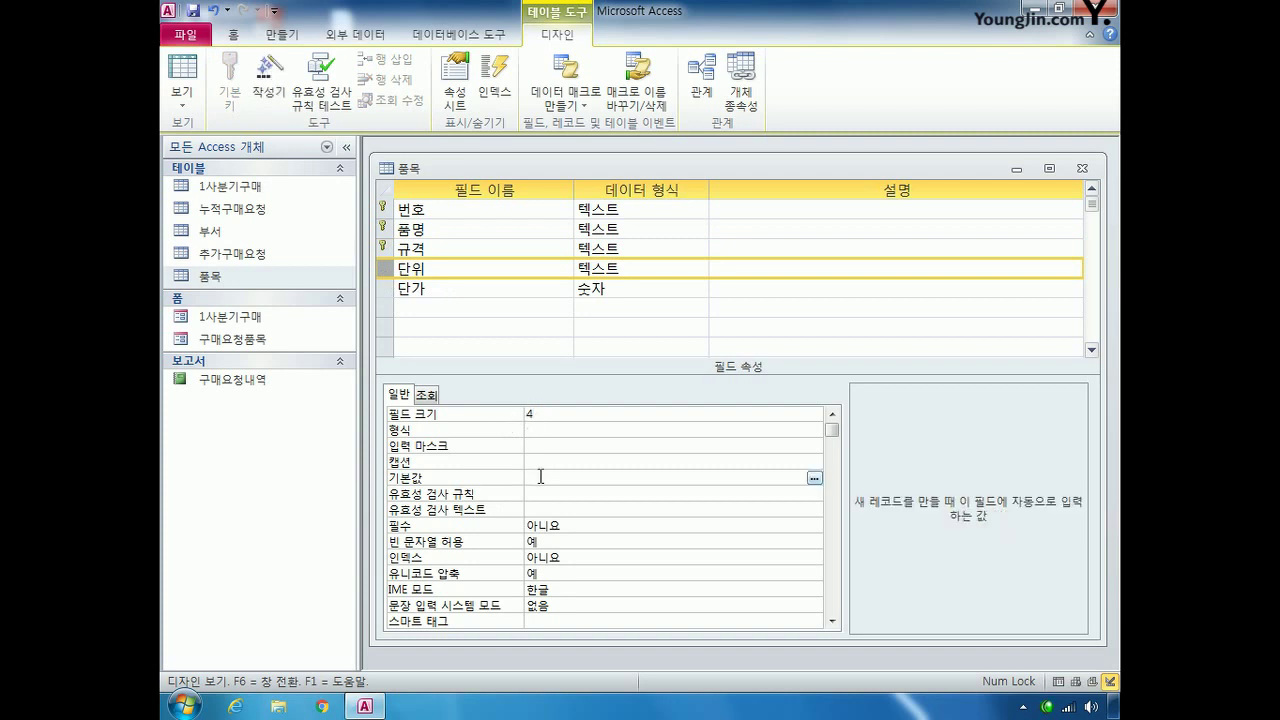
text(개)
Step: Give the 단가 field a custom number format with the ₩ symbol and a thousands separator
click(386, 290)
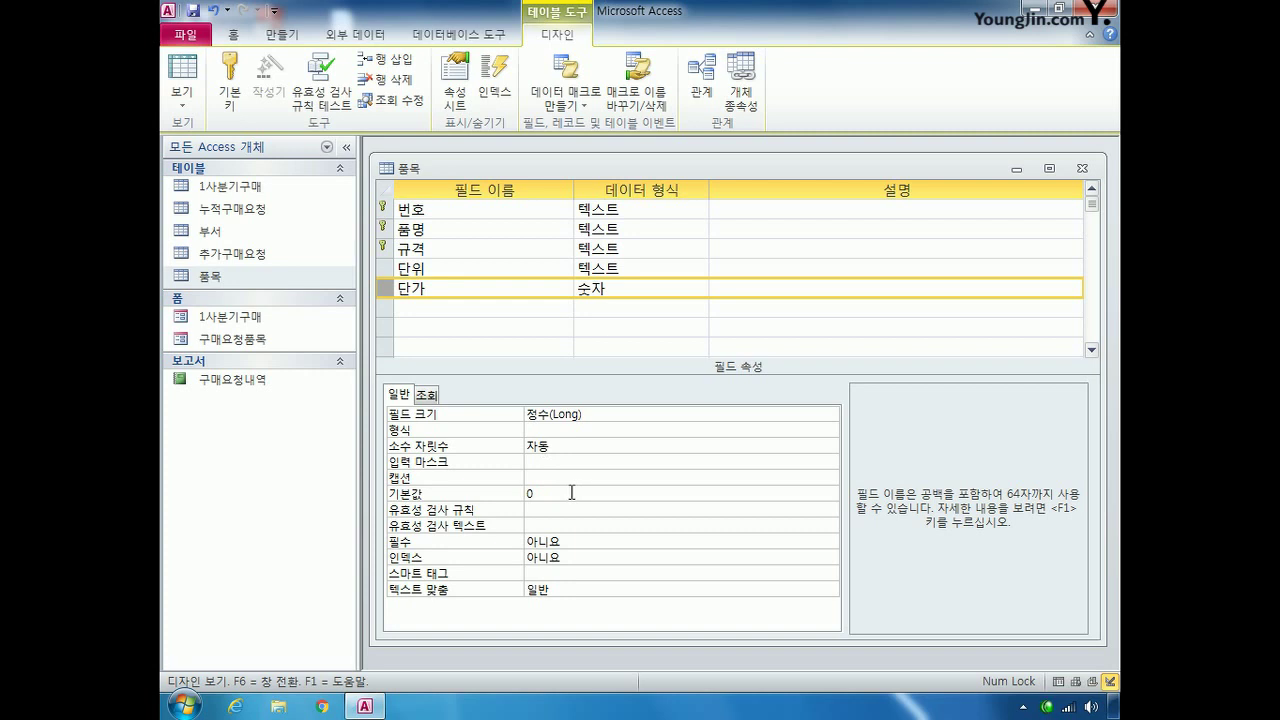
click(544, 430)
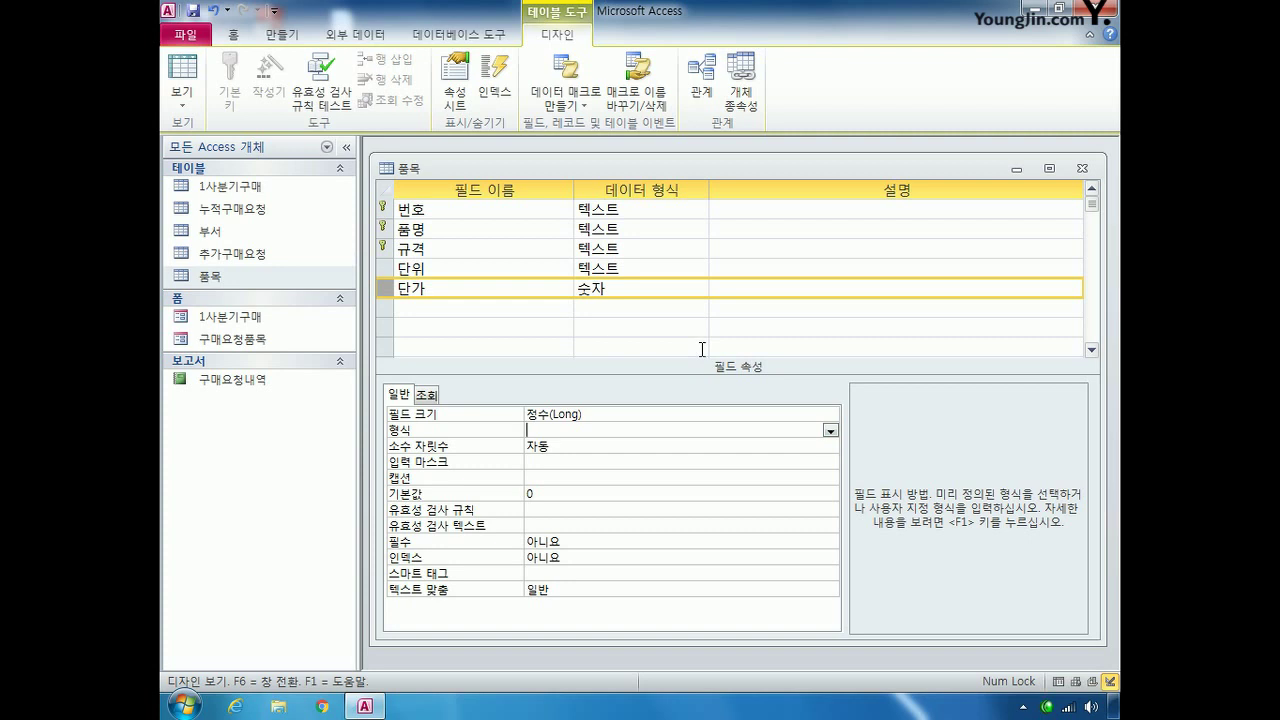
text(₩)
text(₩)
text(3)
key(BackSpace)
text(#,#)
key(shift+Home)
key(Home)
key(Right)
key(Right)
key(Right)
key(Right)
text(0)
Step: Close the 품목 table, saving its design changes and accepting the shortened field size
click(1083, 170)
click(535, 405)
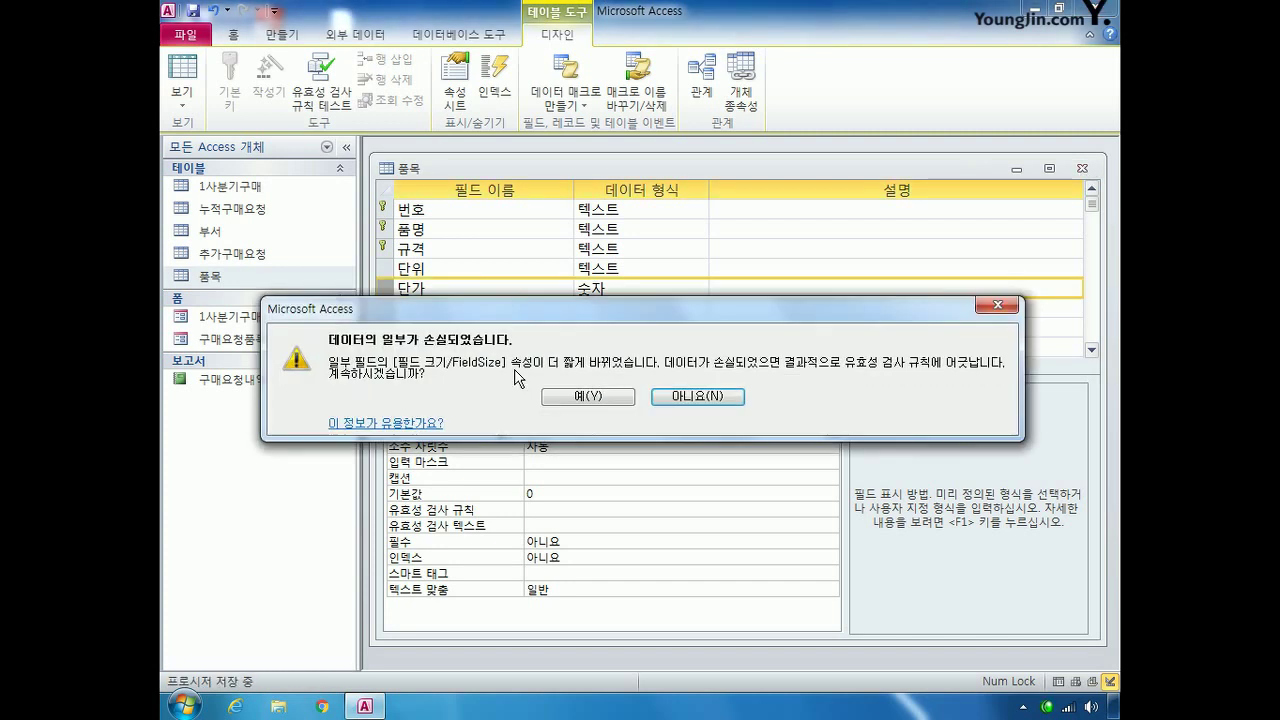
click(588, 397)
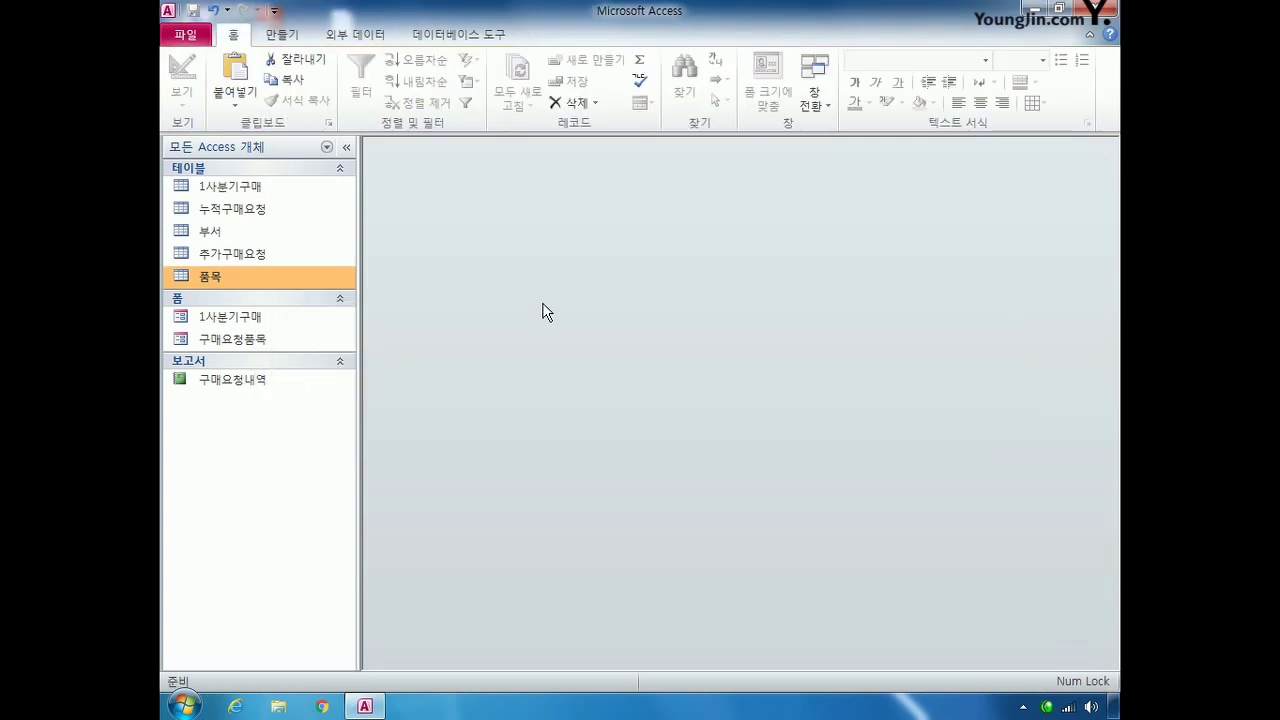
Step: Open the 1사분기구매 table in Design view and insert a first field named 순번 with data type 일련 번호
click(246, 186)
right_click(248, 186)
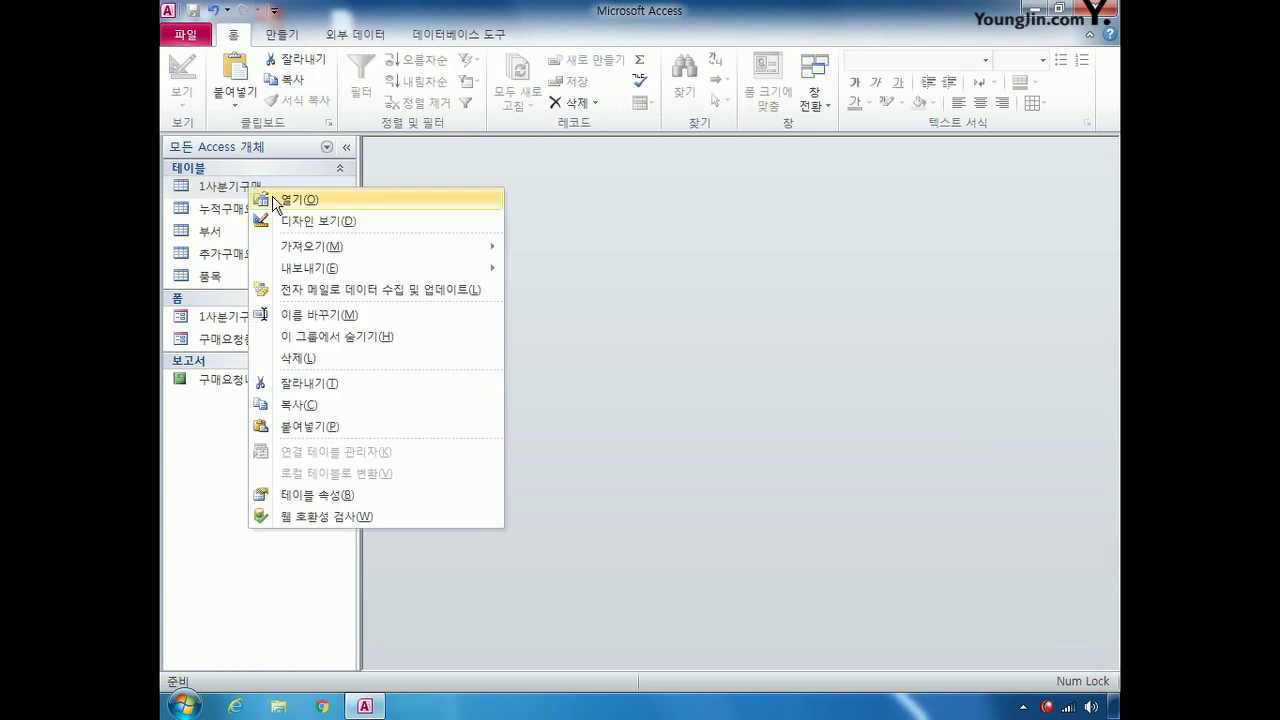
click(322, 222)
drag(611, 187, 621, 171)
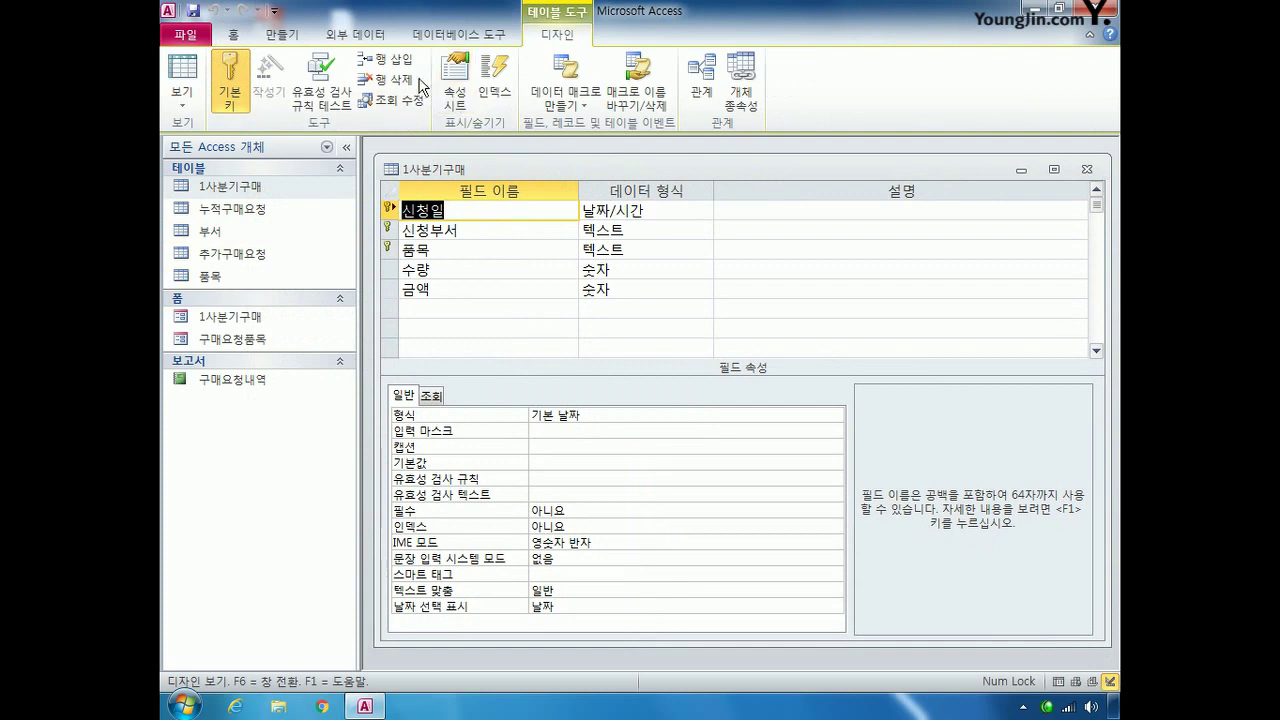
click(378, 59)
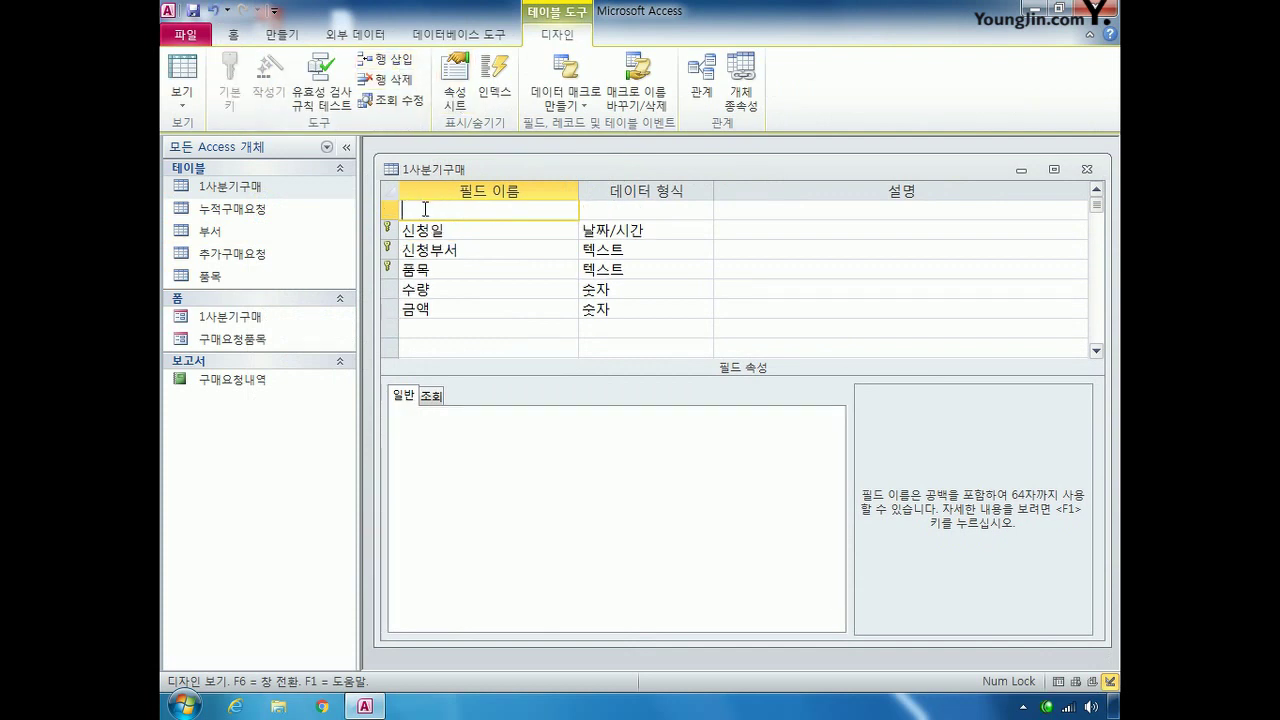
text(순번)
click(612, 210)
click(705, 211)
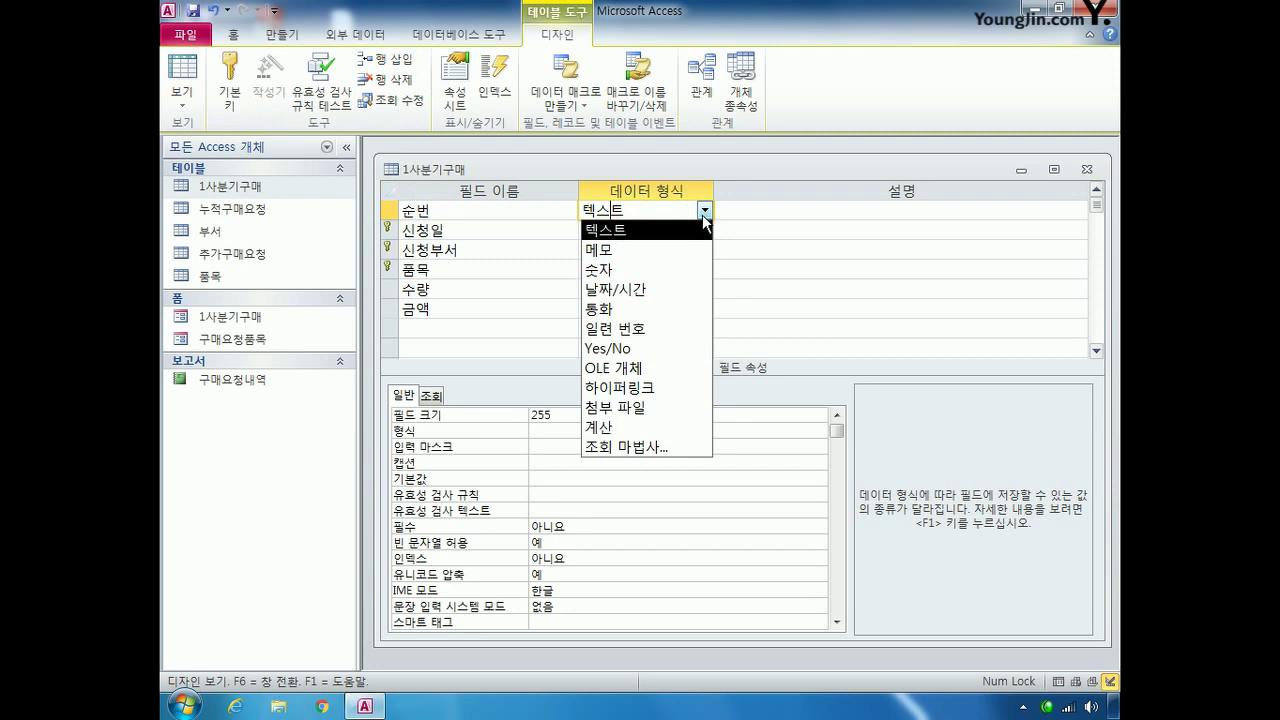
click(668, 330)
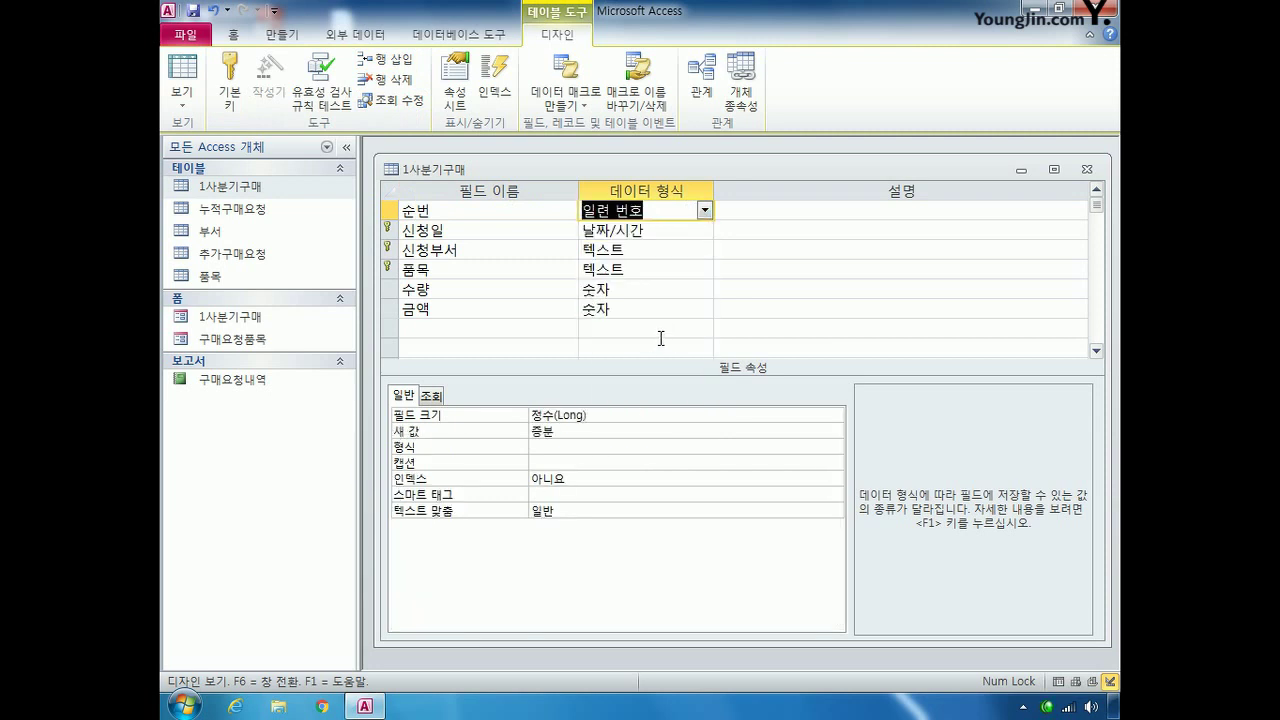
Step: Set the 신청일 field's validation rule to between #2009-1-1# and #2009-3-31#
click(387, 229)
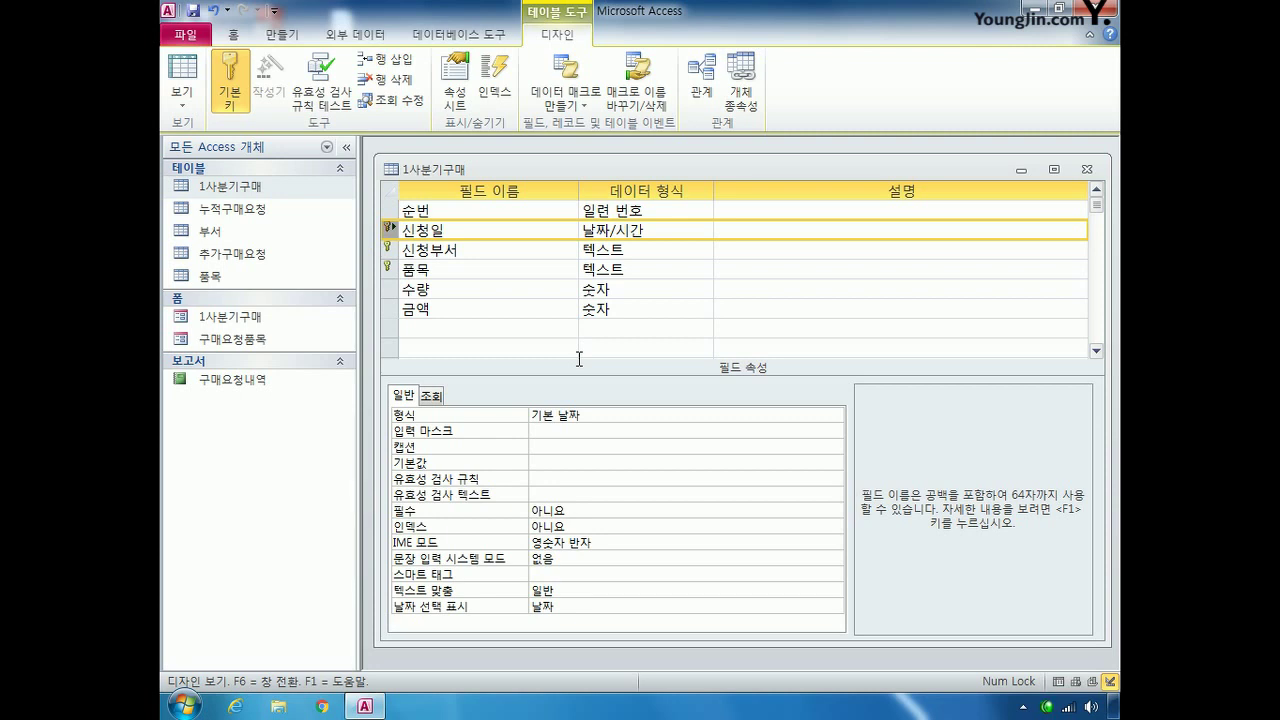
click(557, 479)
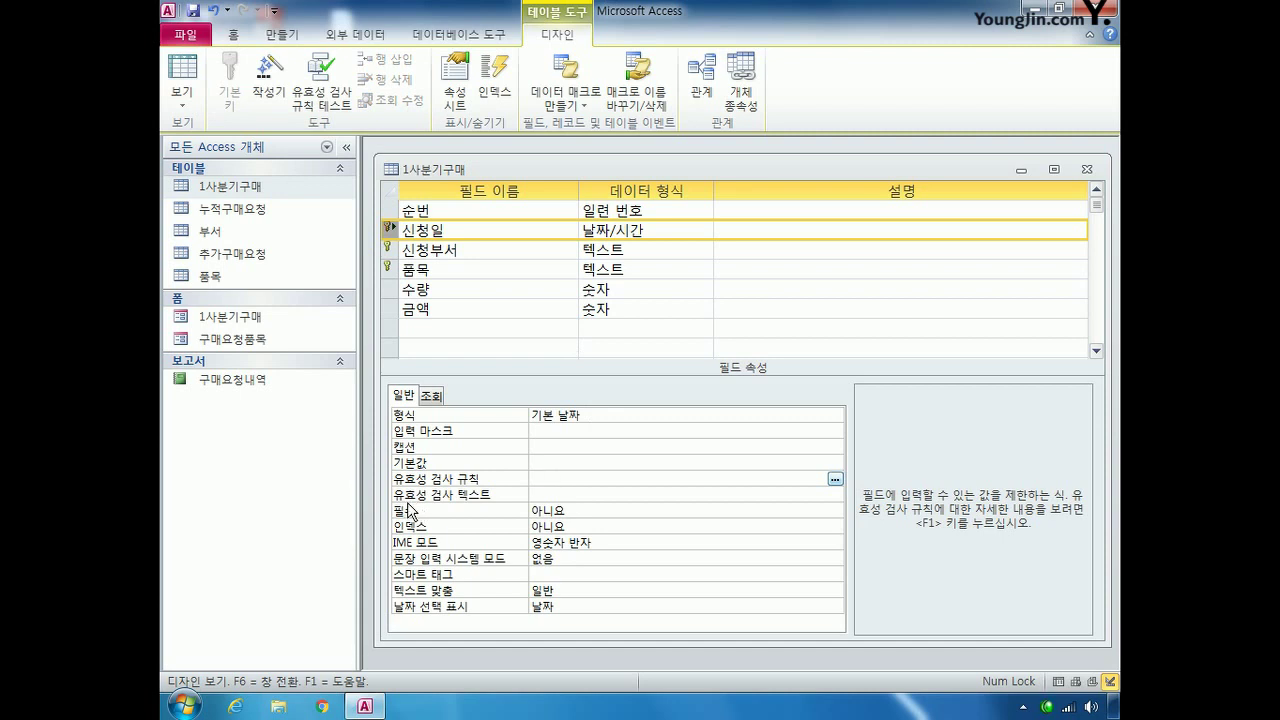
text(ㅠ)
key(BackSpace)
key(Hangul)
text(between #2009-1-1)
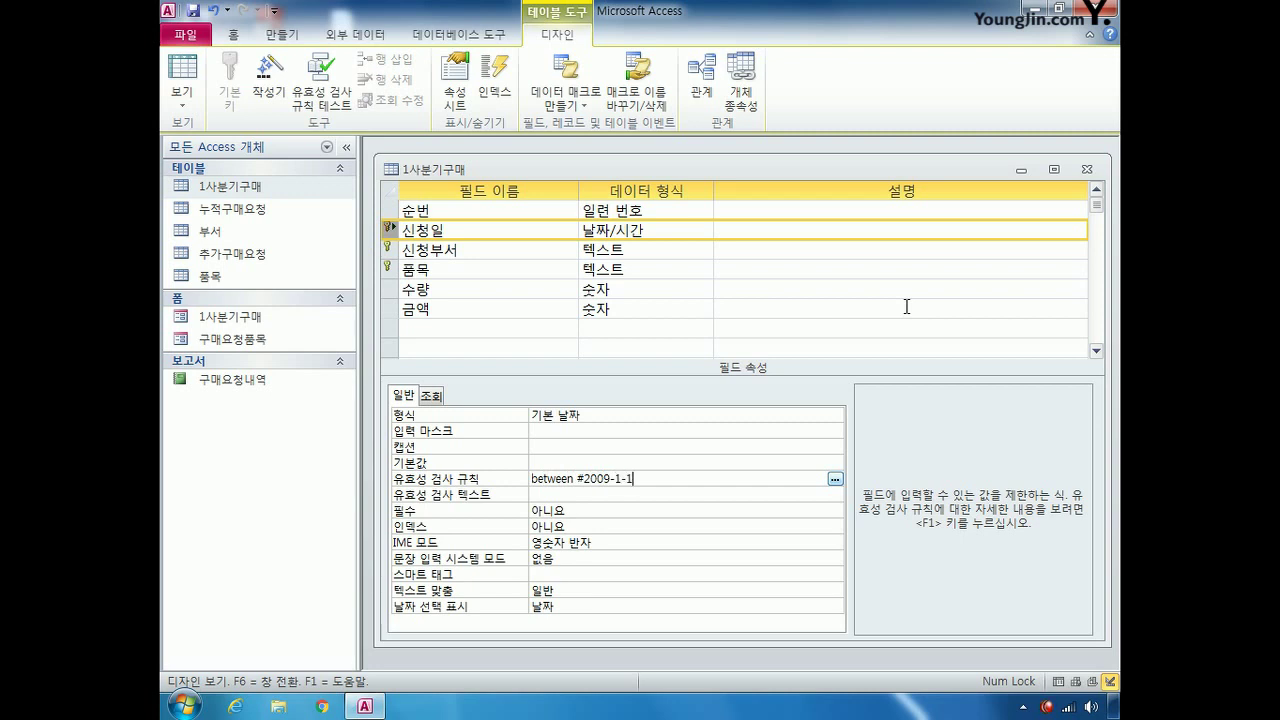
text(# and #2009-3-31)
text(#)
Step: Close the 1사분기구매 table, saving its design and testing the existing data against the new rule
click(1087, 170)
click(595, 410)
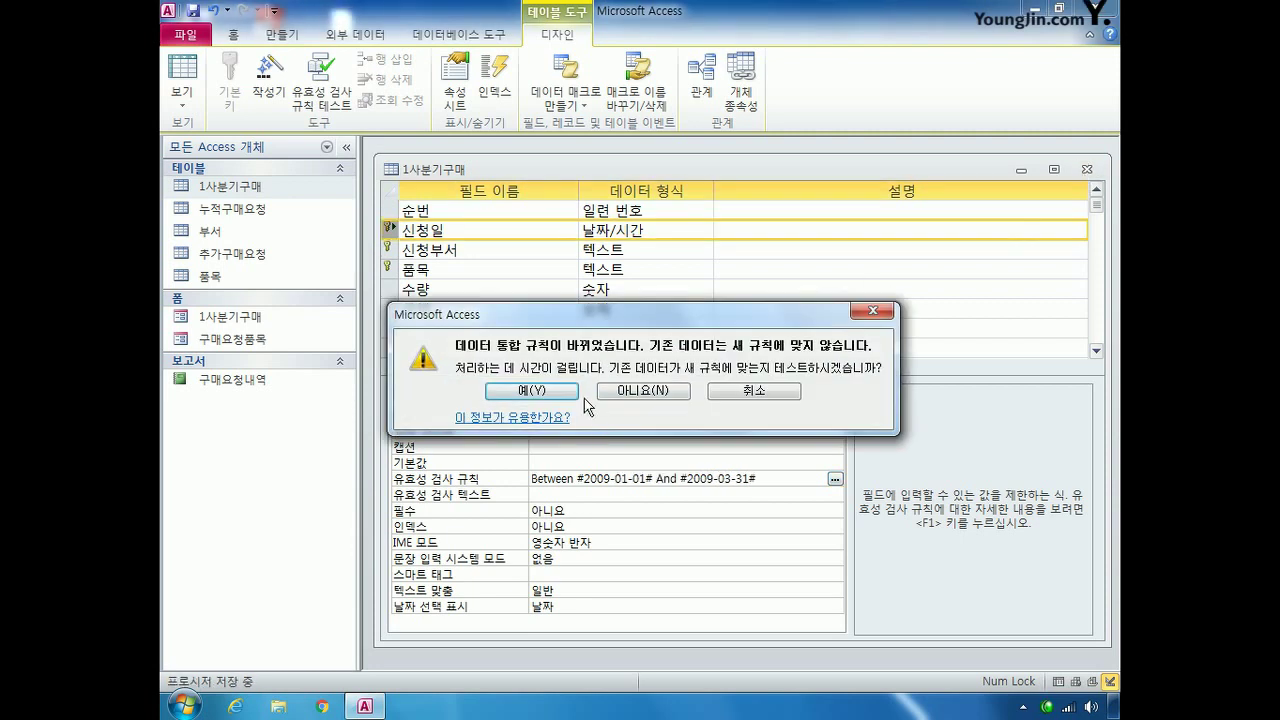
click(560, 398)
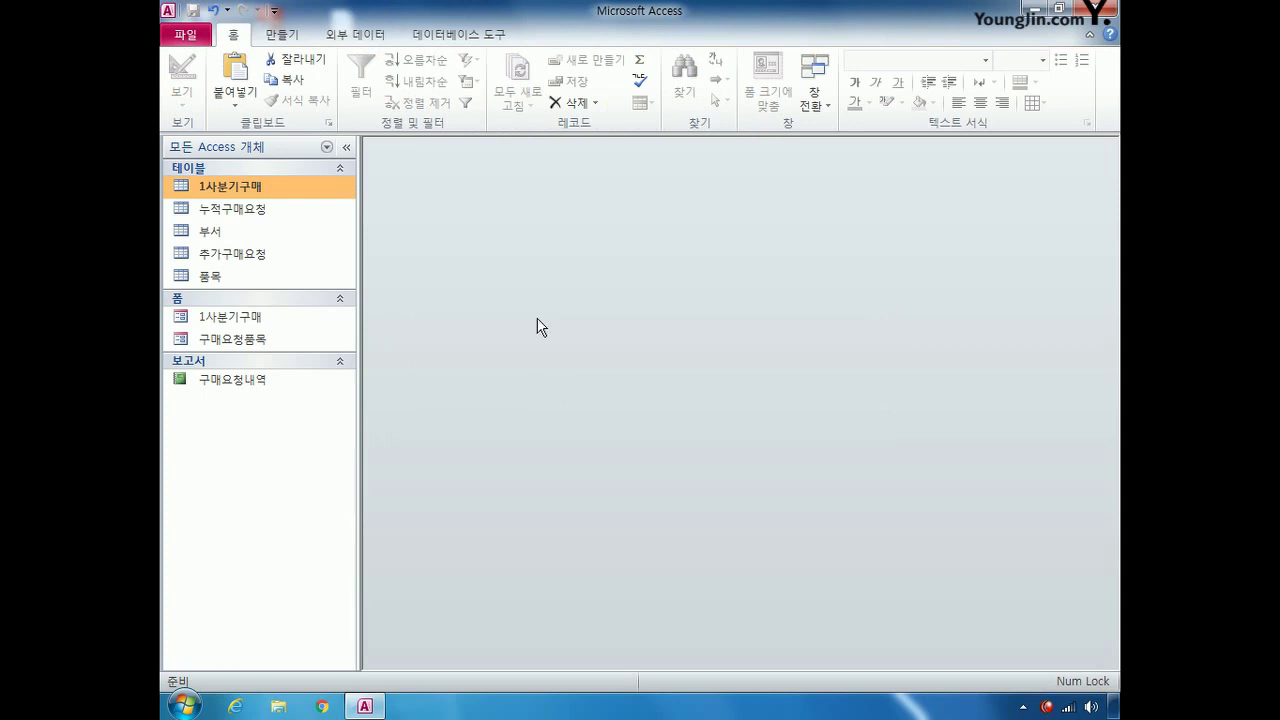
Step: Open the Relationships window and add the 1사분기구매, 부서 and 품목 tables
click(448, 40)
click(363, 86)
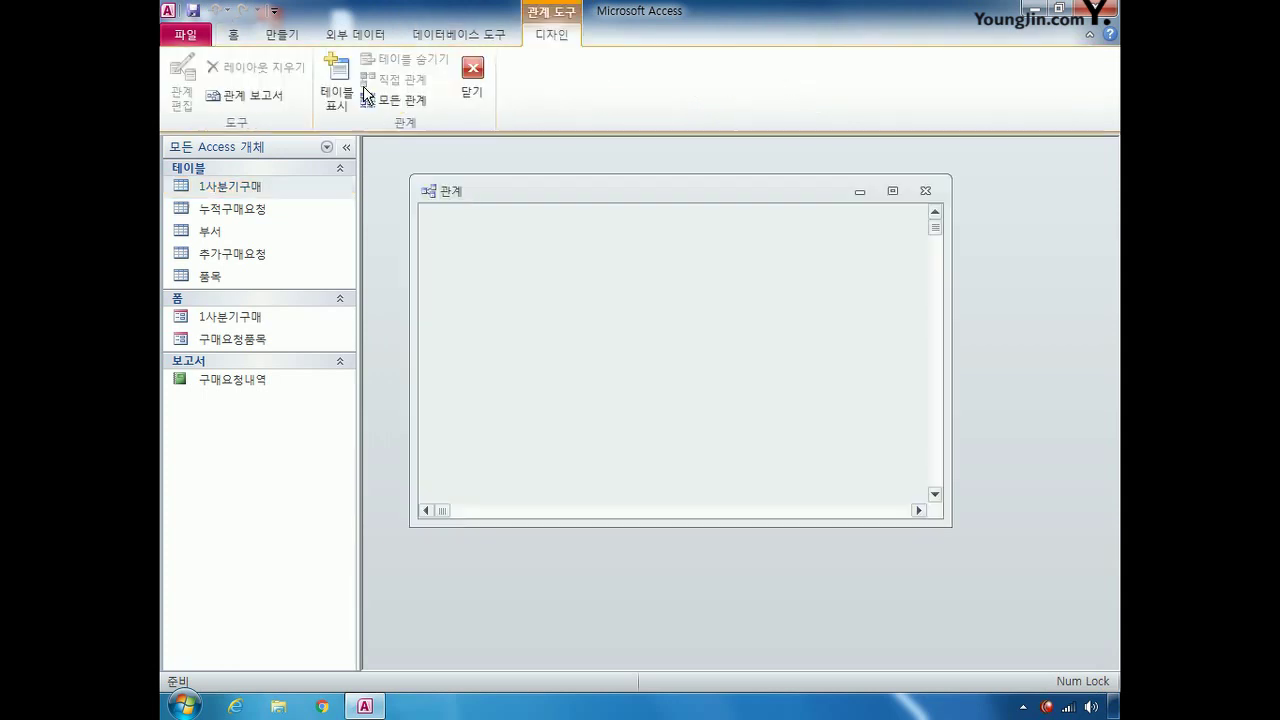
right_click(566, 254)
click(595, 269)
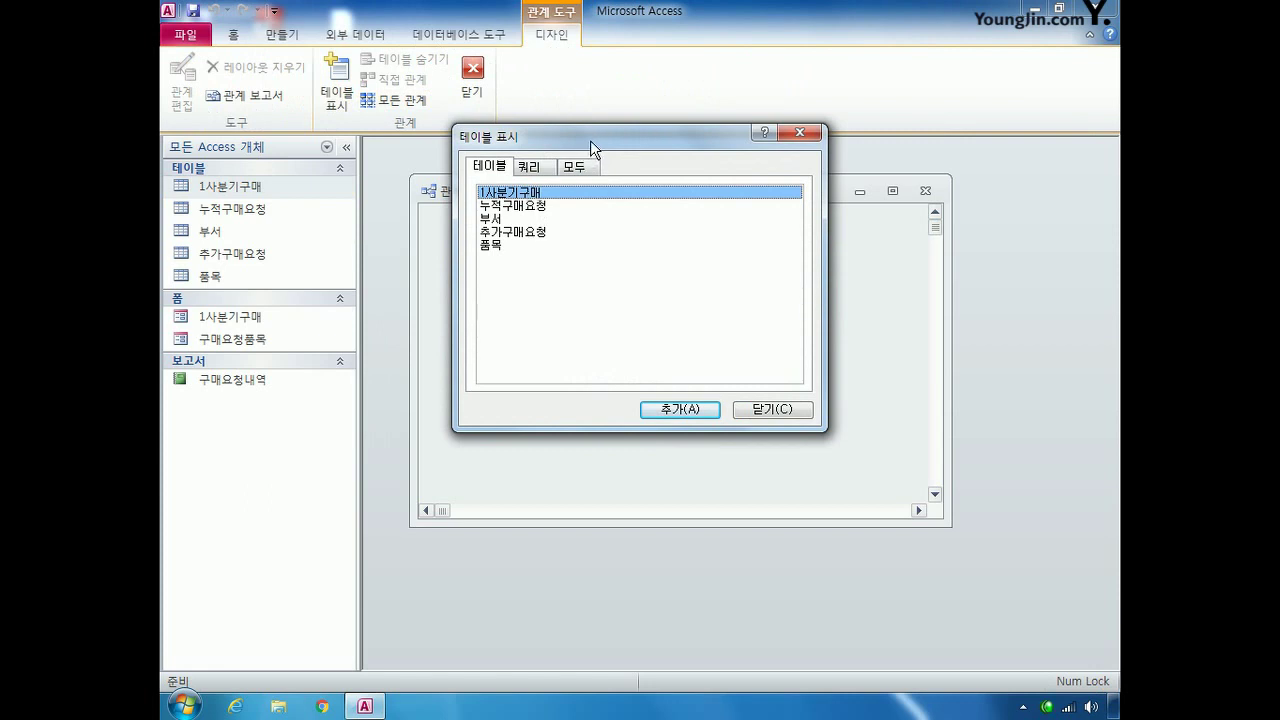
key(Return)
drag(591, 149, 735, 293)
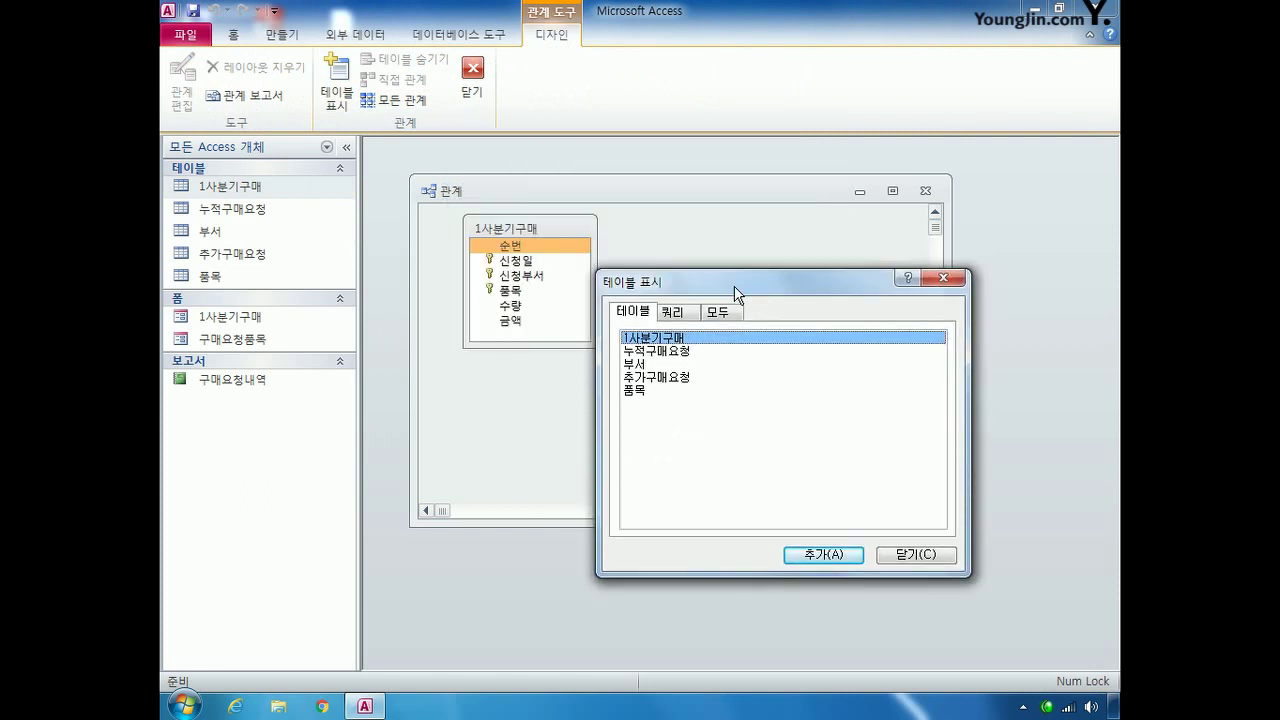
double_click(641, 364)
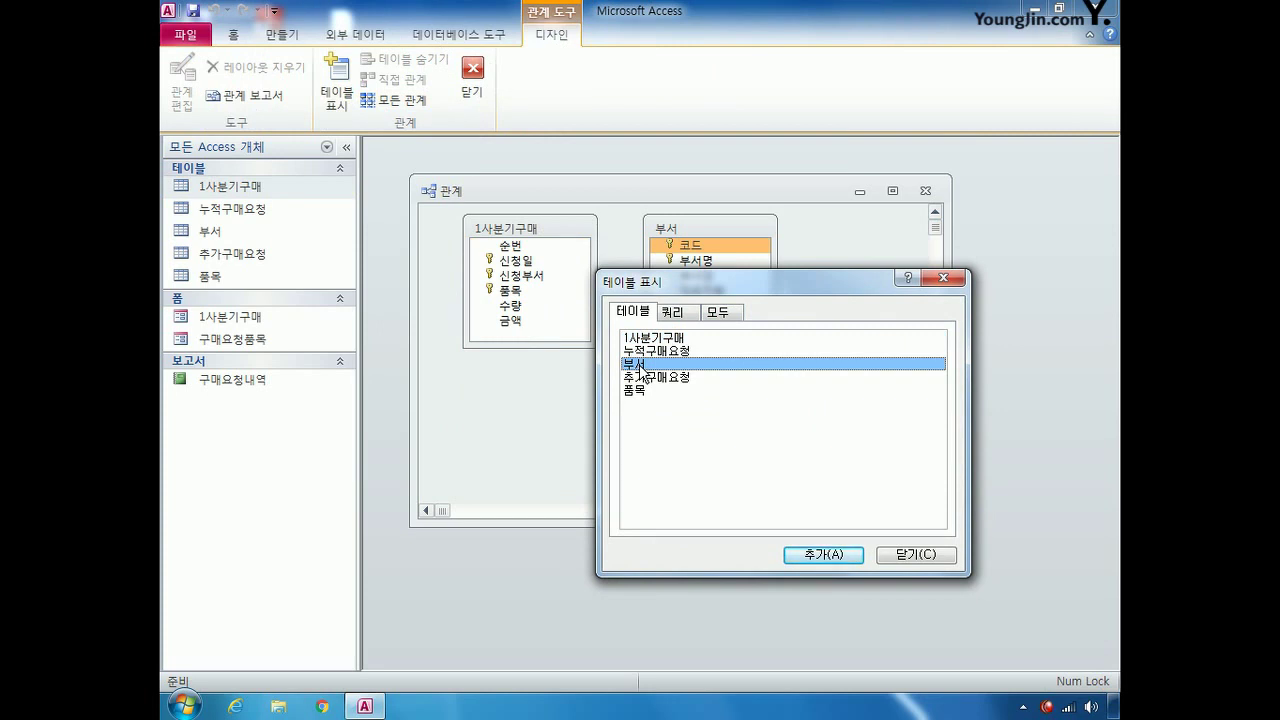
double_click(670, 392)
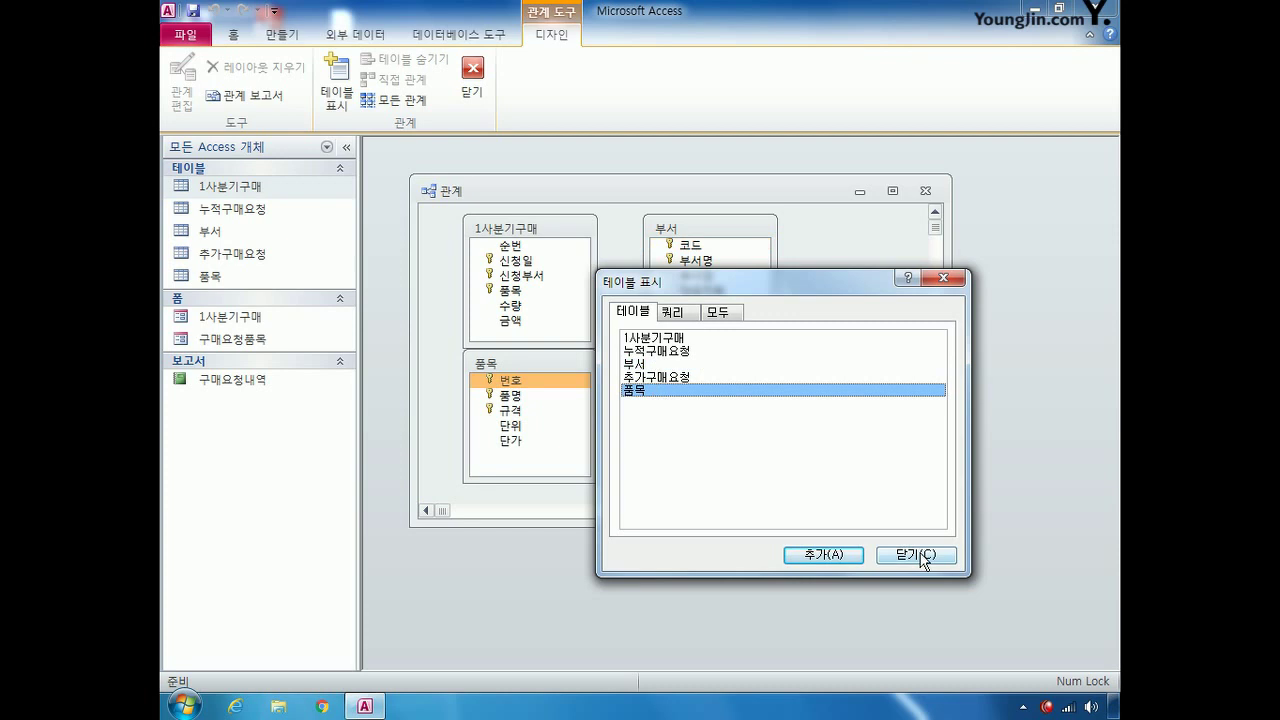
click(918, 555)
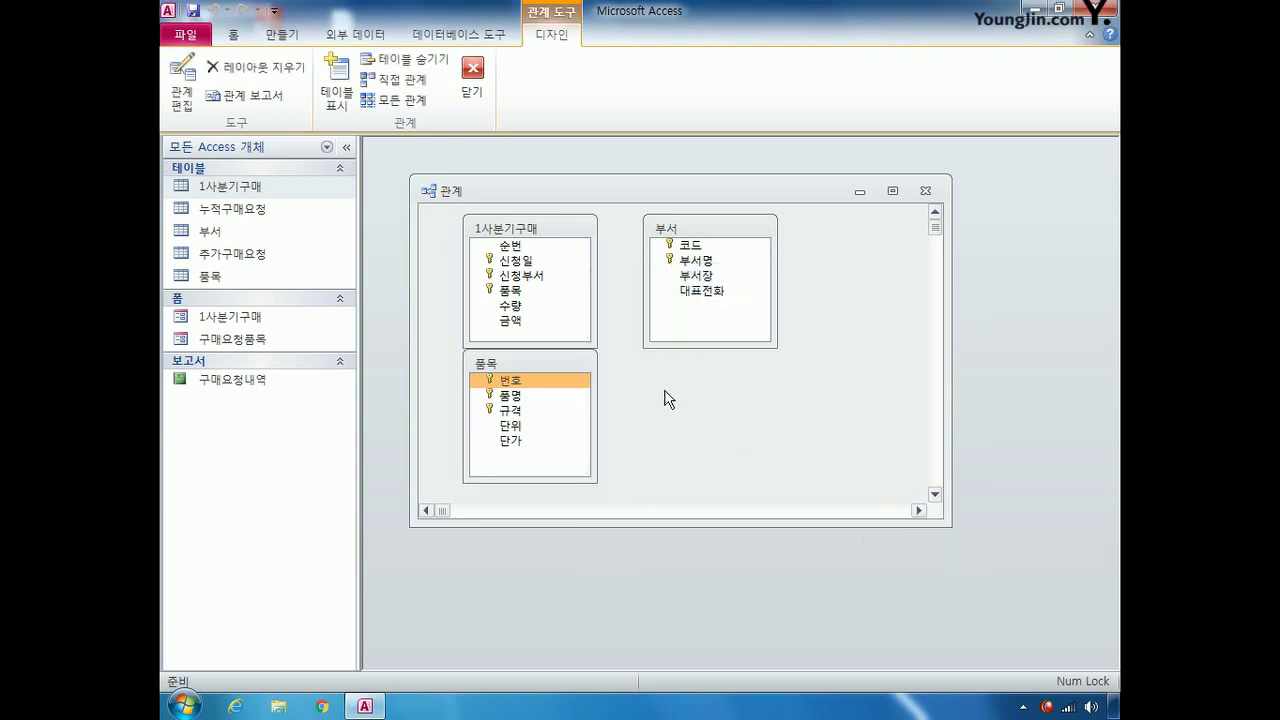
Step: Create a relationship between 1사분기구매's 신청부서 and 부서's 코드, enforcing referential integrity and cascading field updates
click(536, 278)
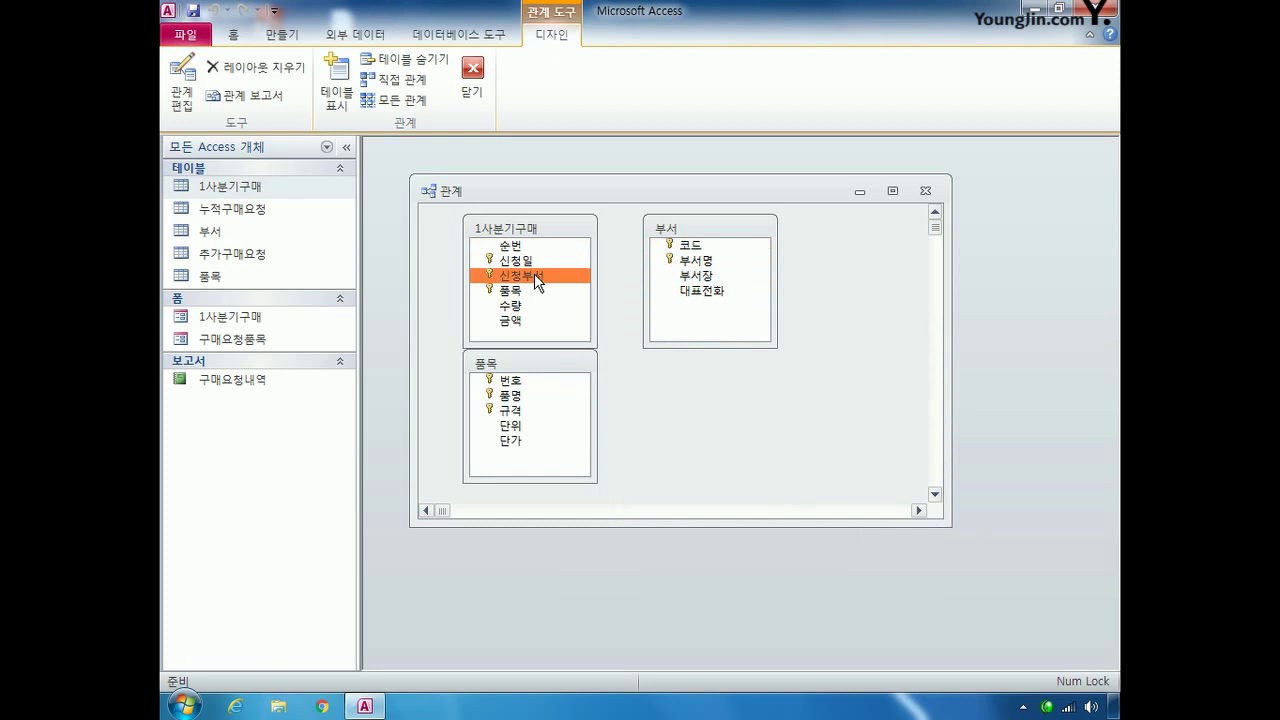
drag(536, 280, 697, 250)
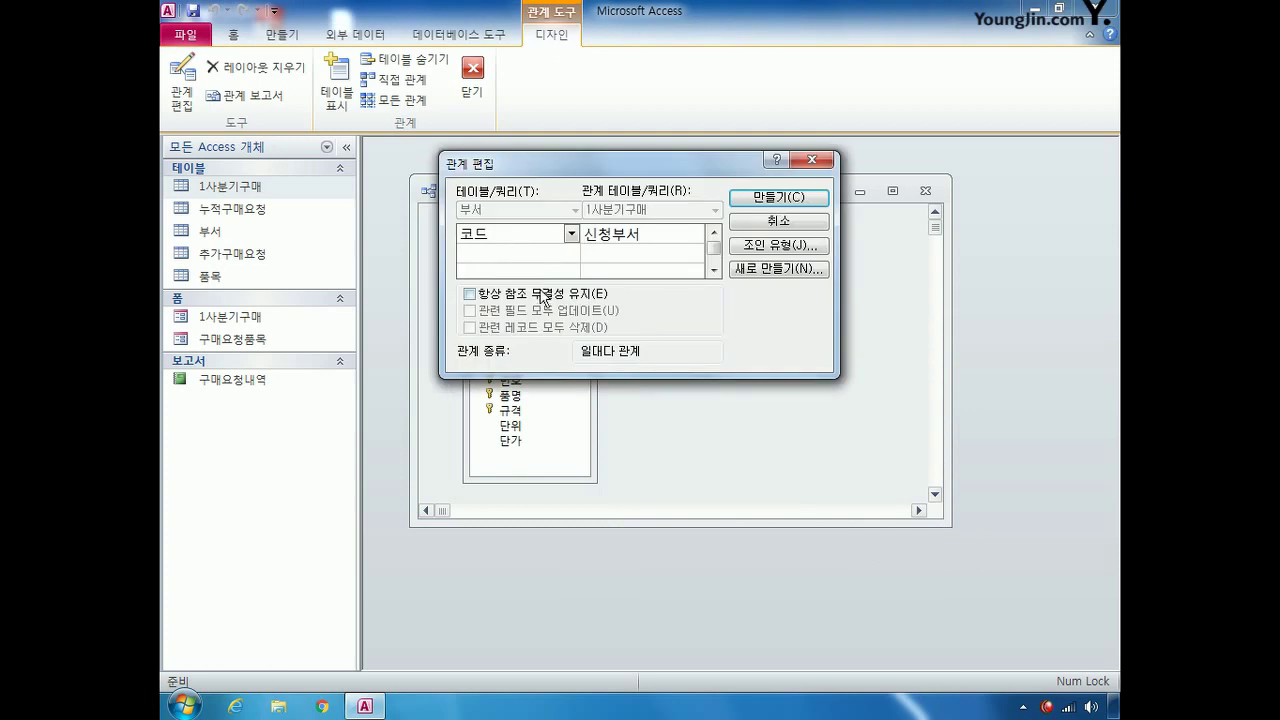
click(531, 294)
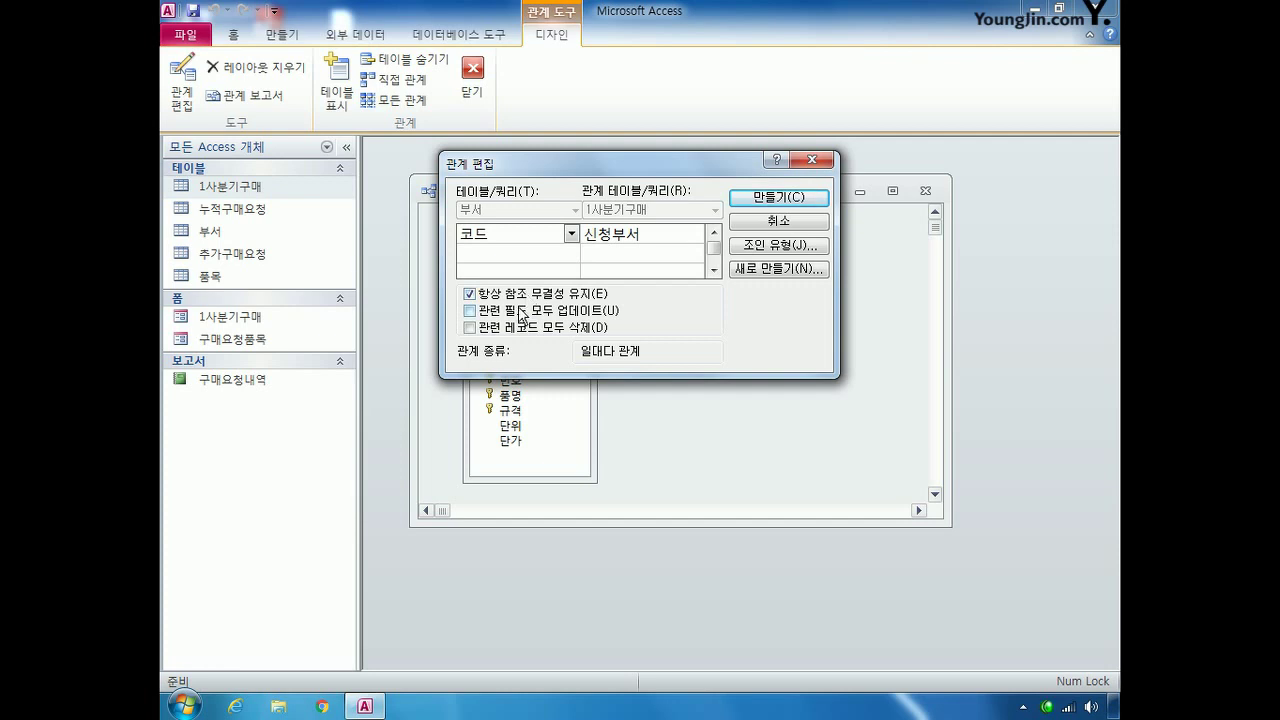
click(521, 315)
click(763, 205)
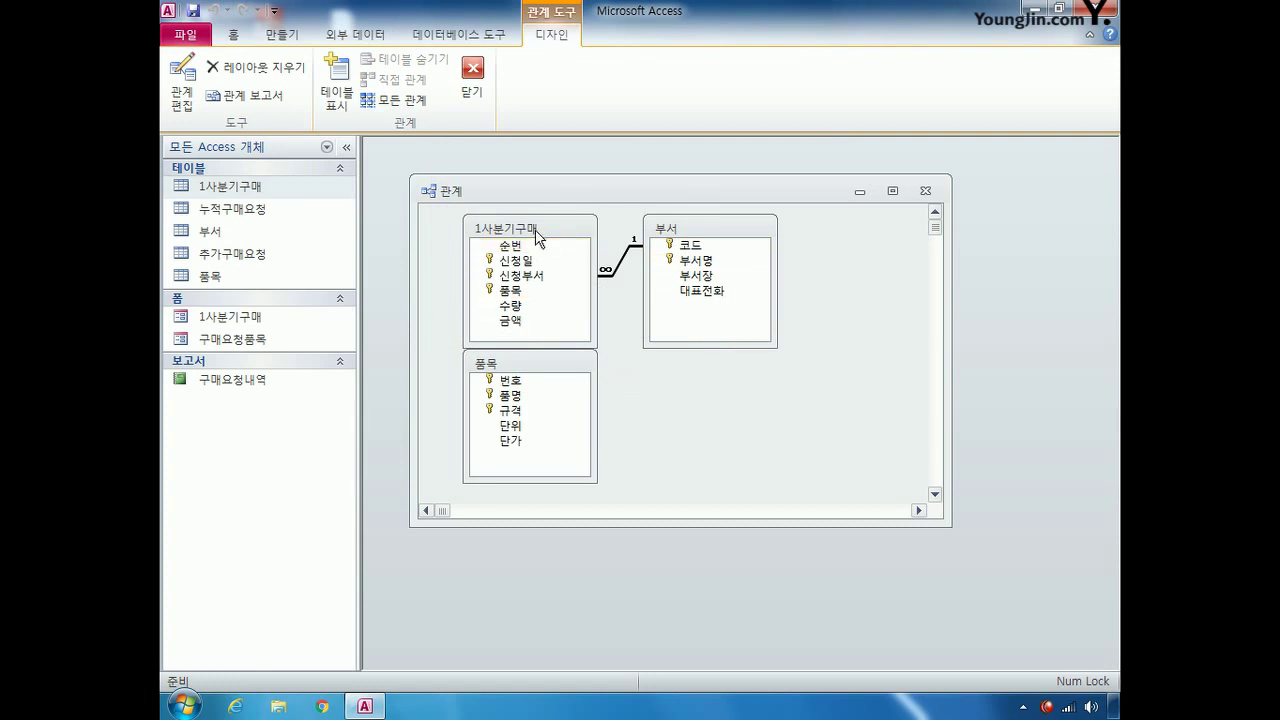
Step: Rearrange the relationship diagram so that 1사분기구매 sits between 품목 and 부서
drag(732, 230, 877, 258)
drag(545, 229, 683, 285)
drag(528, 367, 498, 259)
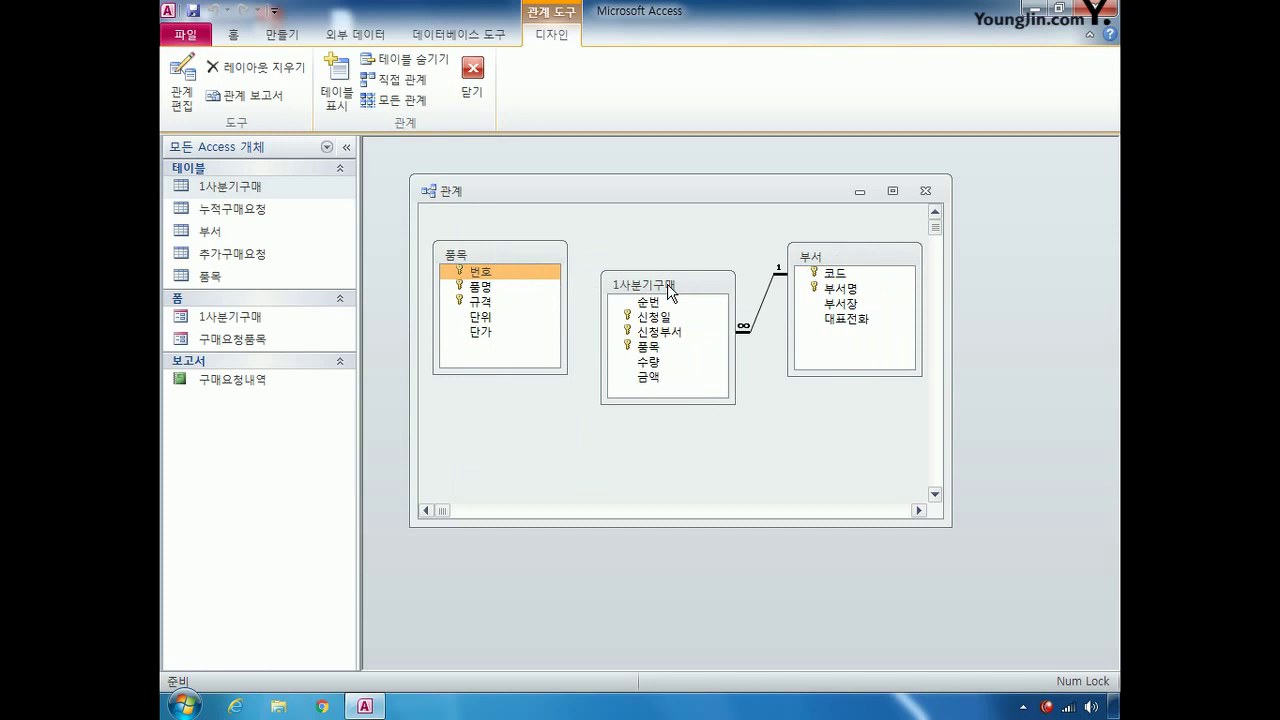
Step: Try to create a relationship from 1사분기구매's 품목 to 품목's 번호 with referential integrity enforced
drag(648, 302, 655, 350)
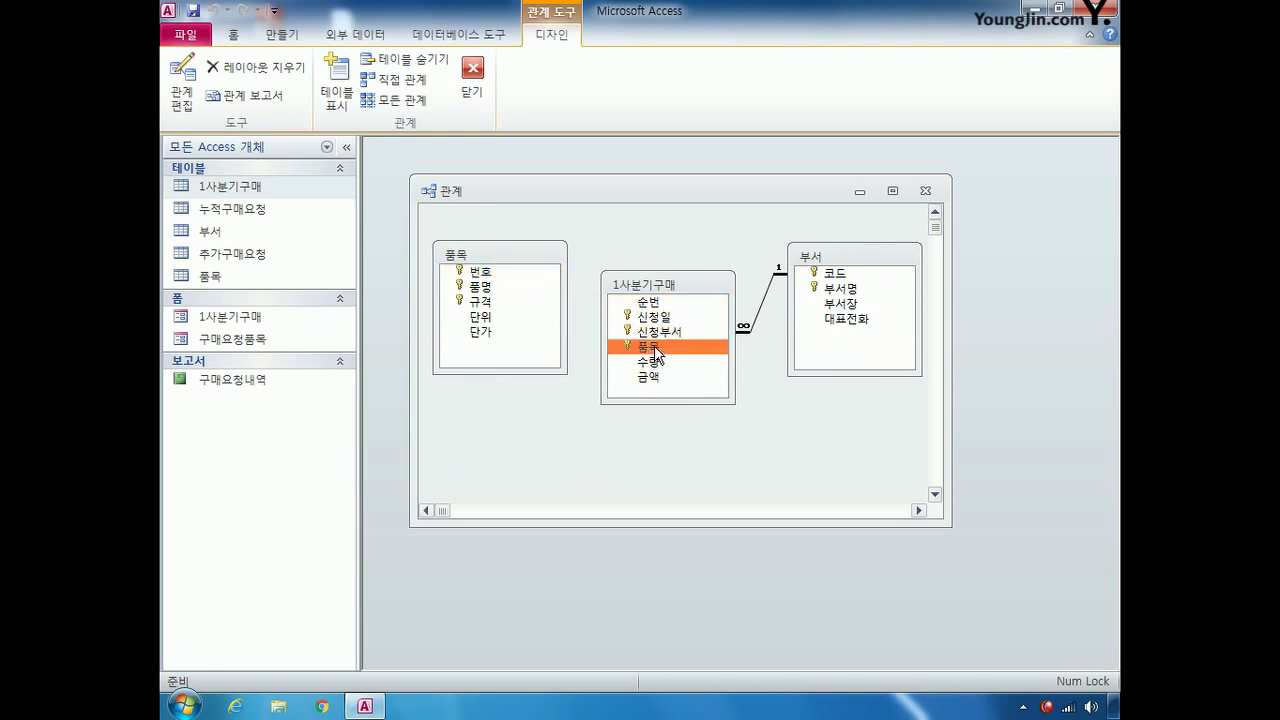
drag(655, 350, 492, 269)
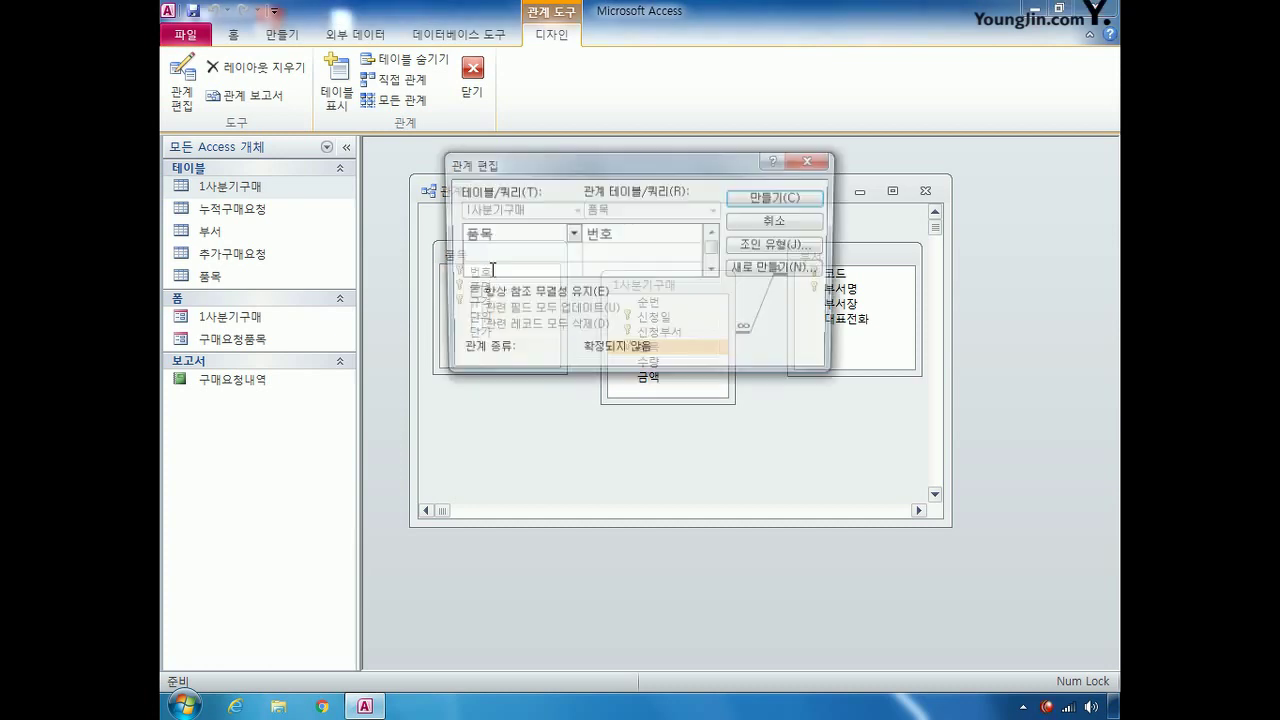
click(470, 294)
click(470, 311)
click(777, 205)
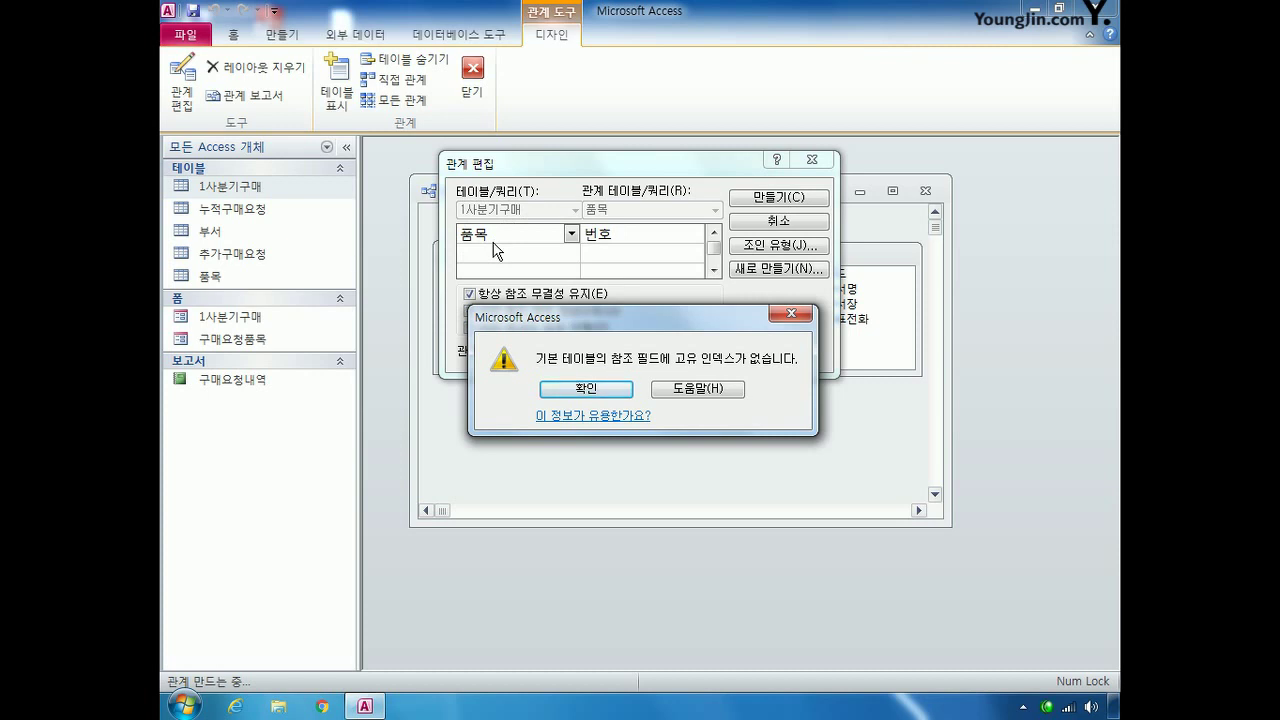
click(598, 391)
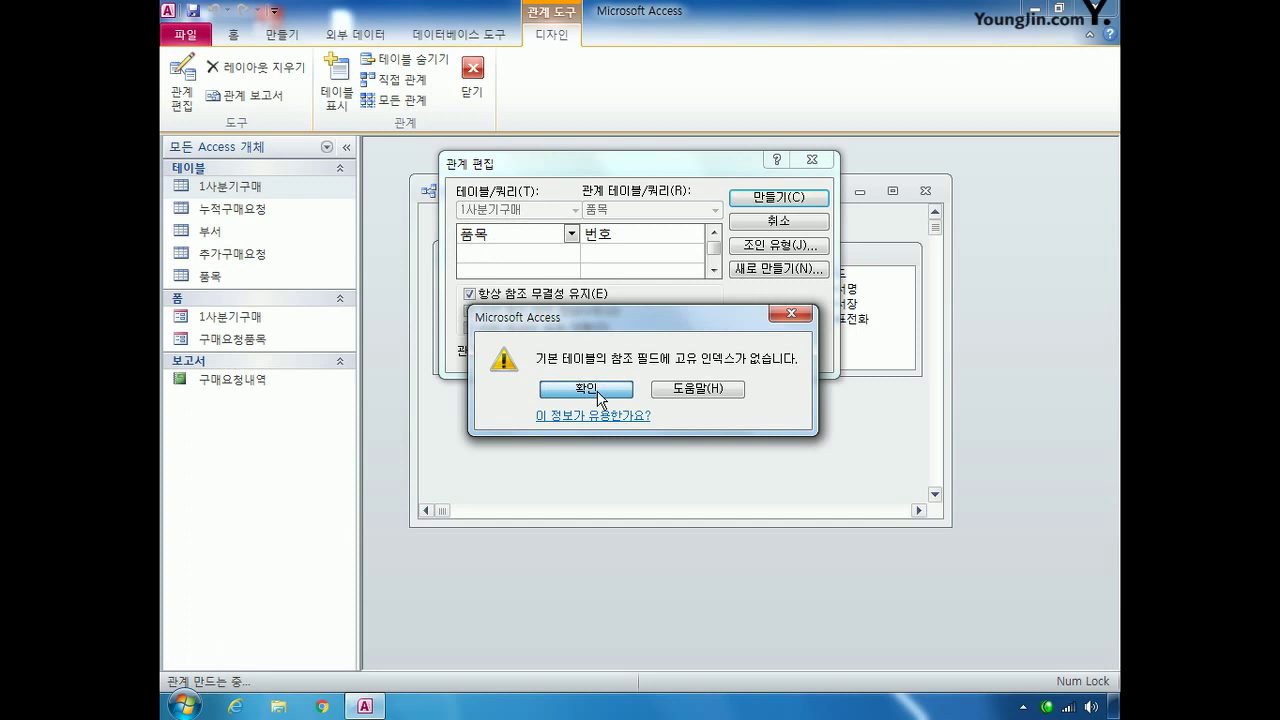
click(812, 160)
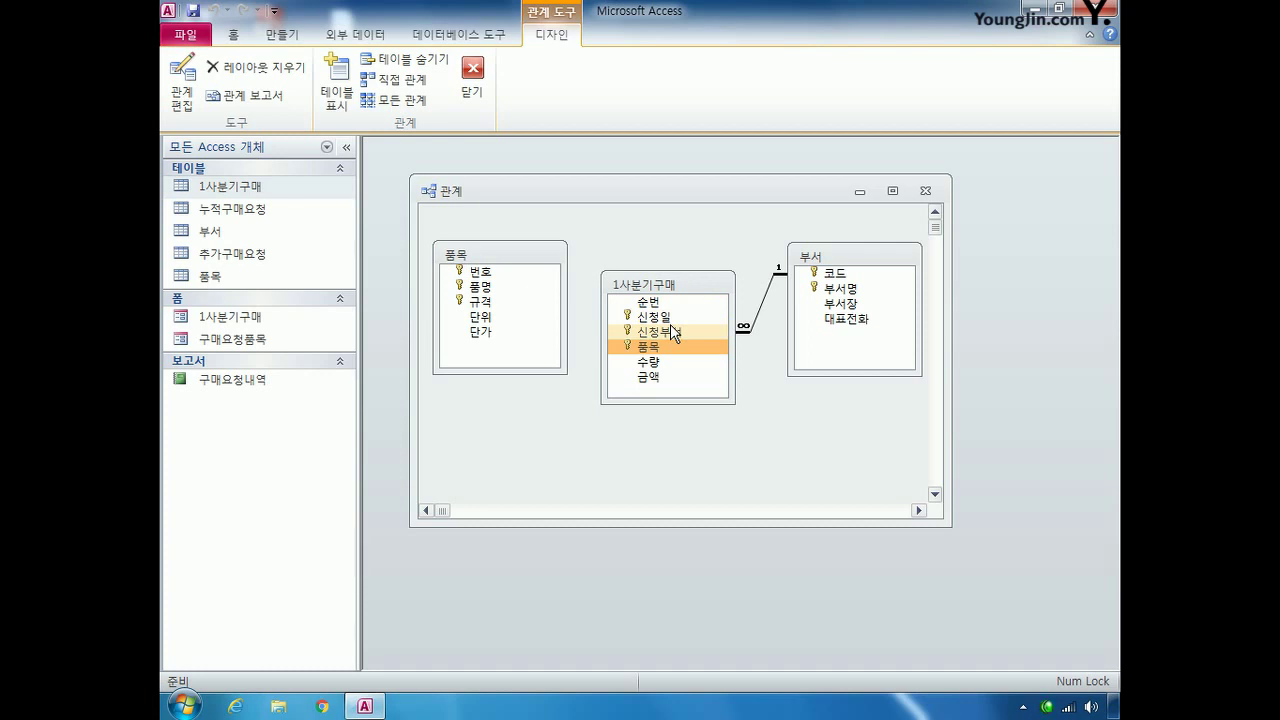
Step: In the 품목 table's design, set the 번호 field's index to 예(중복 불가능), then save and close the table
right_click(530, 280)
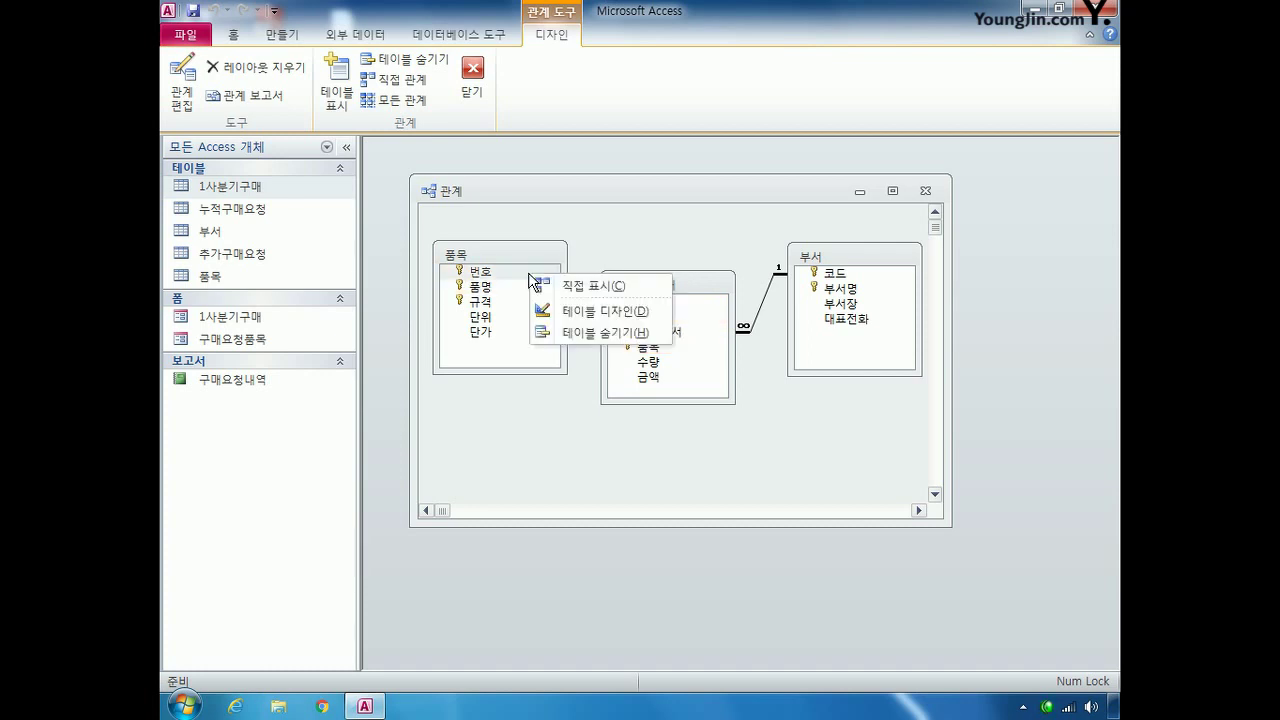
click(565, 311)
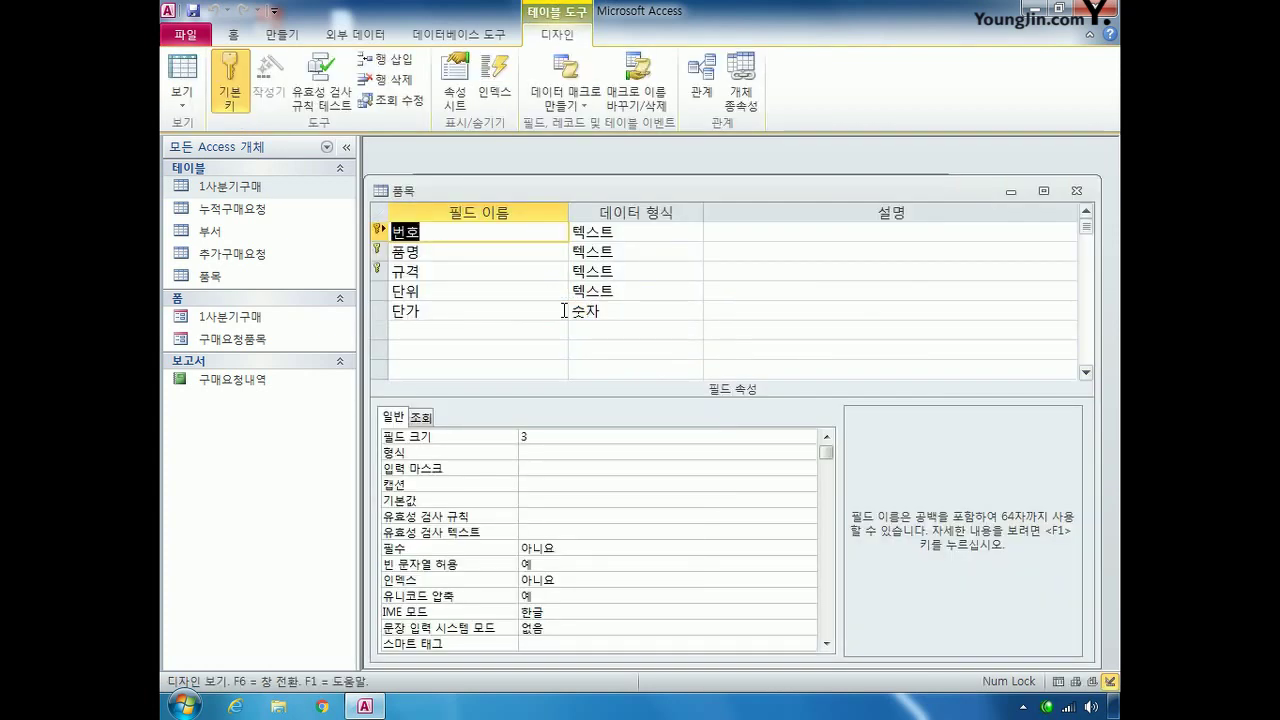
click(378, 231)
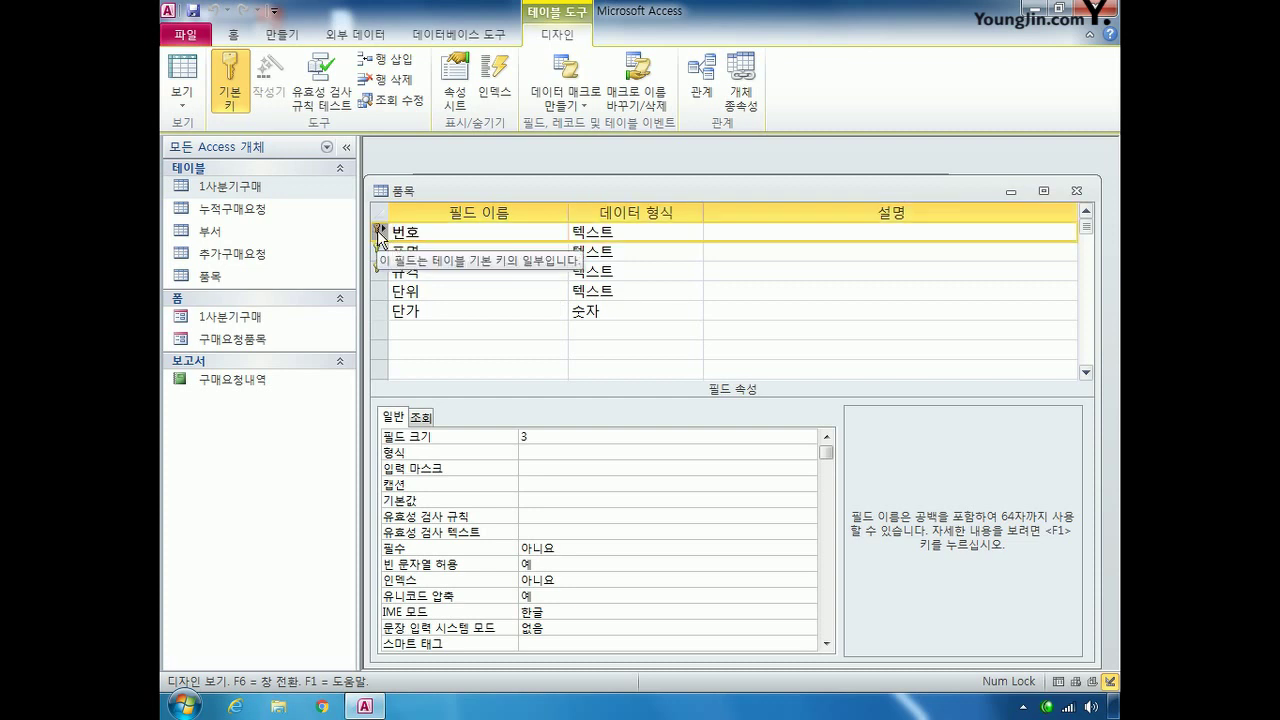
click(580, 580)
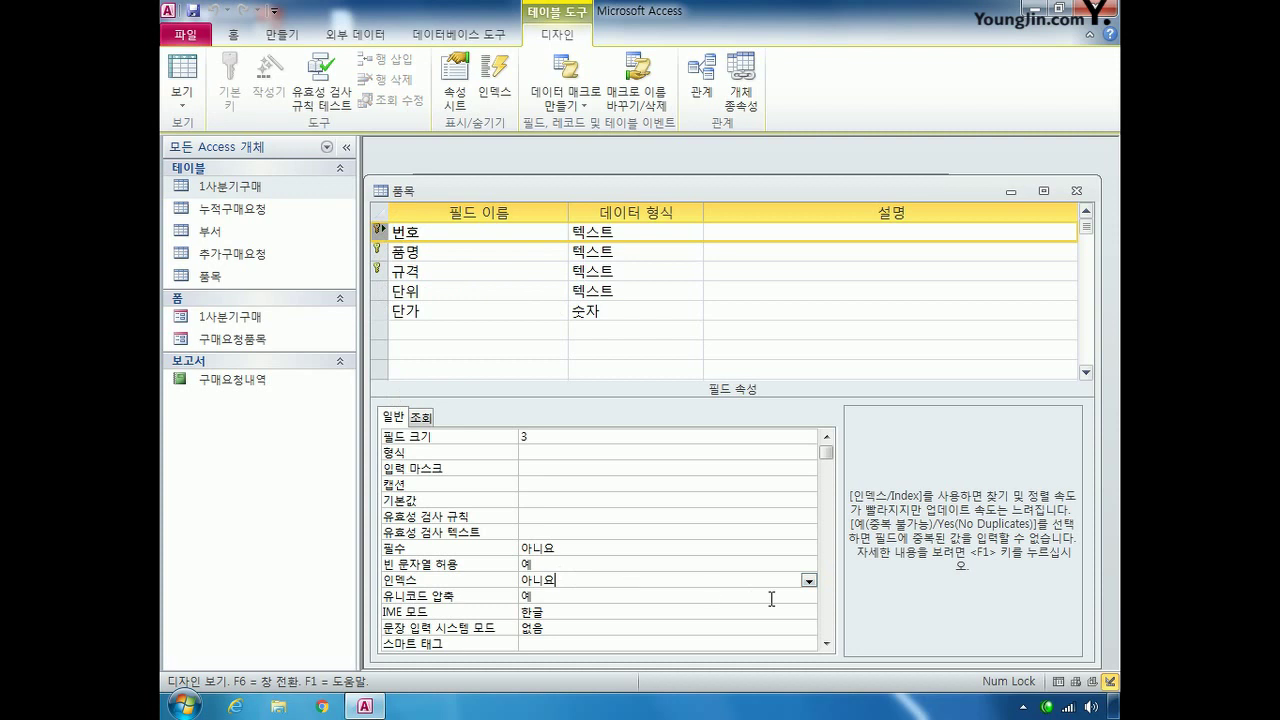
click(808, 580)
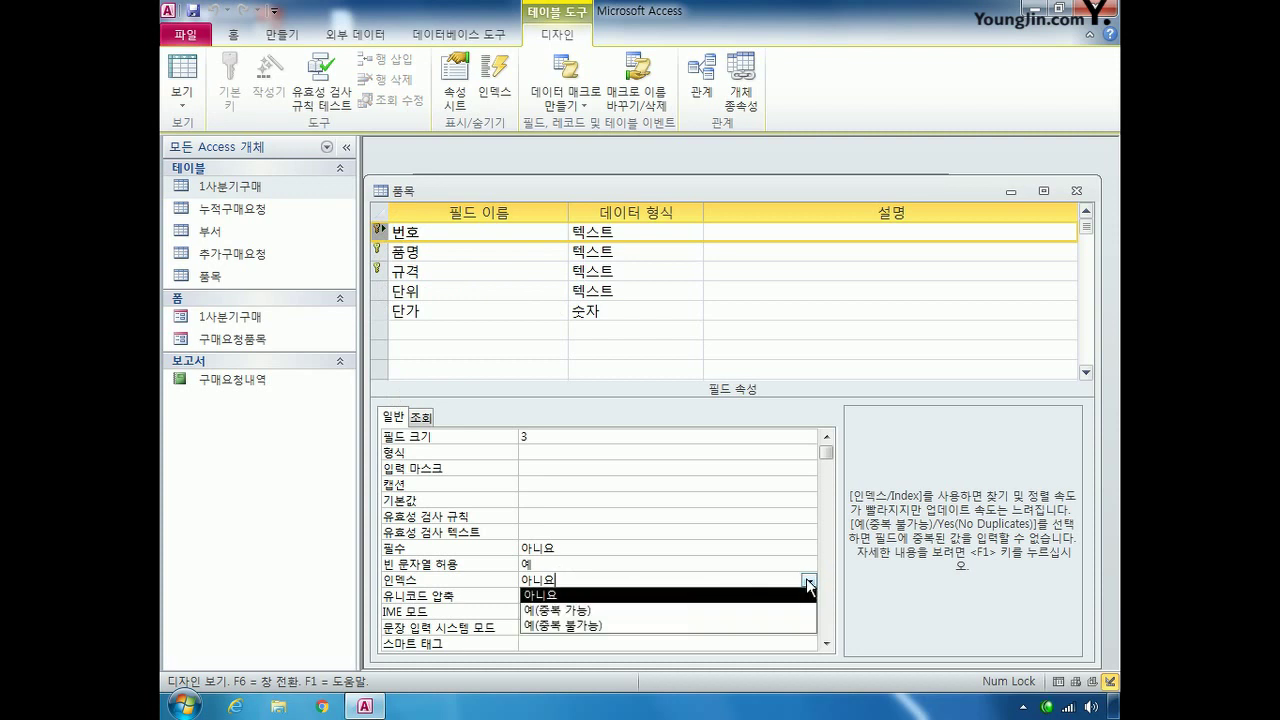
click(764, 621)
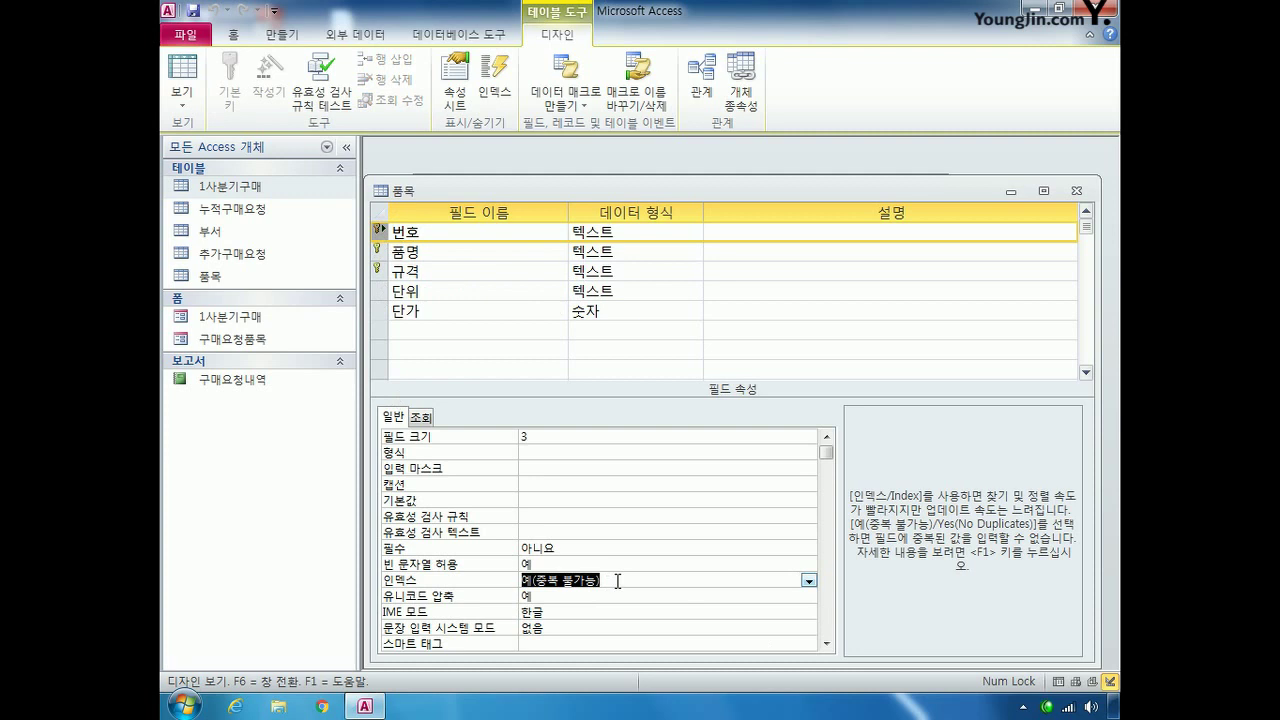
click(1076, 190)
click(532, 400)
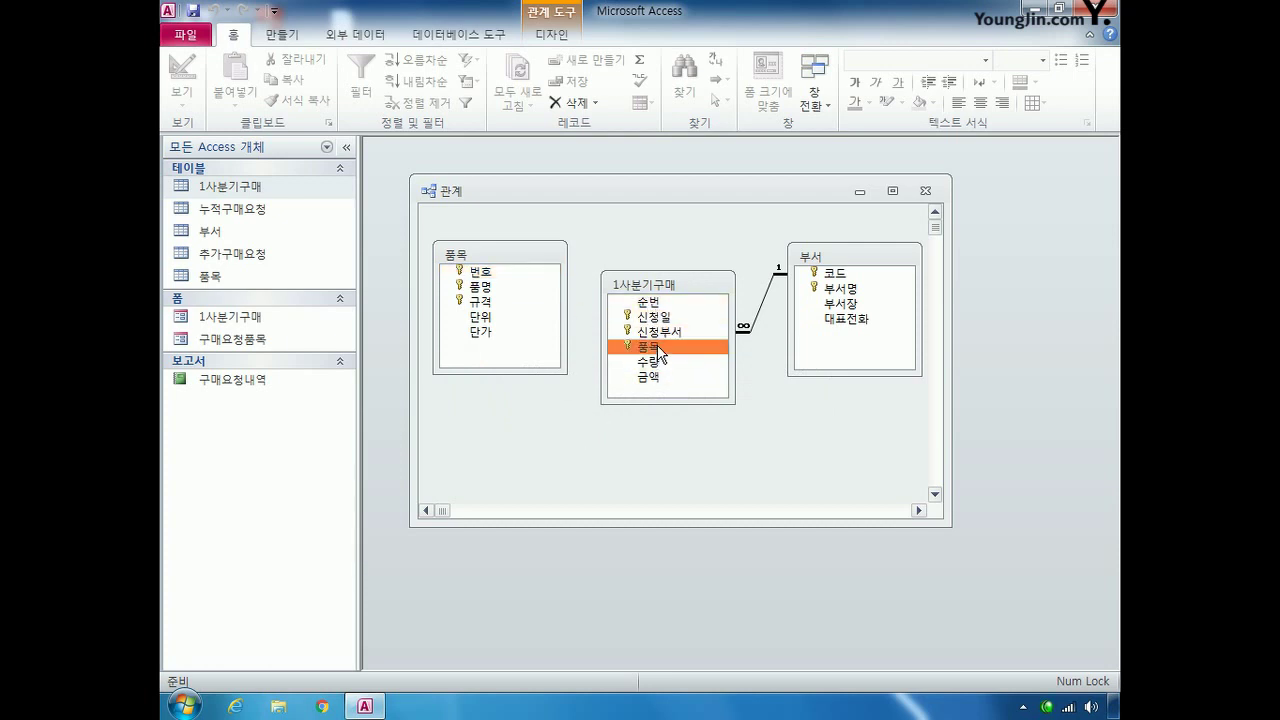
Step: Relate 품목's 번호 to 1사분기구매's 품목 with referential integrity and cascading field updates, then close the Relationships window
drag(504, 279, 652, 346)
click(518, 296)
click(502, 311)
click(760, 198)
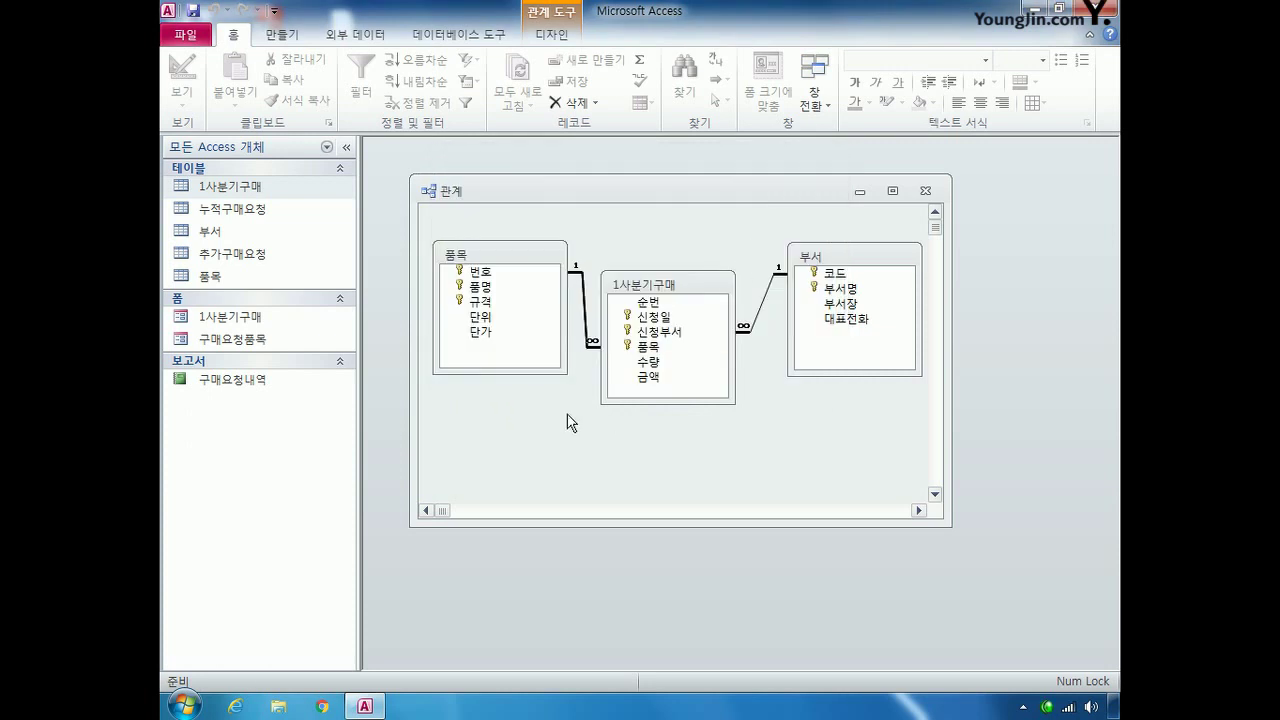
click(925, 190)
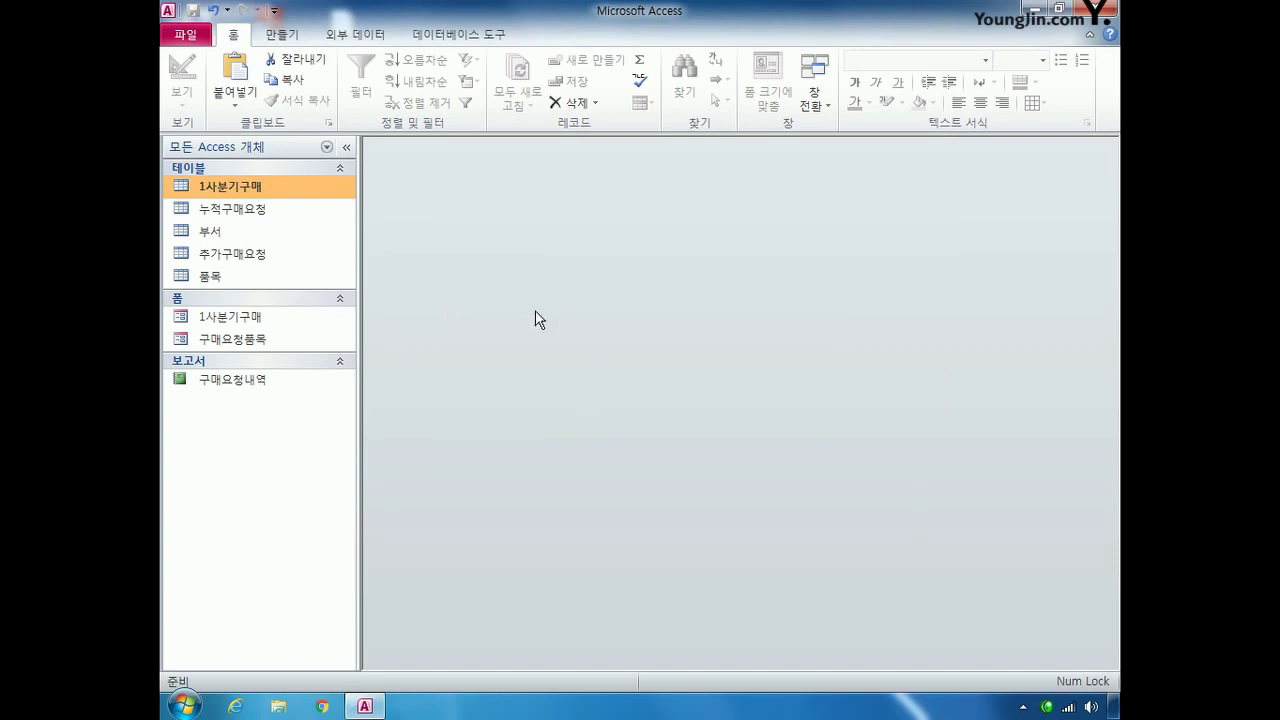
Step: Start a new query in design view based on the 추가구매요청 table
click(280, 34)
click(452, 88)
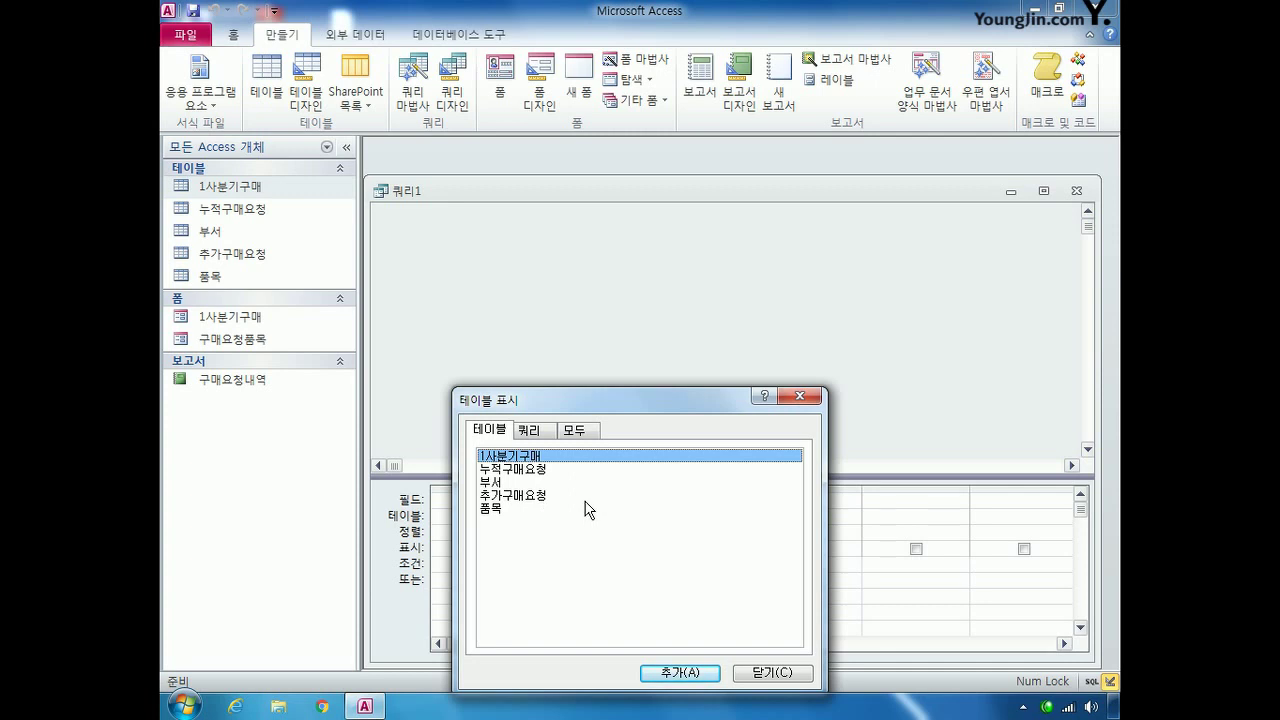
double_click(533, 495)
click(785, 679)
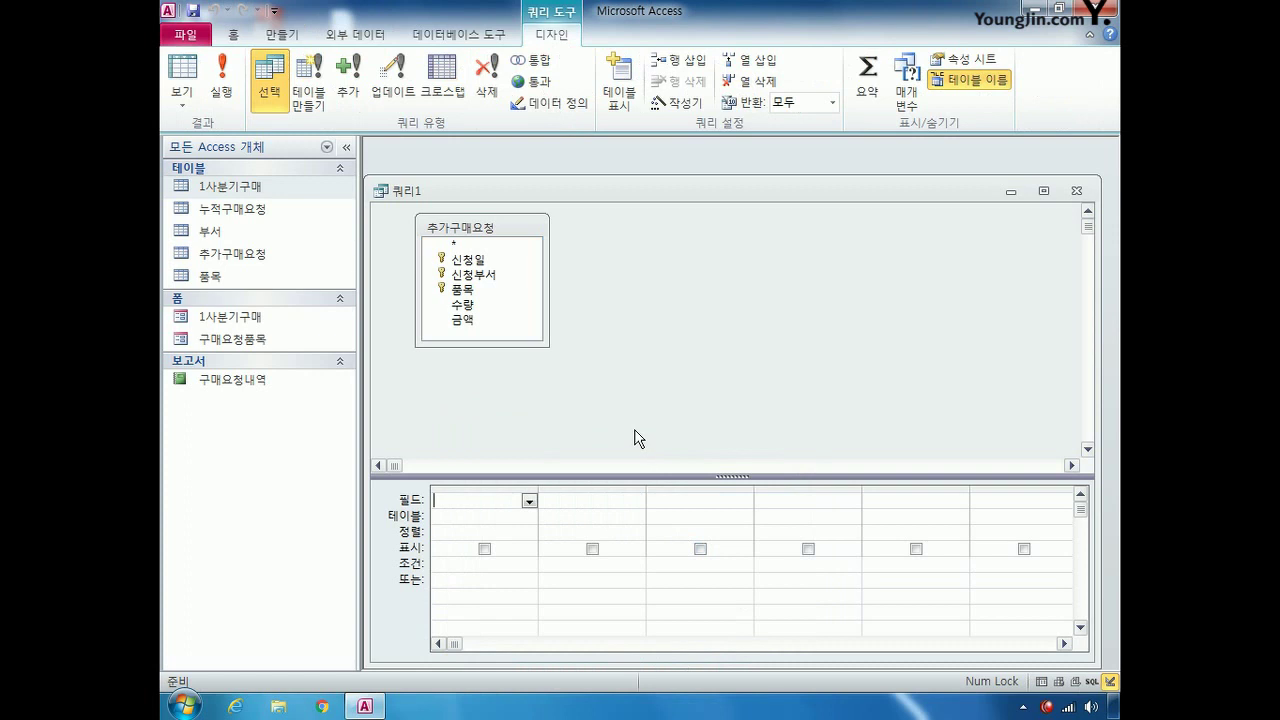
Step: Add the 신청일, 신청부서, 품목, 수량 and 금액 fields of 추가구매요청 to the query grid
double_click(482, 260)
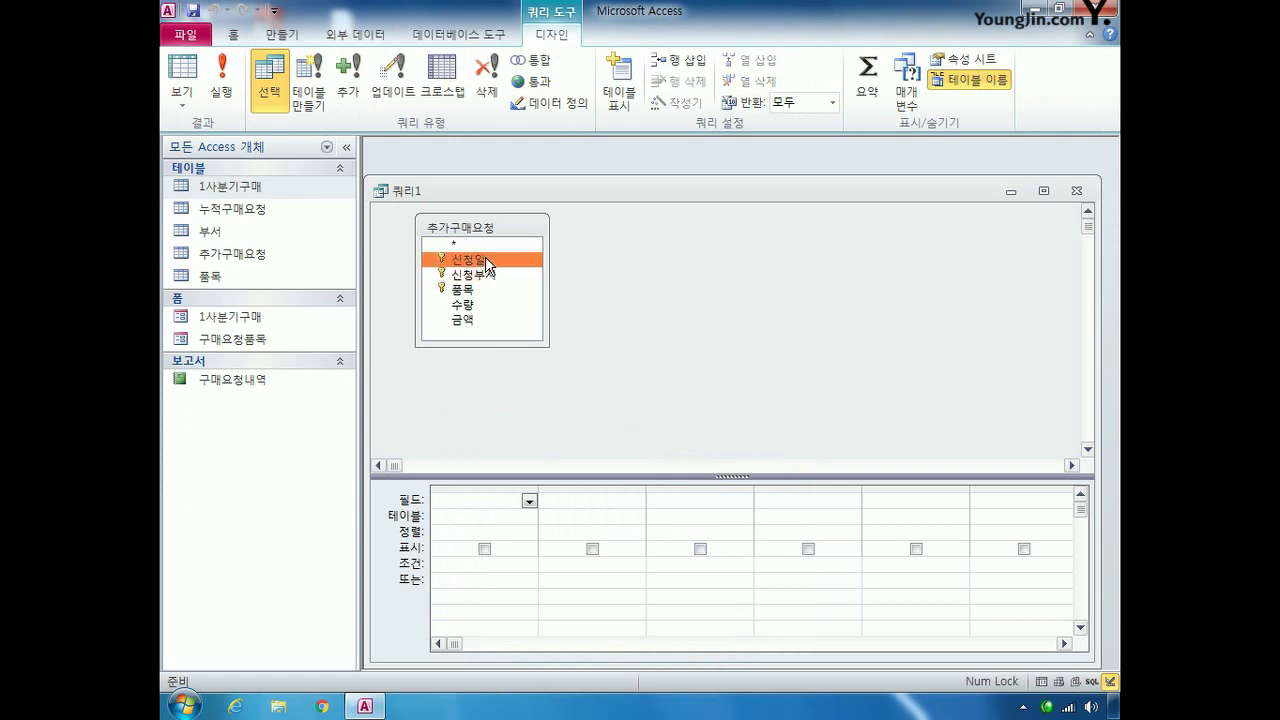
double_click(484, 276)
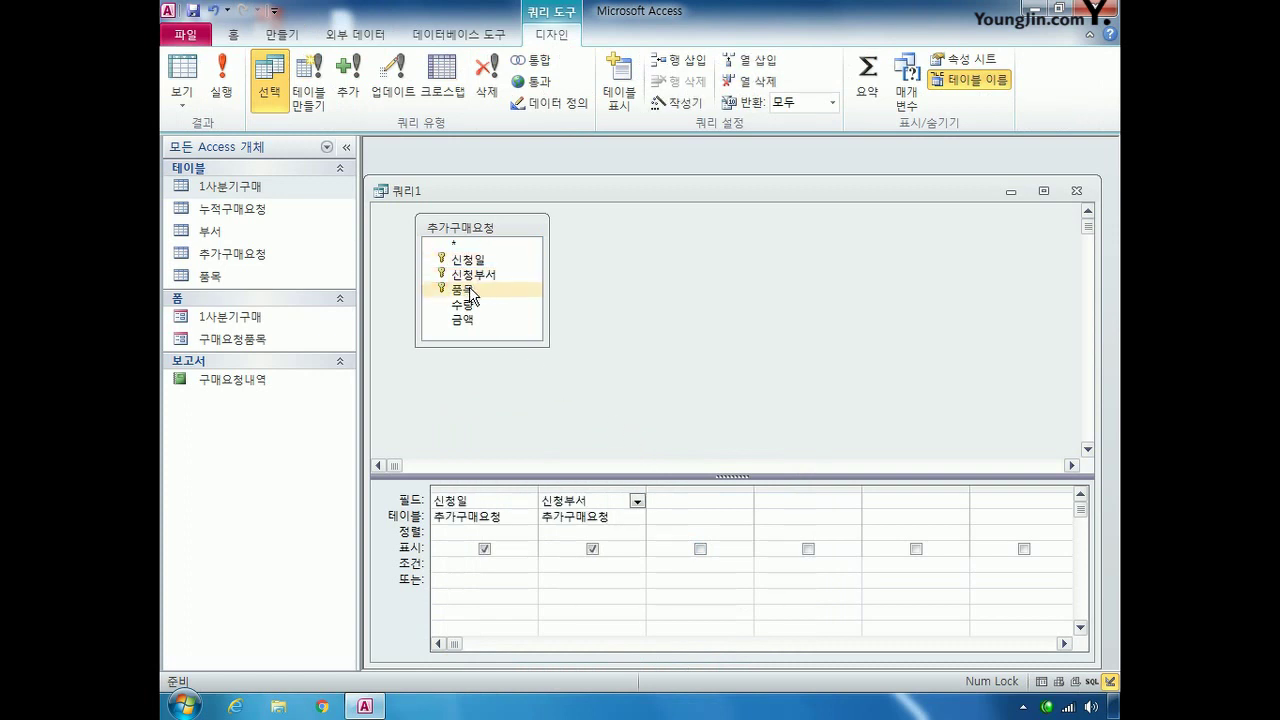
double_click(470, 290)
click(472, 307)
double_click(472, 307)
double_click(476, 321)
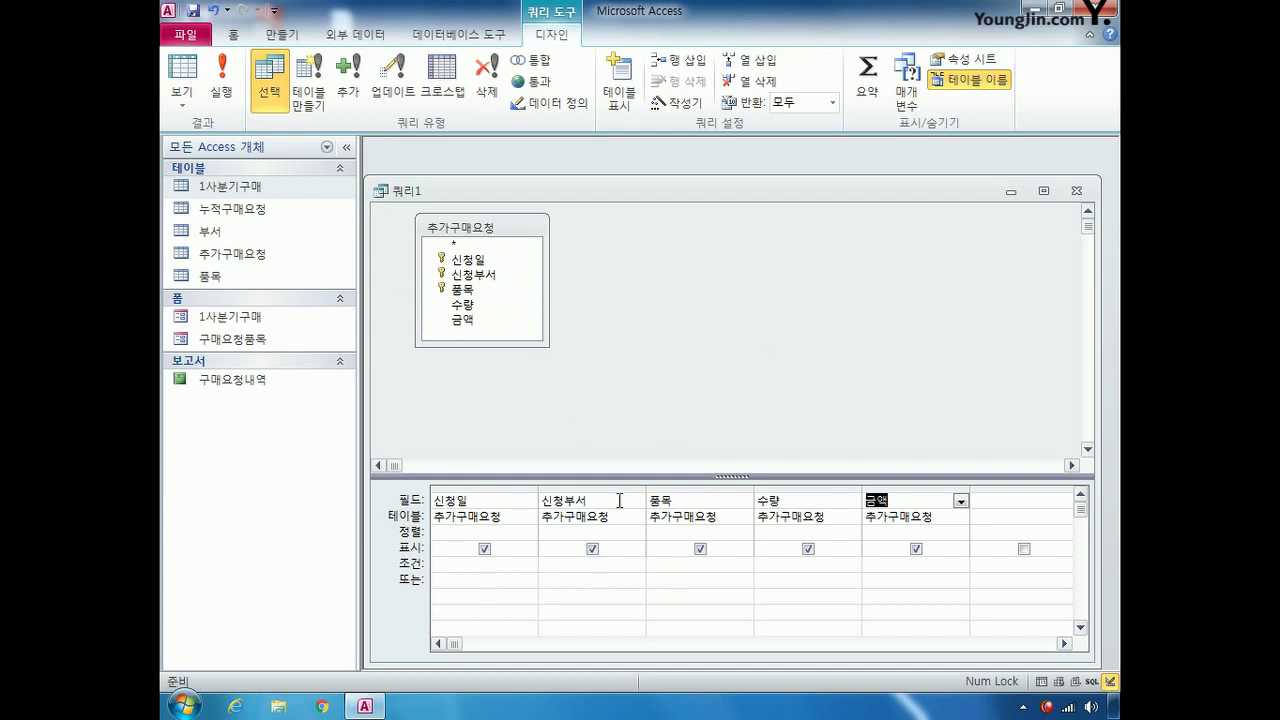
Step: Change the query to an append query that adds its records to the 누적구매요청 table in the current database
right_click(659, 287)
mouse_move(759, 428)
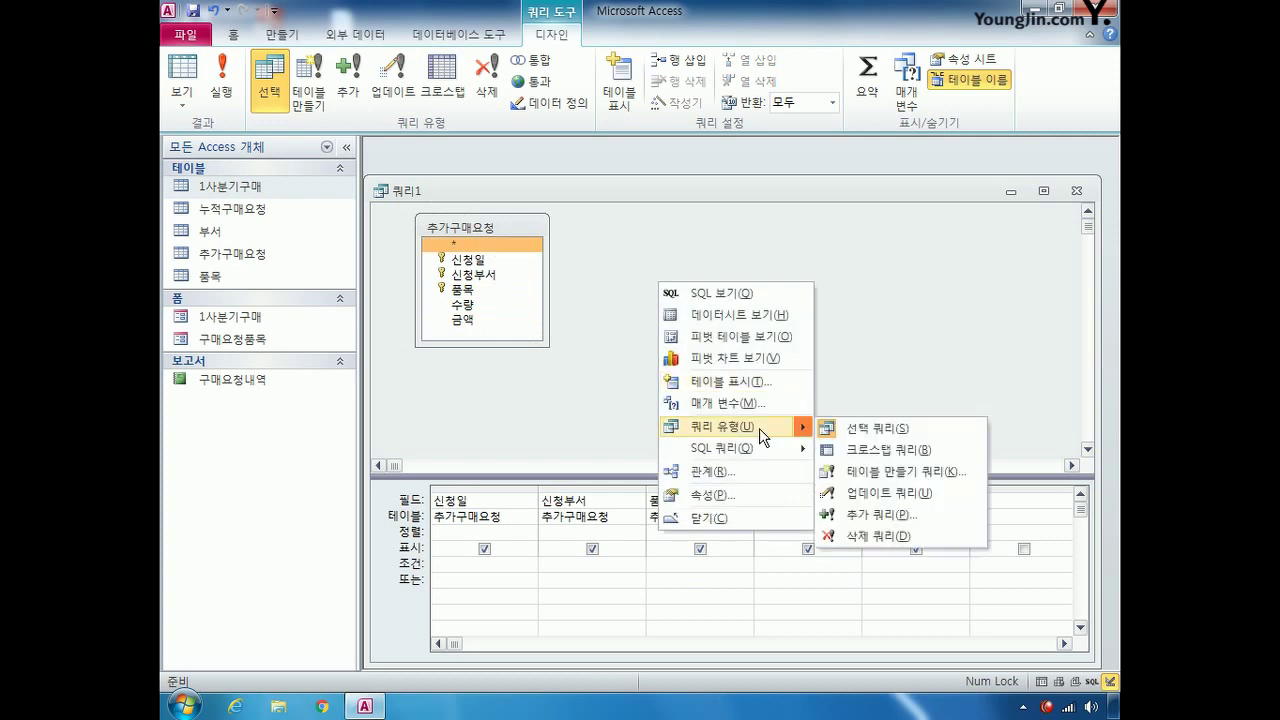
click(903, 515)
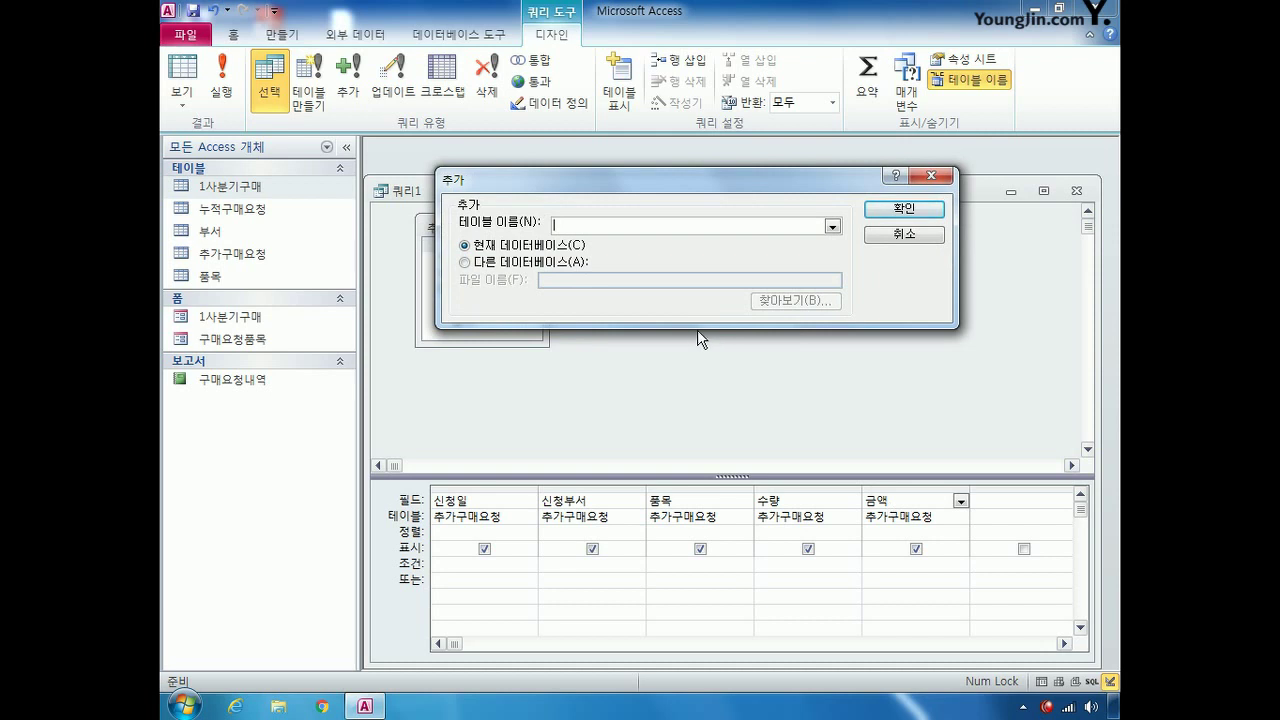
click(832, 229)
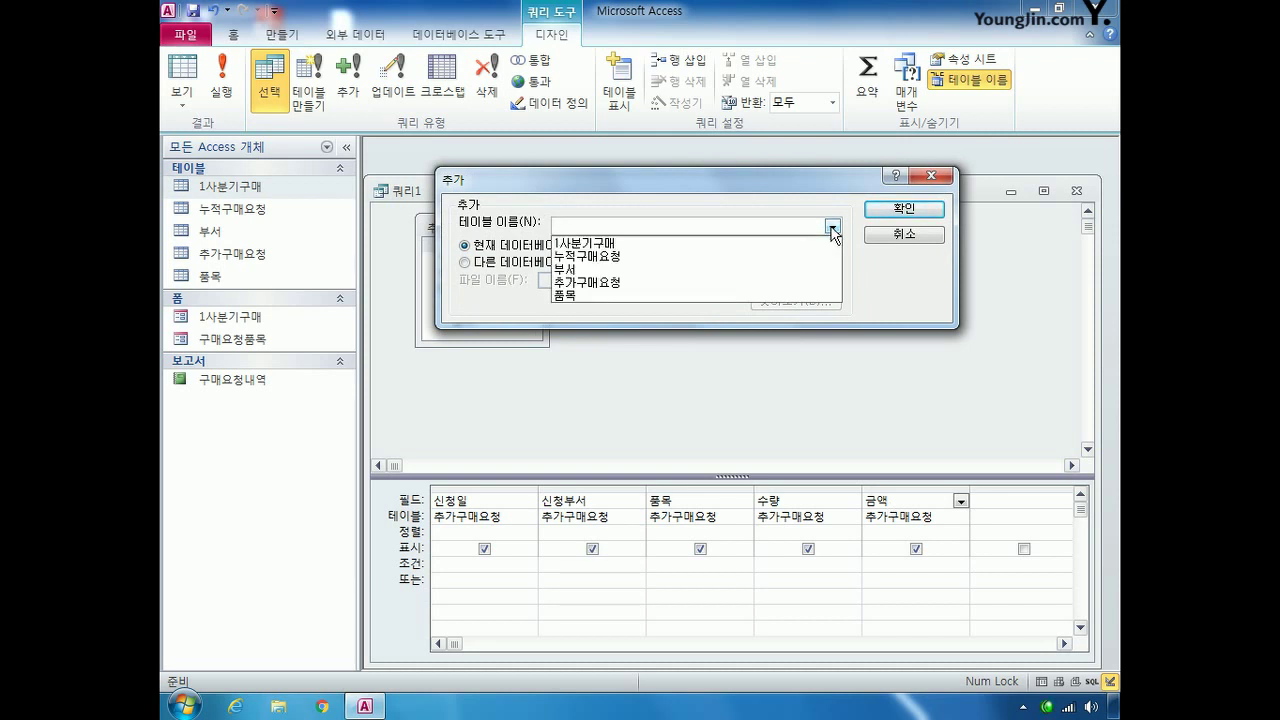
click(806, 257)
click(899, 208)
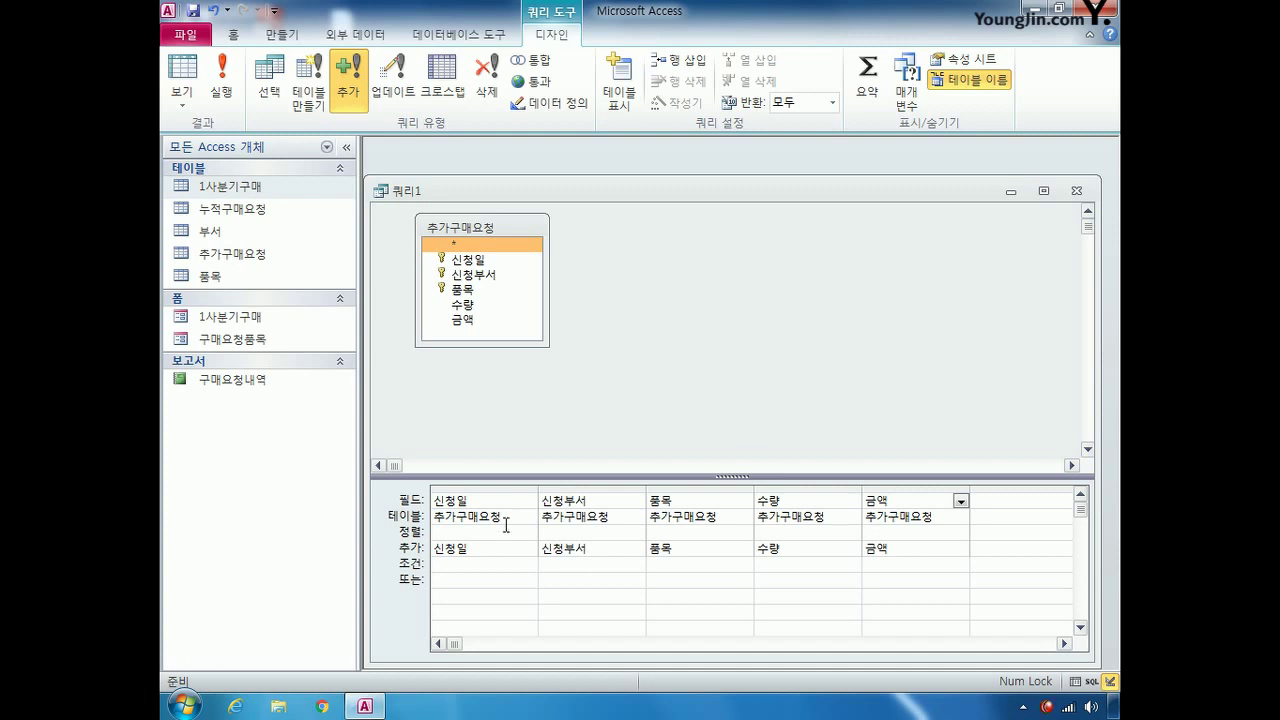
Step: Widen the 신청일 column and give it the criterion not in(select 신청일 from 누적구매요청)
drag(538, 488, 623, 488)
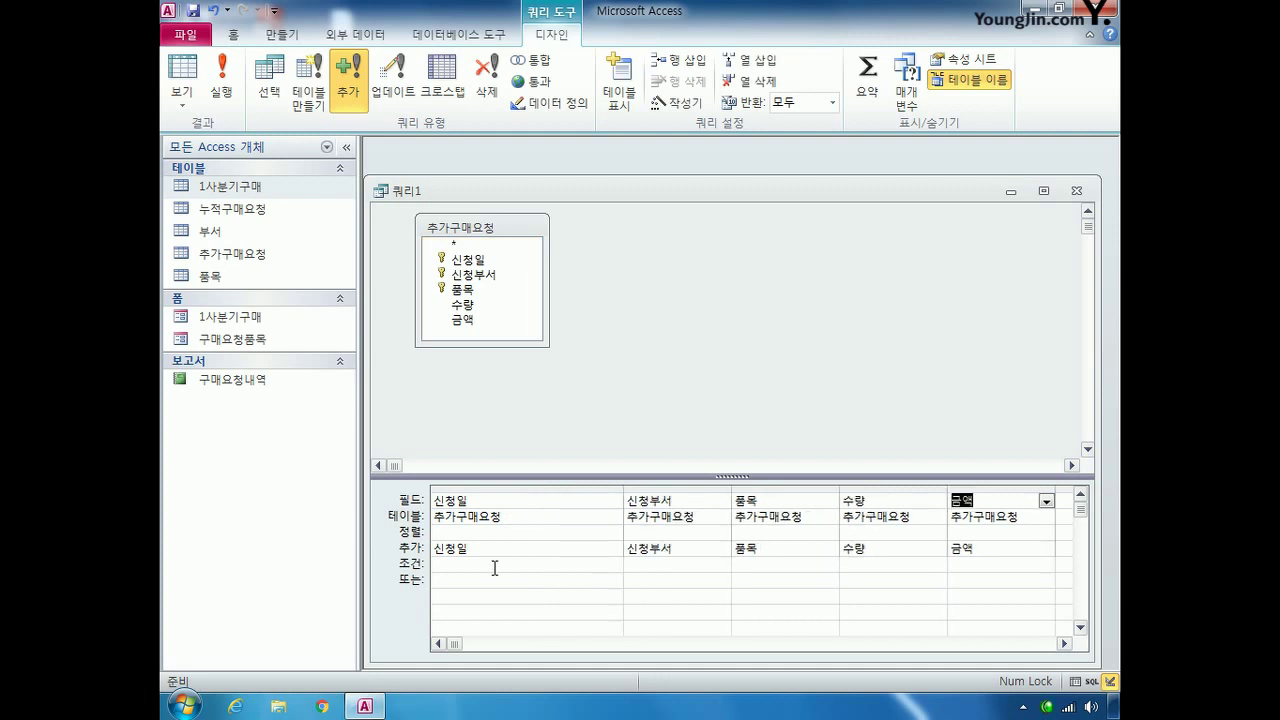
click(463, 568)
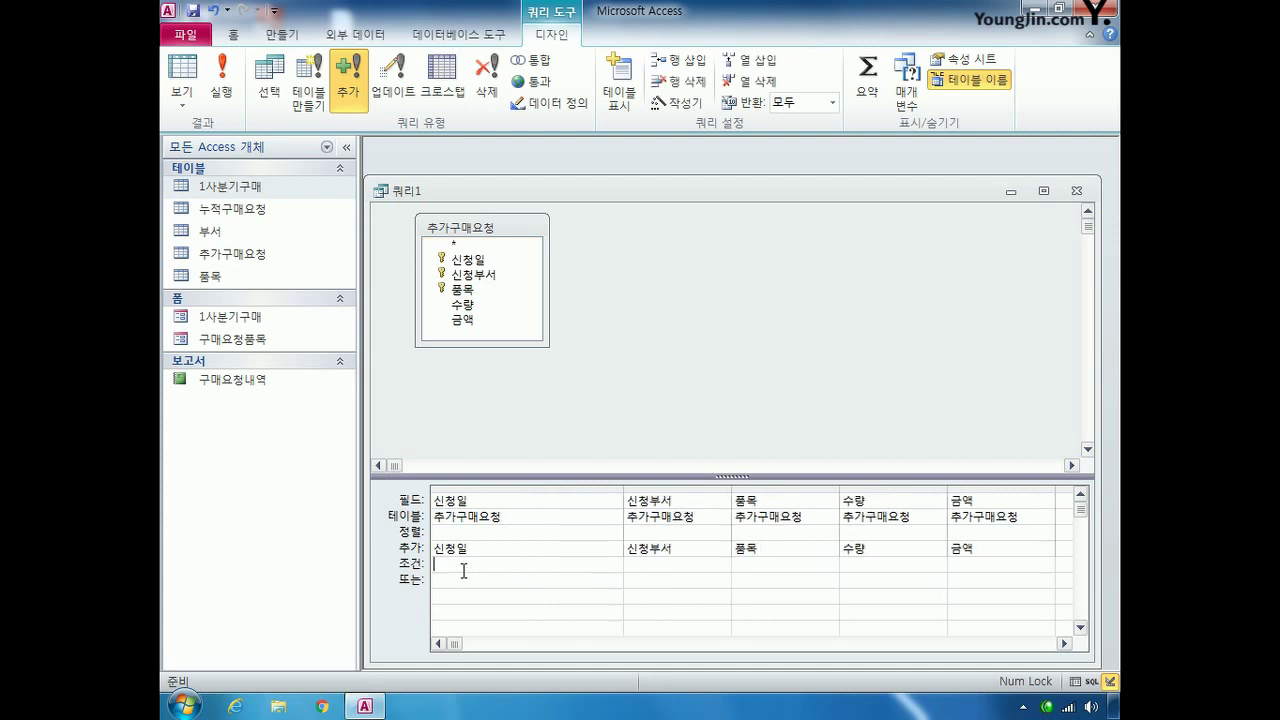
text(not in)
text(()
text(sele)
text(ct)
text( 신청일 f)
text(rom)
text( 누적구매요처)
text(ㅇ))
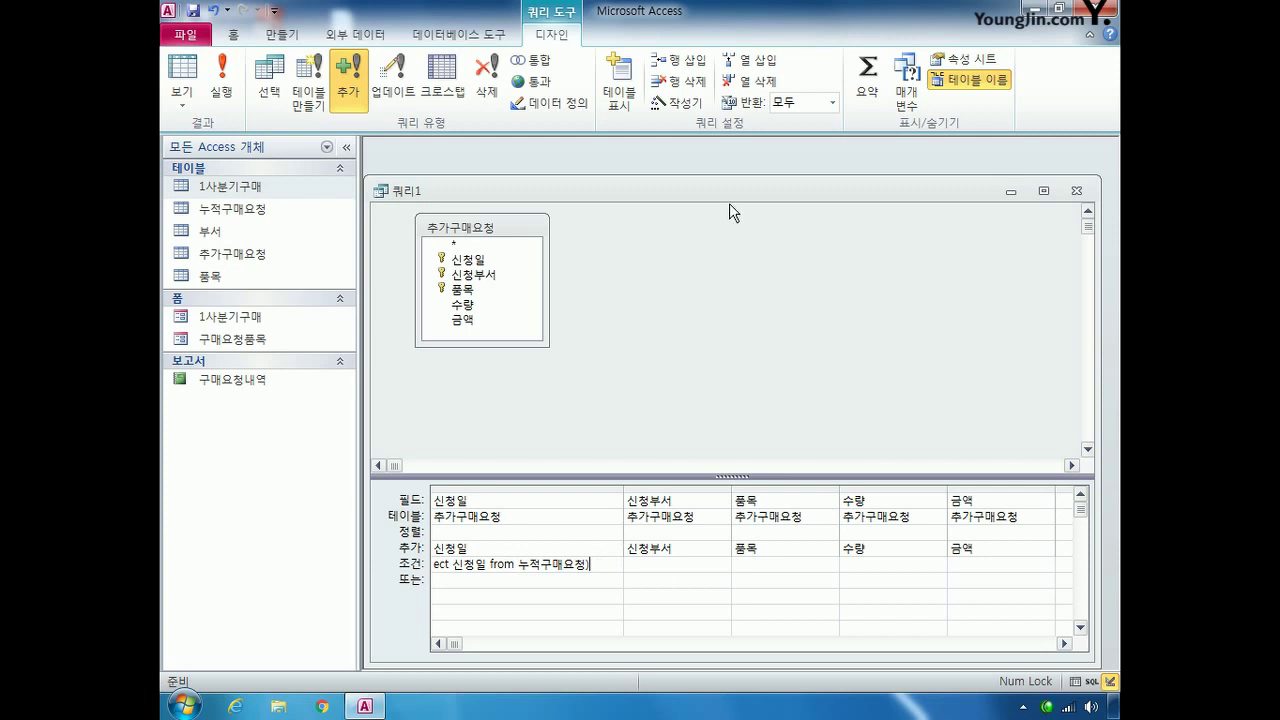
Step: Close the append query and save it as 추가구매
click(1076, 190)
click(532, 397)
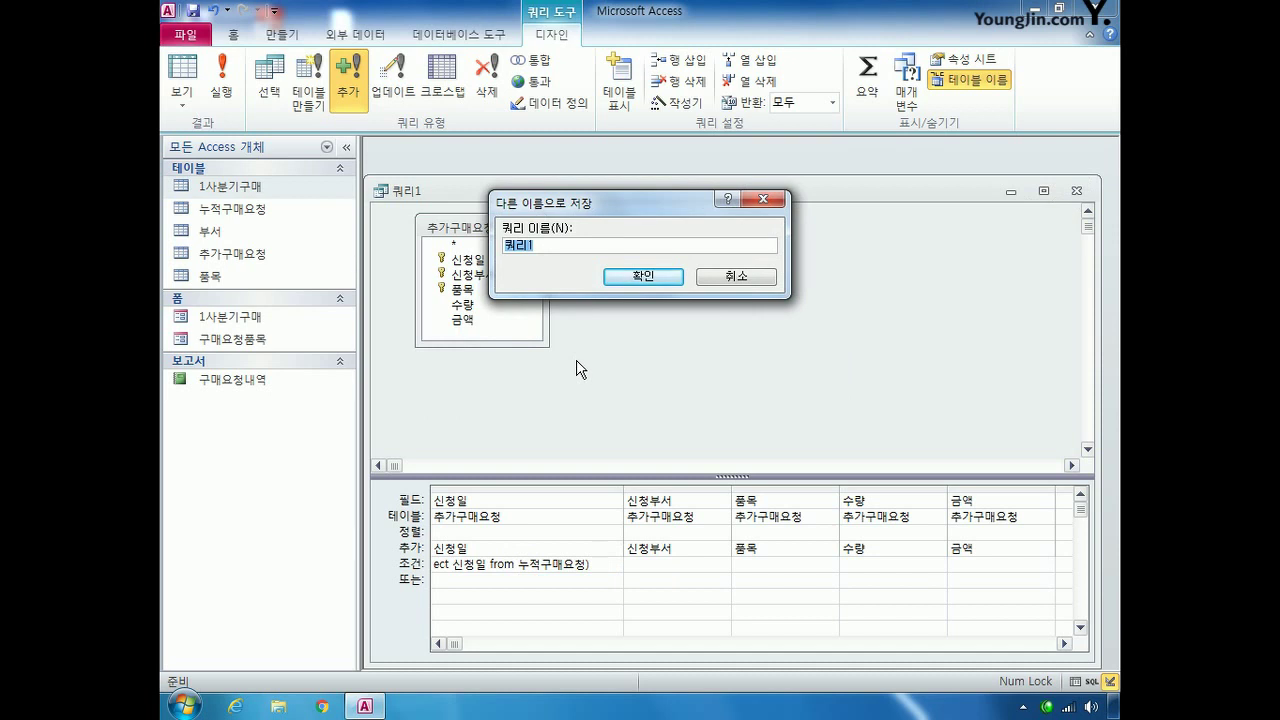
text(추가쿼리)
key(Return)
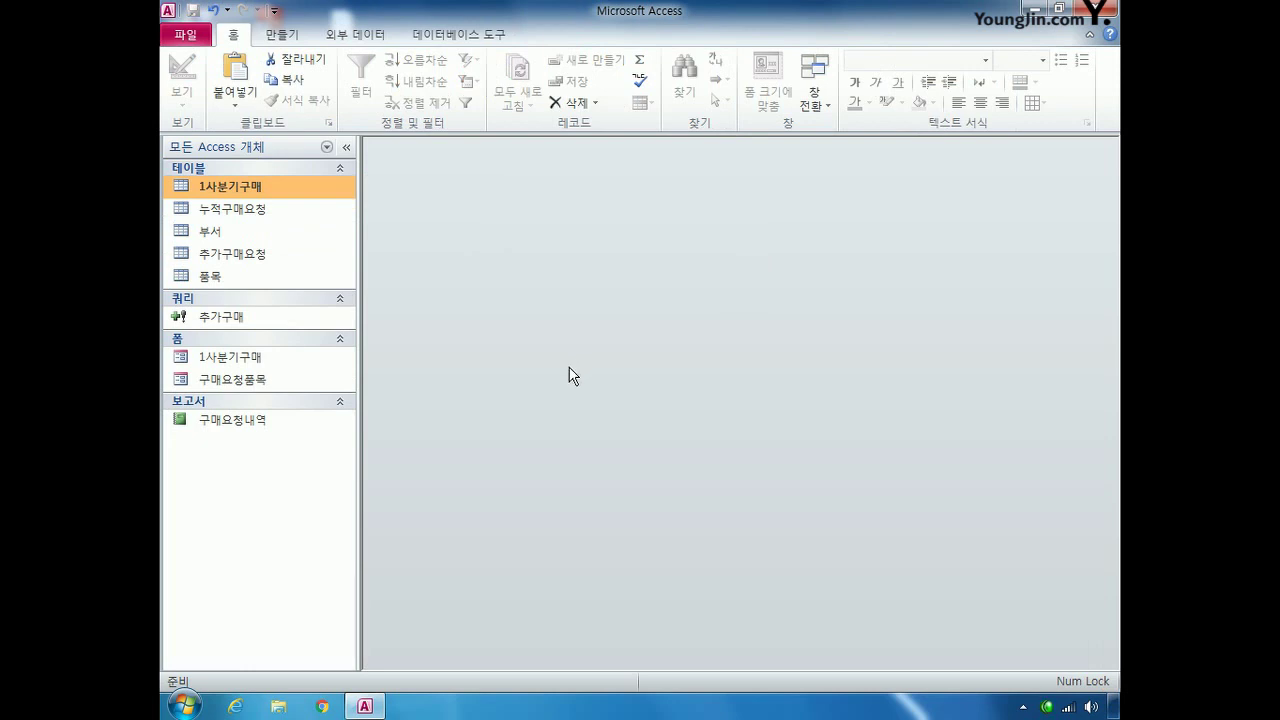
Step: Open the 1사분기구매 form in design view, make room around its window and show the property sheet
right_click(255, 359)
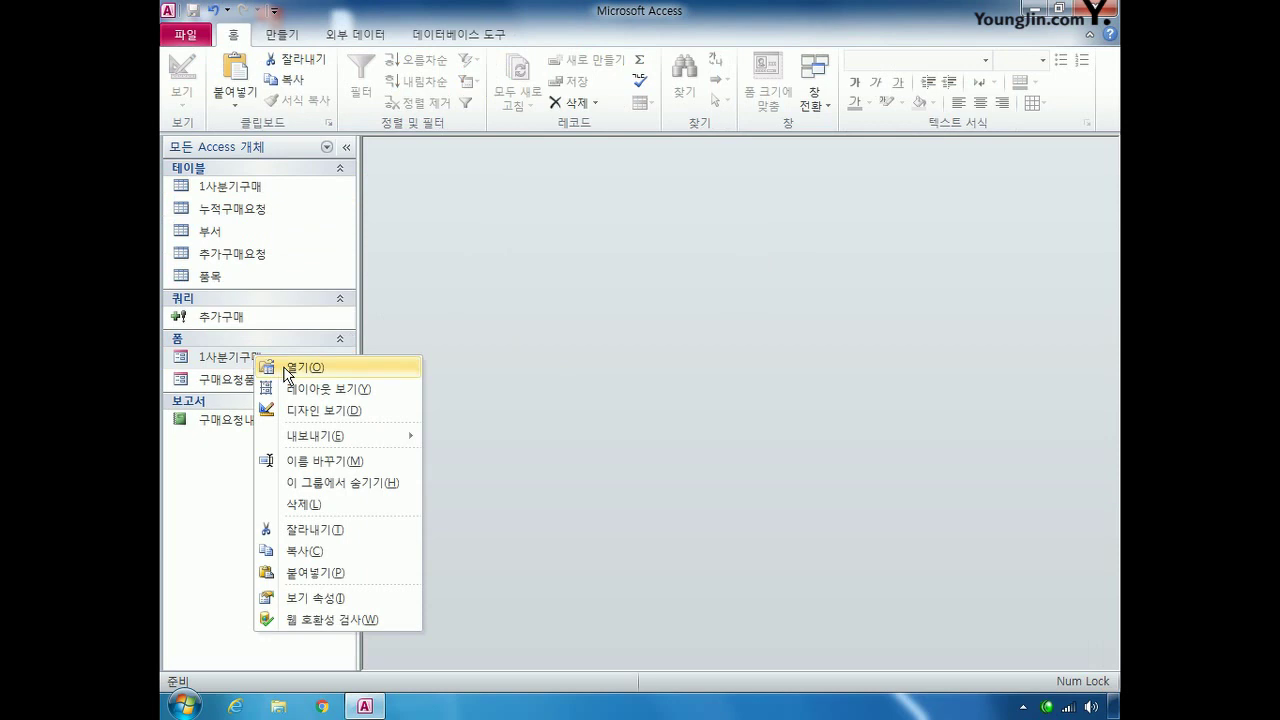
click(325, 410)
drag(683, 359, 506, 162)
drag(731, 279, 898, 378)
click(851, 90)
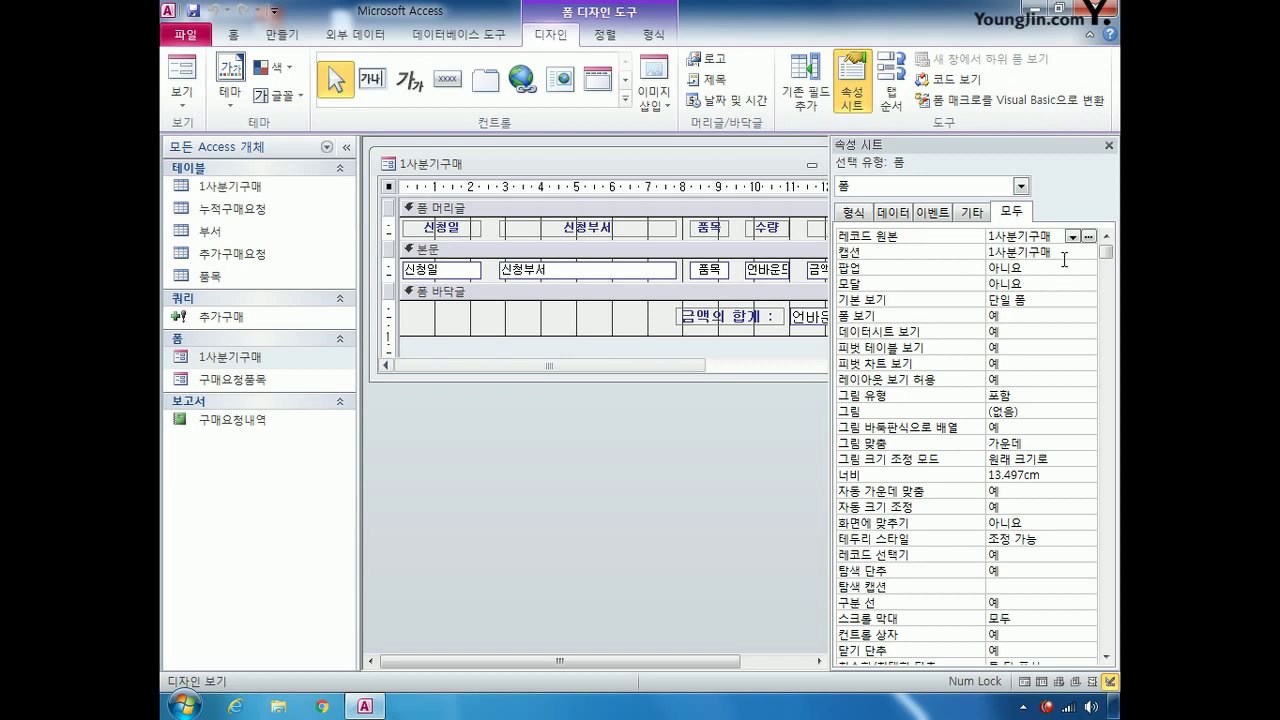
Step: Set the form's default view (기본 보기) to 연속 폼
click(1038, 300)
click(1088, 301)
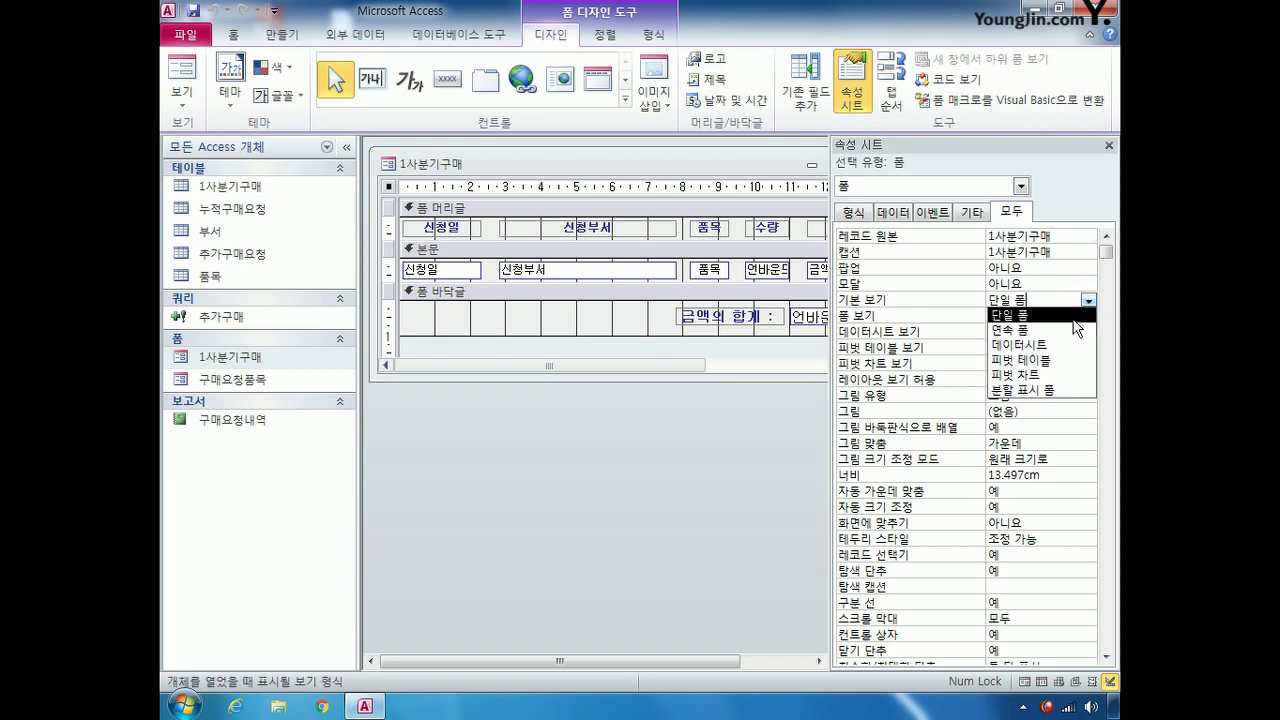
click(1064, 330)
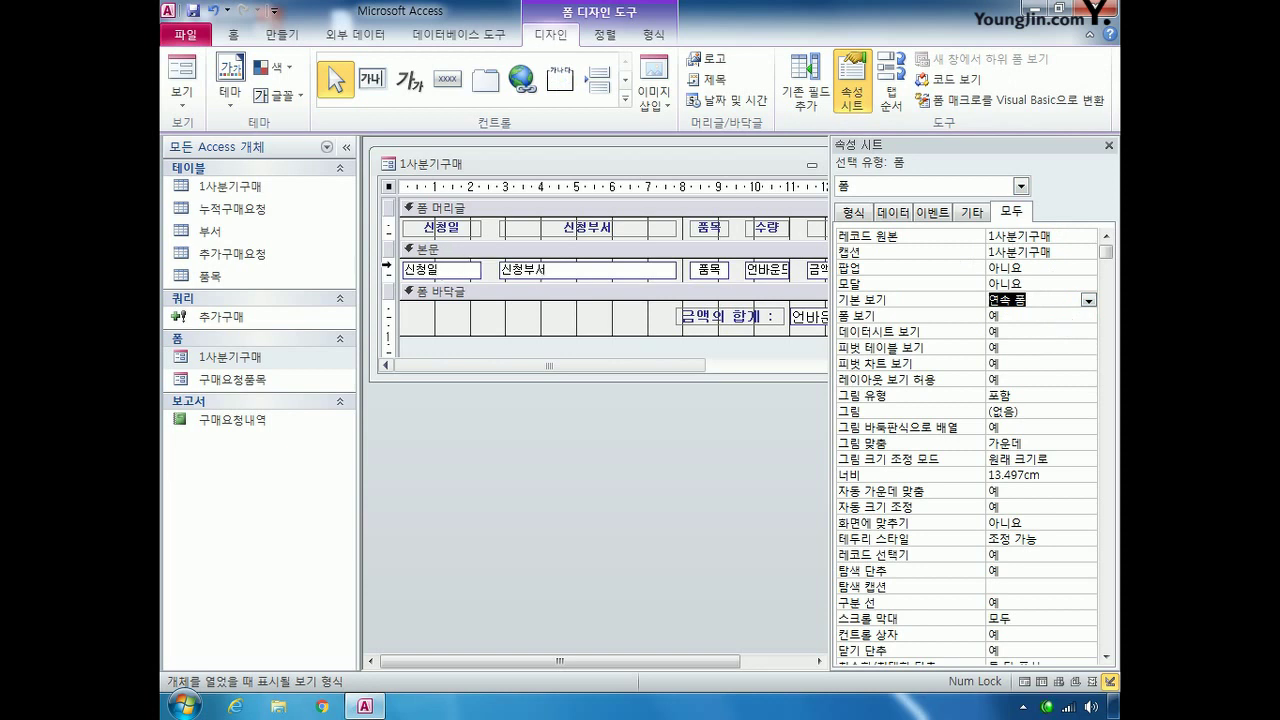
Step: Set the tab index (탭 인덱스) of the 신청일 text box in the detail section to 0
click(388, 267)
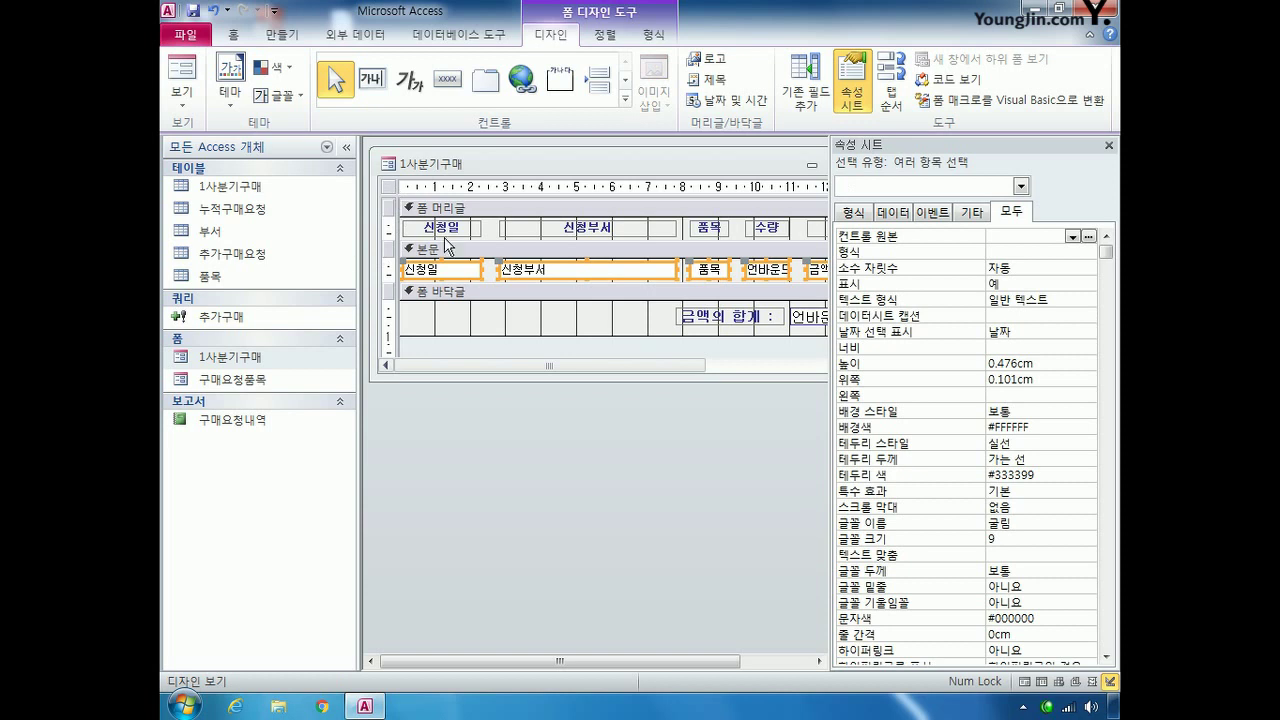
click(485, 276)
click(471, 274)
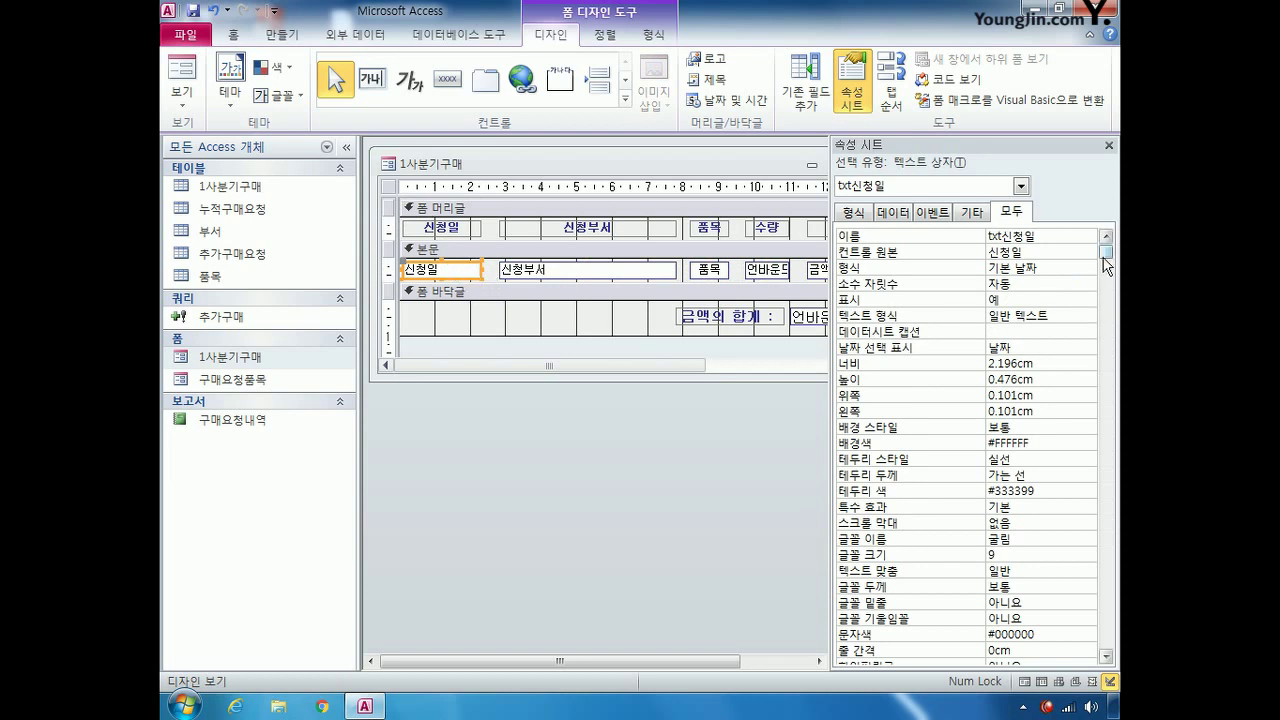
drag(1106, 262, 1111, 621)
click(1010, 522)
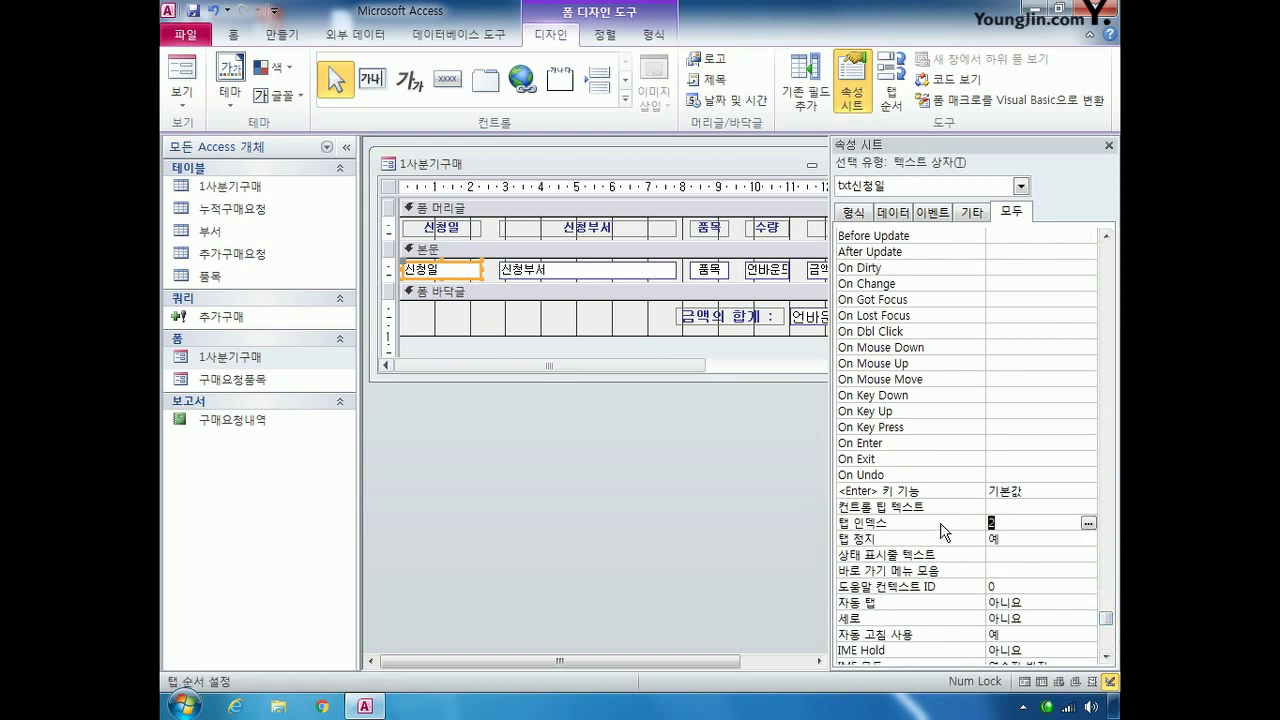
text(0)
Step: Set the tab index of the 신청부서 box to 1 and continue the sequence through 품목, 수량 and 금액
click(611, 278)
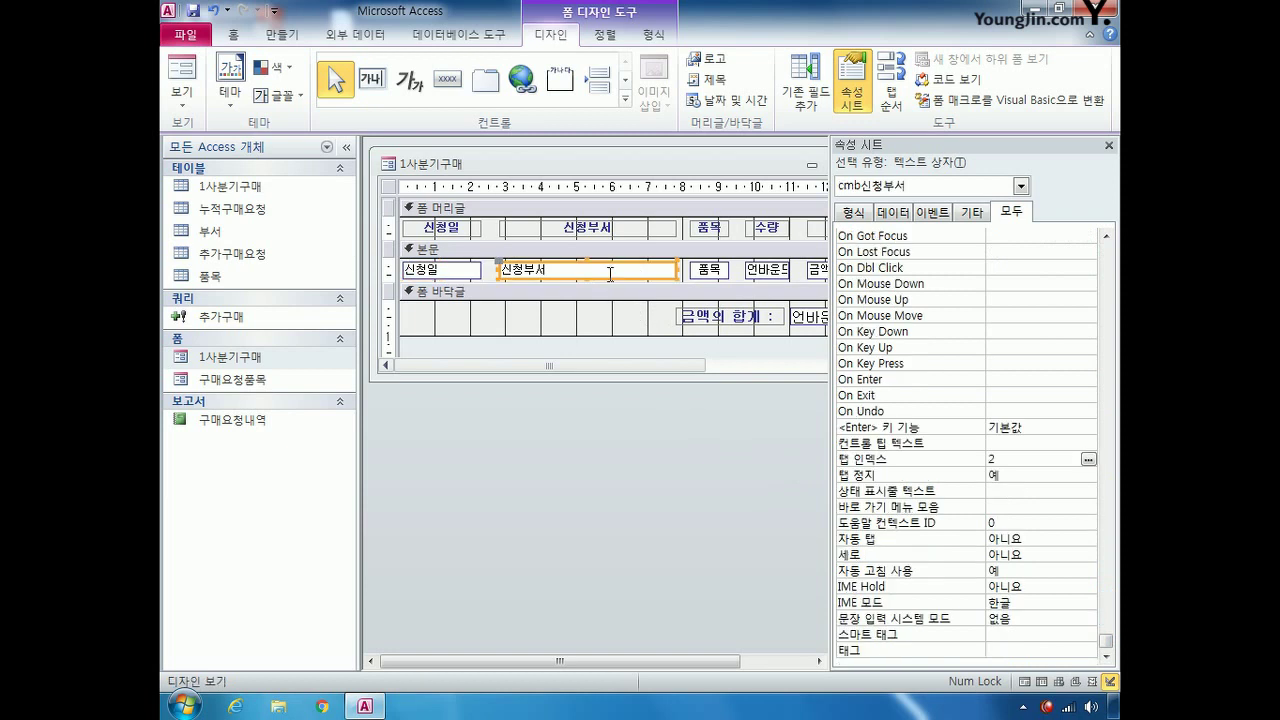
click(1004, 459)
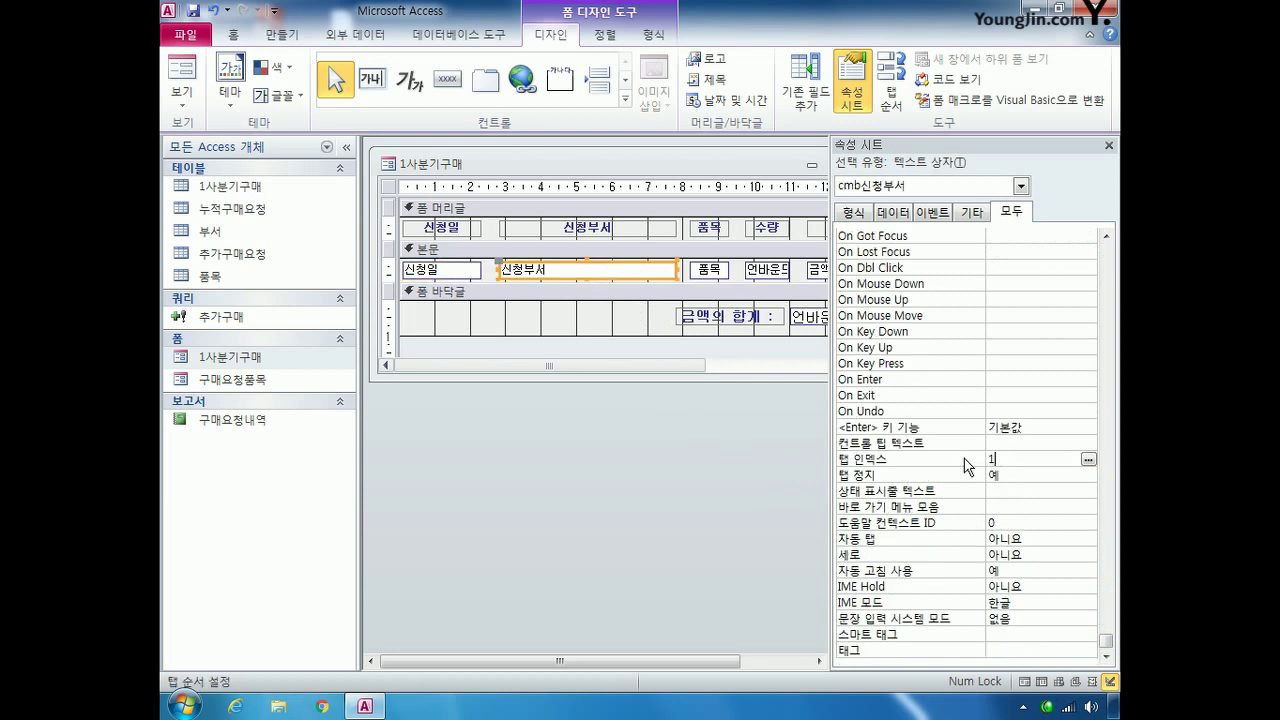
click(716, 269)
click(1008, 459)
click(770, 272)
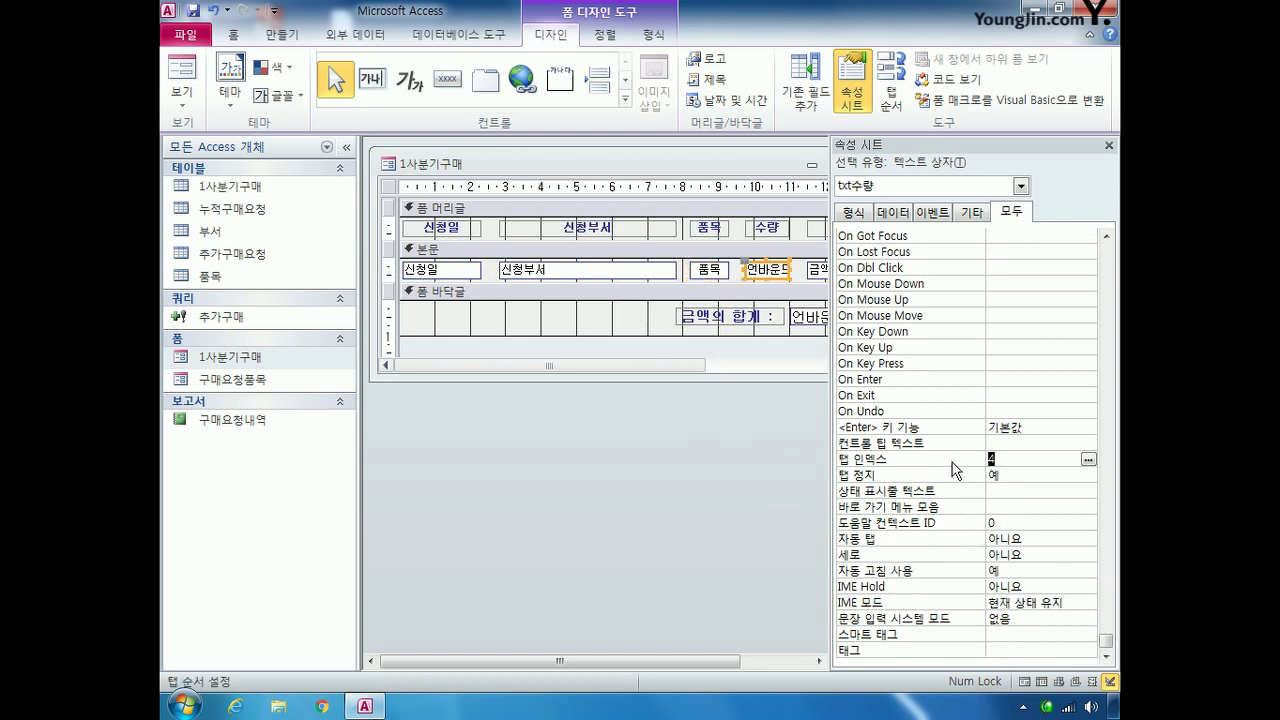
click(815, 270)
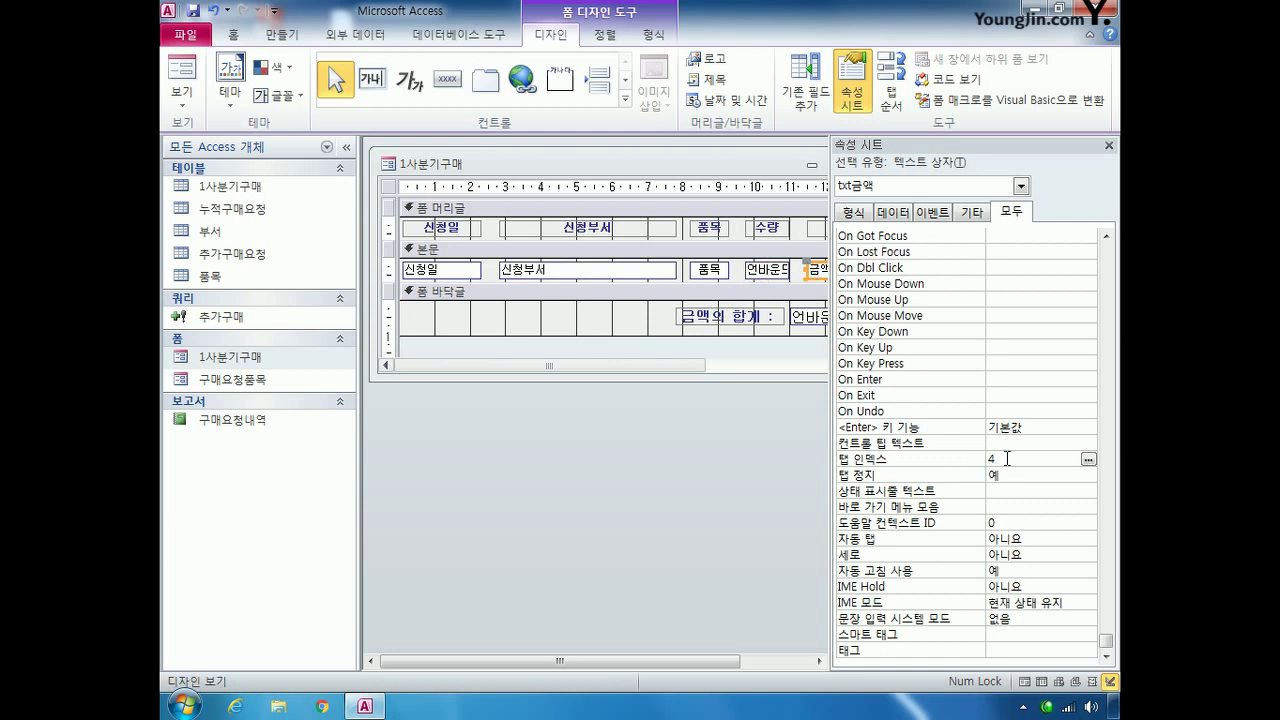
drag(659, 367, 540, 370)
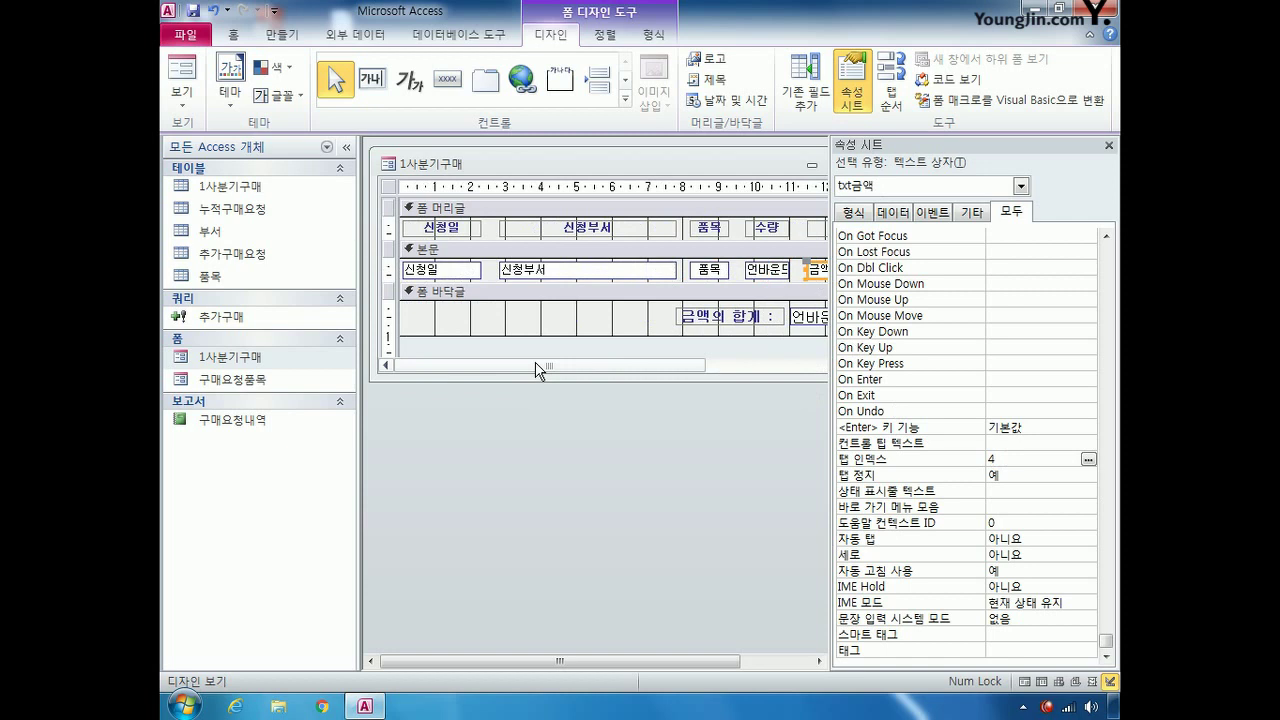
Step: Set the control source of txt신청일 to =format([신청일],"m월d일")
click(1021, 186)
click(958, 258)
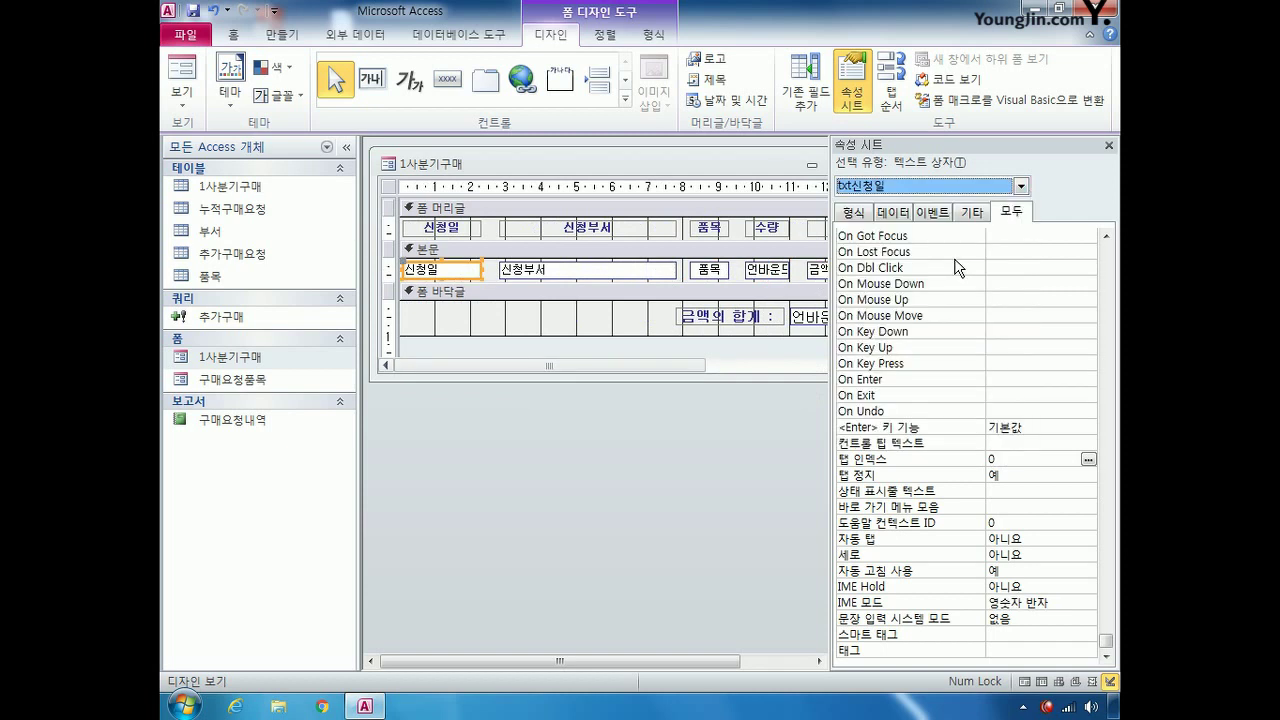
drag(1105, 640, 1105, 251)
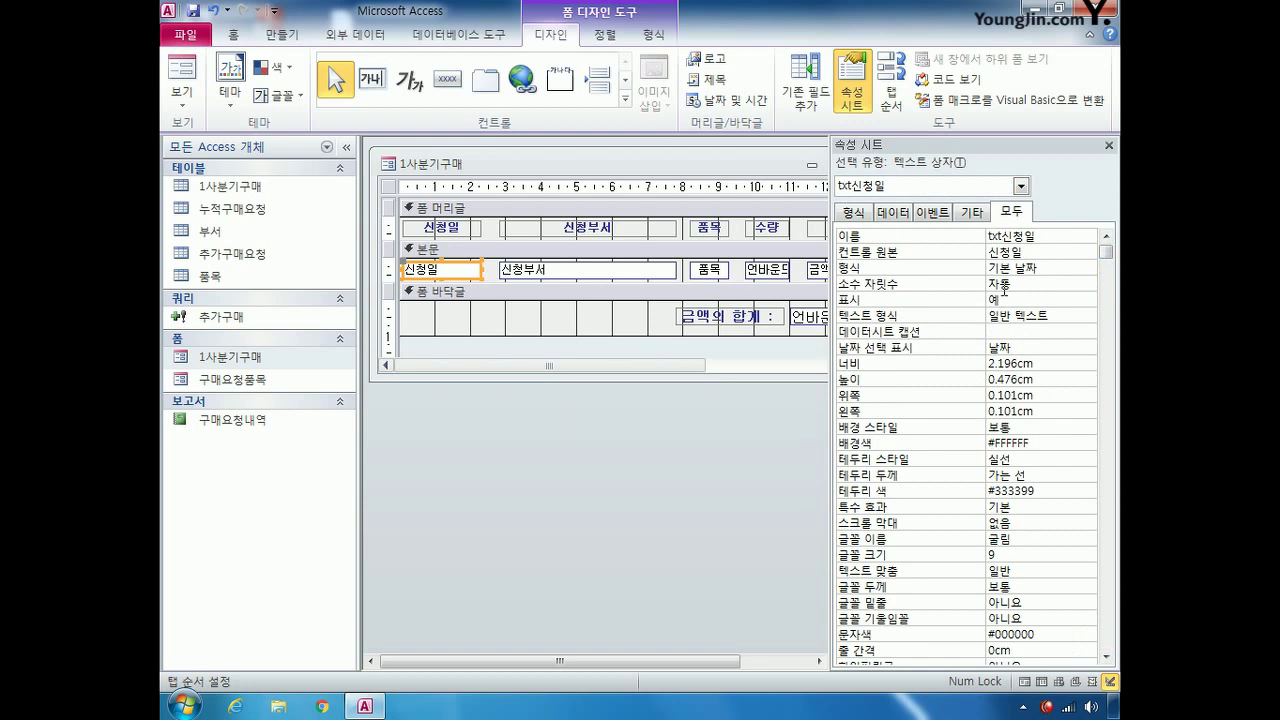
click(990, 252)
right_click(990, 252)
click(995, 274)
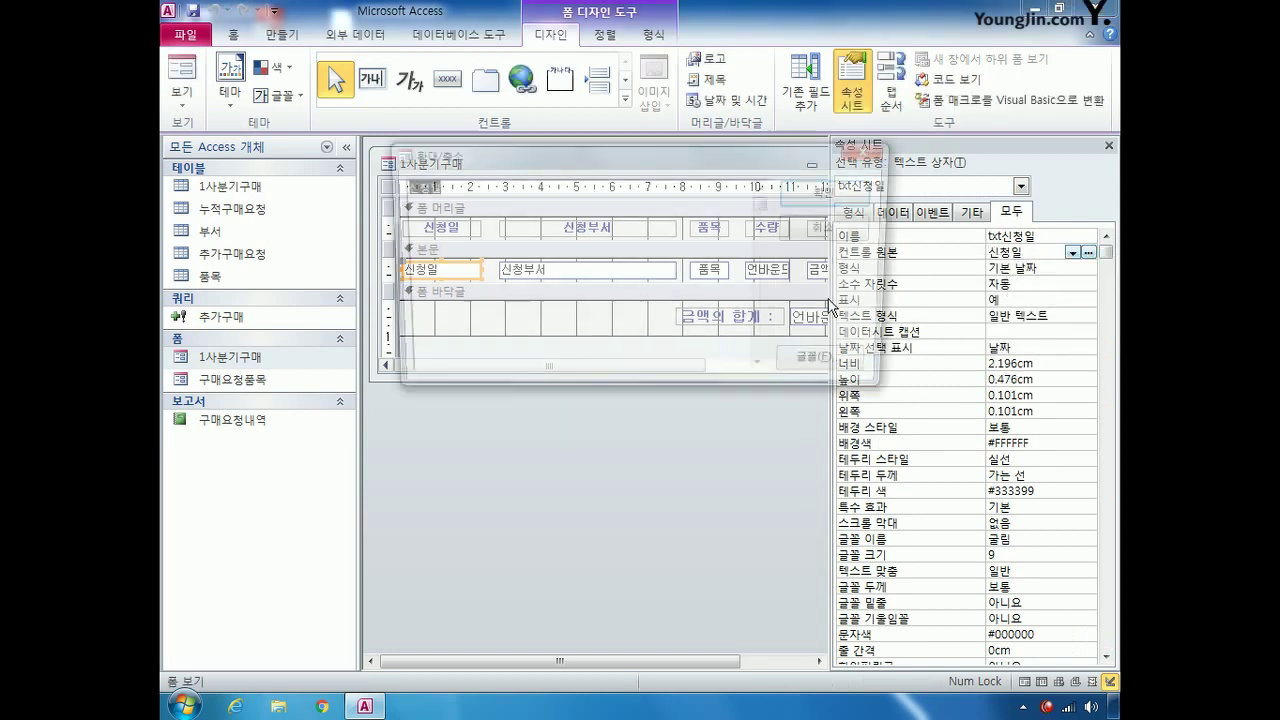
click(422, 262)
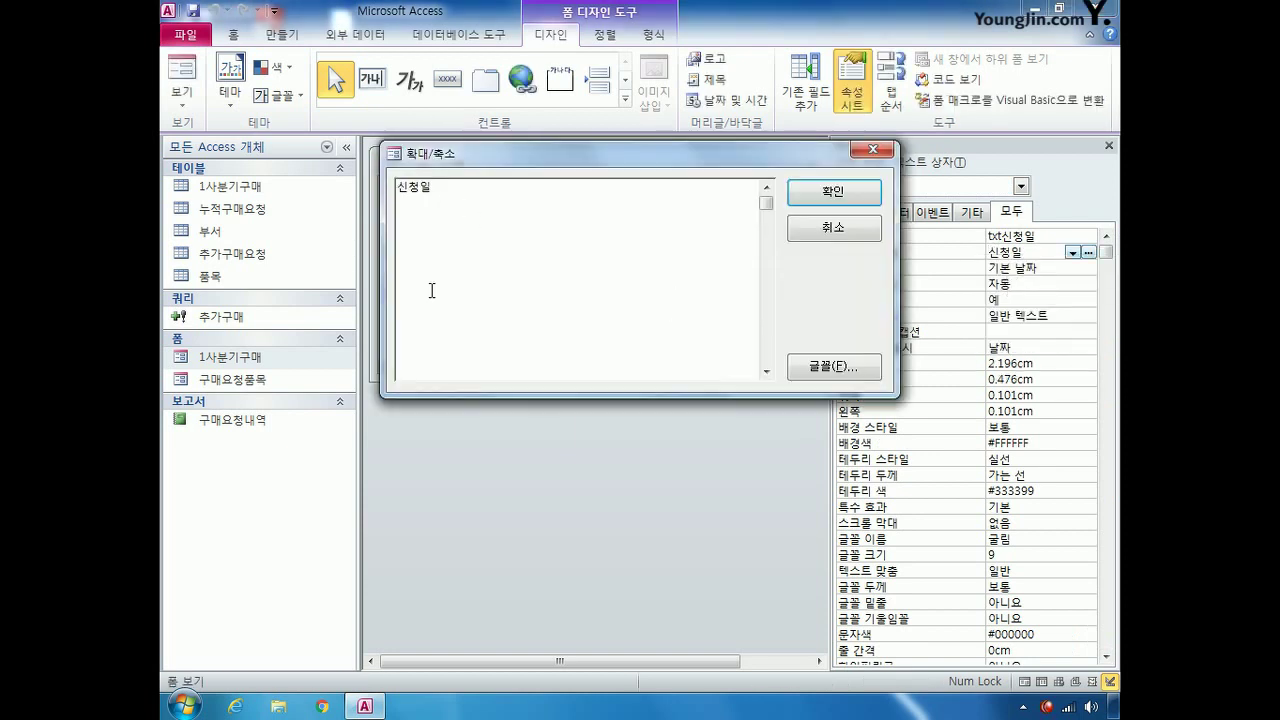
text(=format)
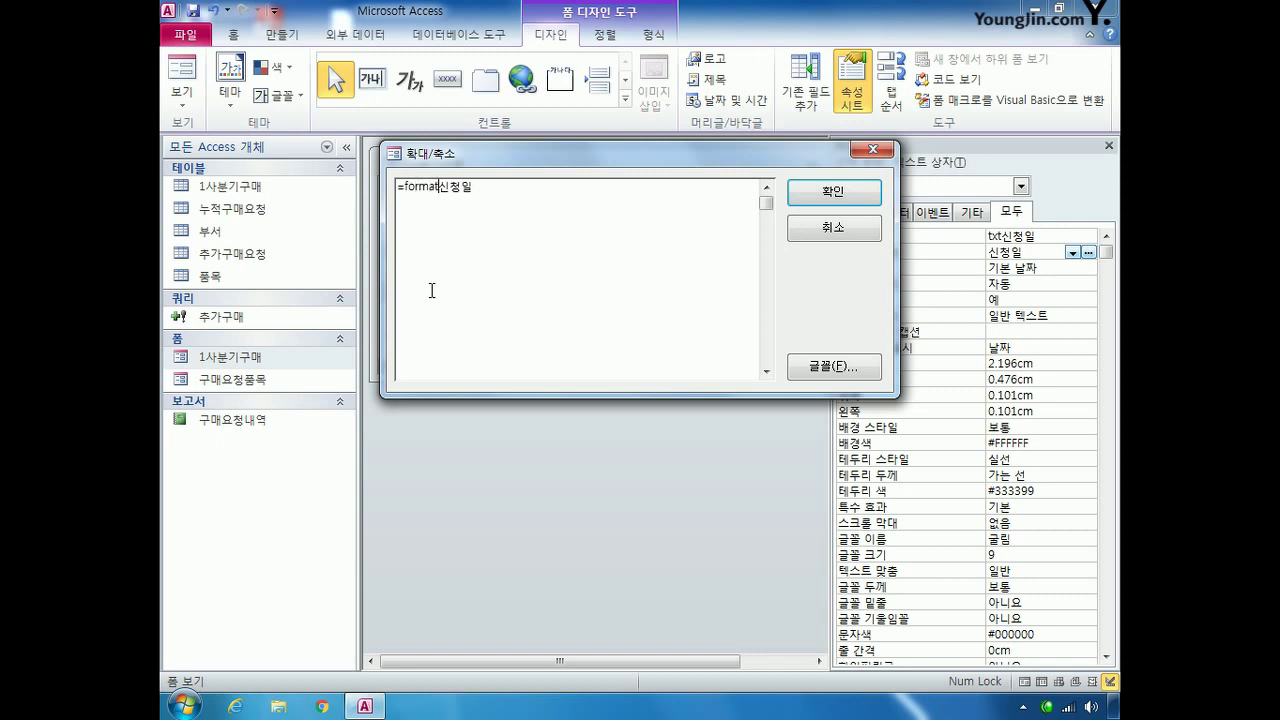
text(([)
key(End)
text(],)
text("m우)
text(월d)
text(일")
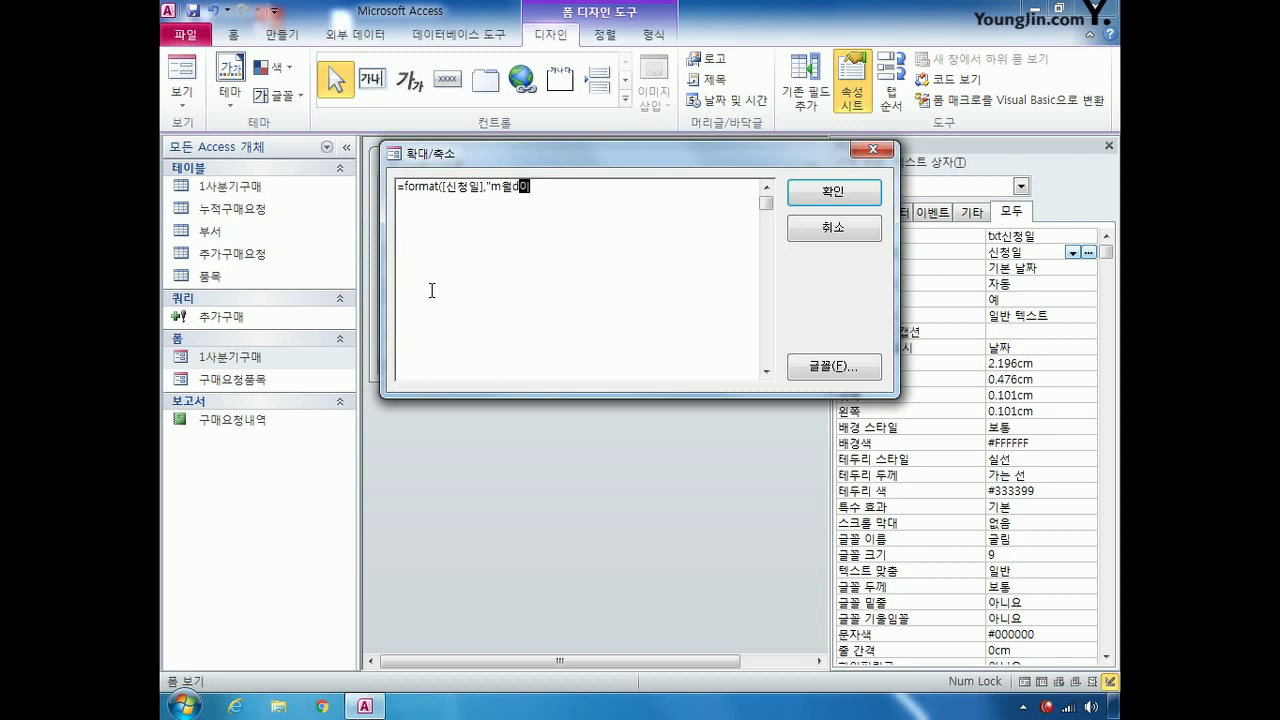
text())
key(Return)
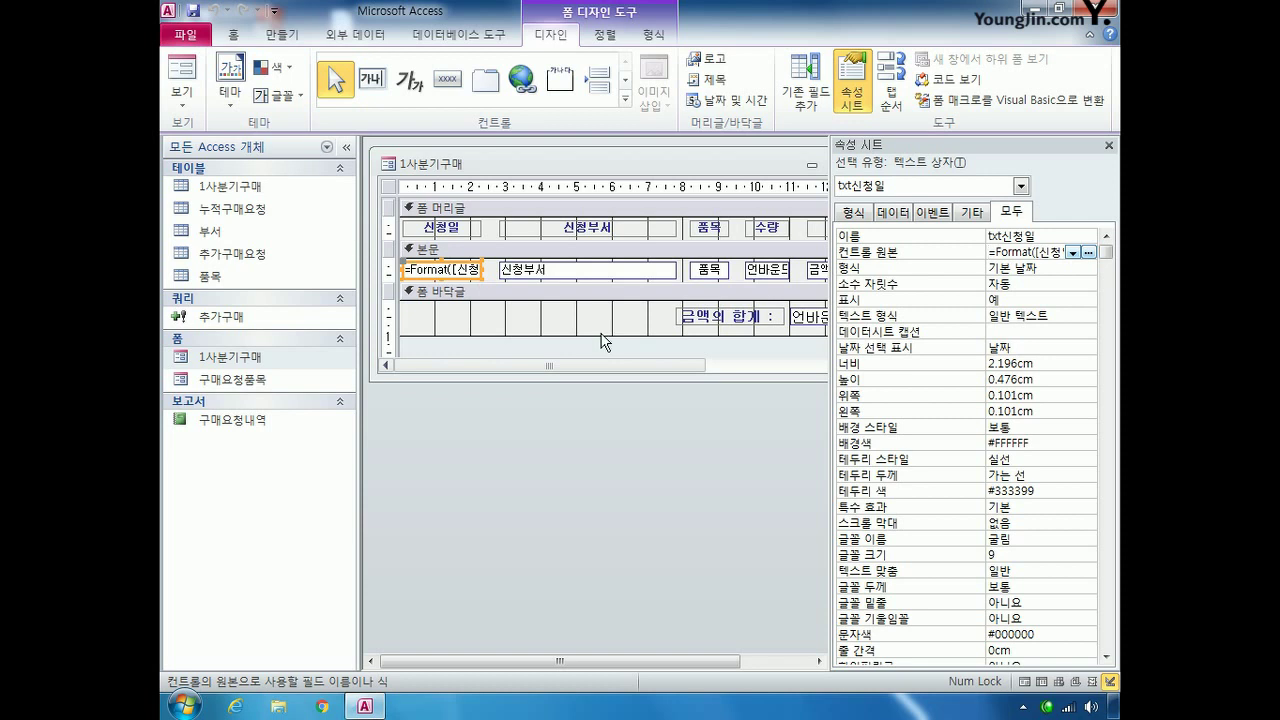
Step: Bind the txt수량 text box to the 수량 field through its control source
click(1020, 186)
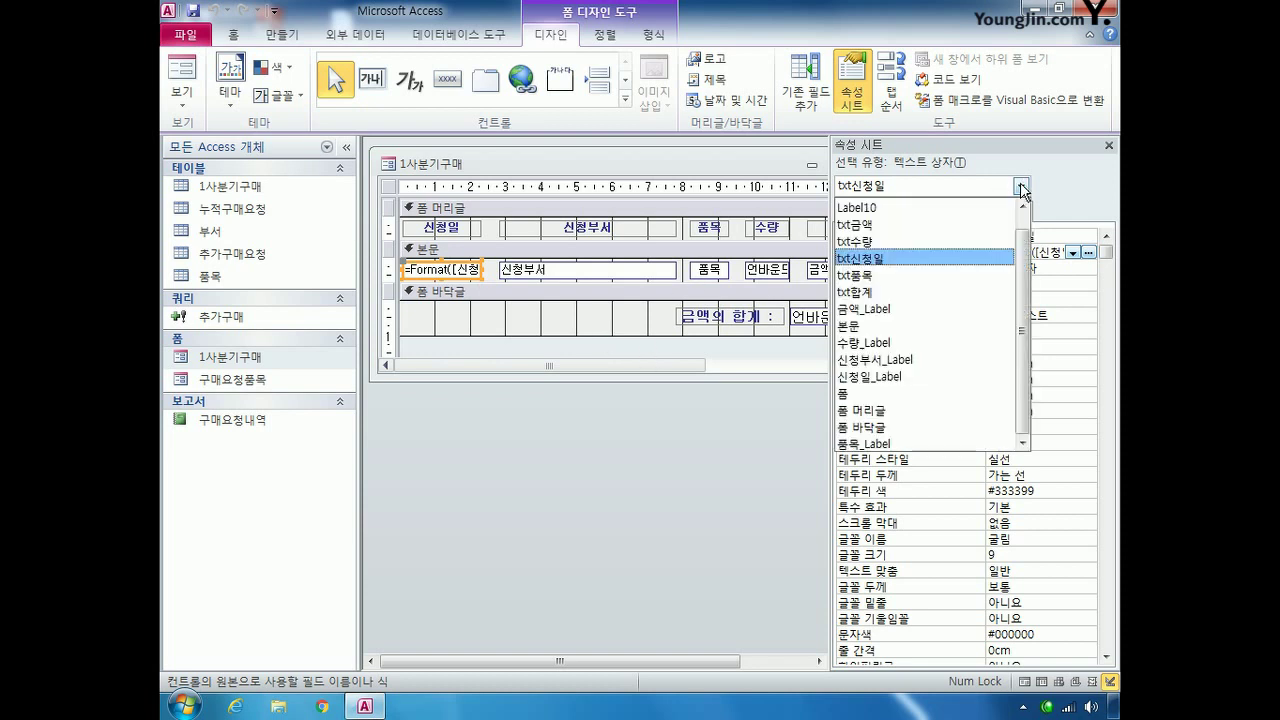
click(1005, 241)
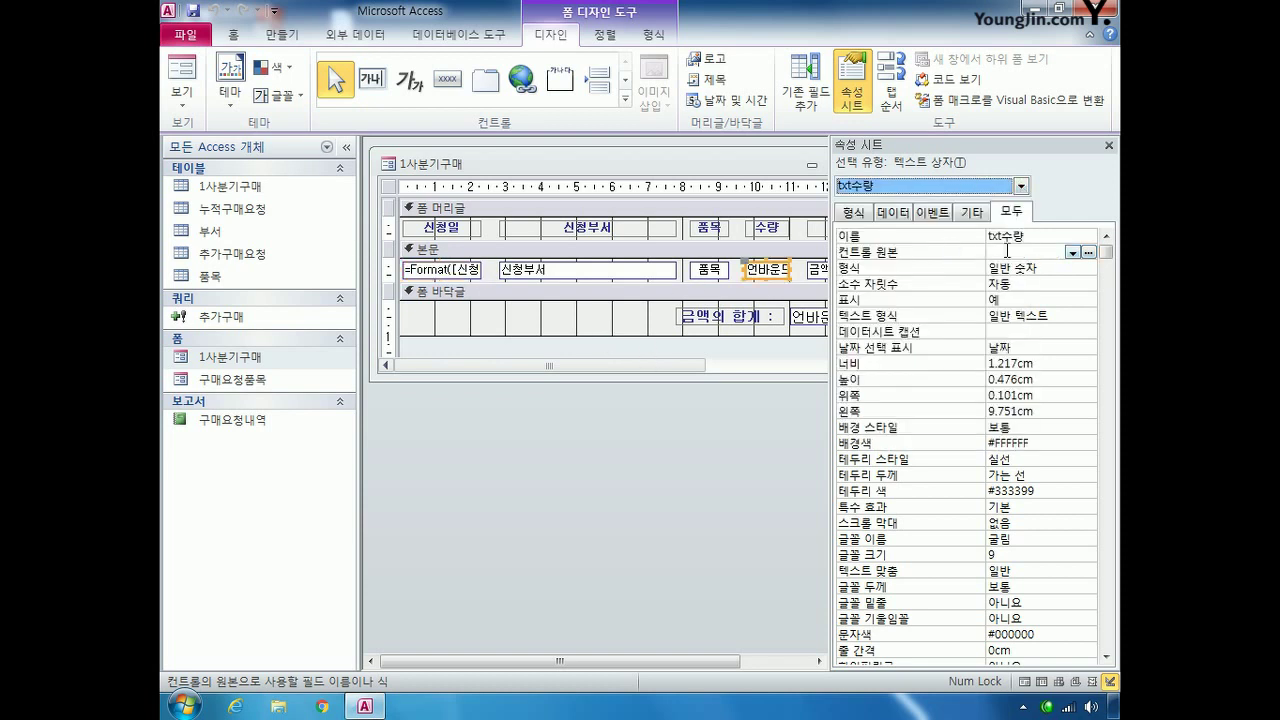
click(1007, 250)
click(1072, 253)
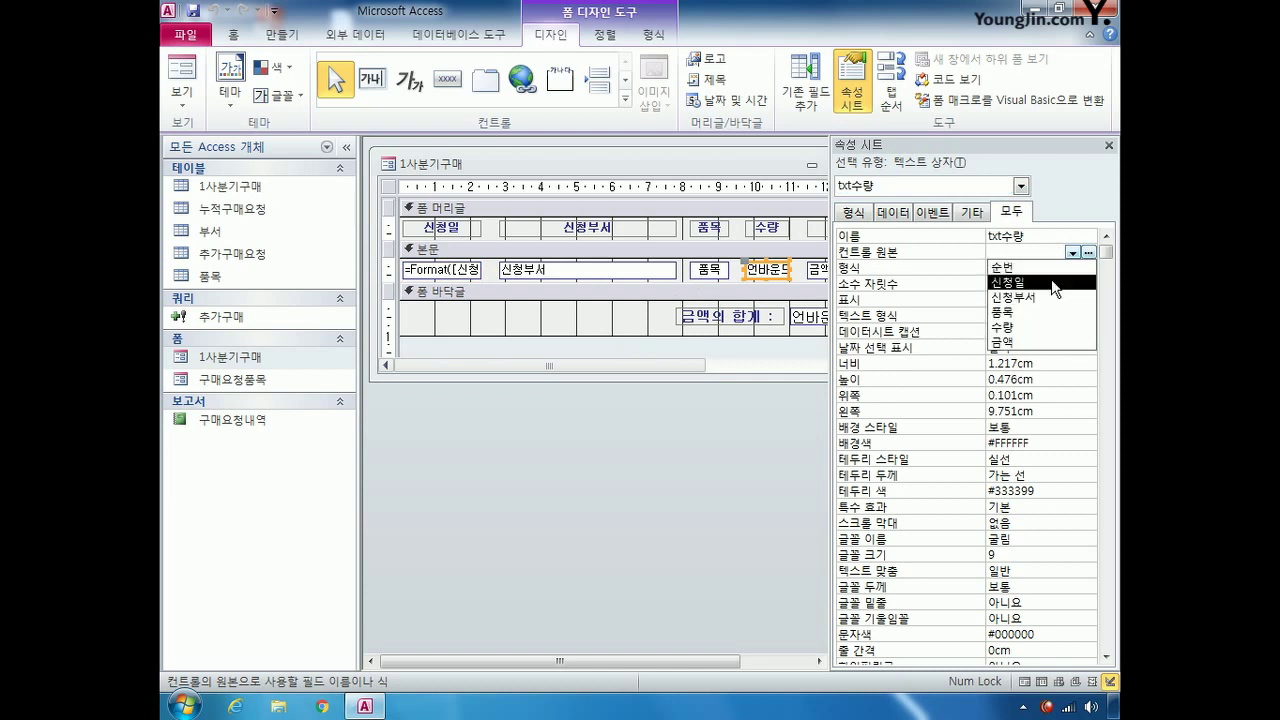
click(1033, 327)
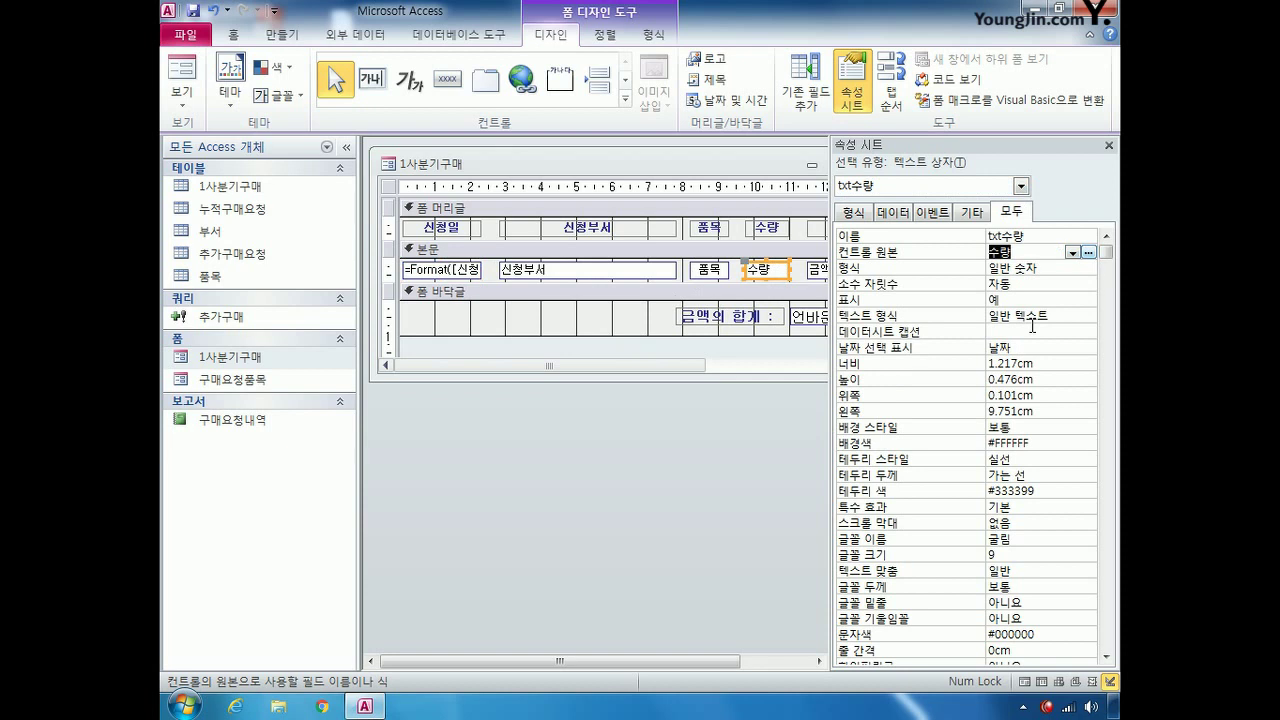
Step: Set the control source of the txt합계 text box in the form footer to =sum([금액])
click(1020, 186)
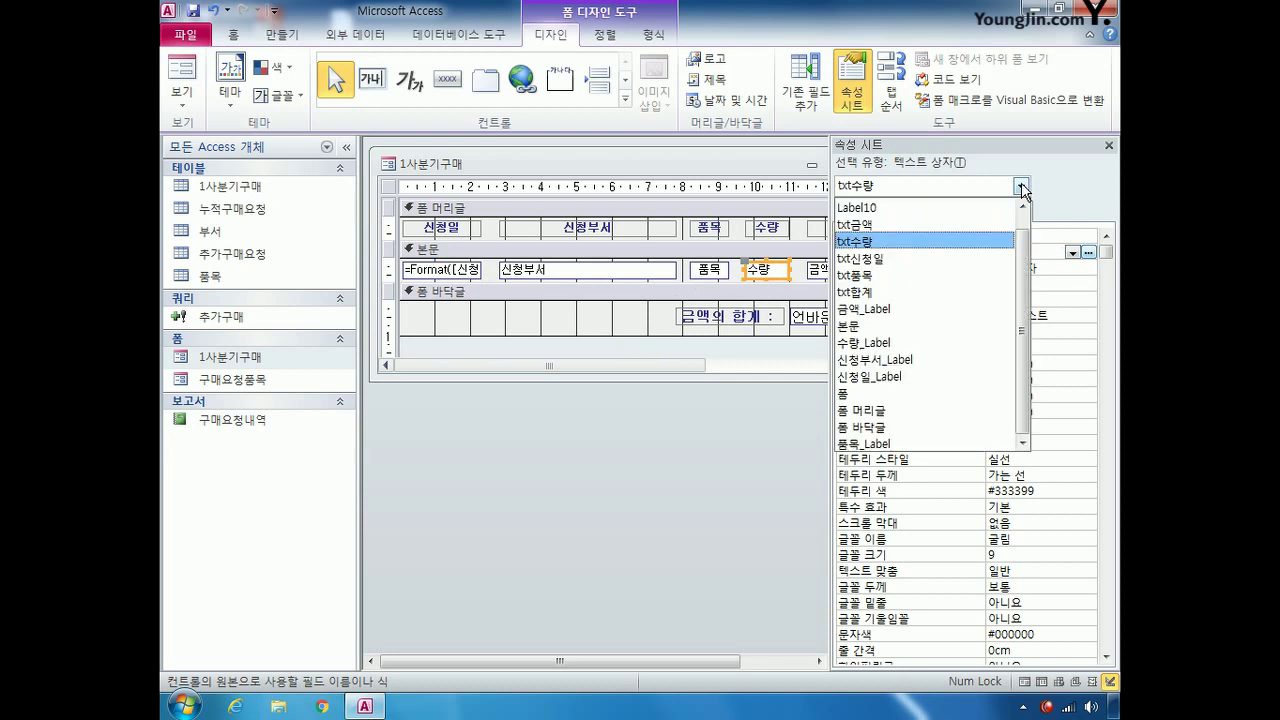
click(938, 292)
click(1008, 251)
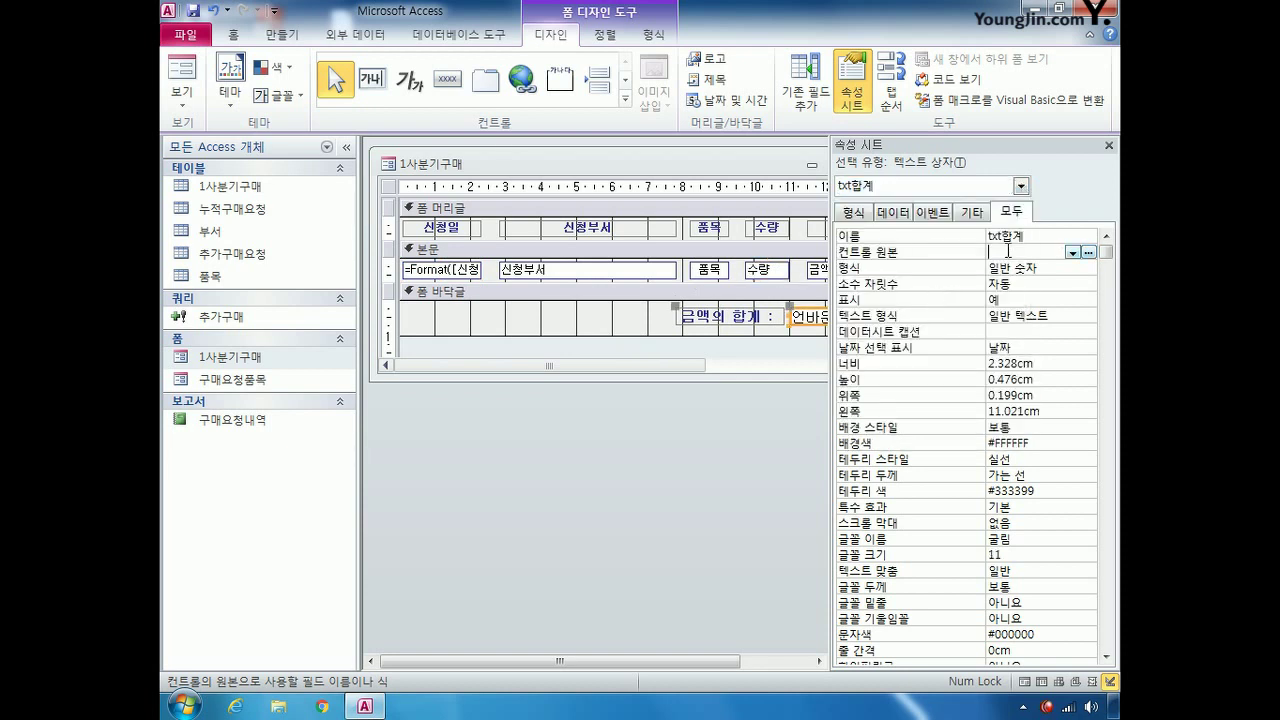
right_click(1008, 251)
click(1020, 282)
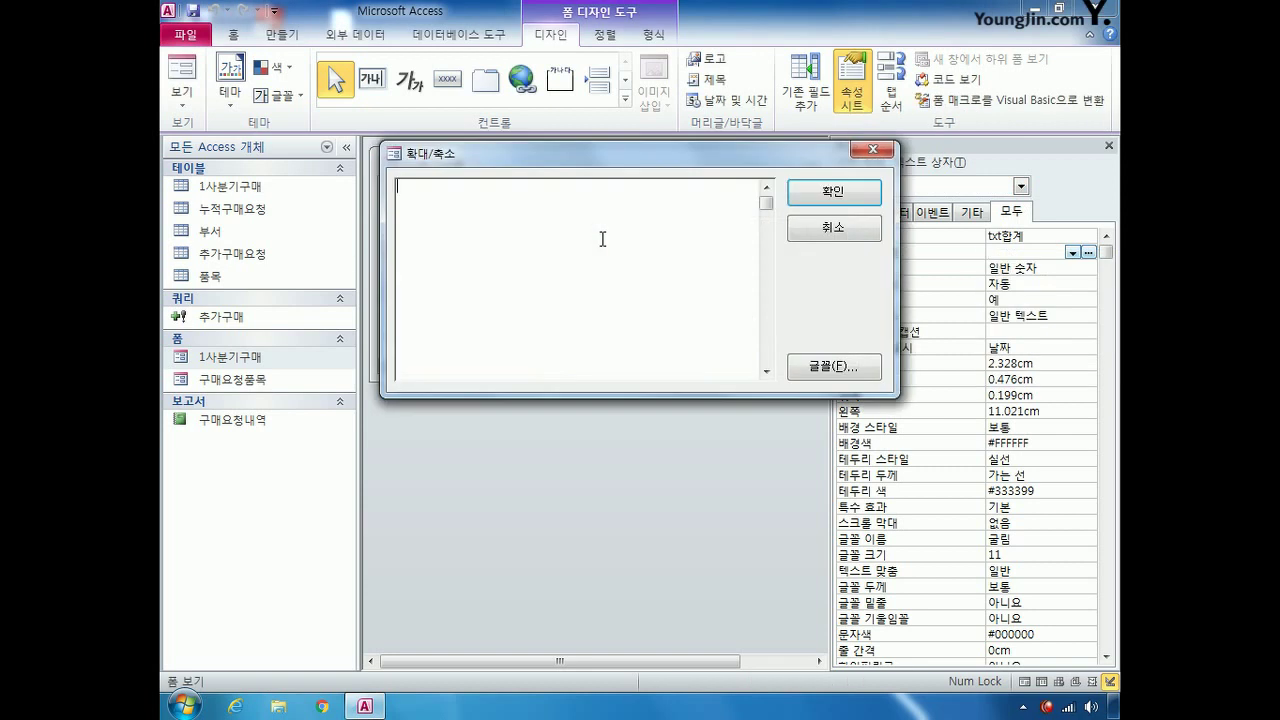
text(=sum([금액]))
click(833, 191)
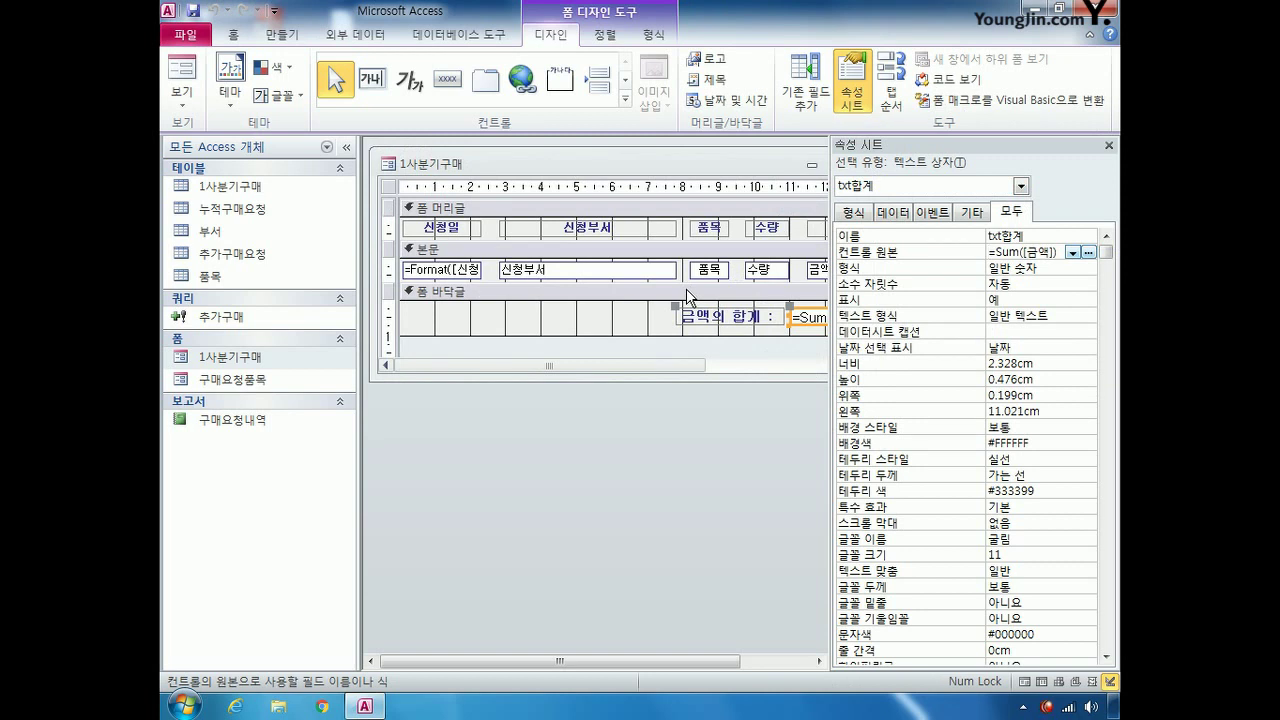
Step: Give txt합계 the 표준 format with 0 decimal places (소수 자릿수)
click(1042, 268)
click(1090, 272)
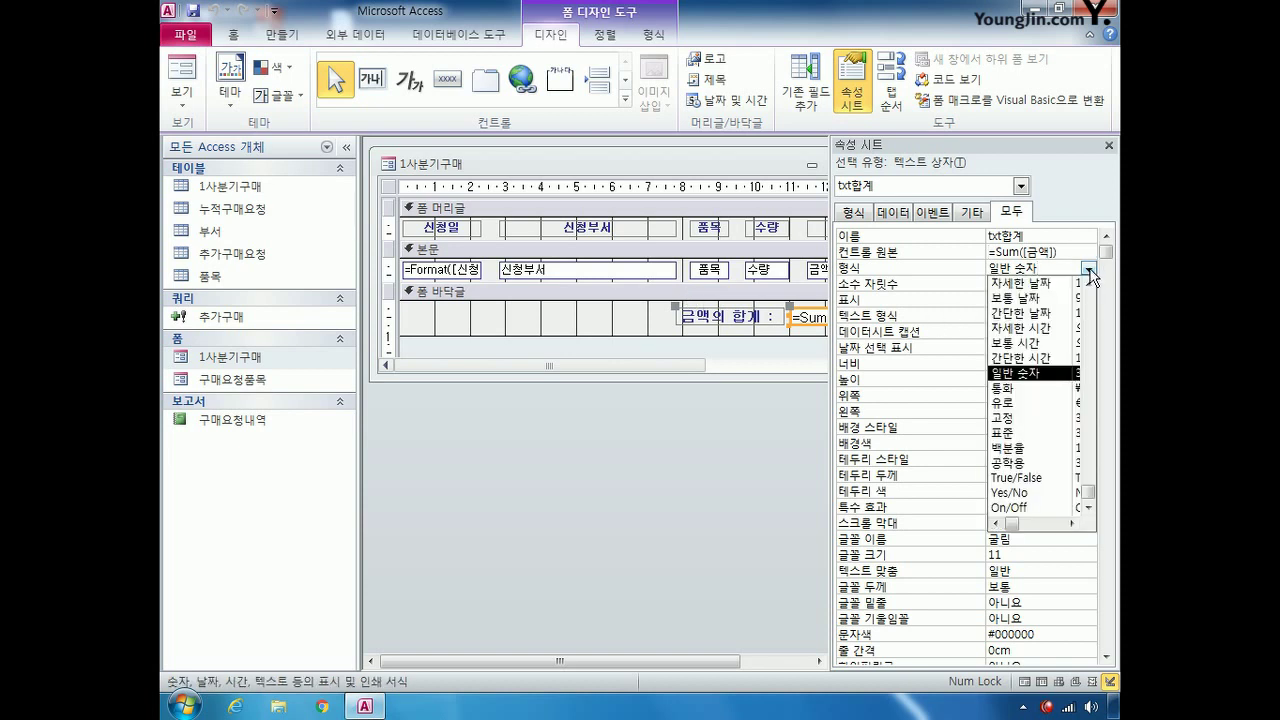
click(1024, 433)
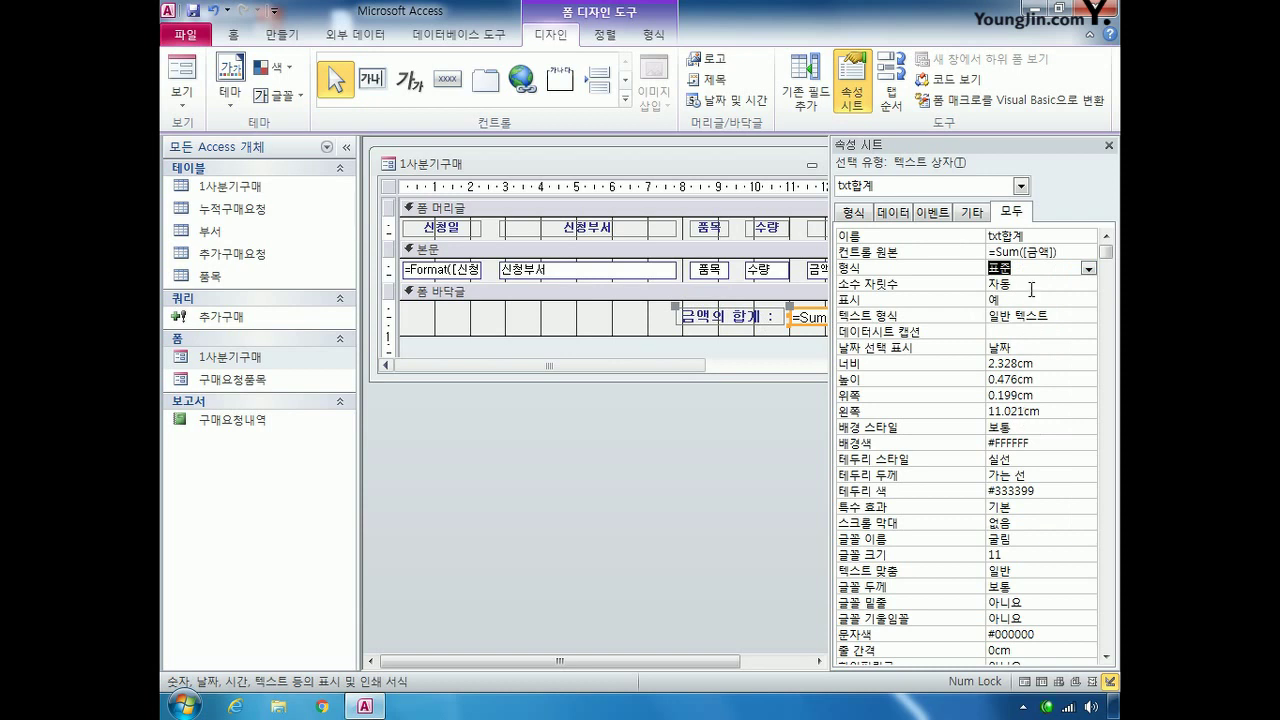
click(944, 285)
text(0)
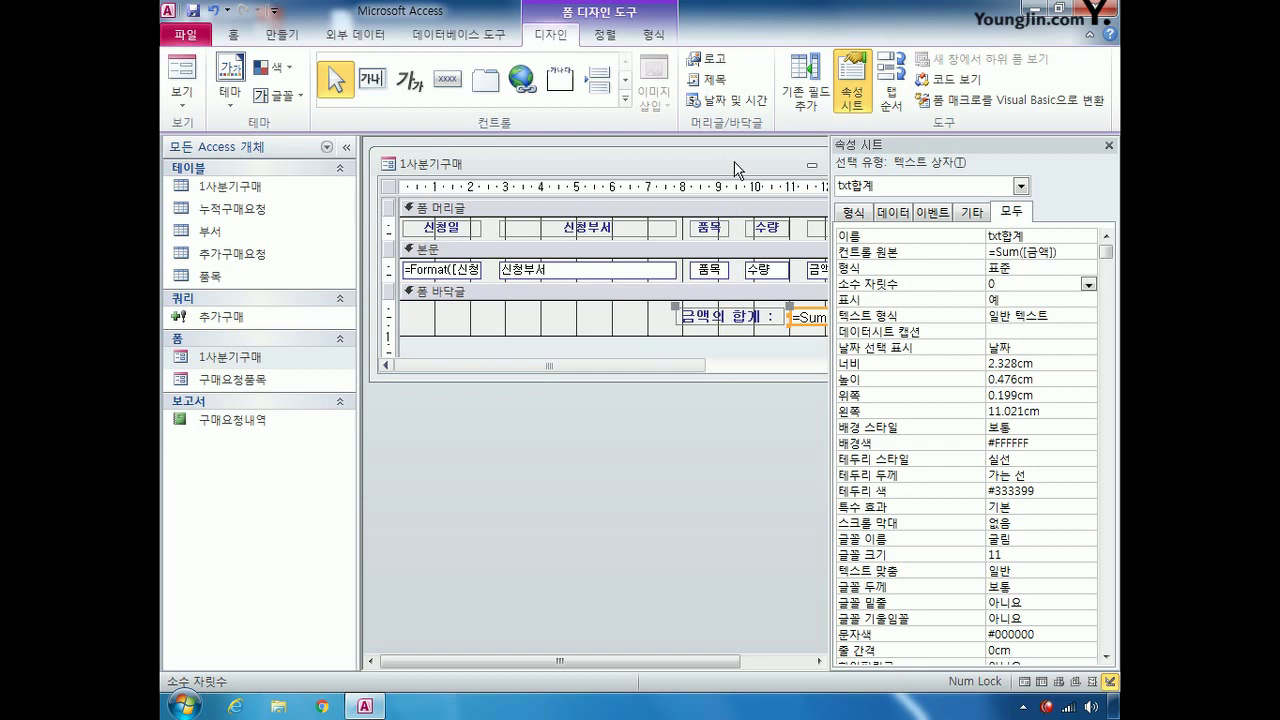
Step: Change the cmb신청부서 text box in the detail section into a combo box (콤보 상자)
drag(735, 163, 685, 189)
click(1020, 186)
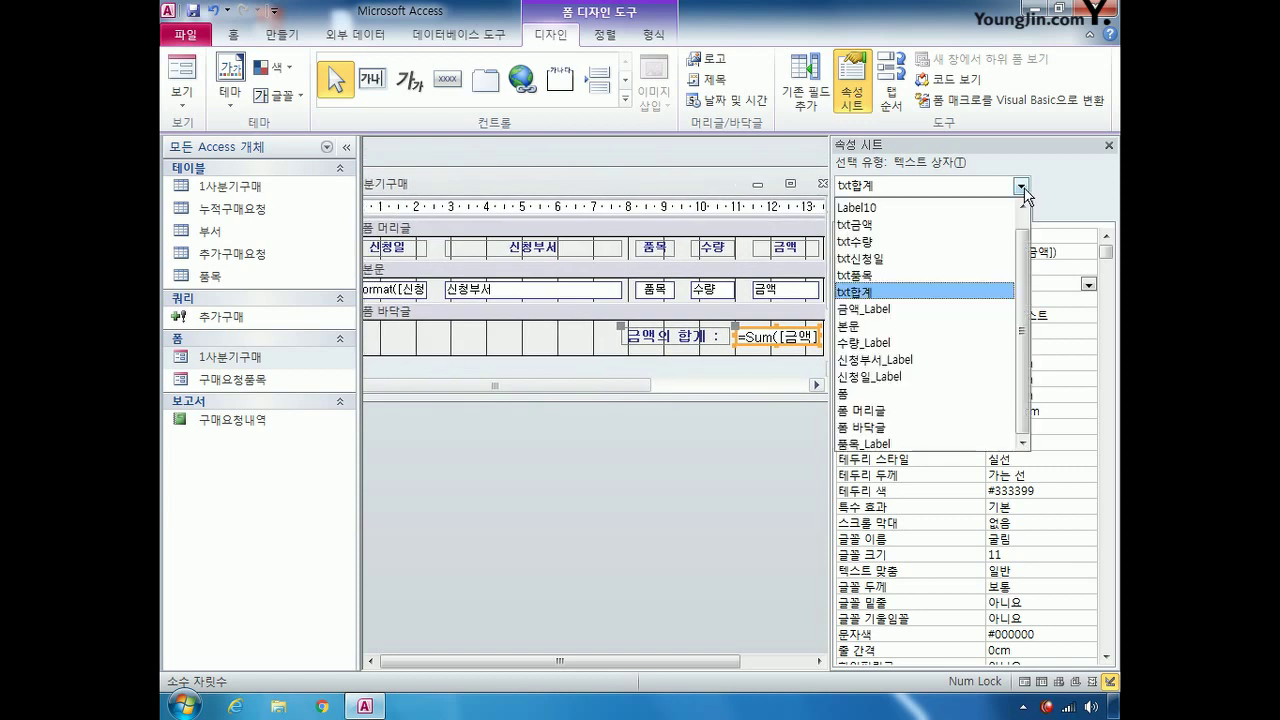
scroll(1027, 263, up, 1)
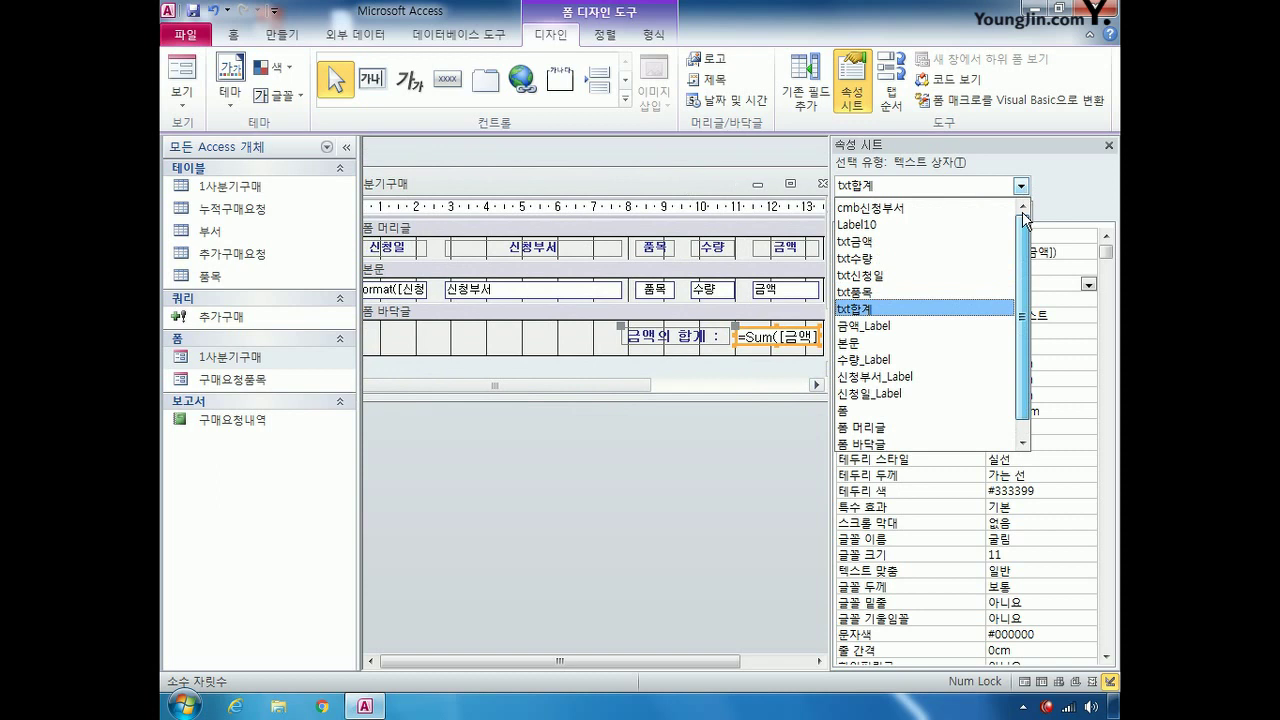
click(973, 205)
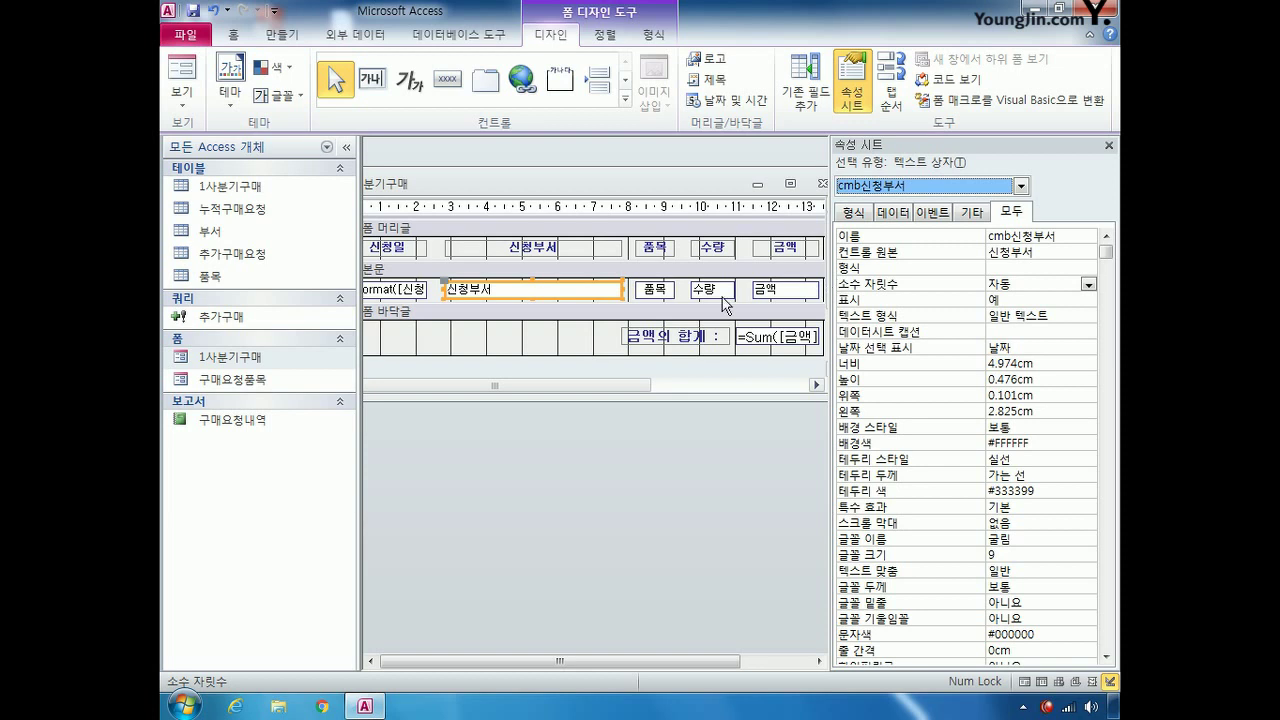
right_click(585, 288)
mouse_move(705, 152)
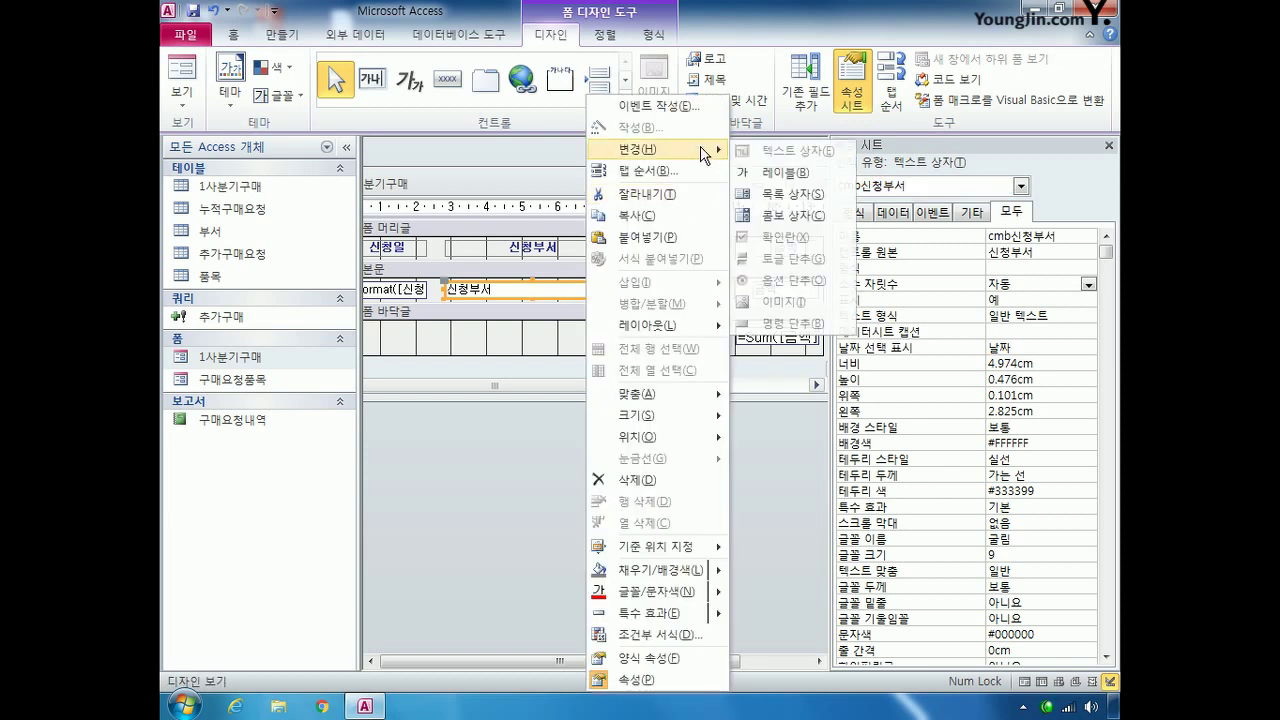
click(796, 216)
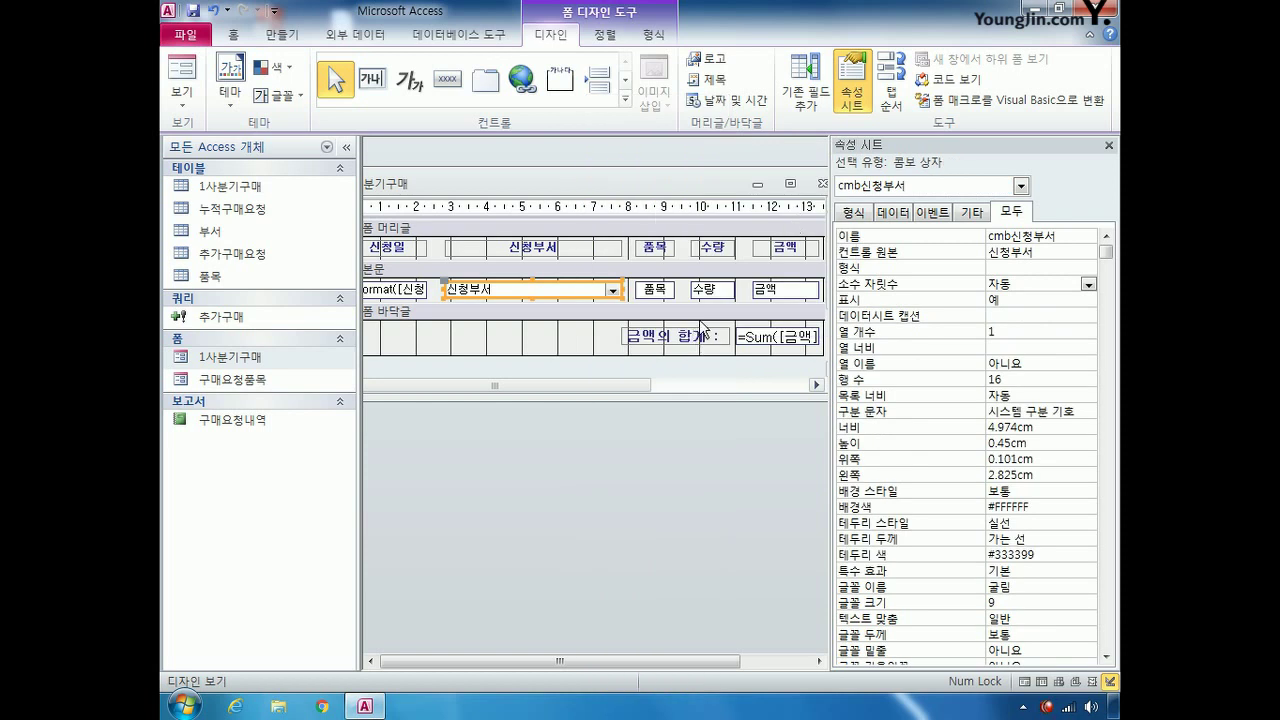
Step: Open the query builder for the row source (행 원본) of cmb신청부서 and add the 부서 table
click(893, 214)
click(1036, 254)
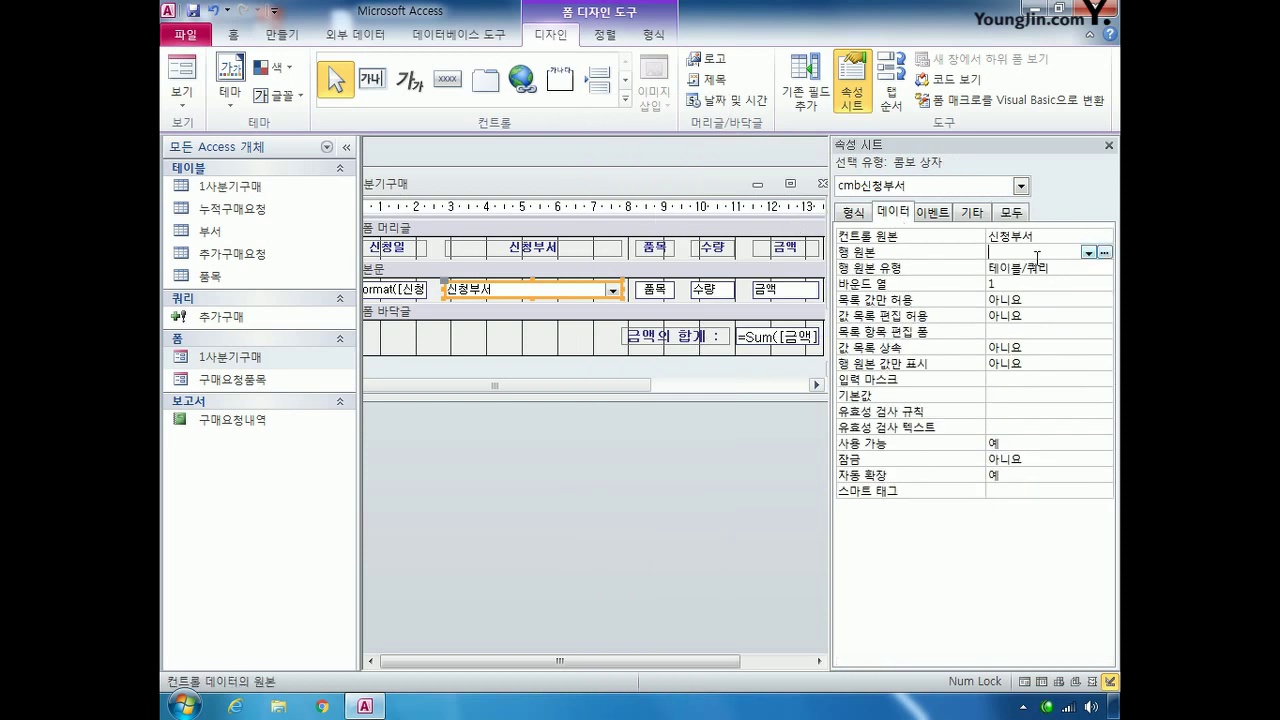
click(1105, 253)
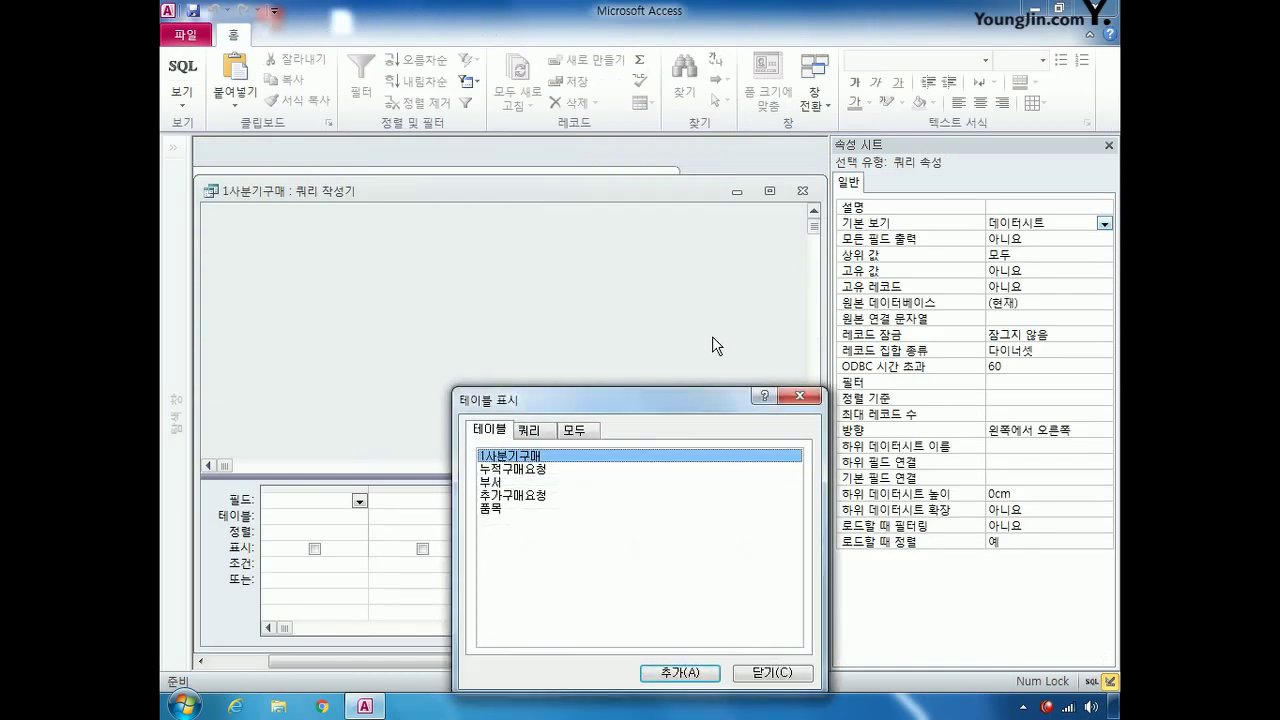
double_click(520, 484)
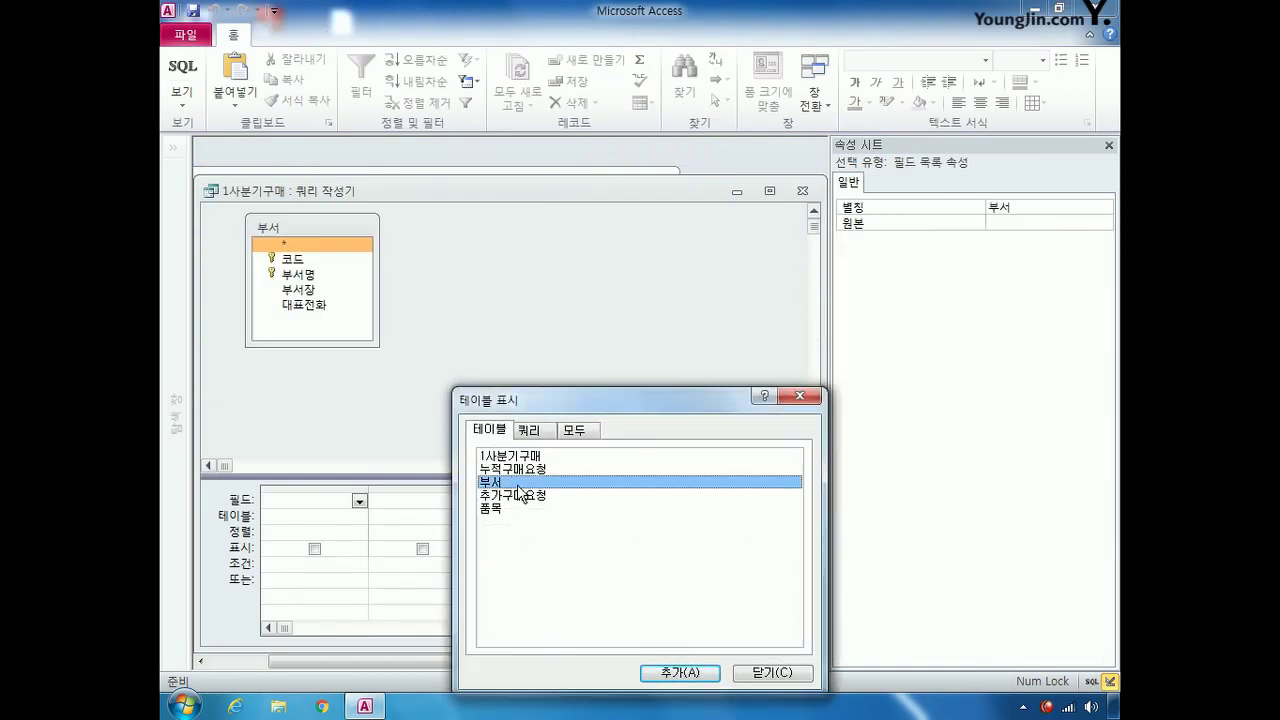
click(795, 673)
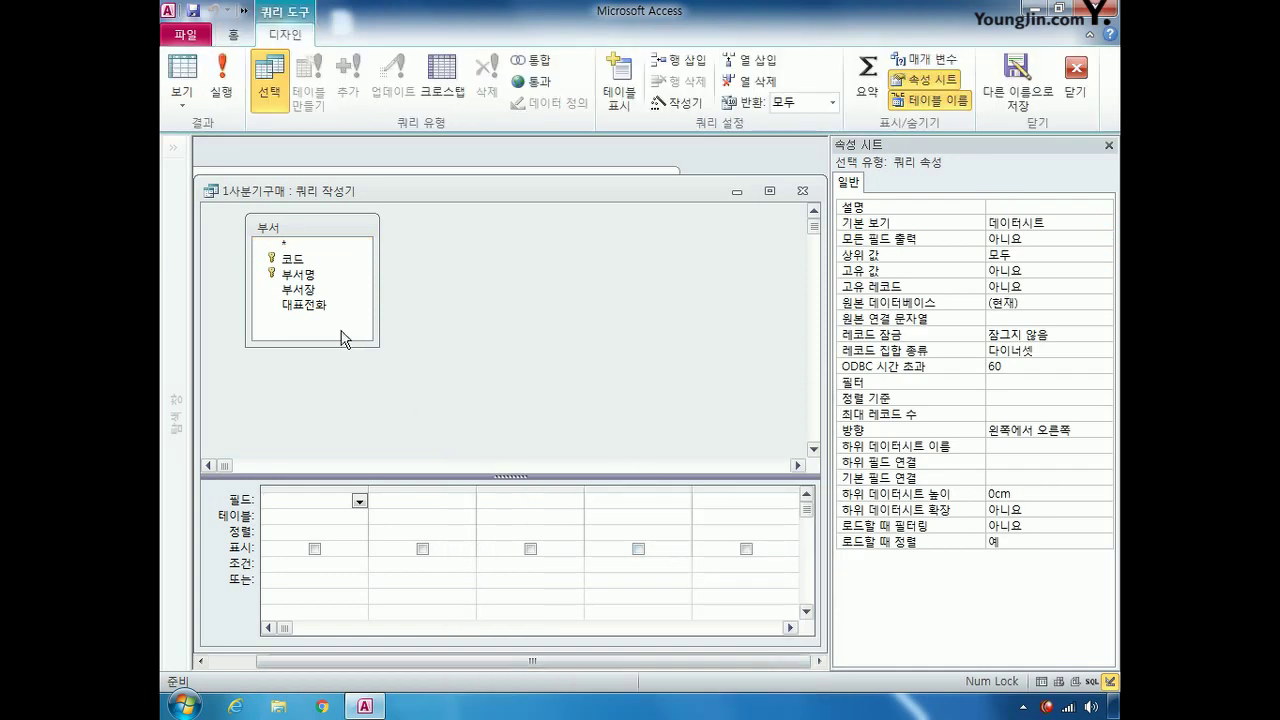
Step: Add the 코드, 부서명 and 대표전화 fields to the row source query, then close it and save the change
double_click(296, 259)
double_click(298, 274)
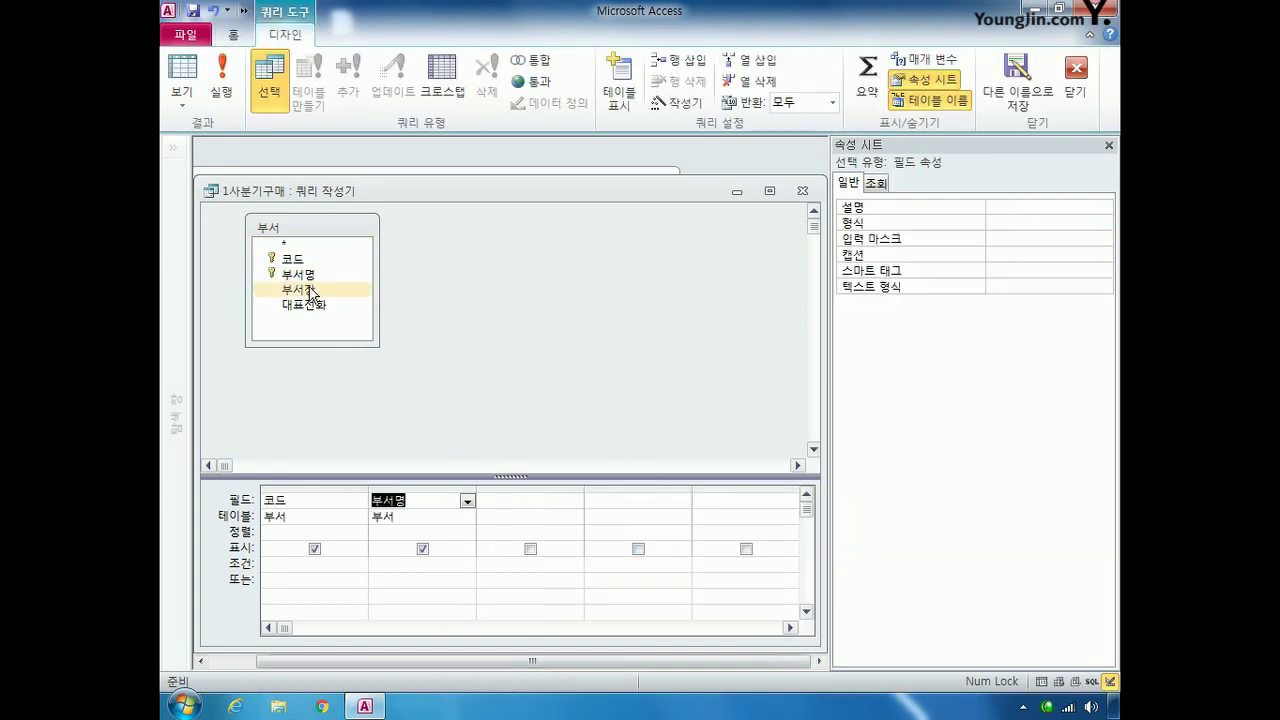
click(312, 290)
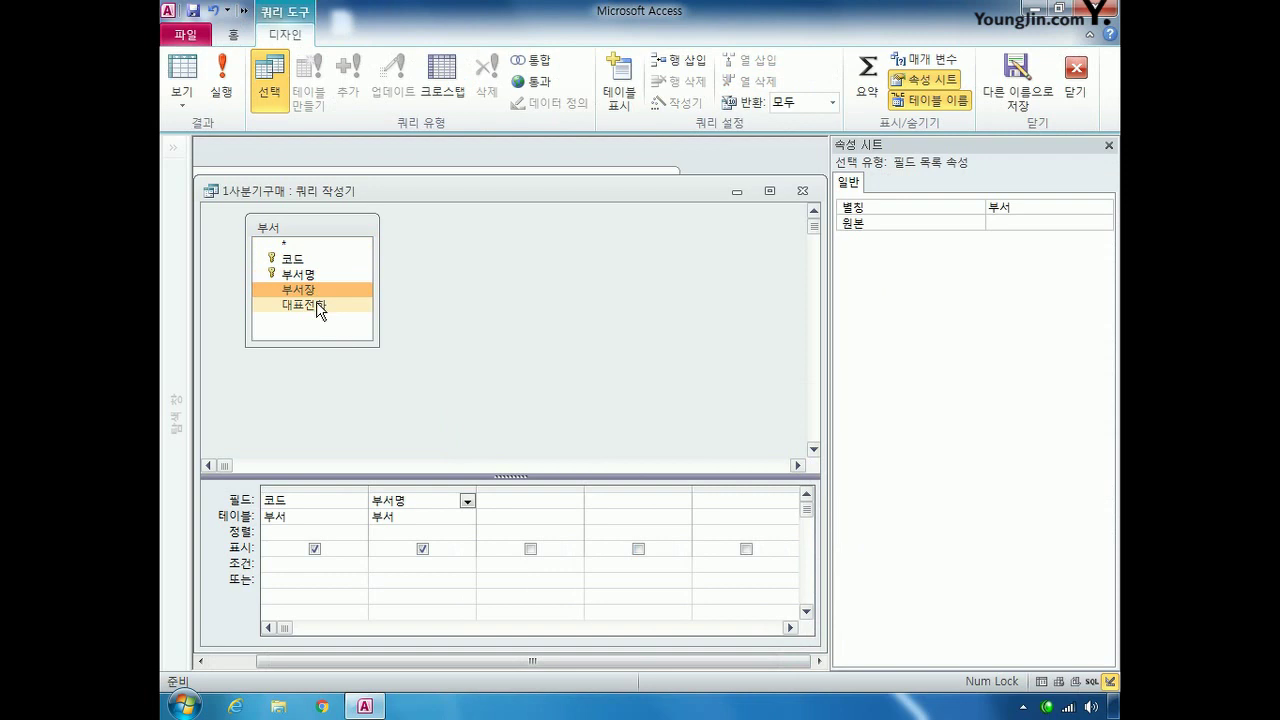
double_click(318, 308)
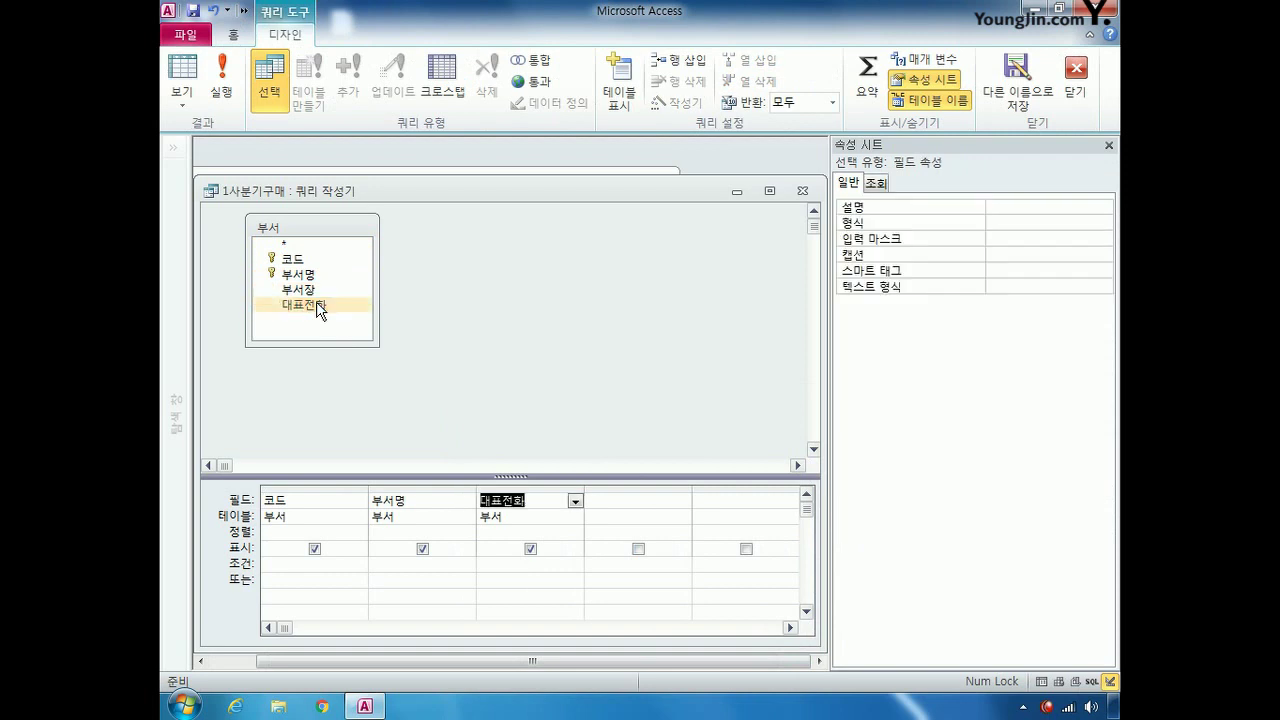
click(802, 190)
click(533, 415)
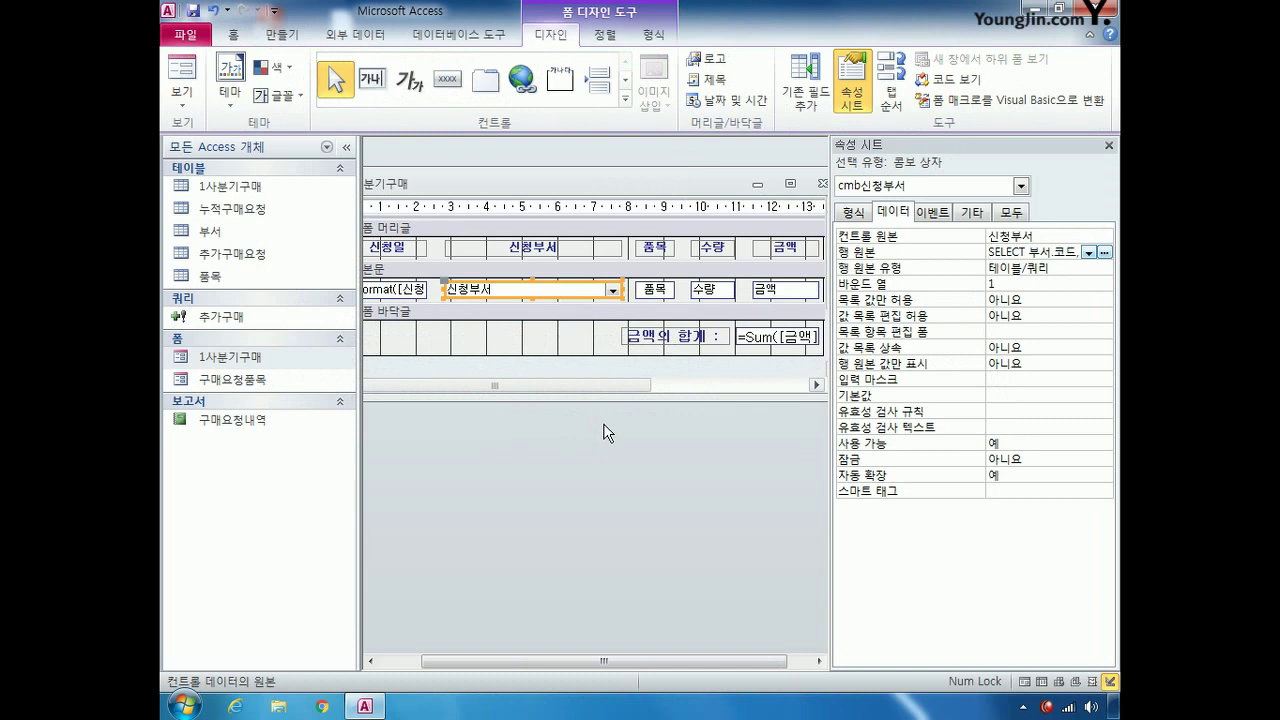
Step: Give cmb신청부서 a column count (열 개수) of 3 and column widths (열 너비) of 0;1.5;1 cm
click(857, 213)
click(941, 286)
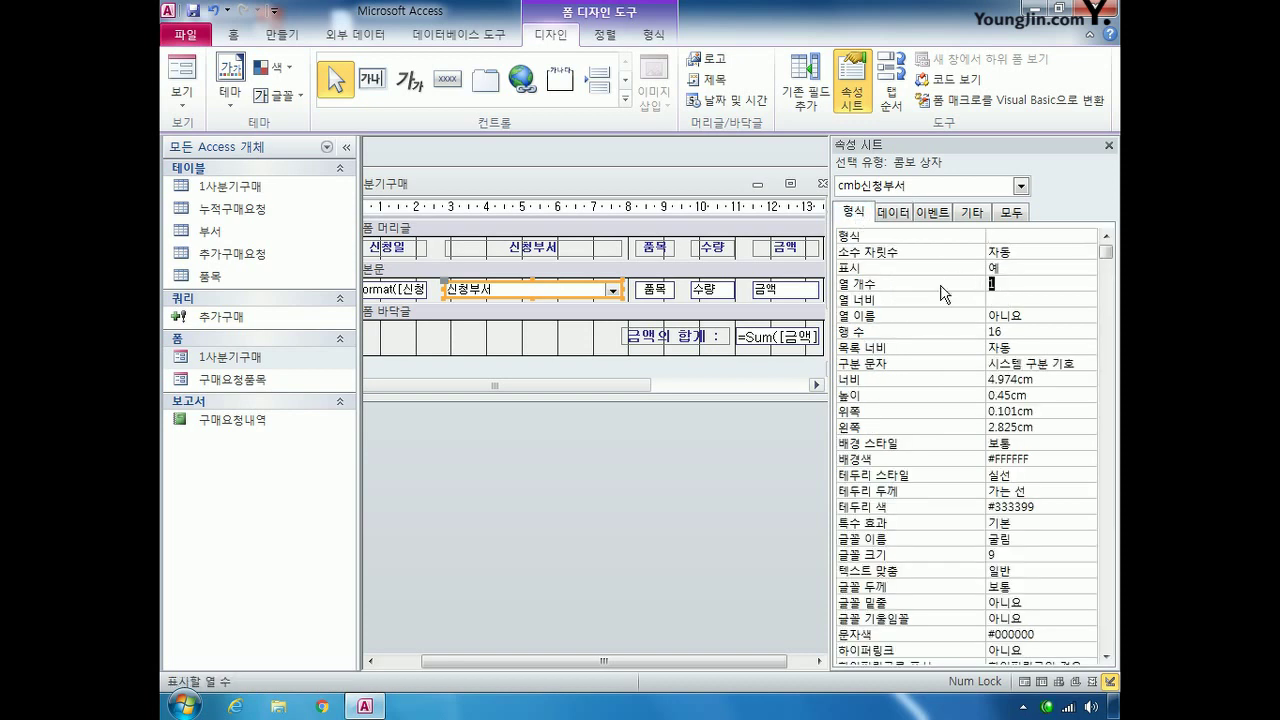
text(3)
click(980, 302)
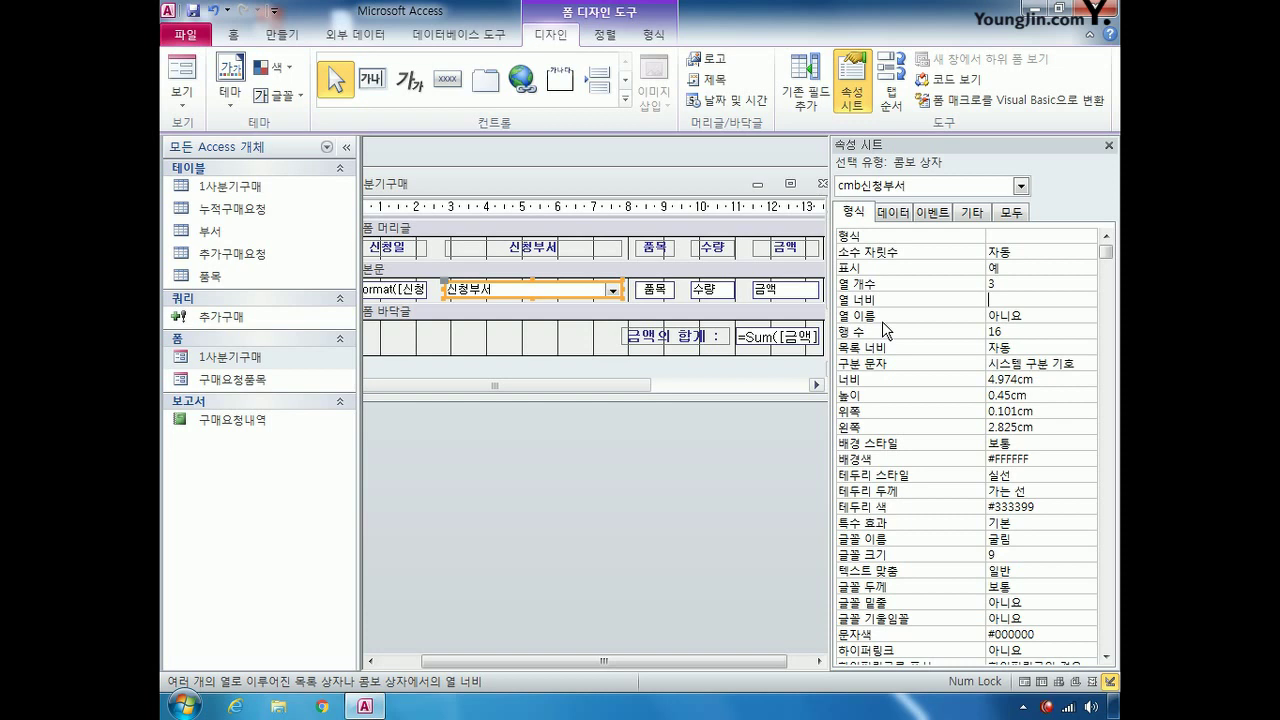
text(0;1.5;1)
click(1010, 283)
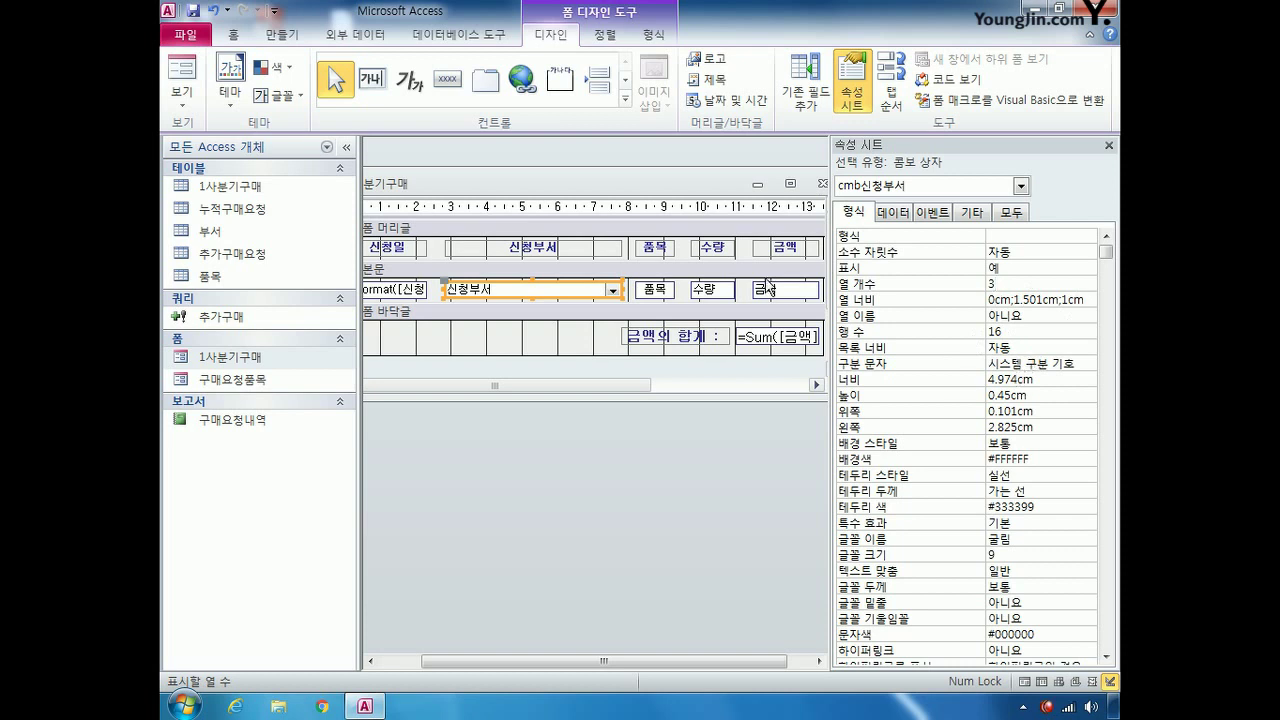
Step: Close the 1사분기구매 form and save its design changes
double_click(712, 182)
click(709, 195)
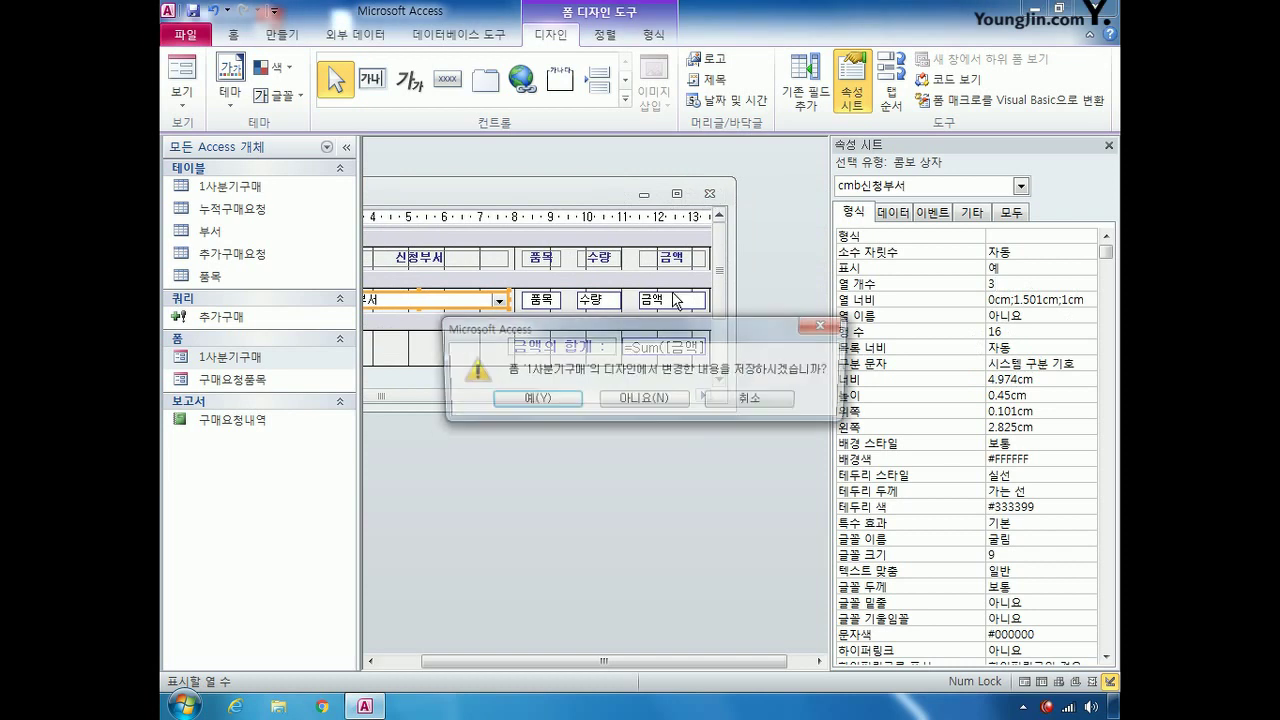
click(530, 397)
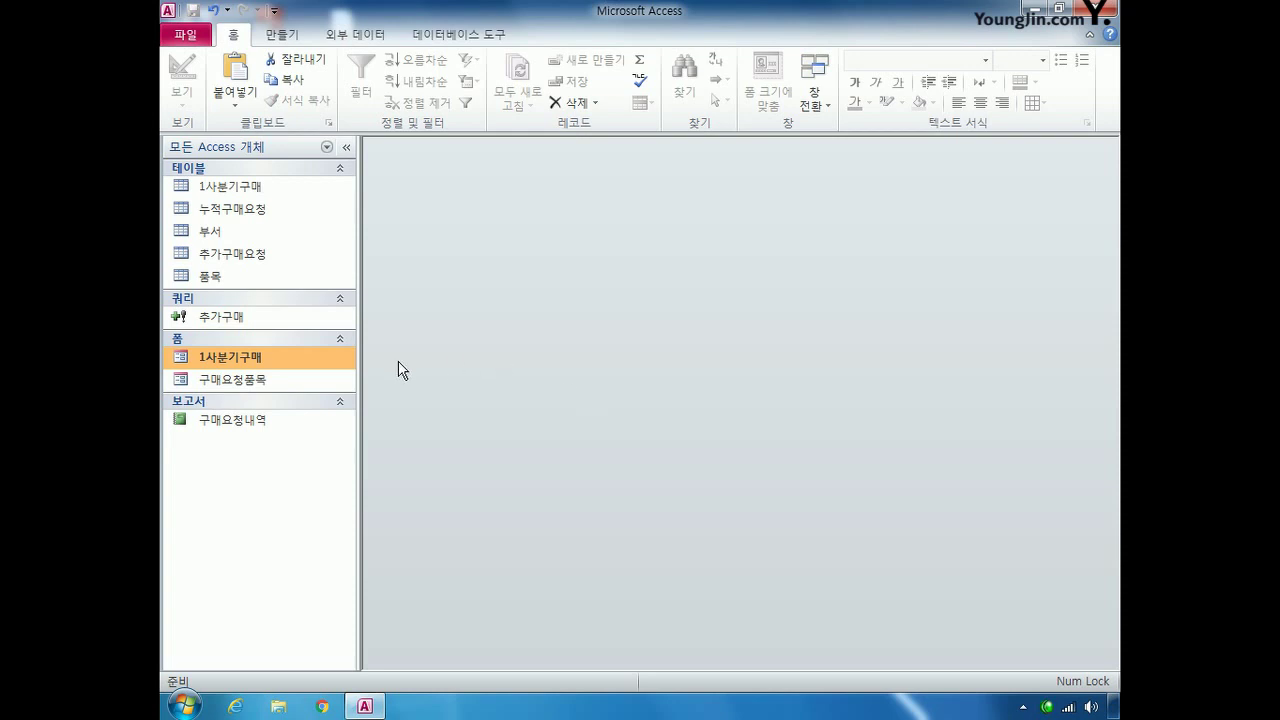
Step: Open the 구매요청품목 form in design view and enlarge its window to show the whole detail section (본문)
right_click(268, 389)
click(330, 440)
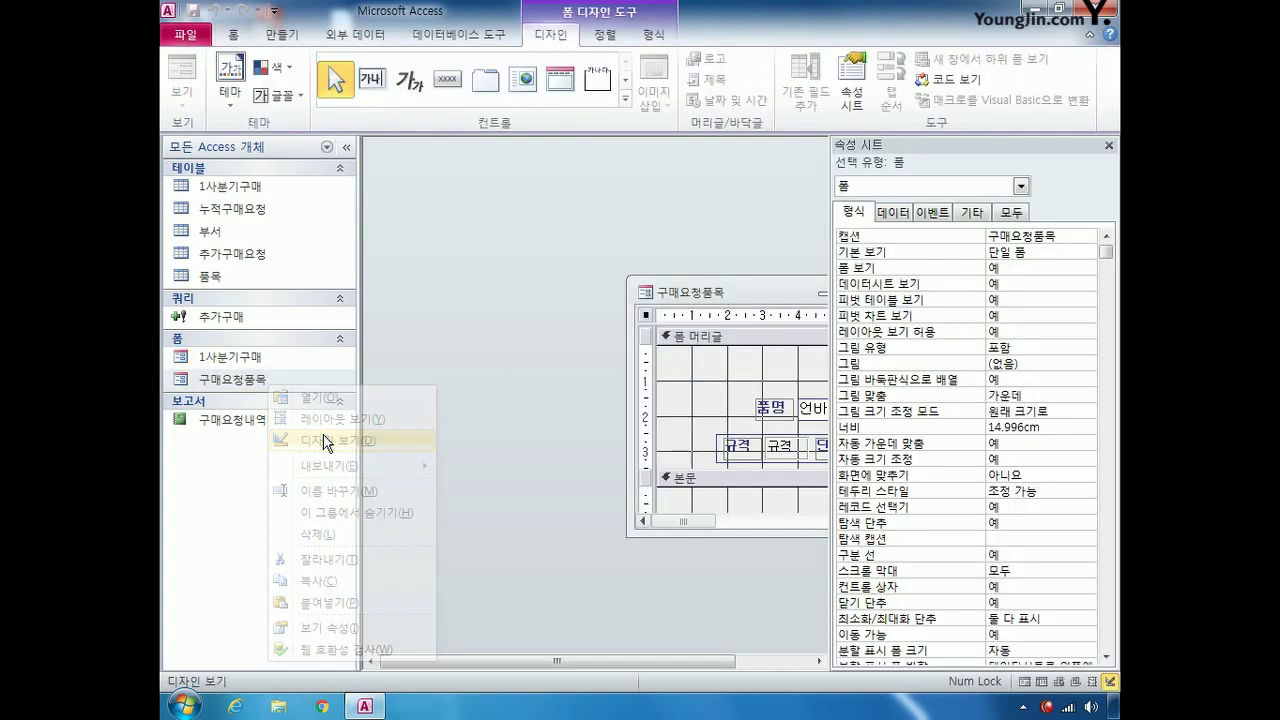
drag(741, 292, 502, 188)
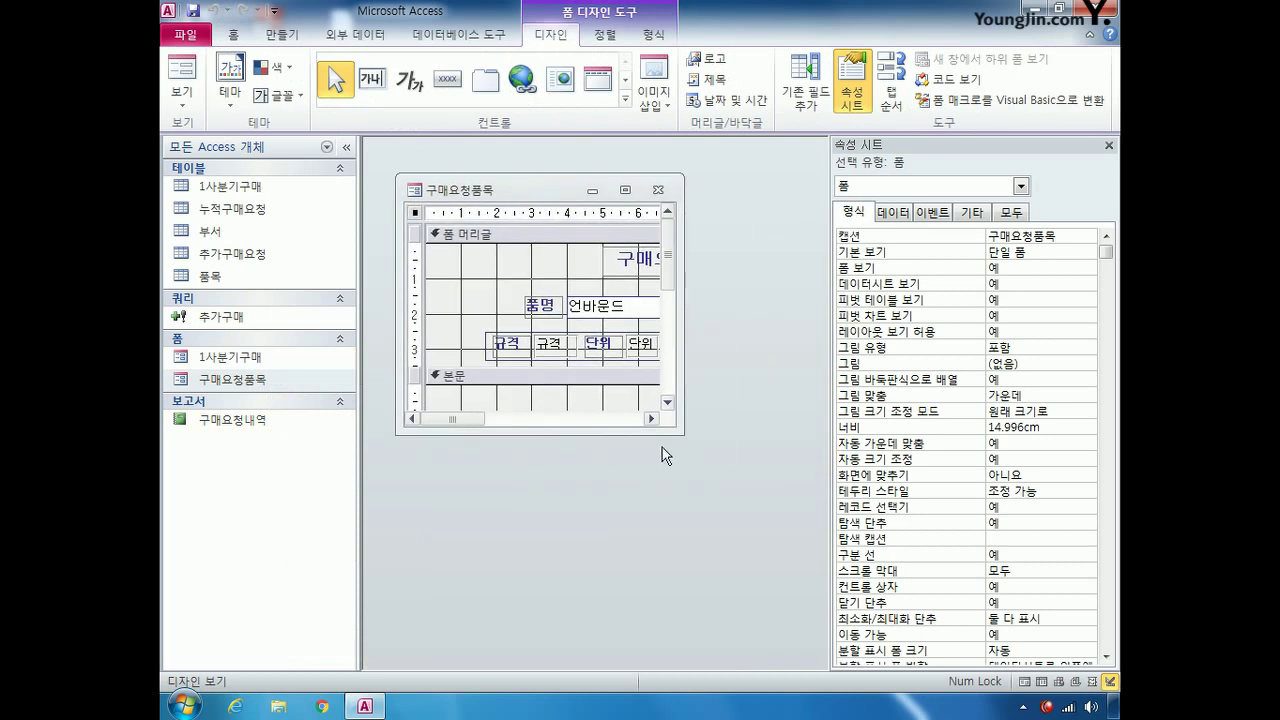
drag(683, 436, 793, 488)
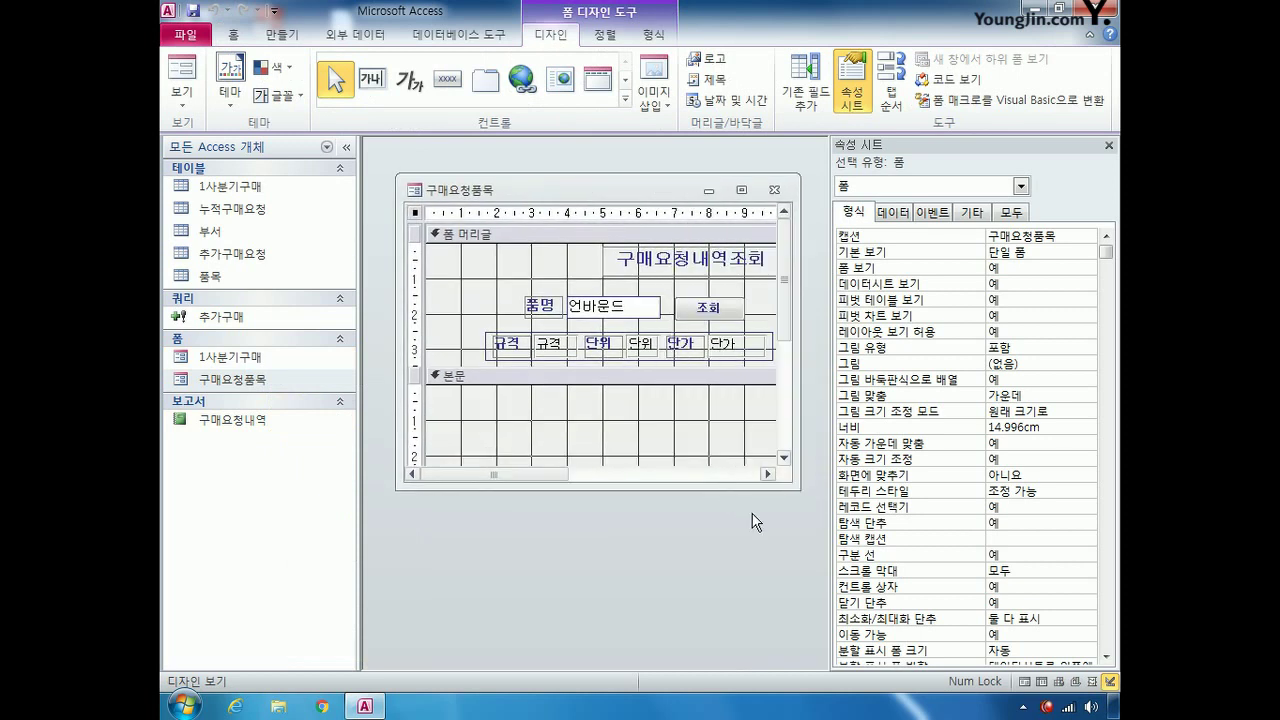
drag(794, 484, 825, 582)
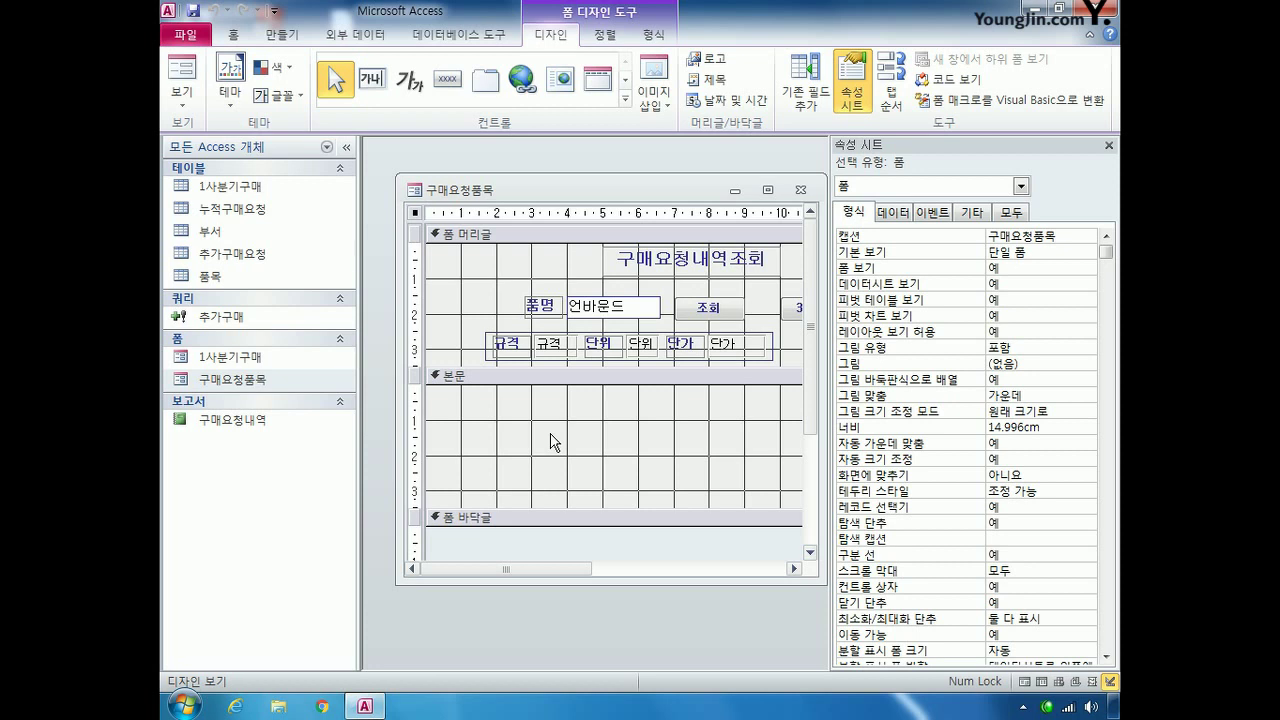
Step: Draw a subform about 9.3 by 2.9 cm in the detail section, using the existing form 1사분기구매
click(625, 104)
click(485, 146)
drag(453, 397, 785, 503)
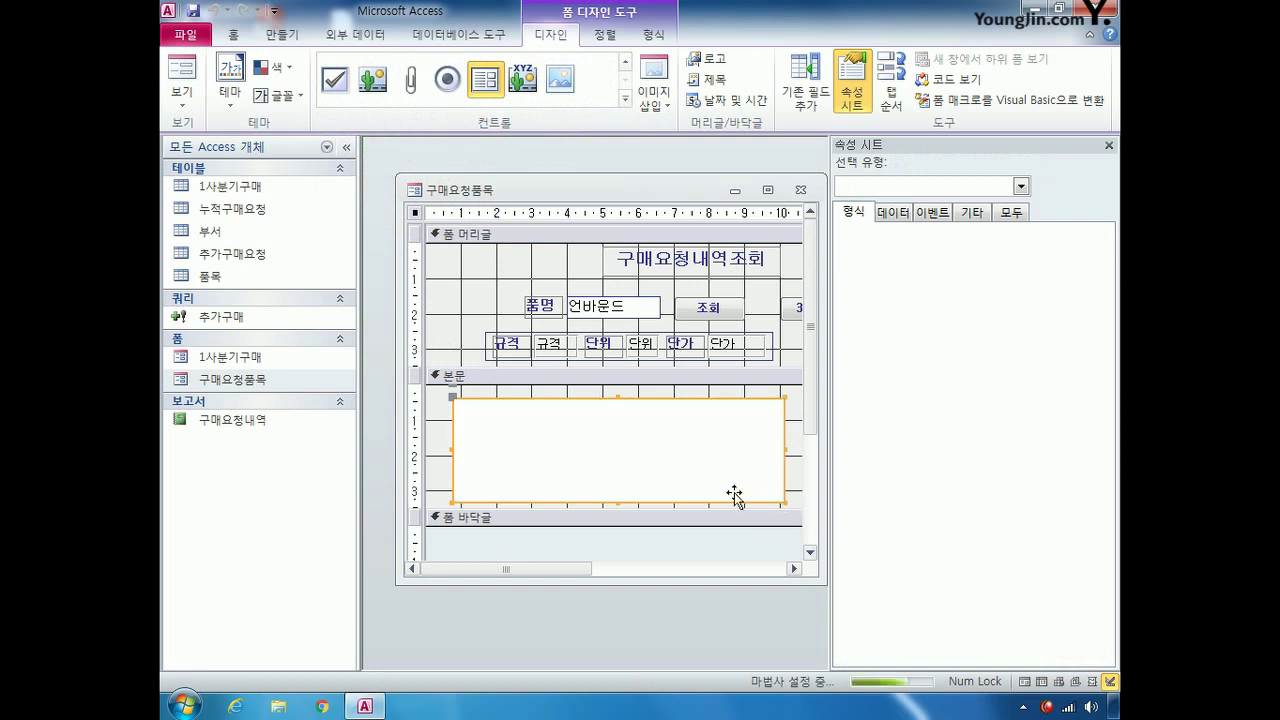
click(607, 258)
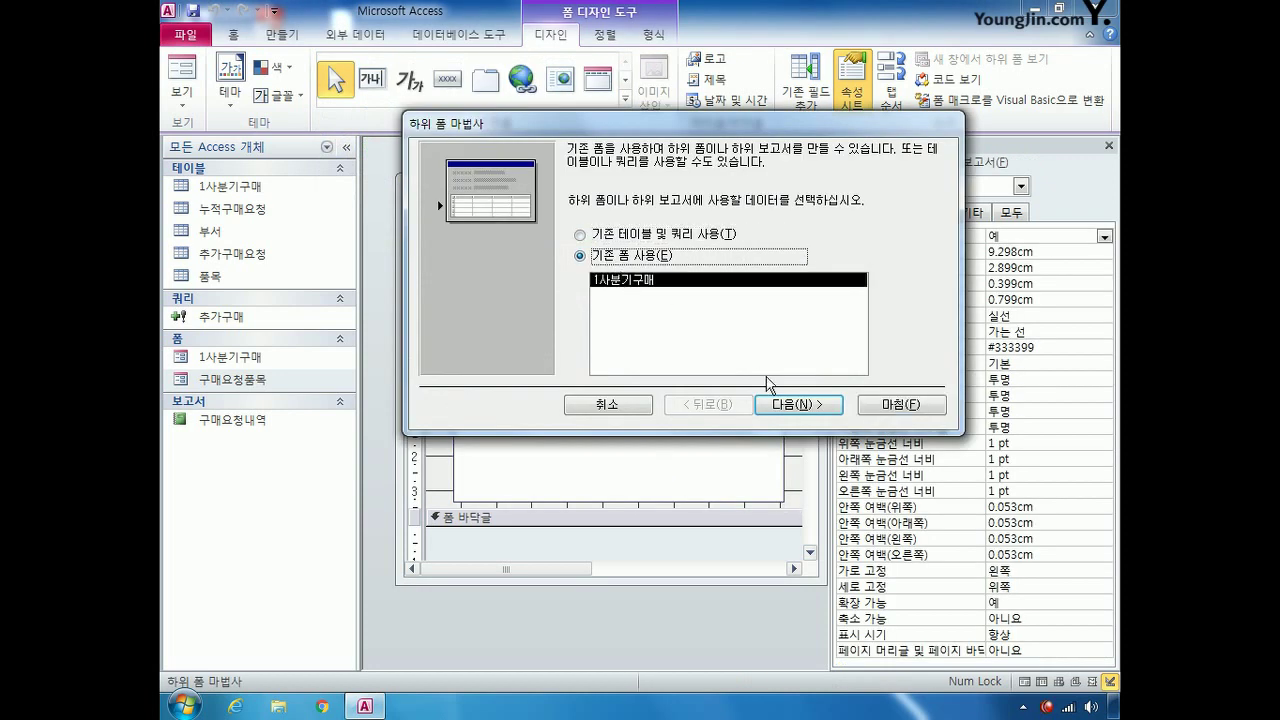
click(805, 408)
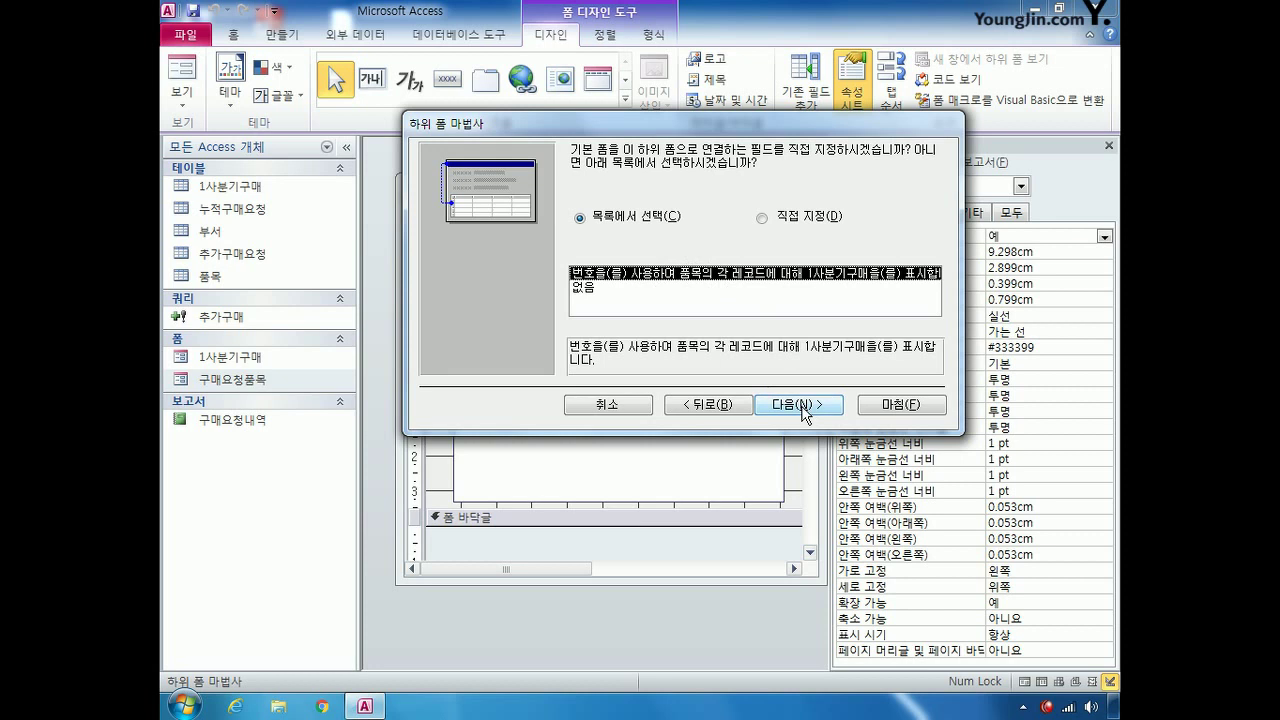
Step: Link the subform to the main form by 번호 and name it 상세구매요청내역
click(805, 412)
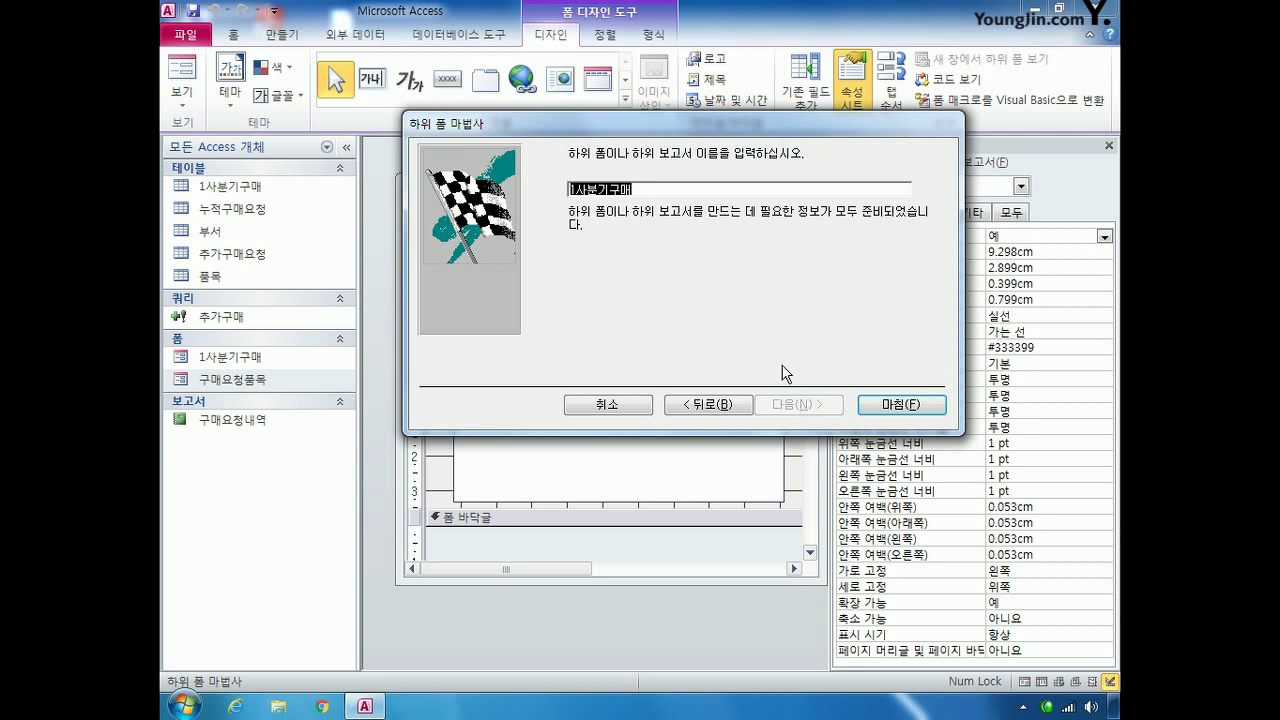
text(상세)
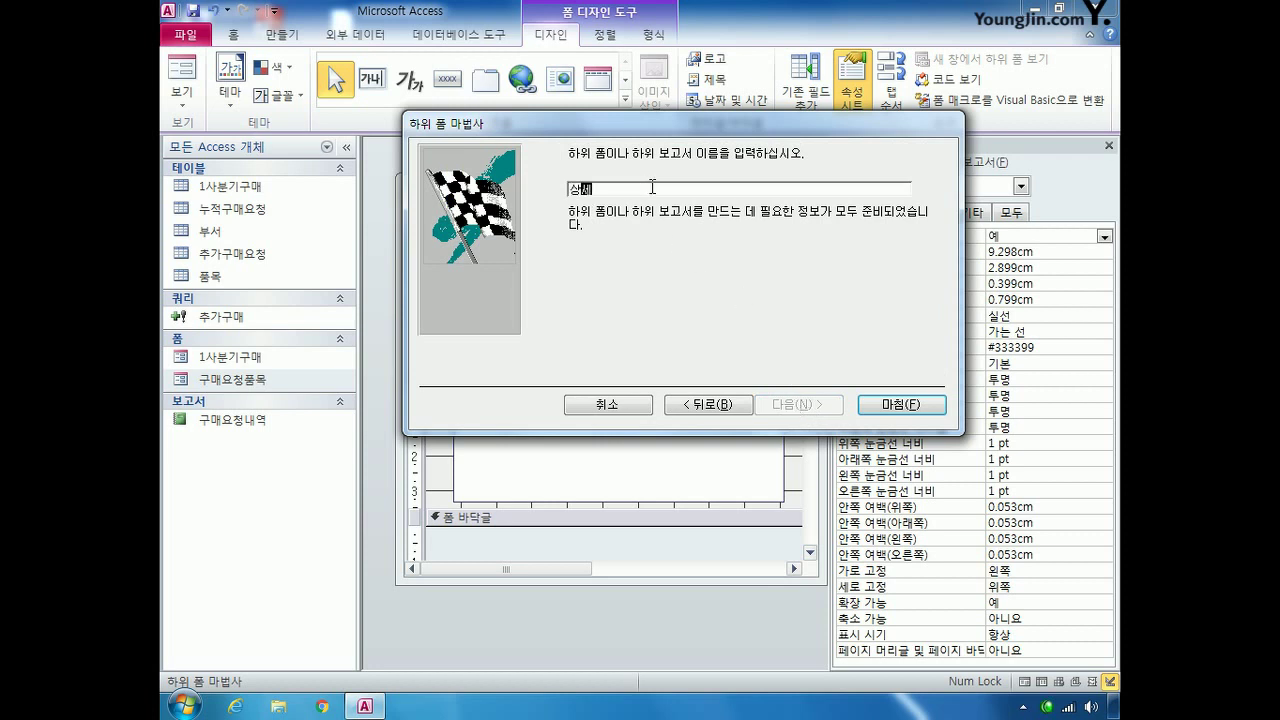
text(구매요청내역)
click(901, 404)
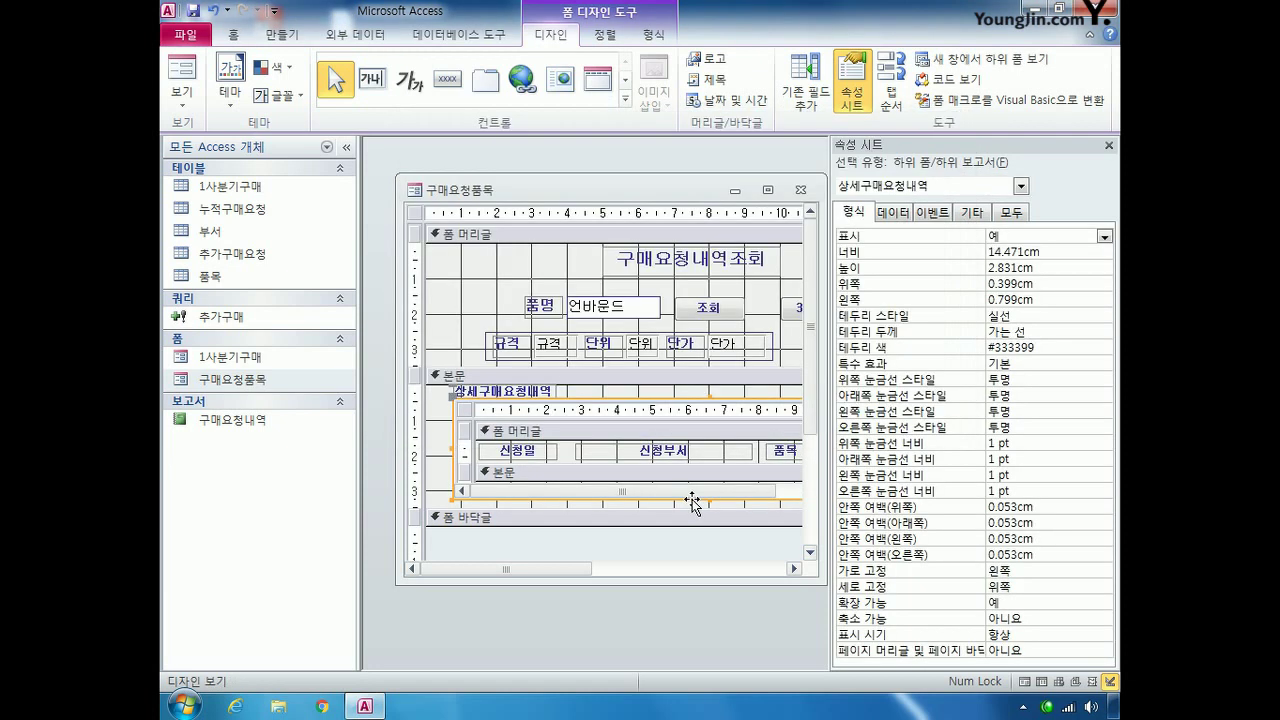
Step: Save and close the 구매요청품목 form, and open the 구매요청내역 report in design view with the navigation list collapsed
click(801, 190)
click(548, 402)
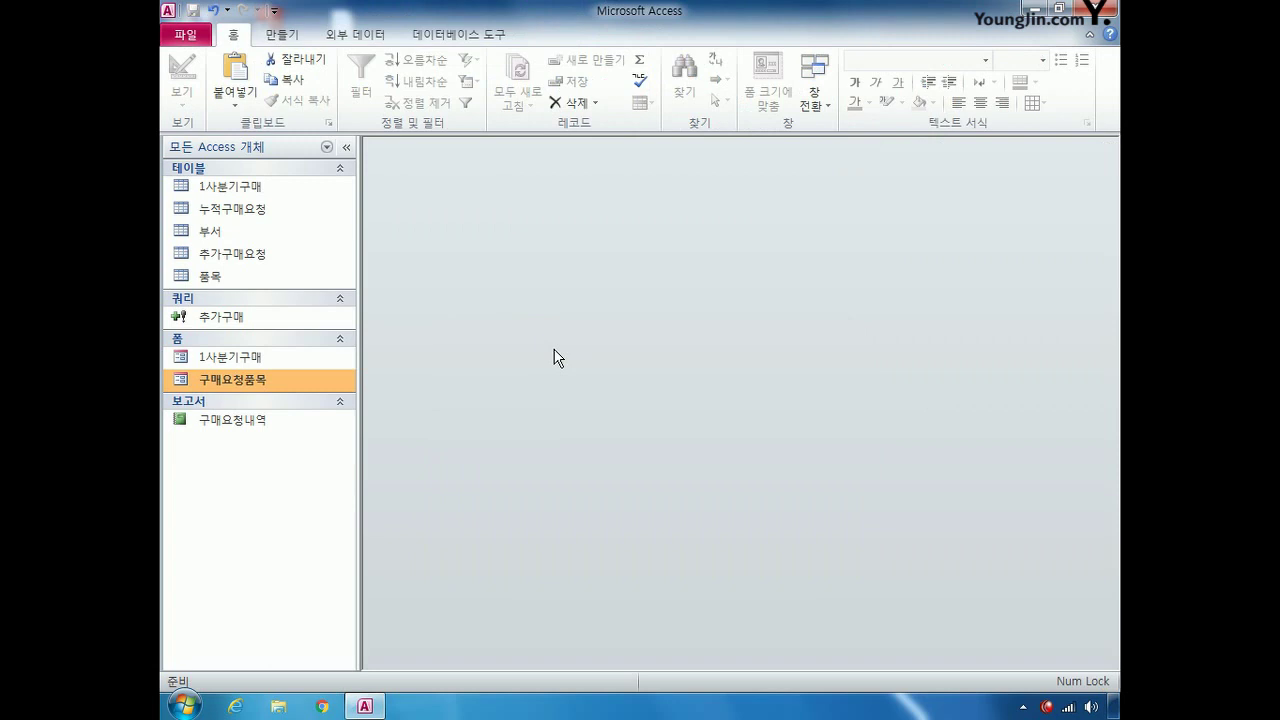
right_click(240, 420)
click(340, 150)
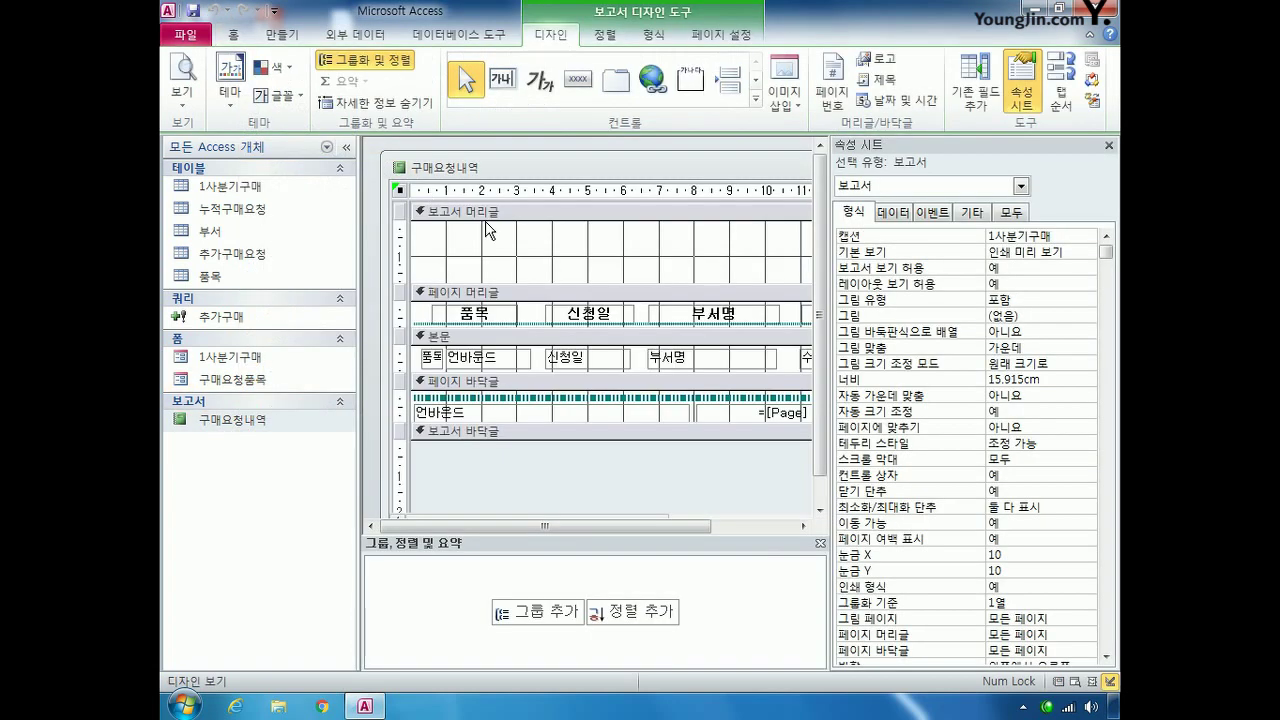
click(346, 150)
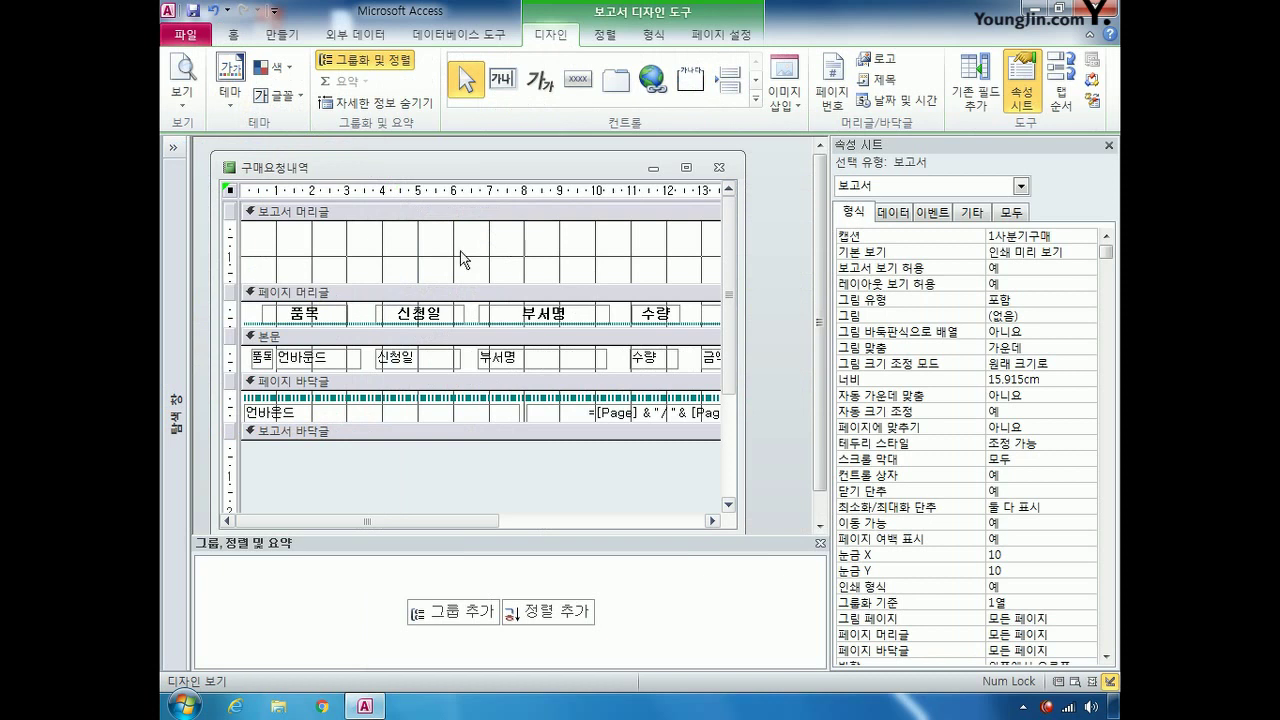
Step: Insert a label about 7.9 by 1.1 cm in the report header (보고서 머리글) with the text 구매요청내역
click(545, 82)
click(351, 236)
drag(421, 245, 632, 276)
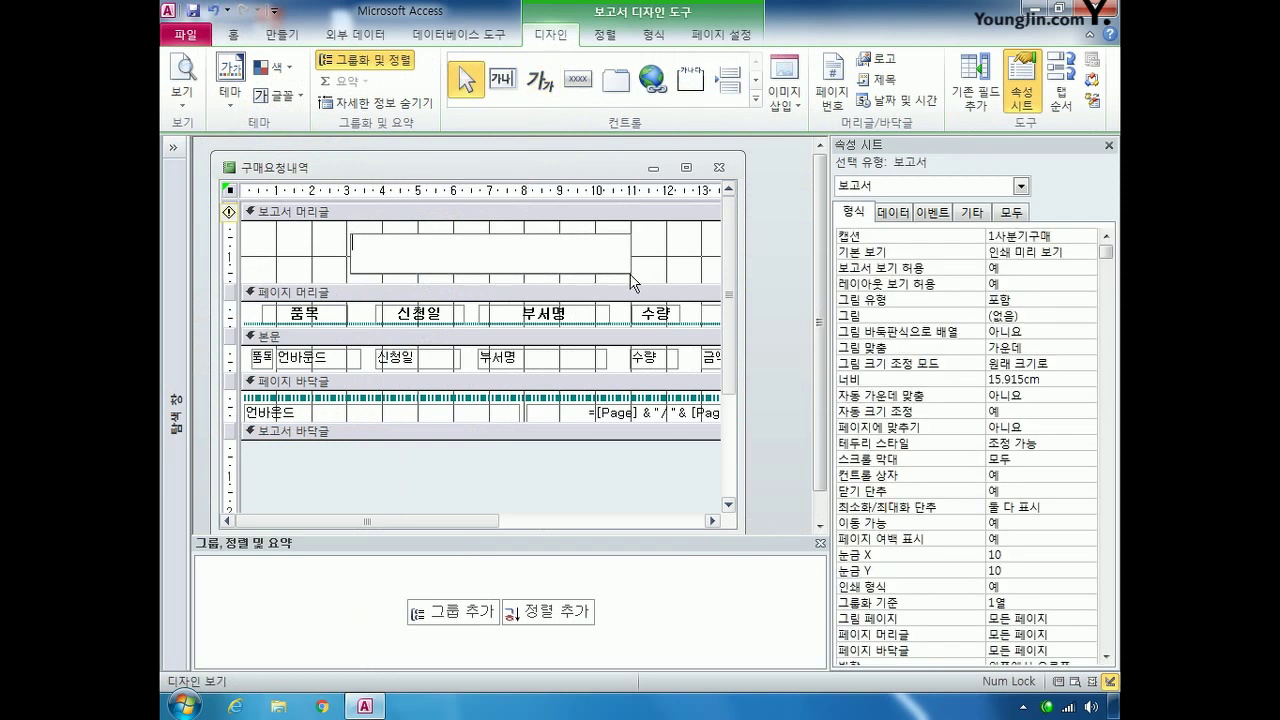
text(구매요청내역)
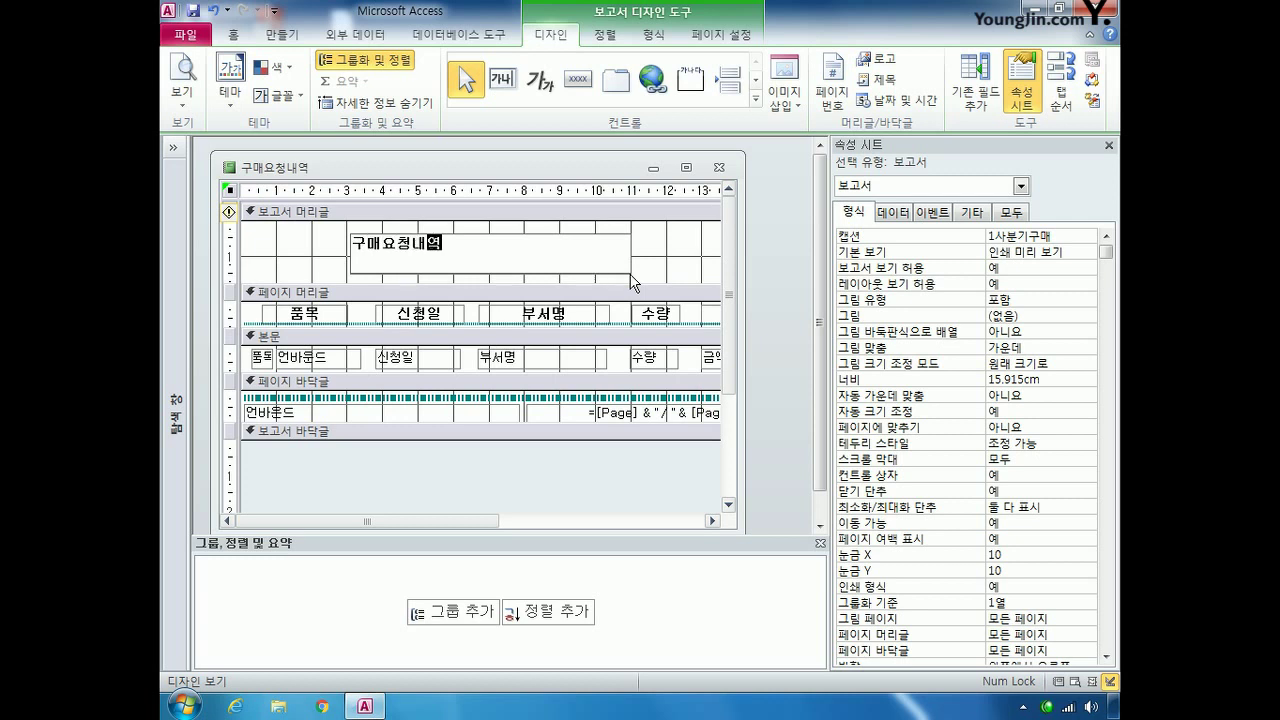
click(637, 269)
Step: Name the report header's title label LBL제목
click(608, 257)
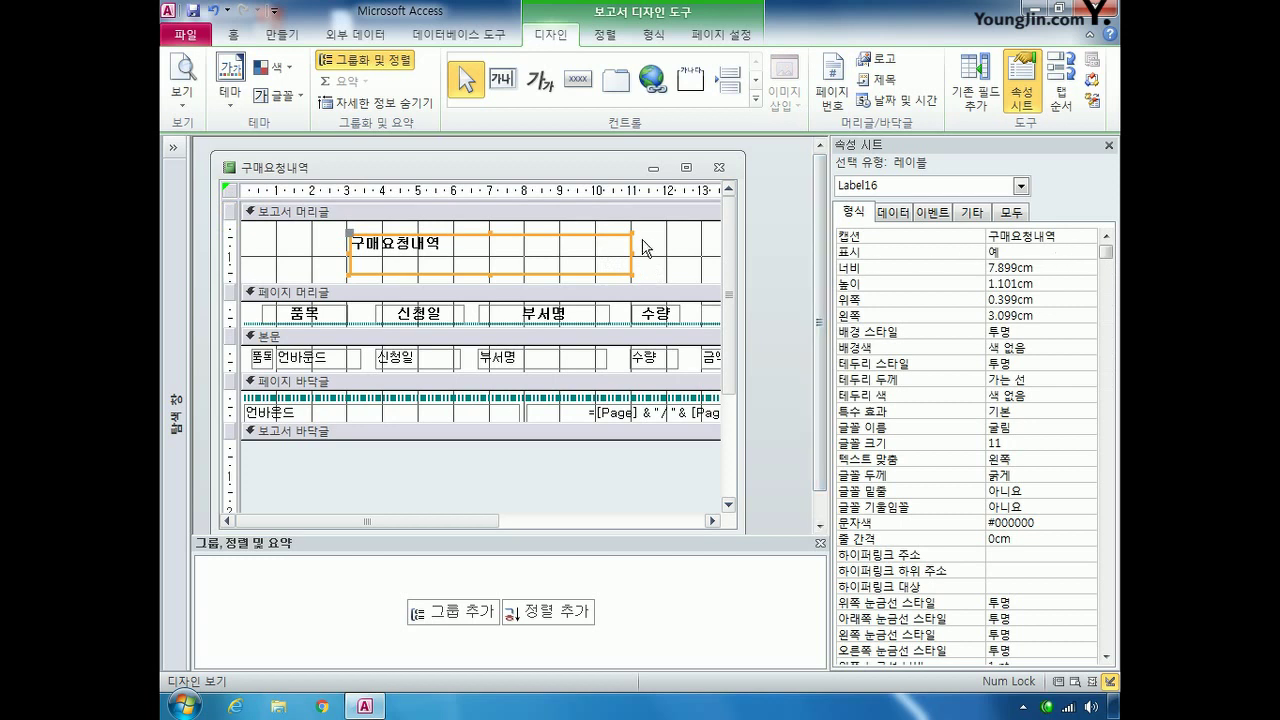
click(1106, 254)
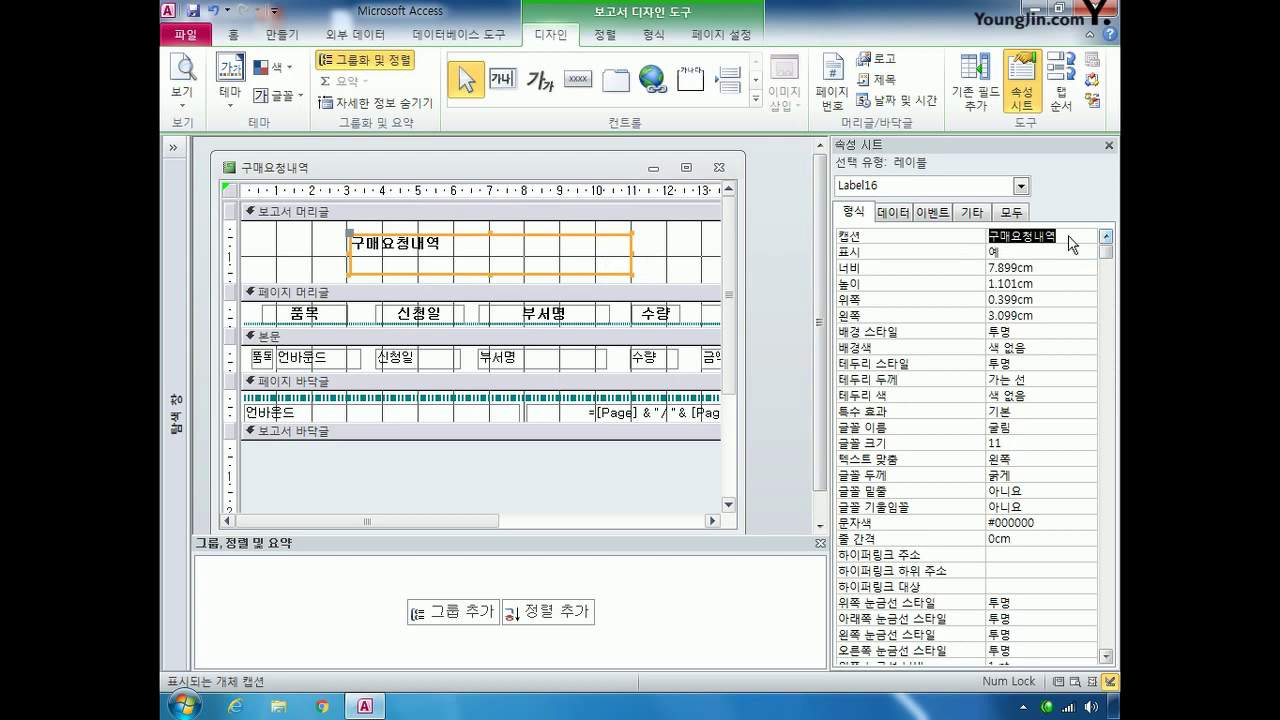
click(1012, 212)
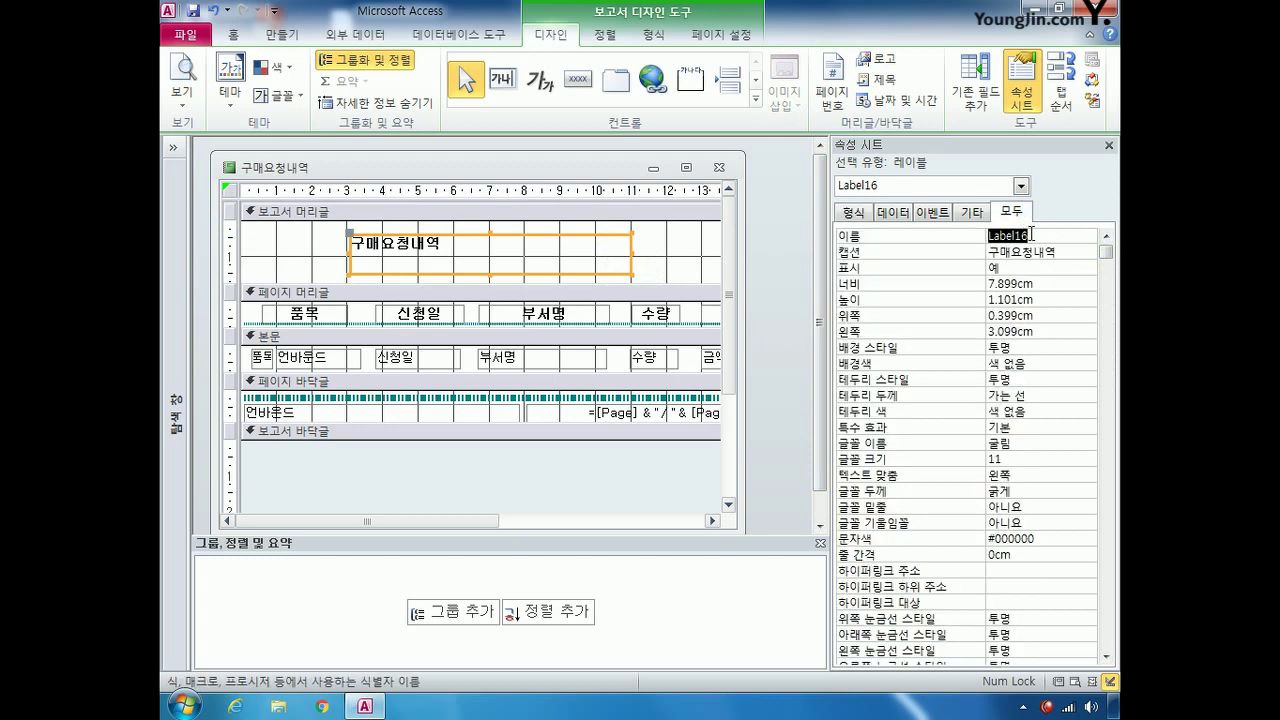
text(LBL제목)
Step: Format LBL제목 with the 궁서체 font, size 20 and 가운데 text alignment
click(958, 443)
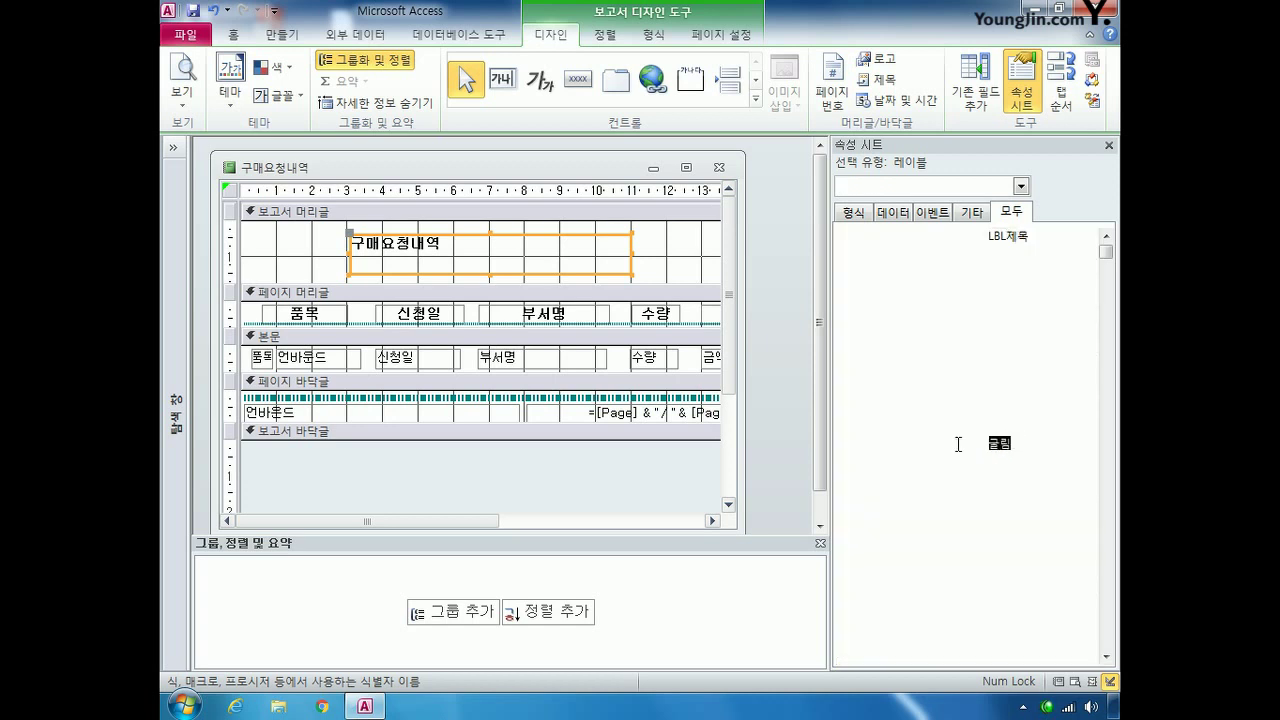
text(궁서)
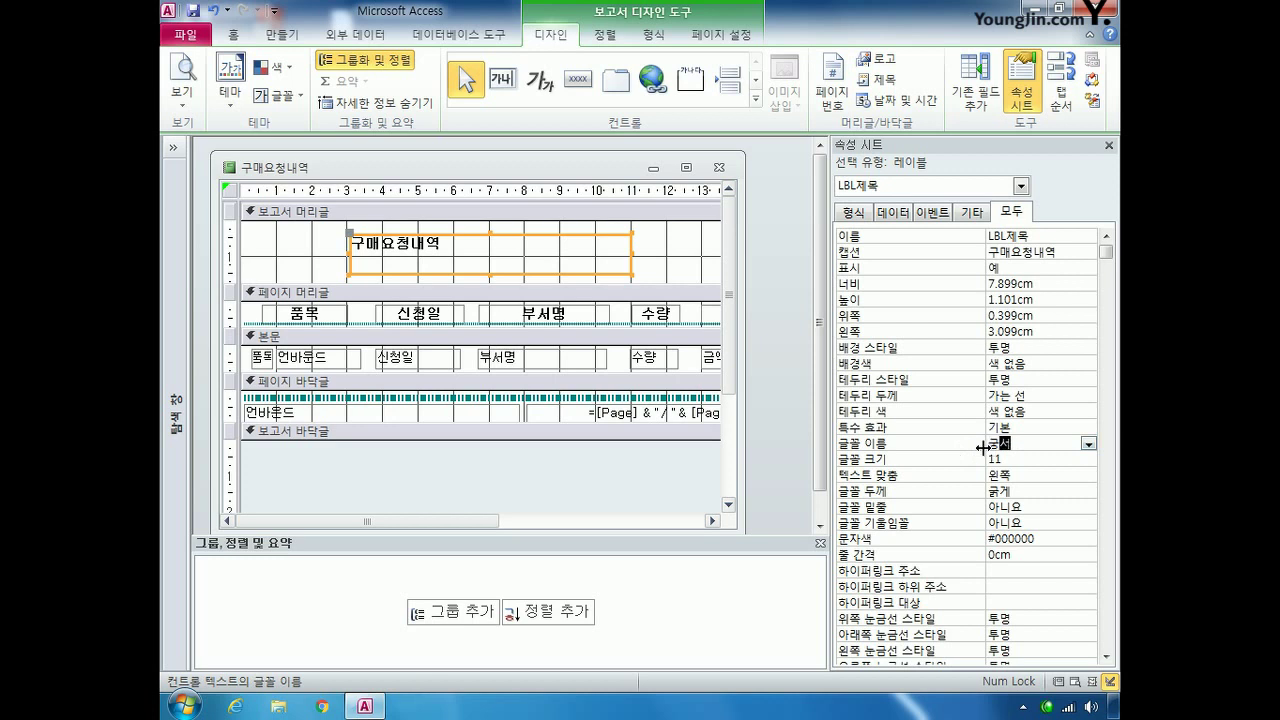
text(체)
click(976, 458)
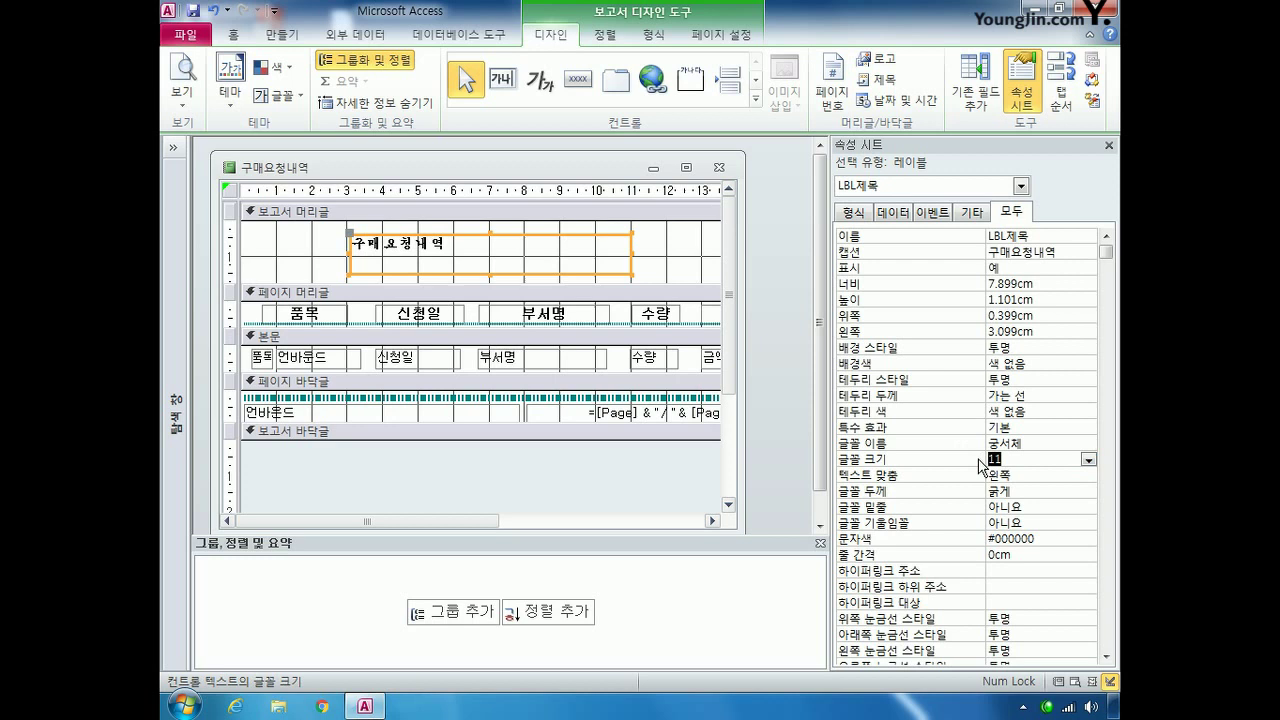
text(20)
click(1030, 476)
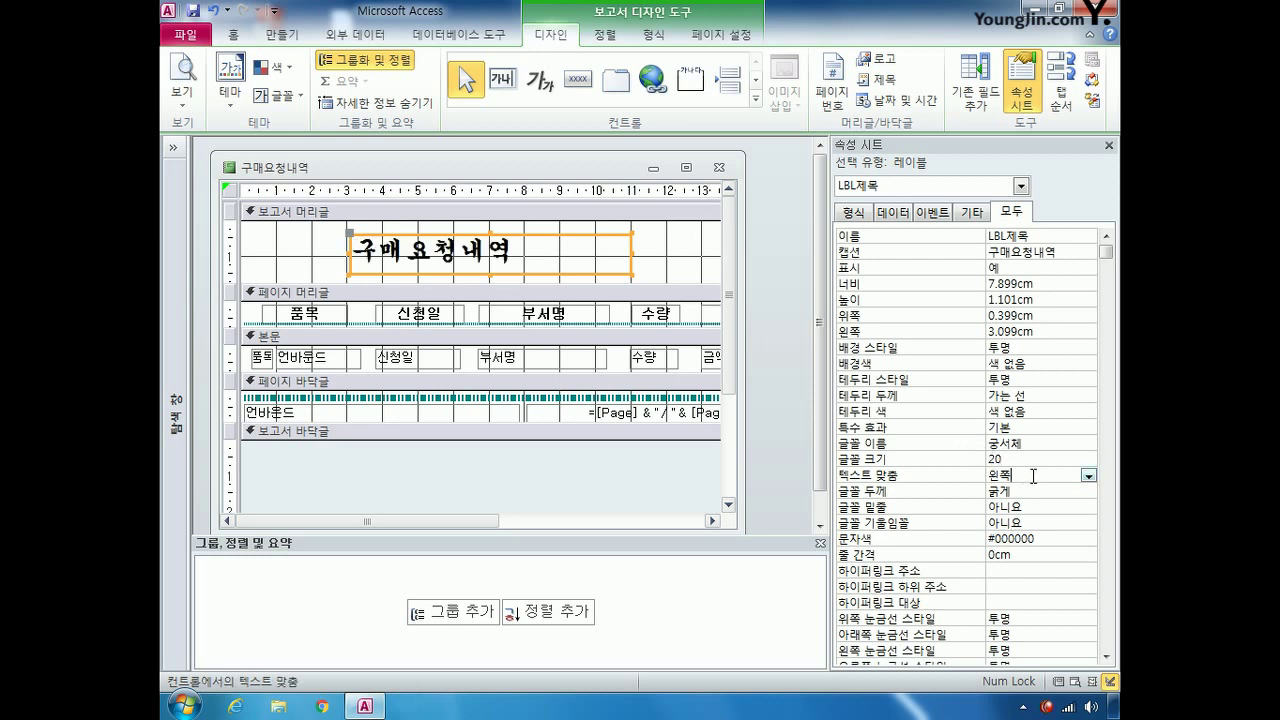
click(1089, 476)
click(1066, 522)
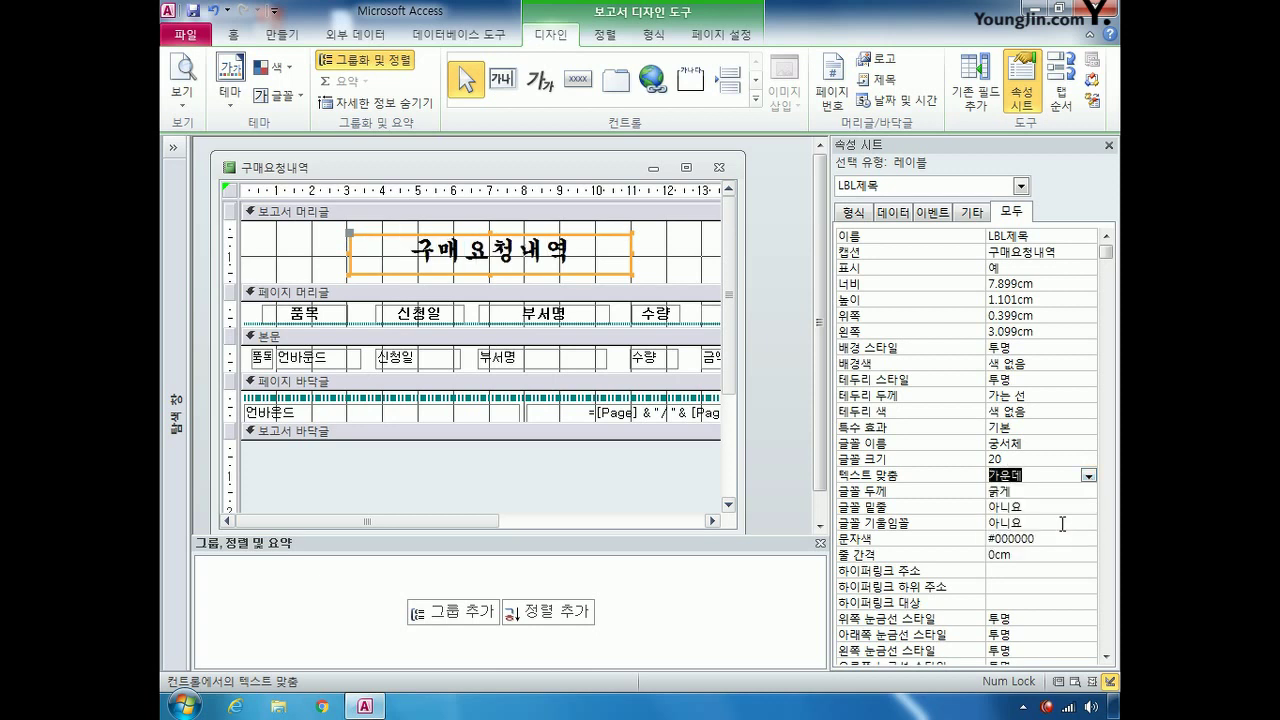
click(679, 258)
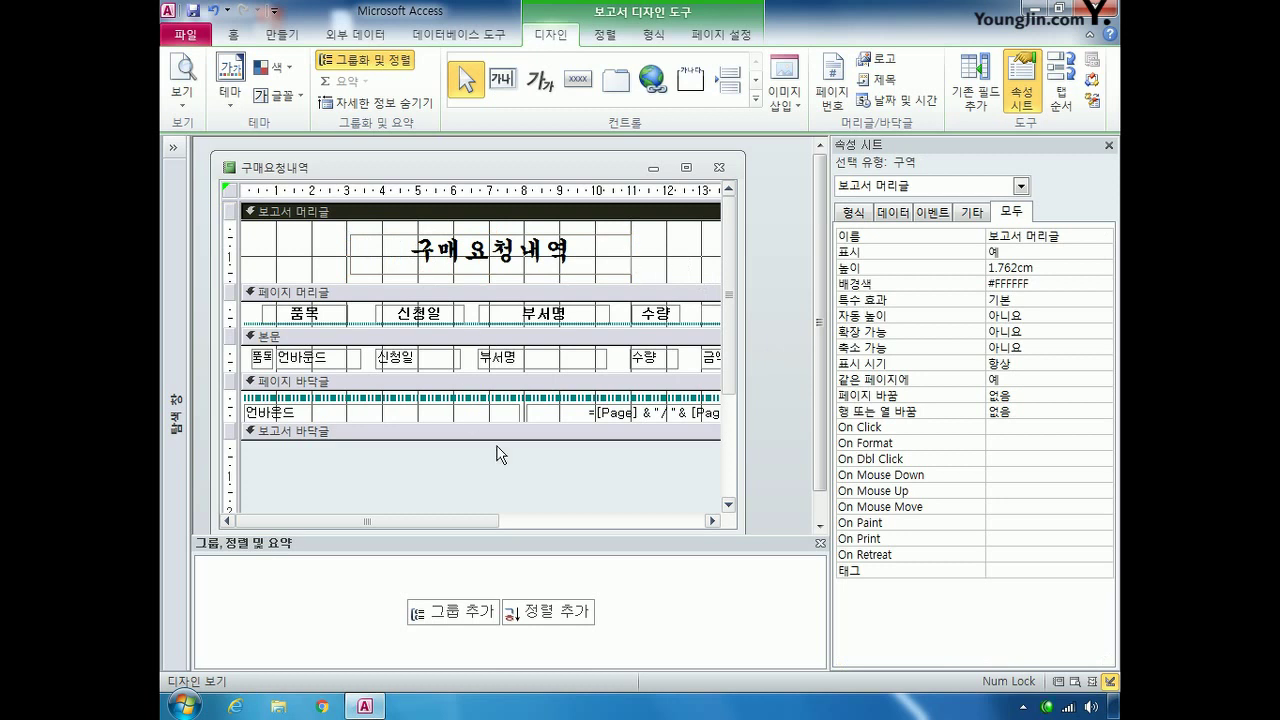
Step: Add a sort level on 품목 in ascending order (오름차순) to the report
click(547, 609)
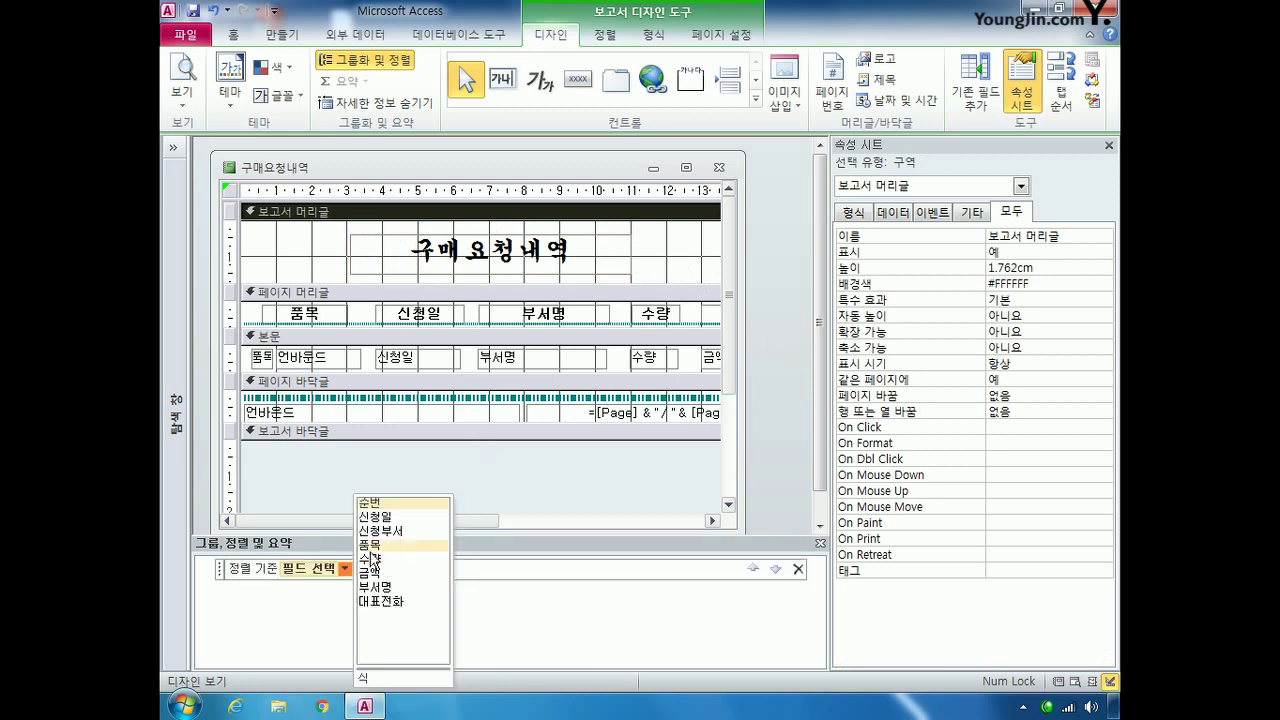
click(369, 544)
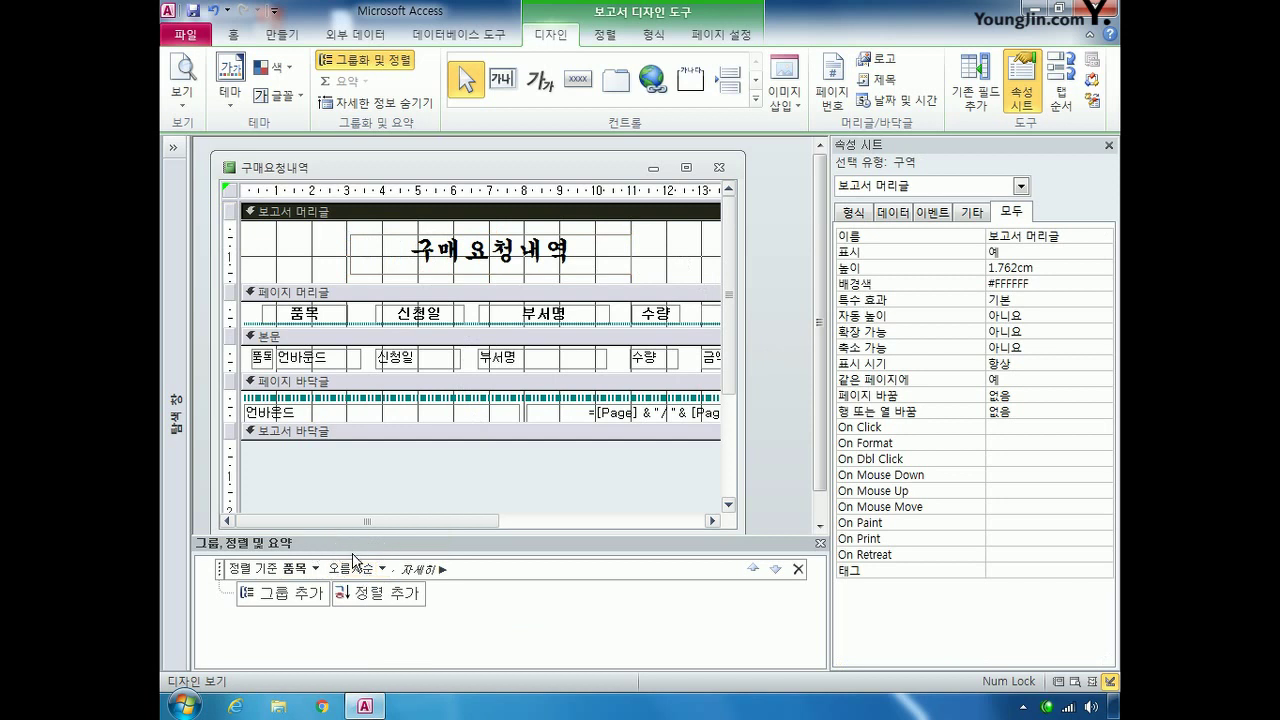
Step: Add a second sort level on 신청일 in descending order (내림차순) to the report
click(380, 592)
click(403, 519)
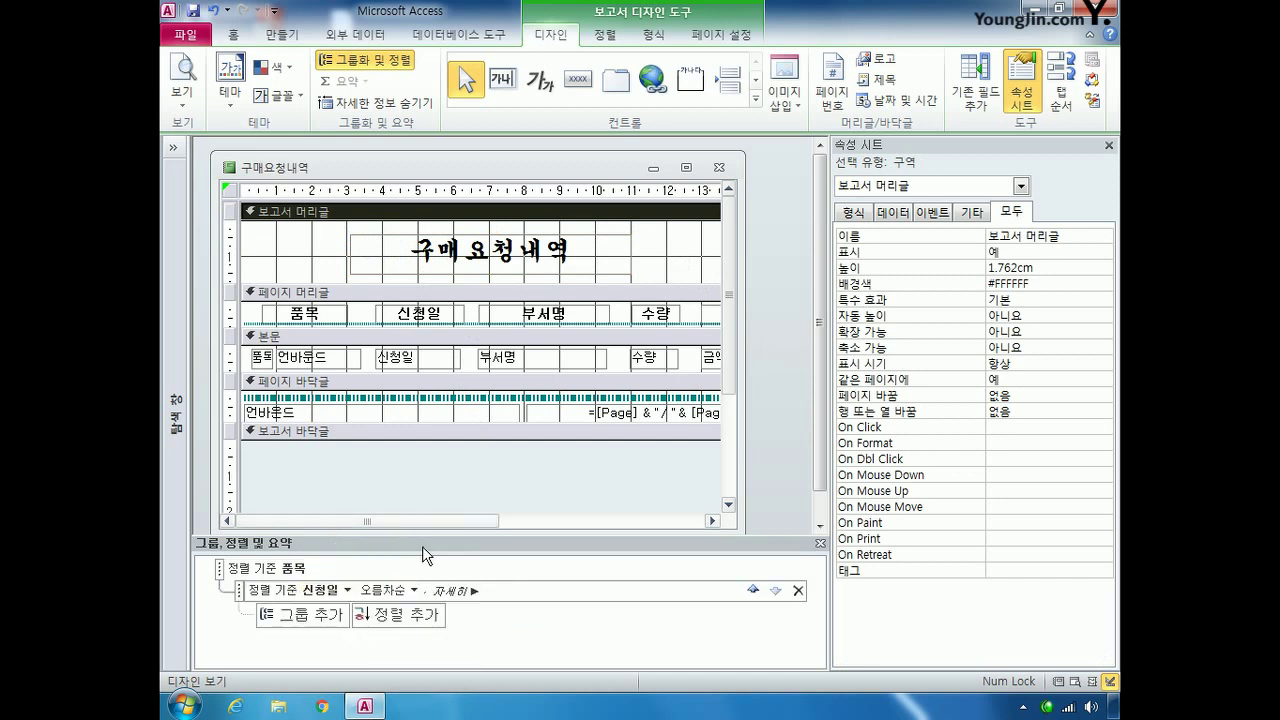
click(411, 591)
click(385, 621)
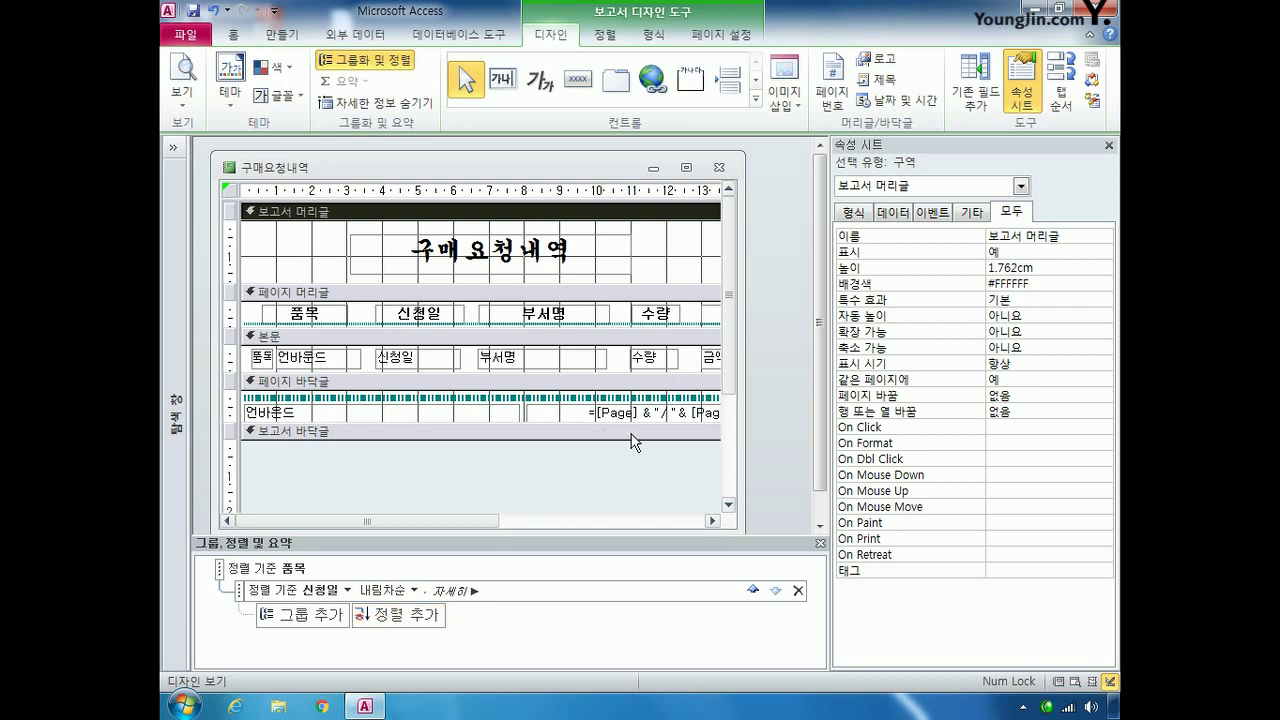
click(1021, 188)
click(856, 292)
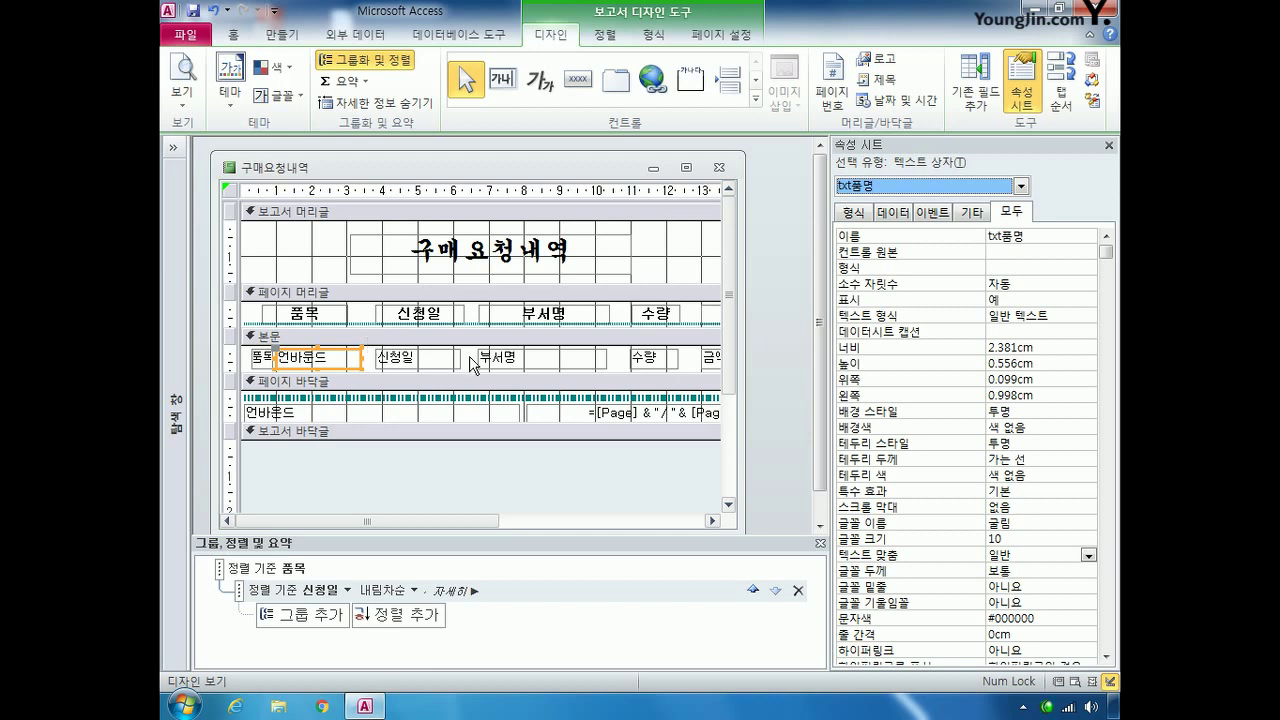
right_click(1010, 250)
click(978, 290)
text(=)
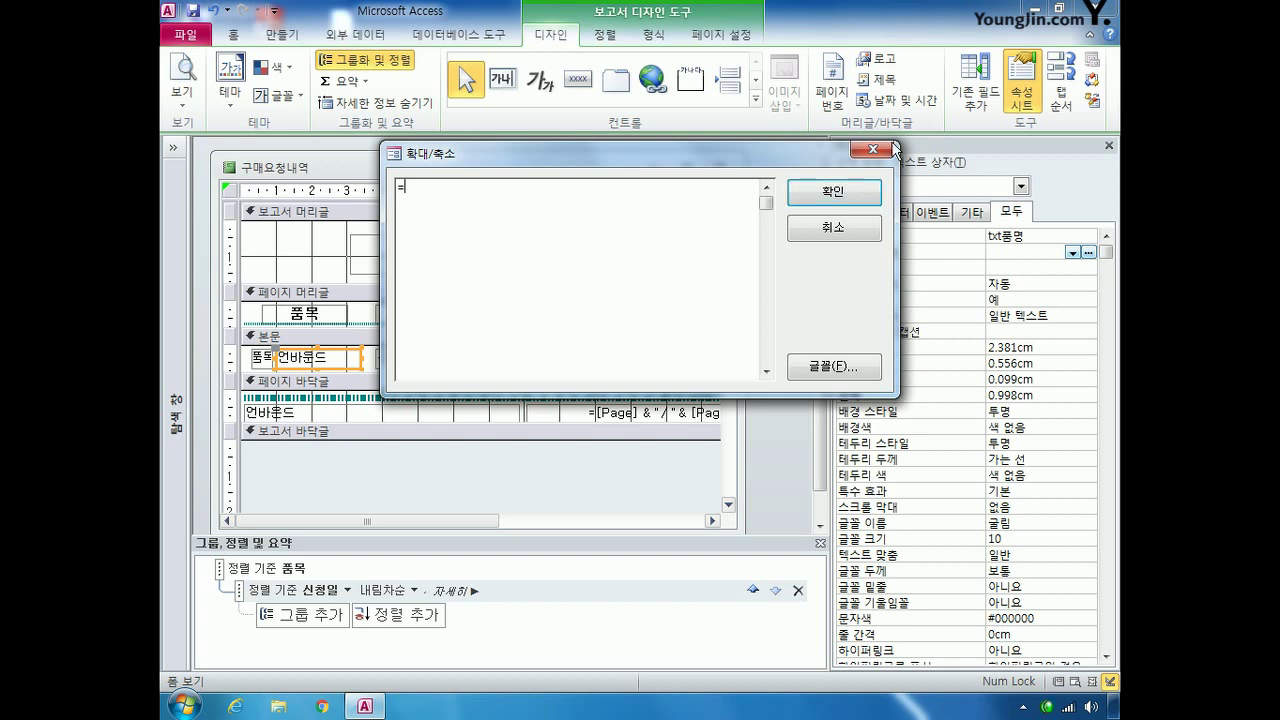
click(853, 155)
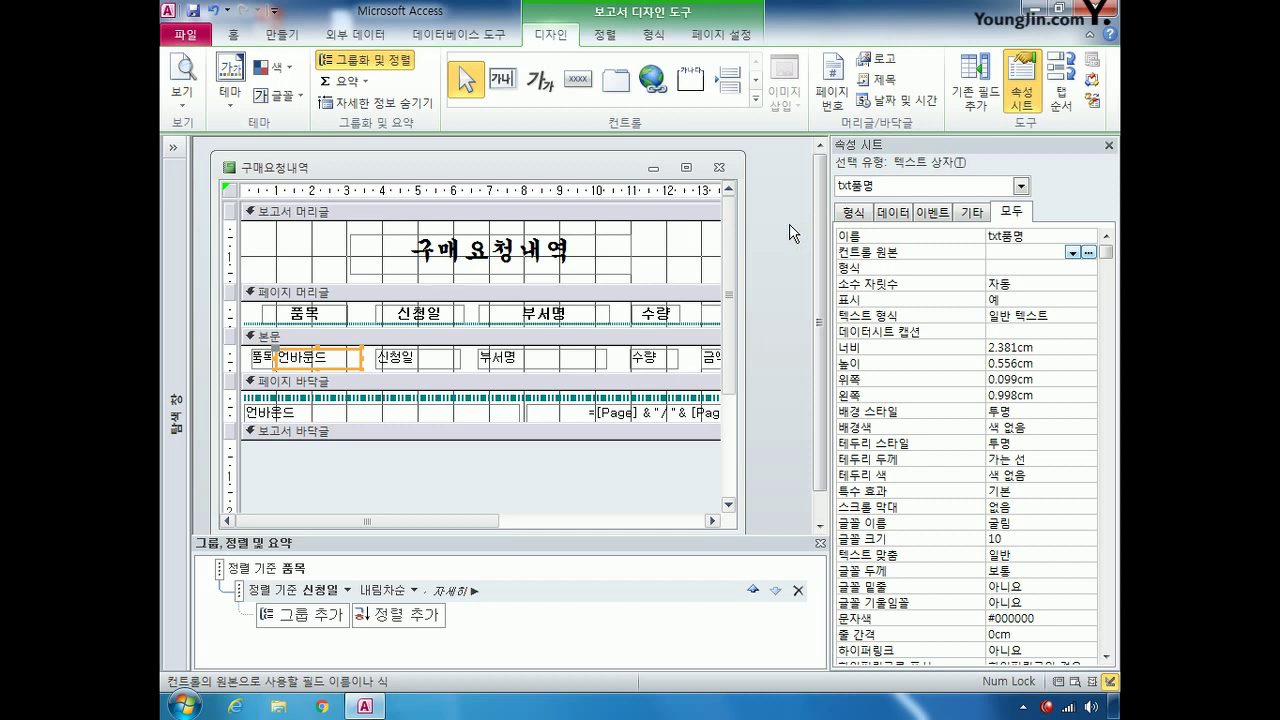
Step: Check the properties of txt품목 and examine how the 품목 and 1사분기구매 tables are related
click(1021, 186)
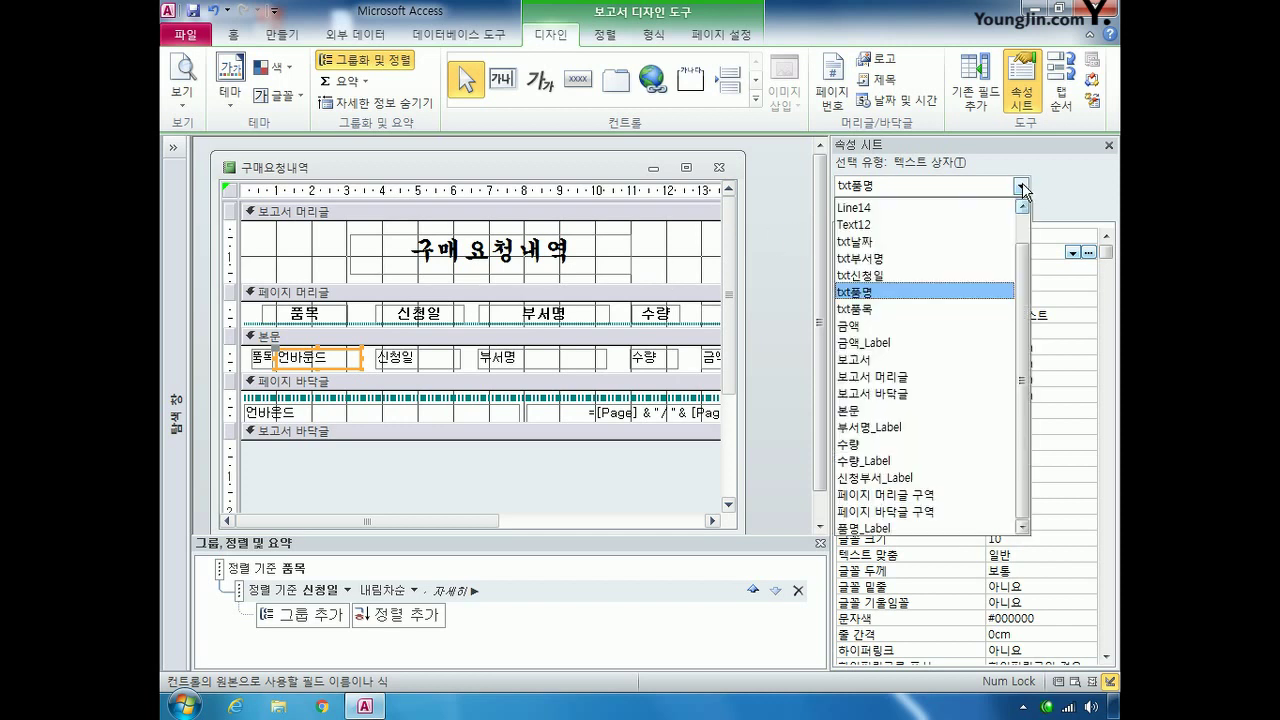
click(950, 309)
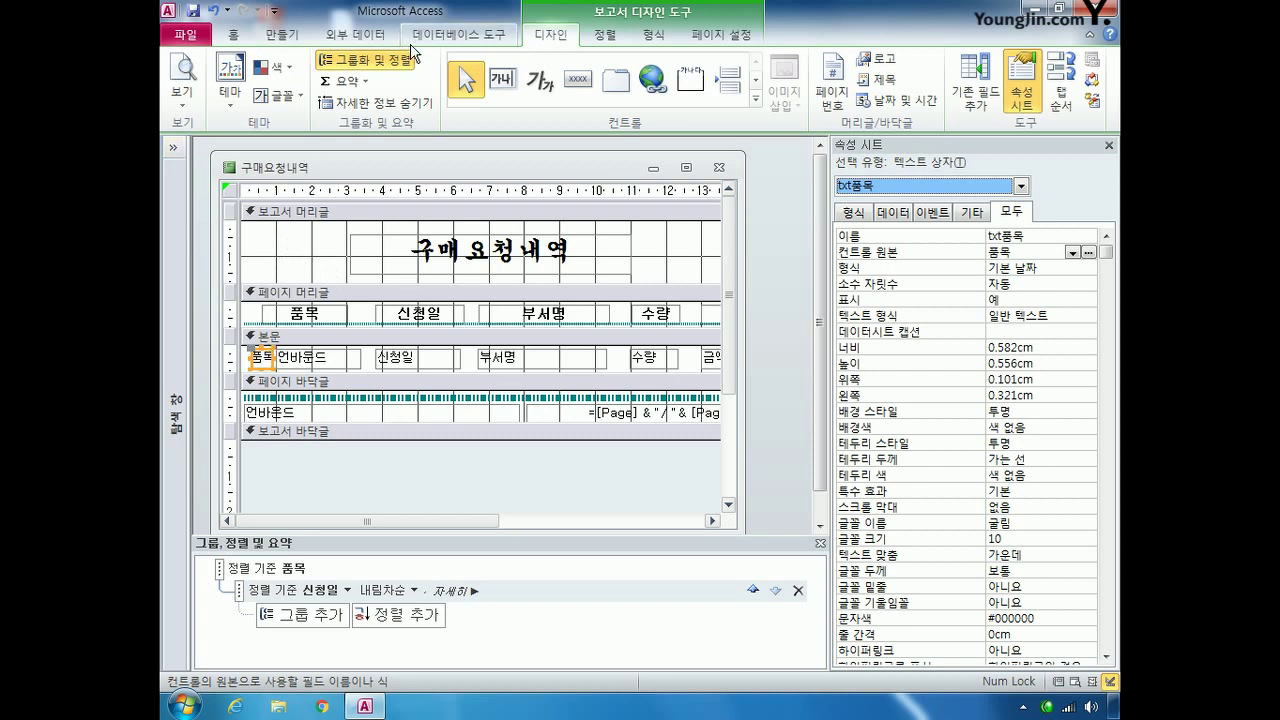
click(458, 34)
click(357, 90)
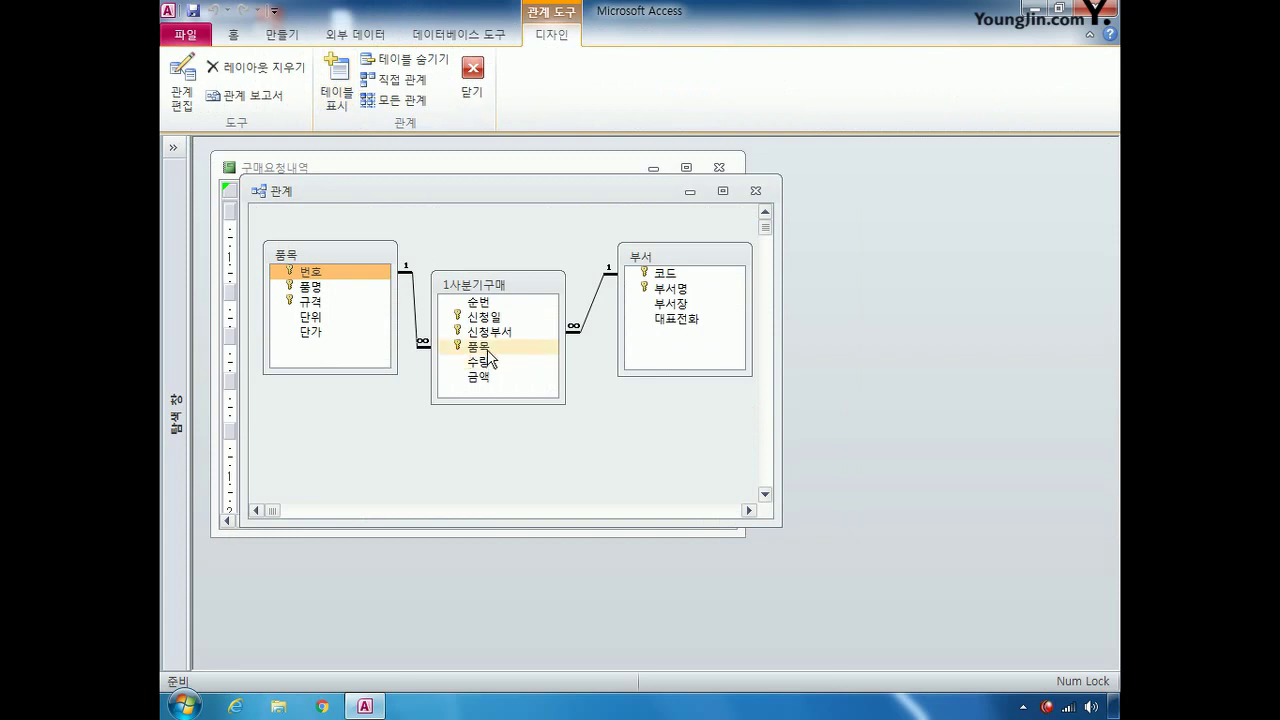
drag(306, 272, 766, 200)
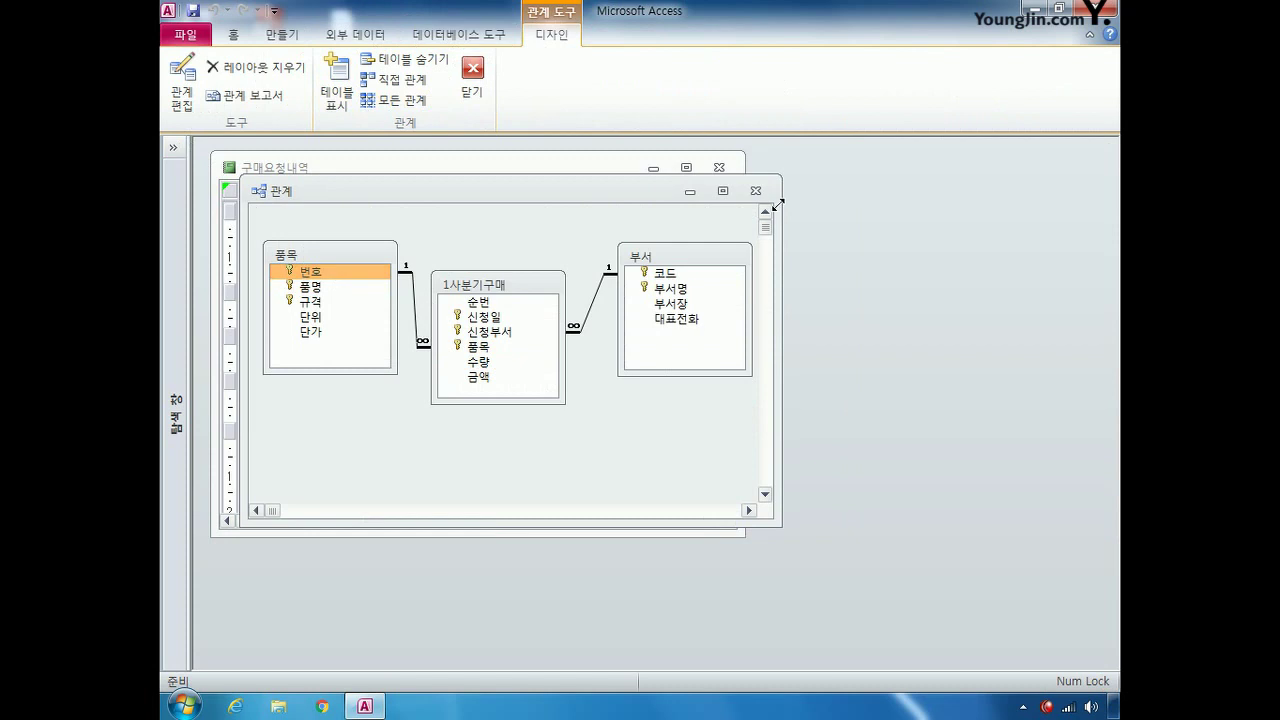
click(756, 191)
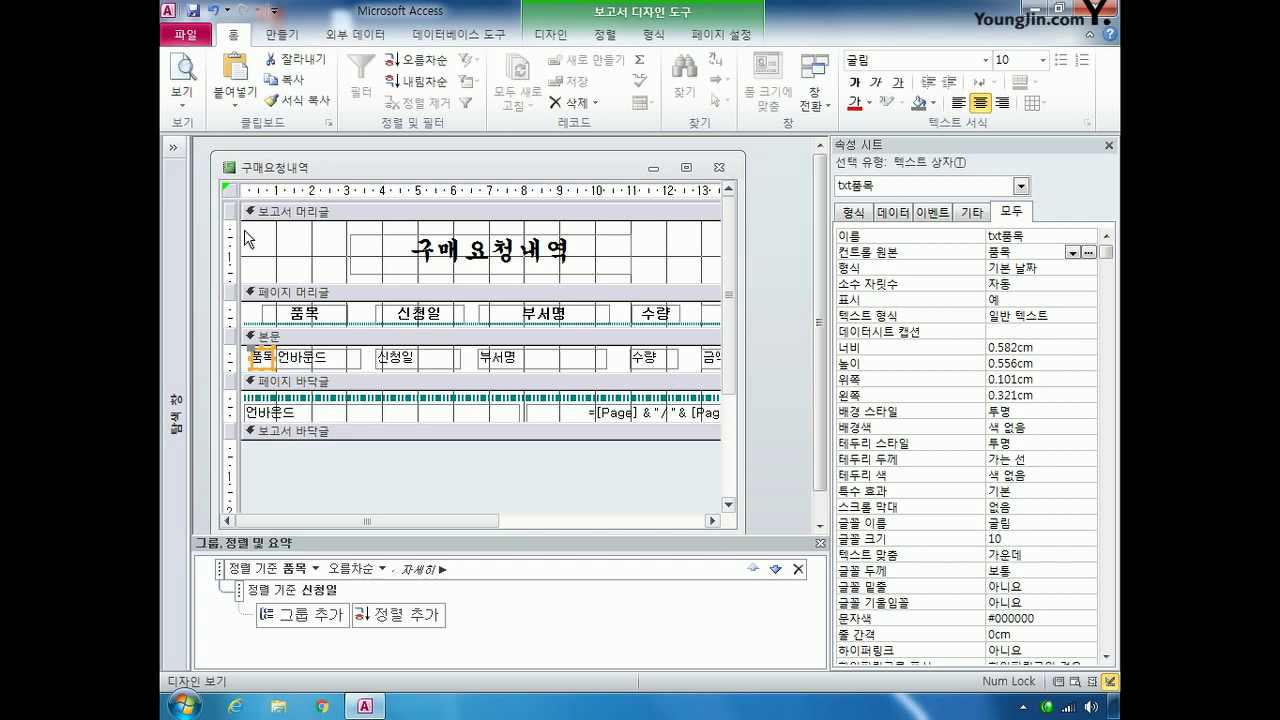
Step: Examine the tables and fields in the report's record source (레코드 원본) query
click(229, 189)
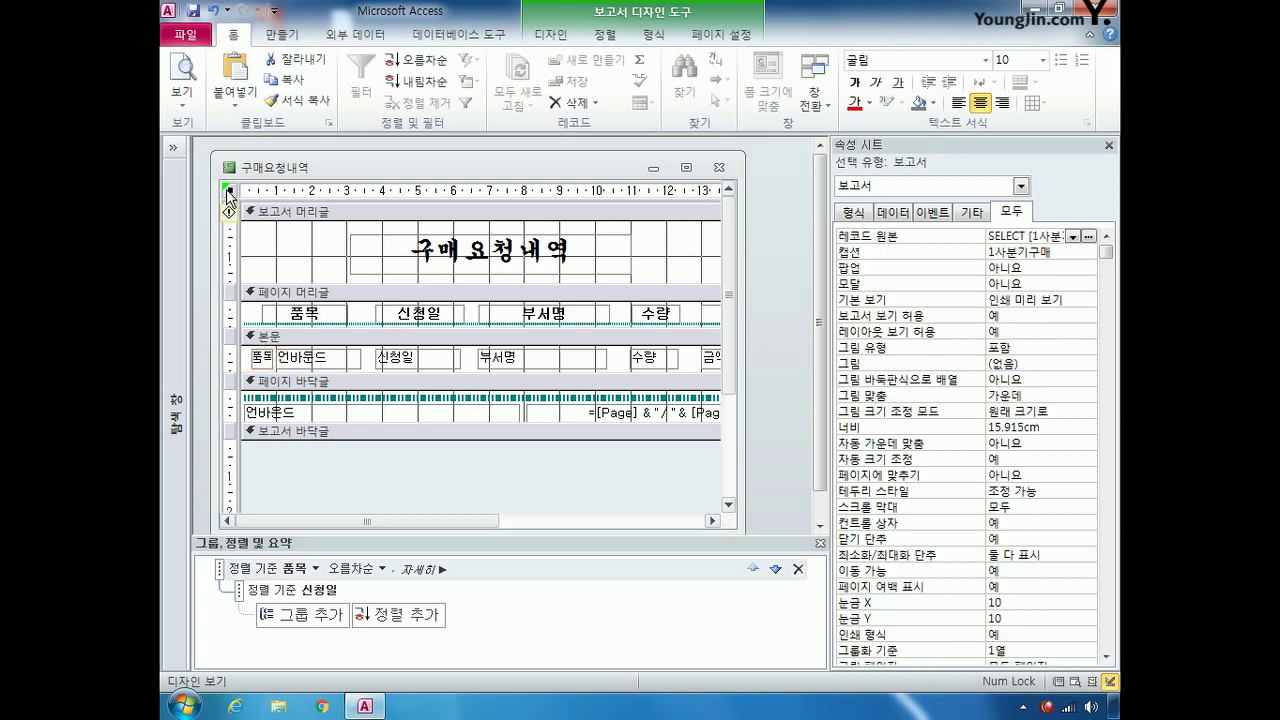
click(1036, 236)
click(1088, 236)
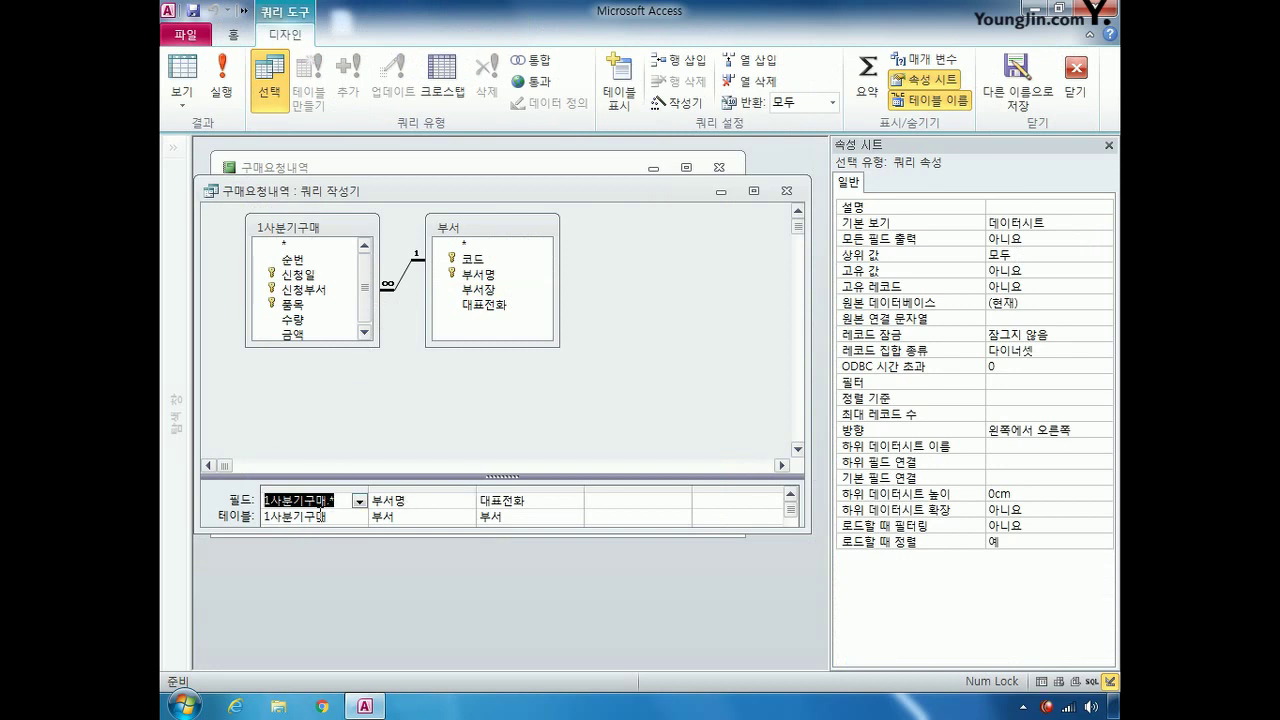
click(786, 192)
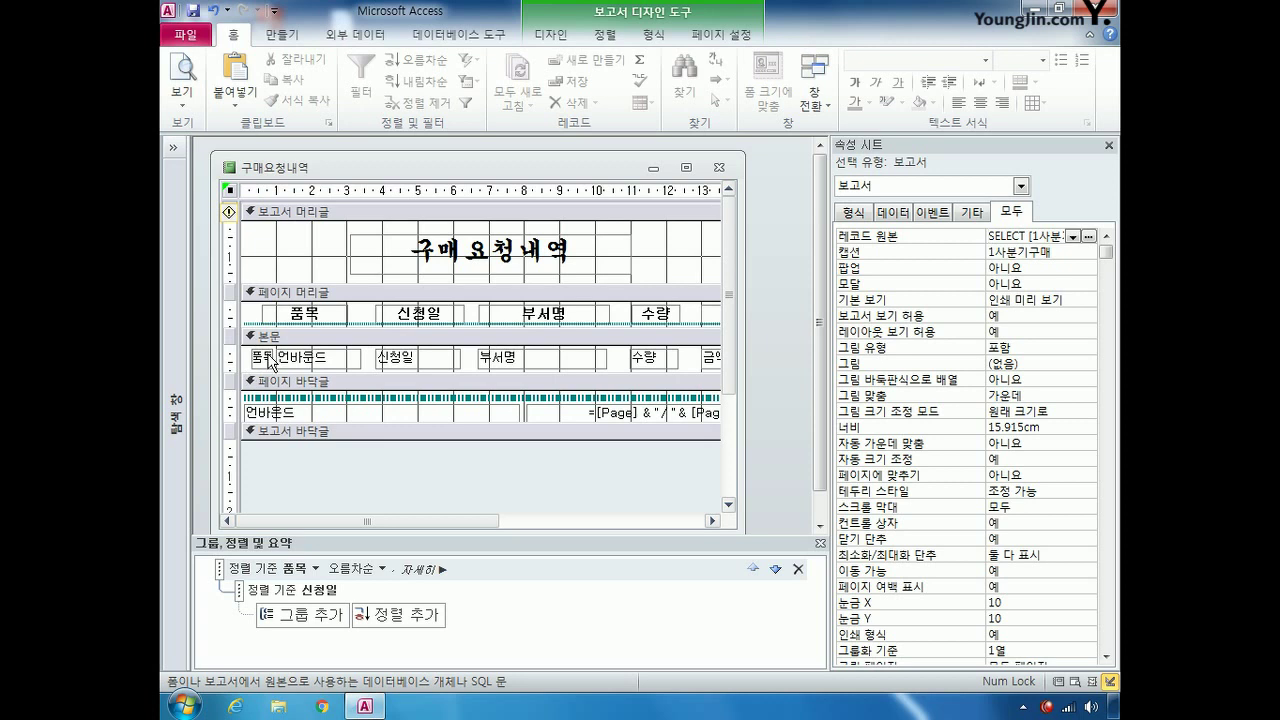
Step: Begin the control source (컨트롤 원본) of txt품명 with =dlookup("","","") in an enlarged editing window
click(326, 366)
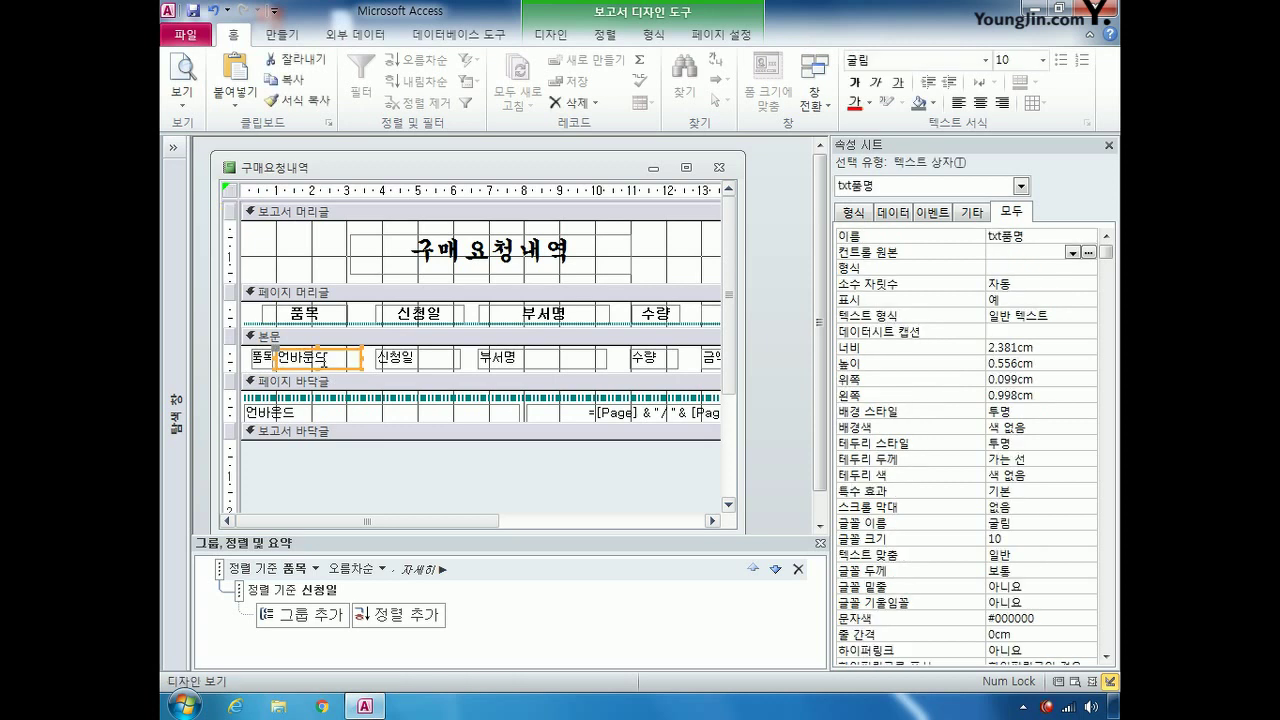
right_click(1008, 257)
click(1017, 289)
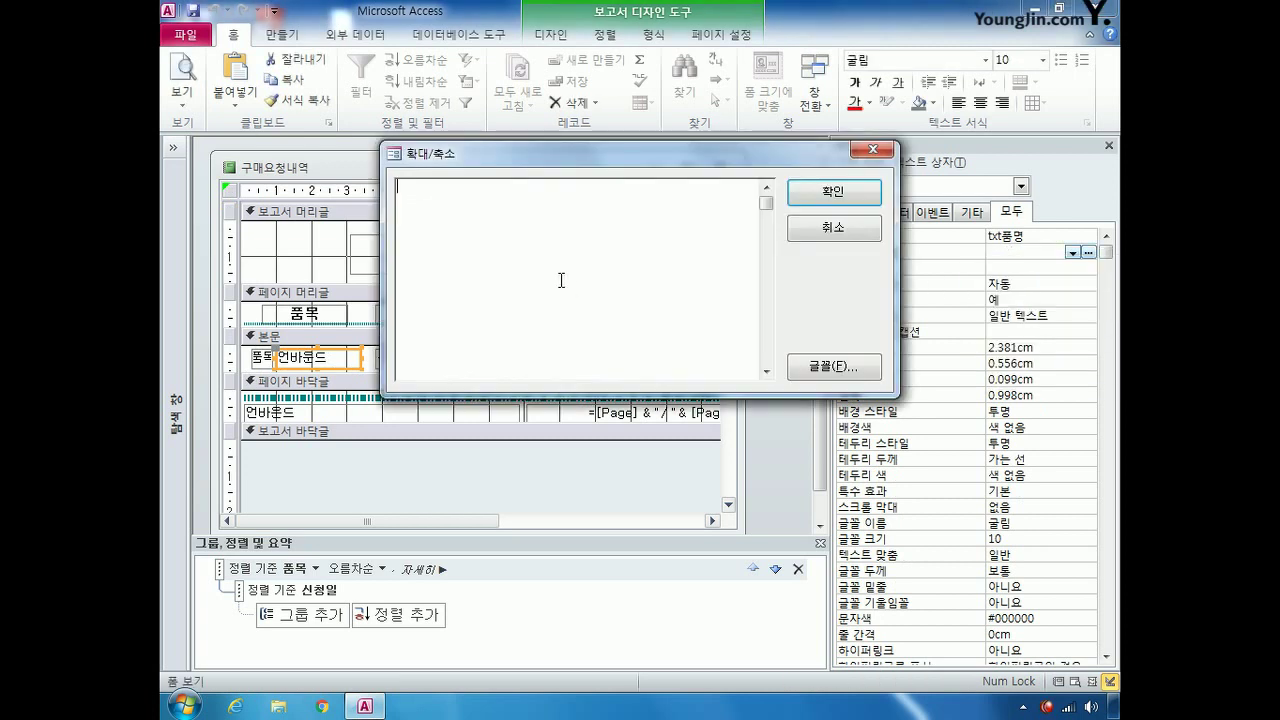
text(=)
drag(590, 162, 630, 276)
text(dlookup)
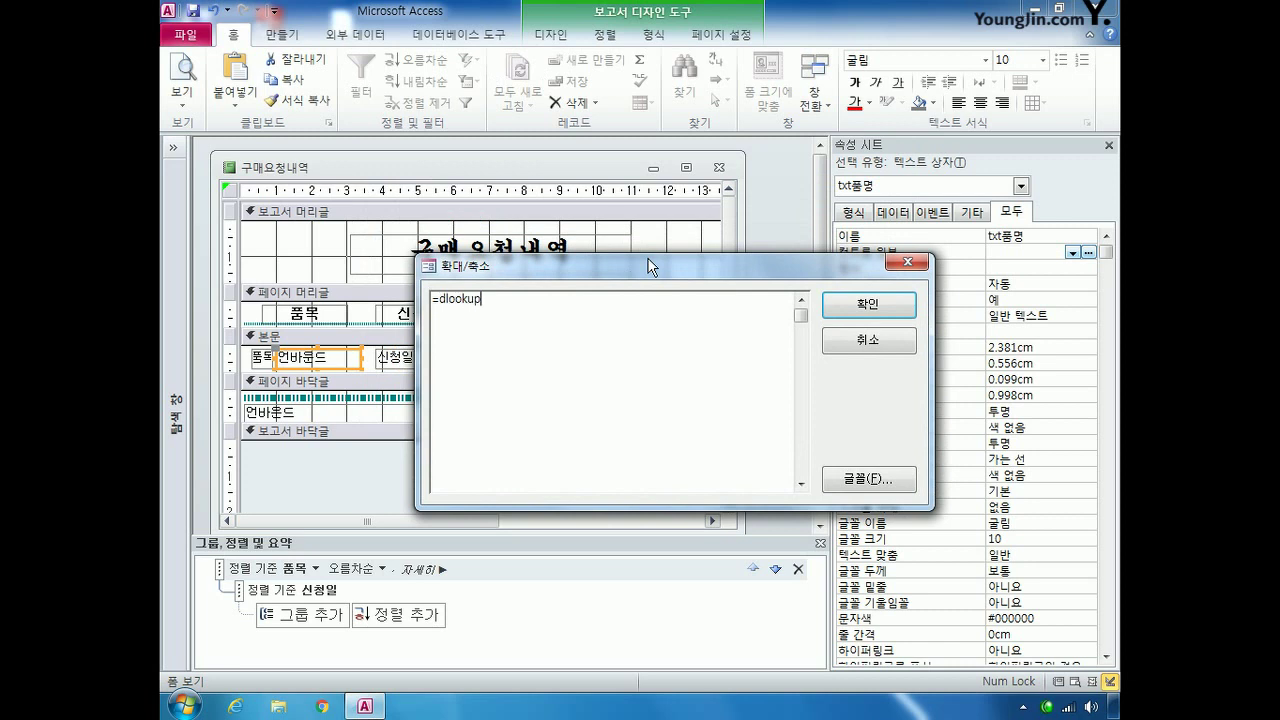
text(("","",""))
Step: Fill in the DLookup with 품목 as the table and [품명] as the field it returns
key(Left)
key(Left)
key(Left)
key(Left)
key(Left)
text(품목)
key(Left)
key(Left)
text([품명]])
Step: Enter [번호]=[txt품명] as the DLookup criterion and accept the expression for txt품명
key(Right)
key(Right)
key(Right)
key(Right)
key(Right)
key(Right)
text([번호]=)
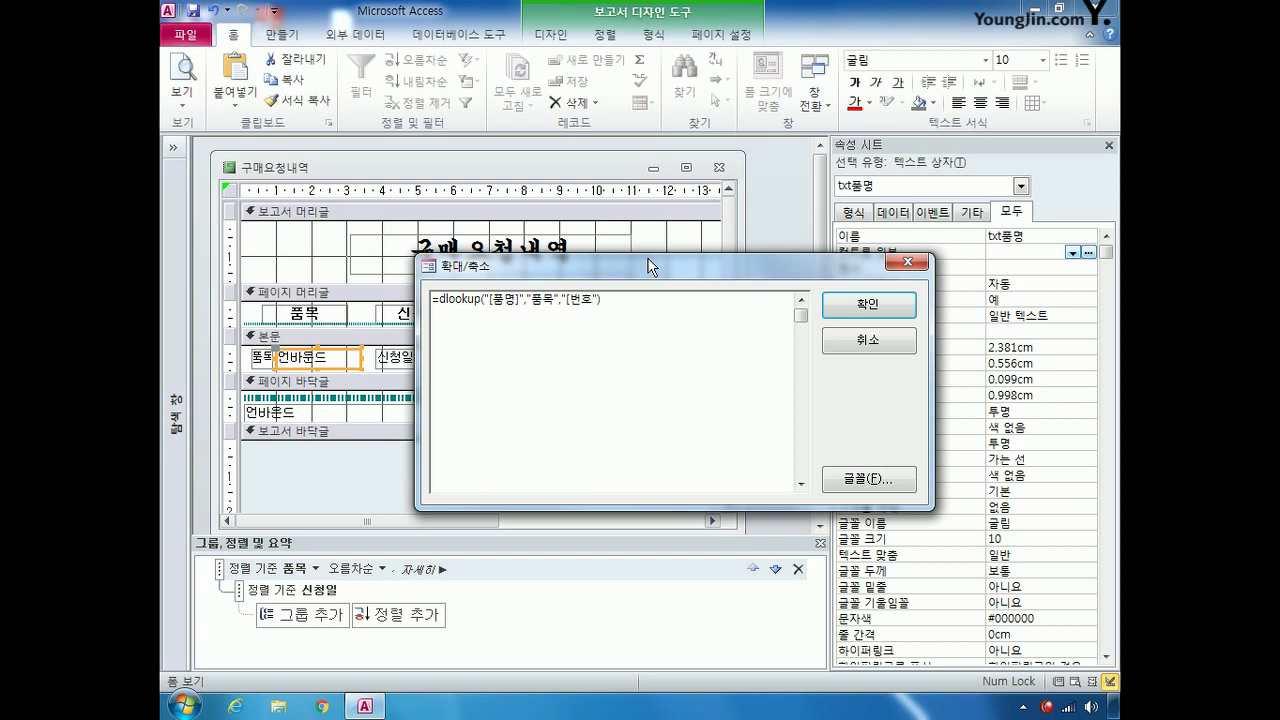
text([)
text(txt품명)
text(])
click(890, 308)
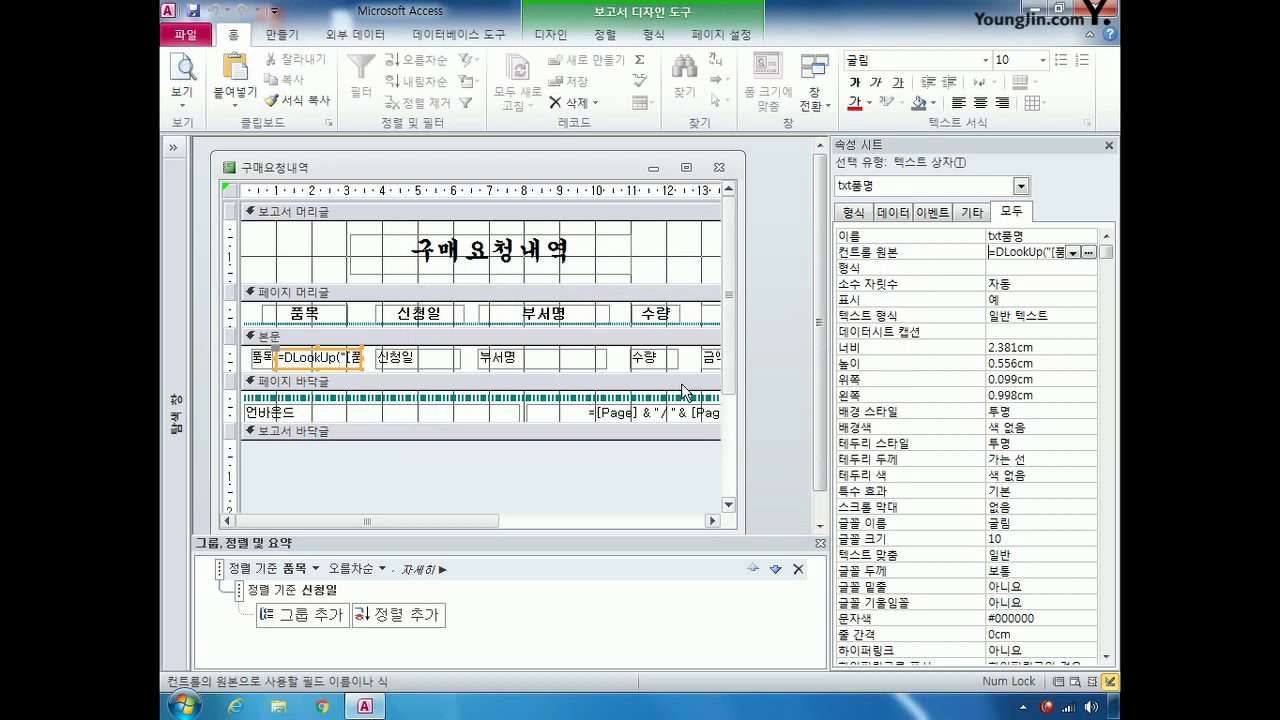
Step: Rewrite the control source (컨트롤 원본) of txt부서명 as the expression =[부서명] in an enlarged editing window
click(515, 364)
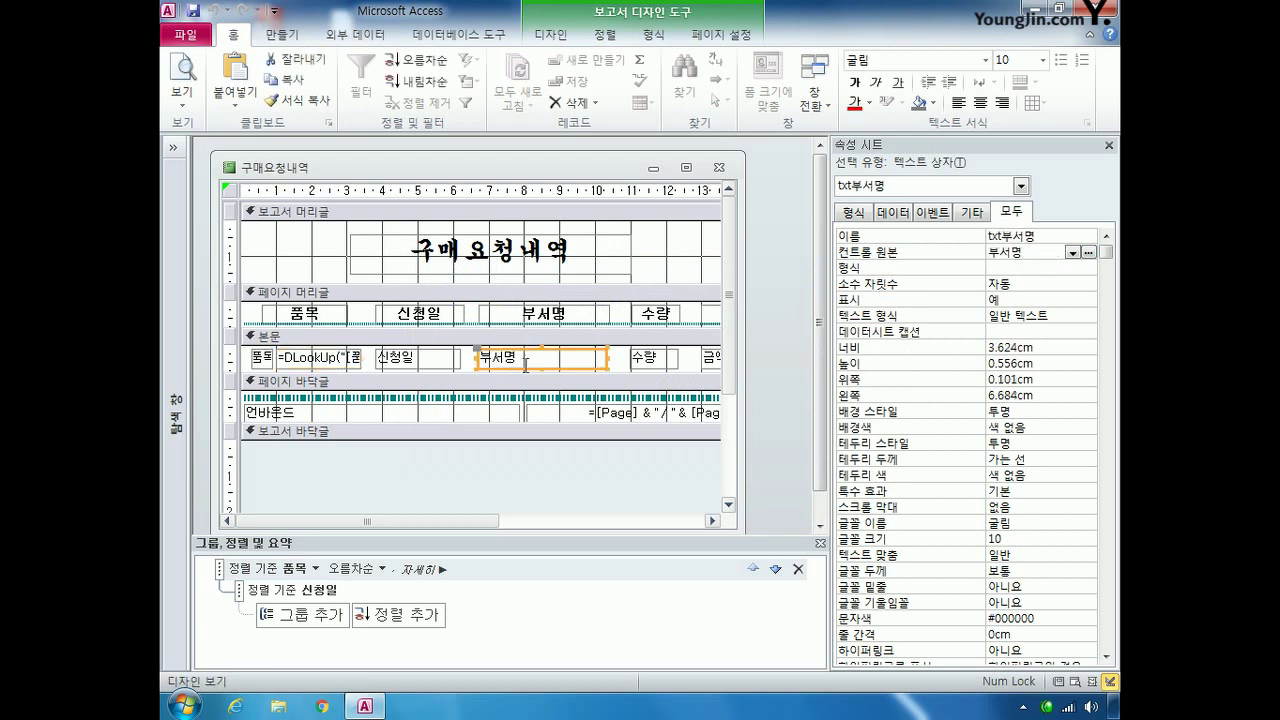
click(990, 252)
right_click(990, 252)
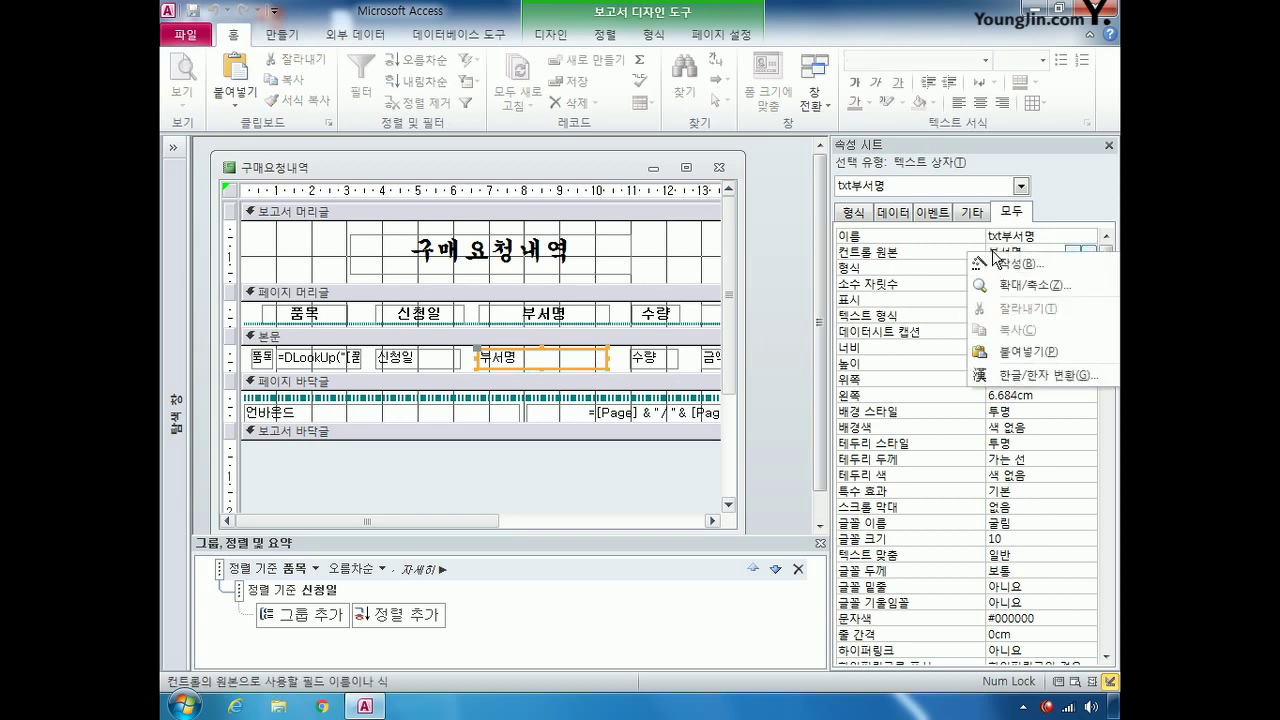
click(1008, 282)
drag(504, 149, 551, 275)
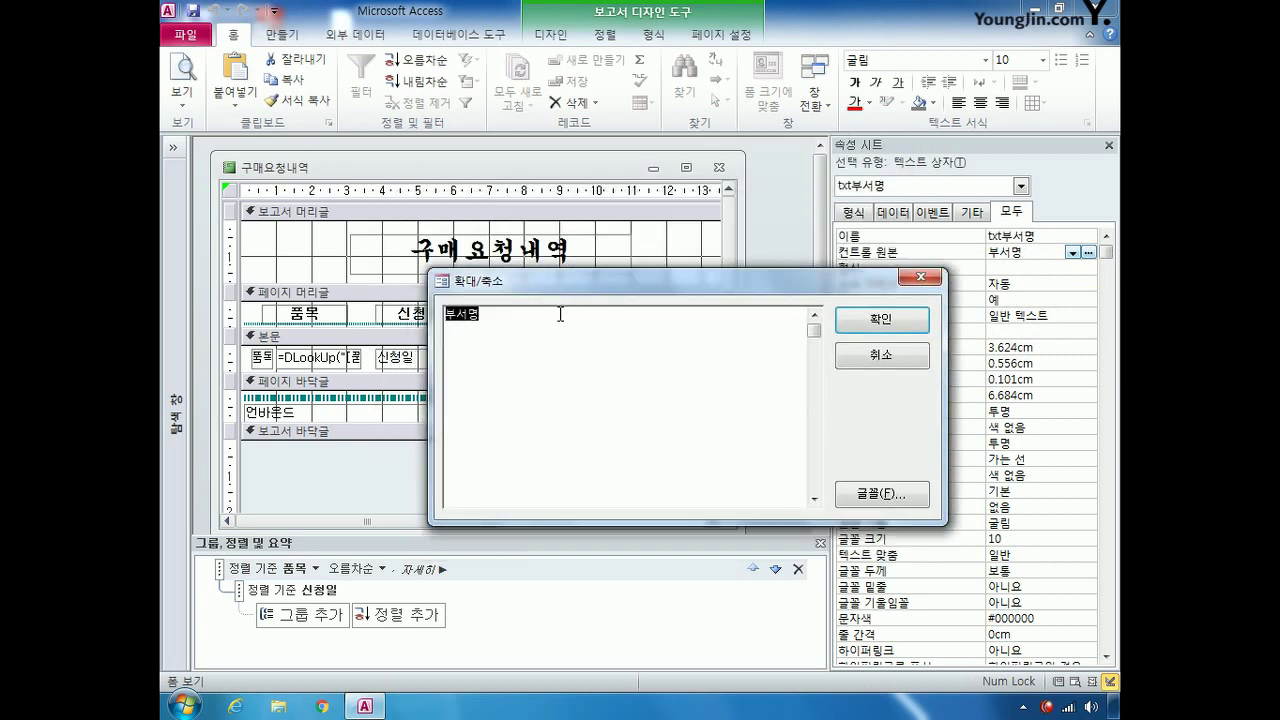
click(455, 328)
text(=[)
key(Right)
key(Right)
key(Right)
text(])
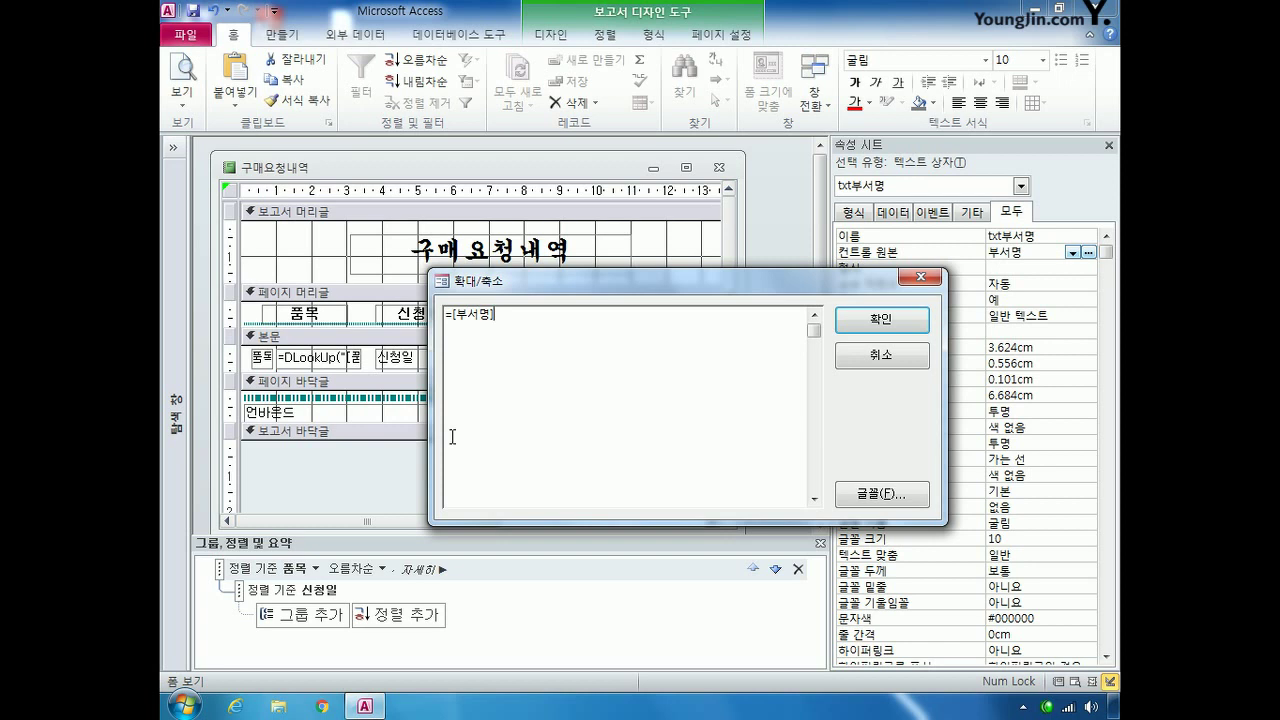
Step: Extend the txt부서명 expression with & "(☎, inserting the telephone sign as a special character
text(&)
text("()
text(ㅁ)
key(Hangul_Hanja)
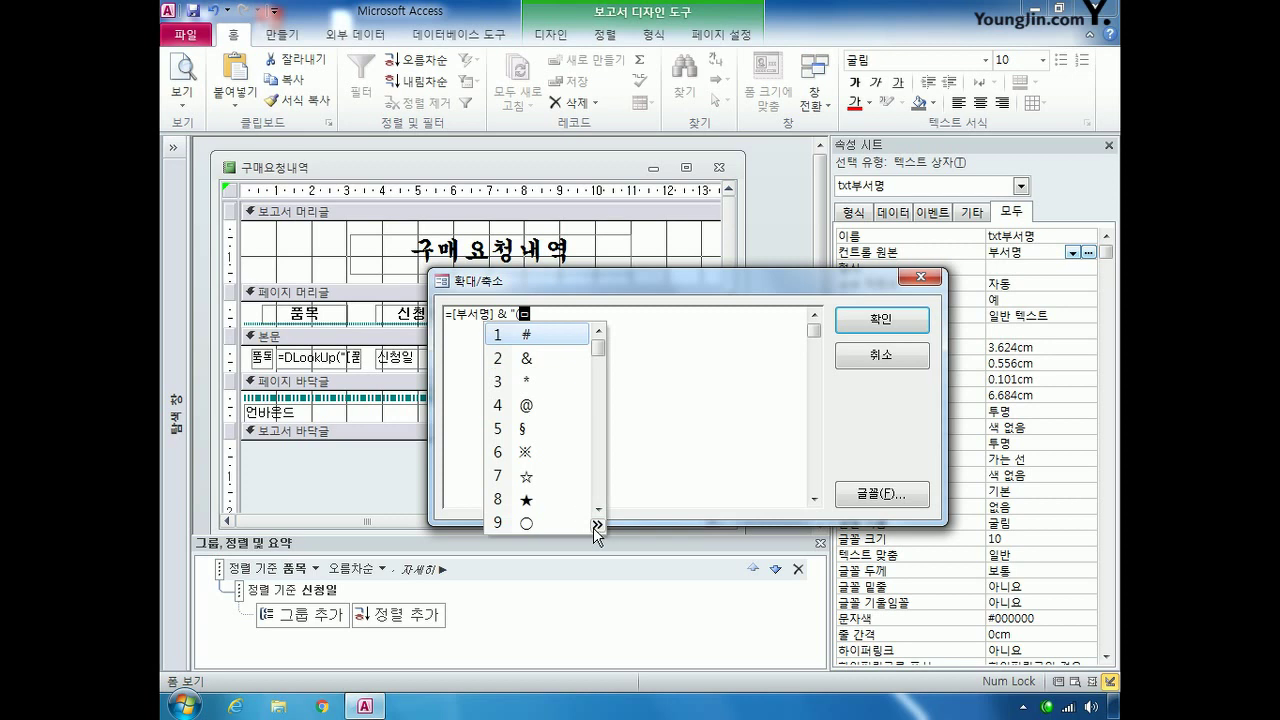
click(596, 525)
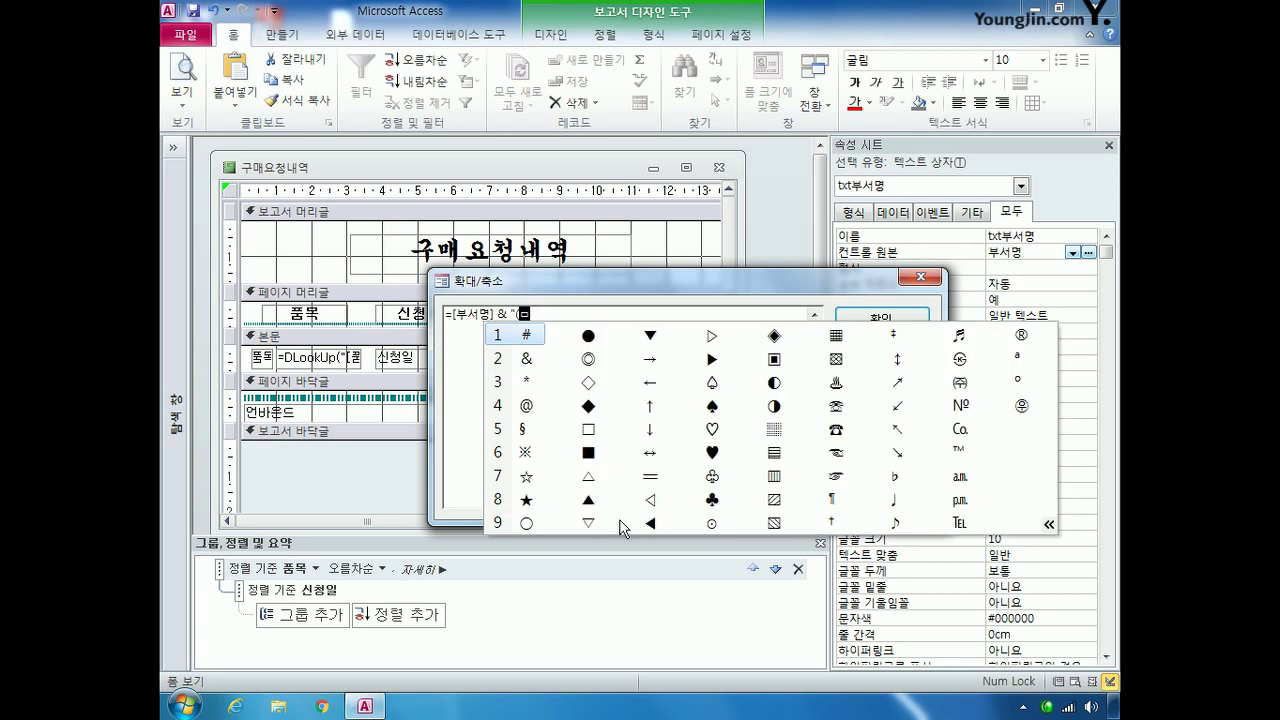
click(838, 410)
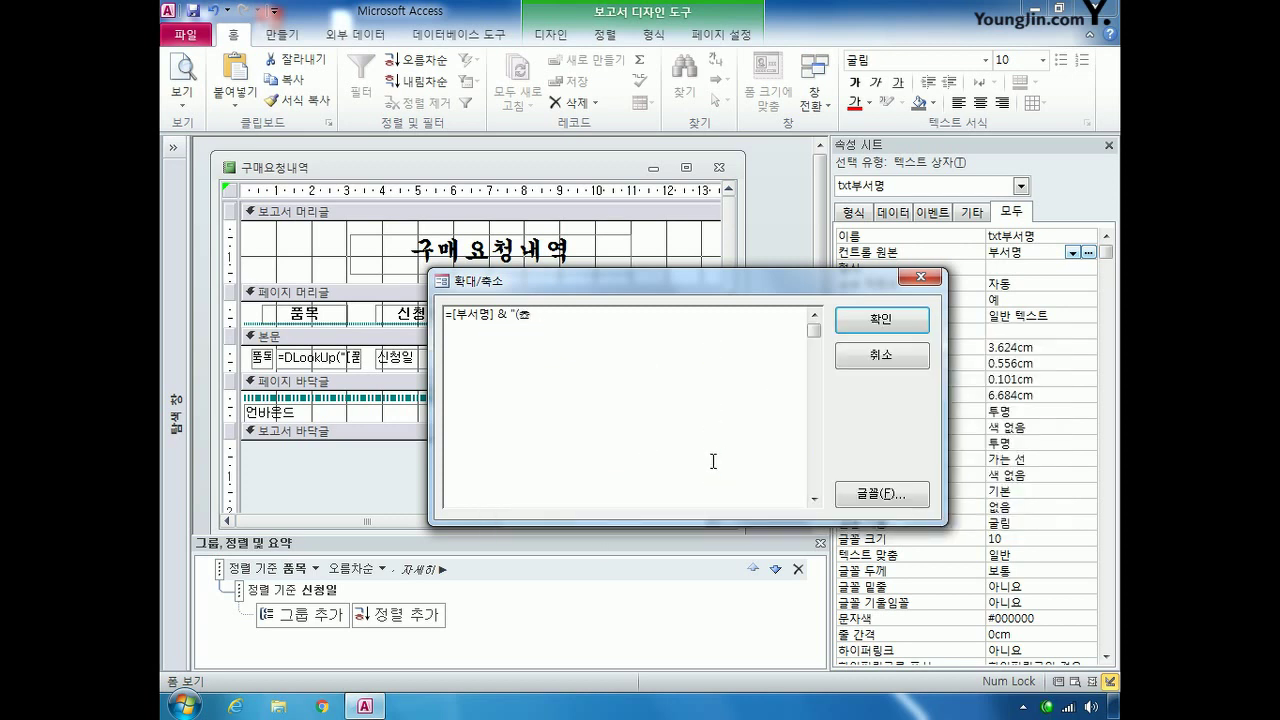
Step: Complete the txt부서명 expression by closing the quote, appending & [대표전화] & ")", and accept it
text(")
text( &)
text( [eo)
text(표전)
text(화)
text(&)
text(")
text()")
click(851, 322)
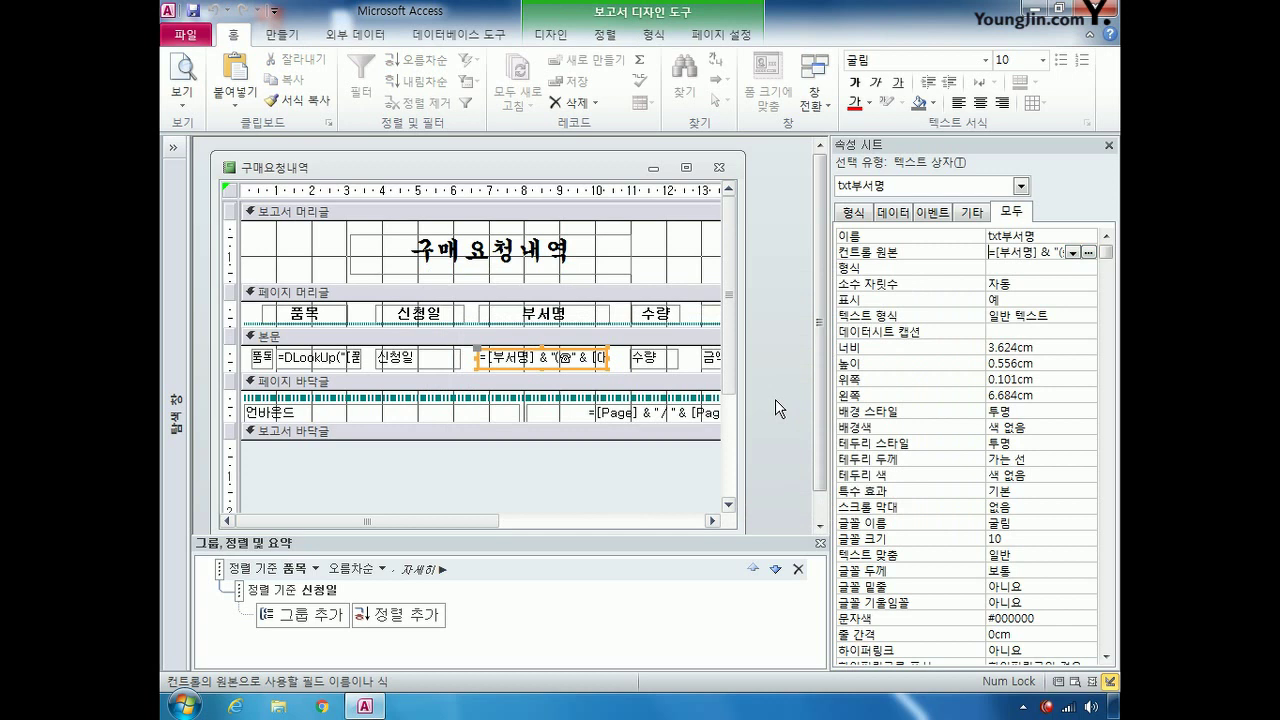
Step: Set the control source of txt날짜 to =date() and close the 구매요청내역 report, saving it
click(1021, 186)
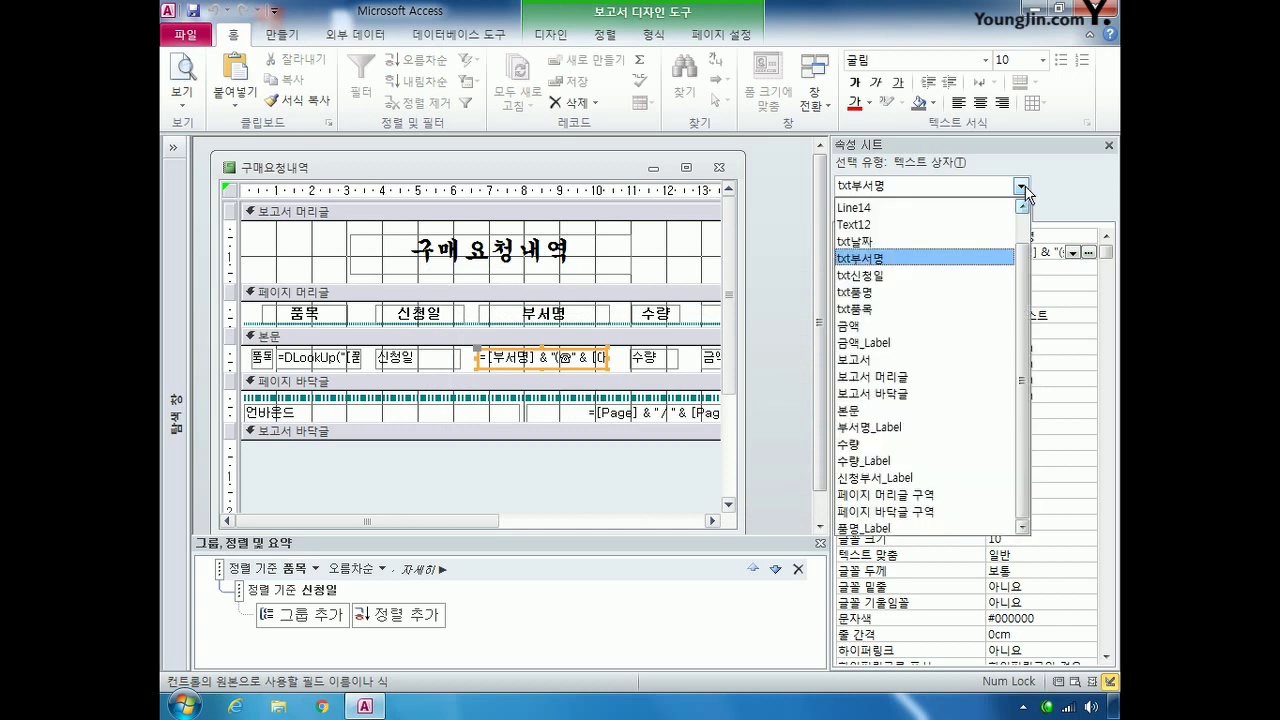
click(1005, 242)
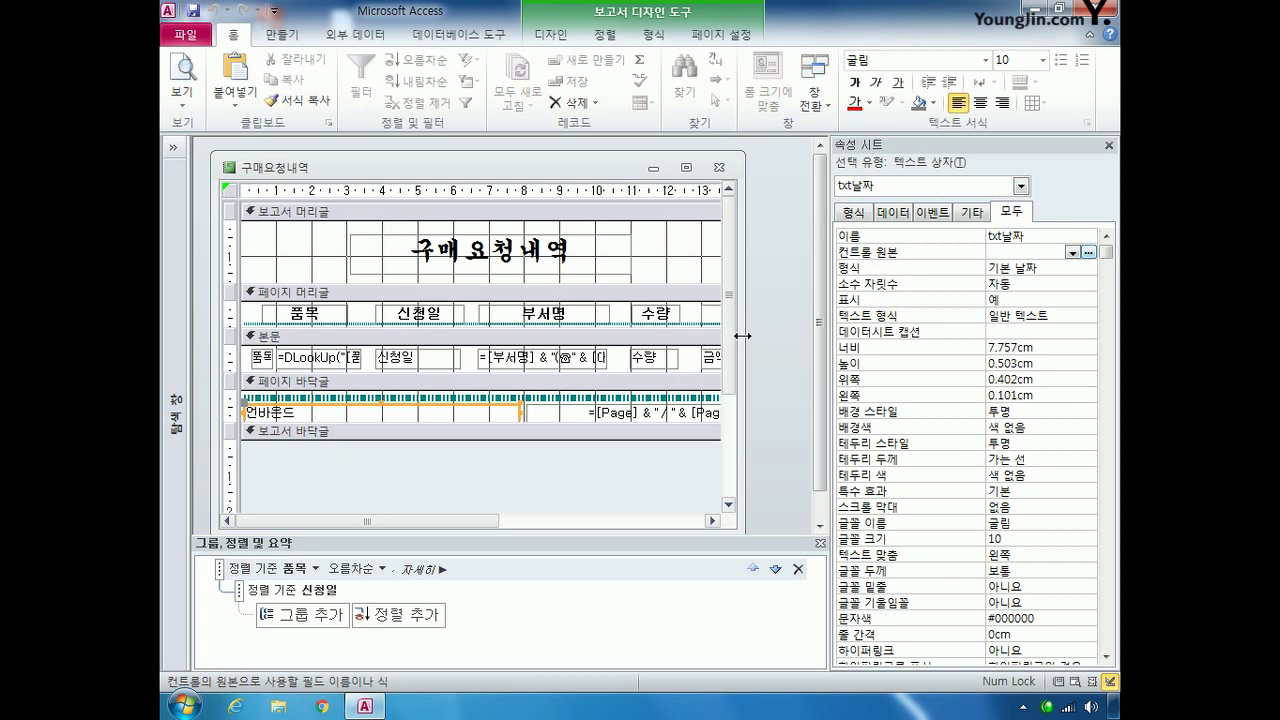
text(=date())
click(718, 167)
click(532, 400)
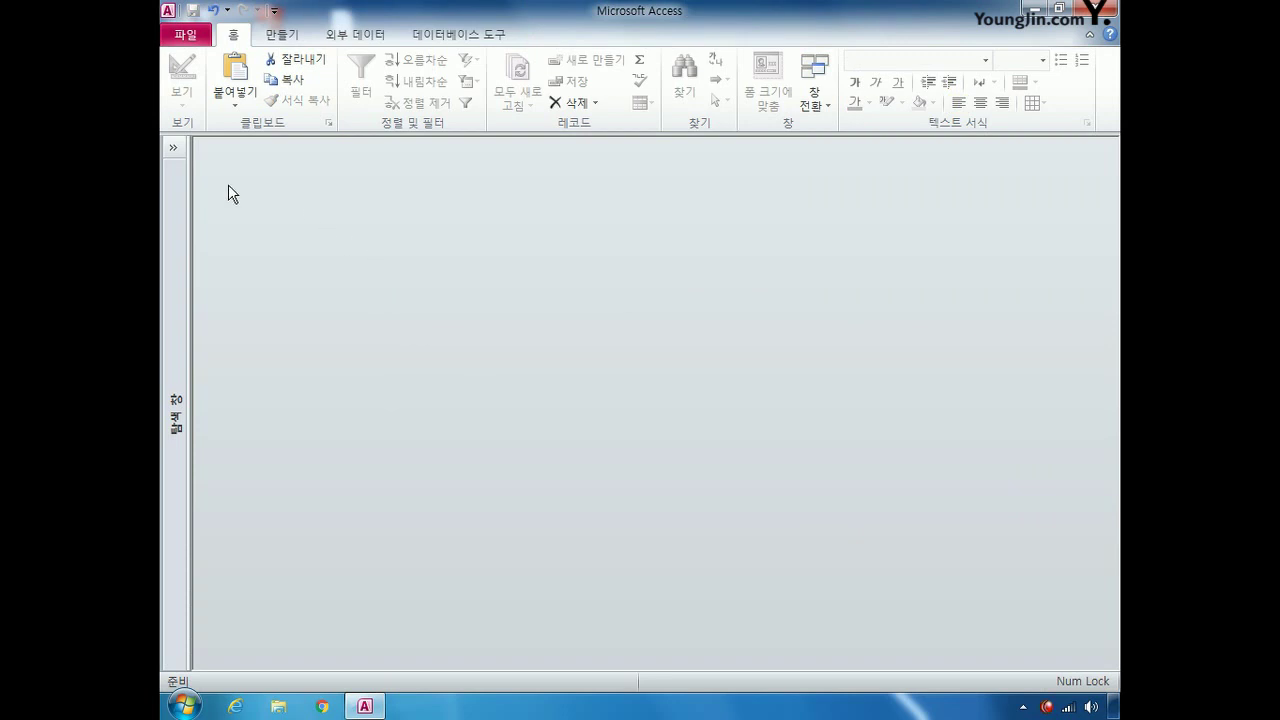
Step: Open the 구매요청품목 form in design view
click(178, 147)
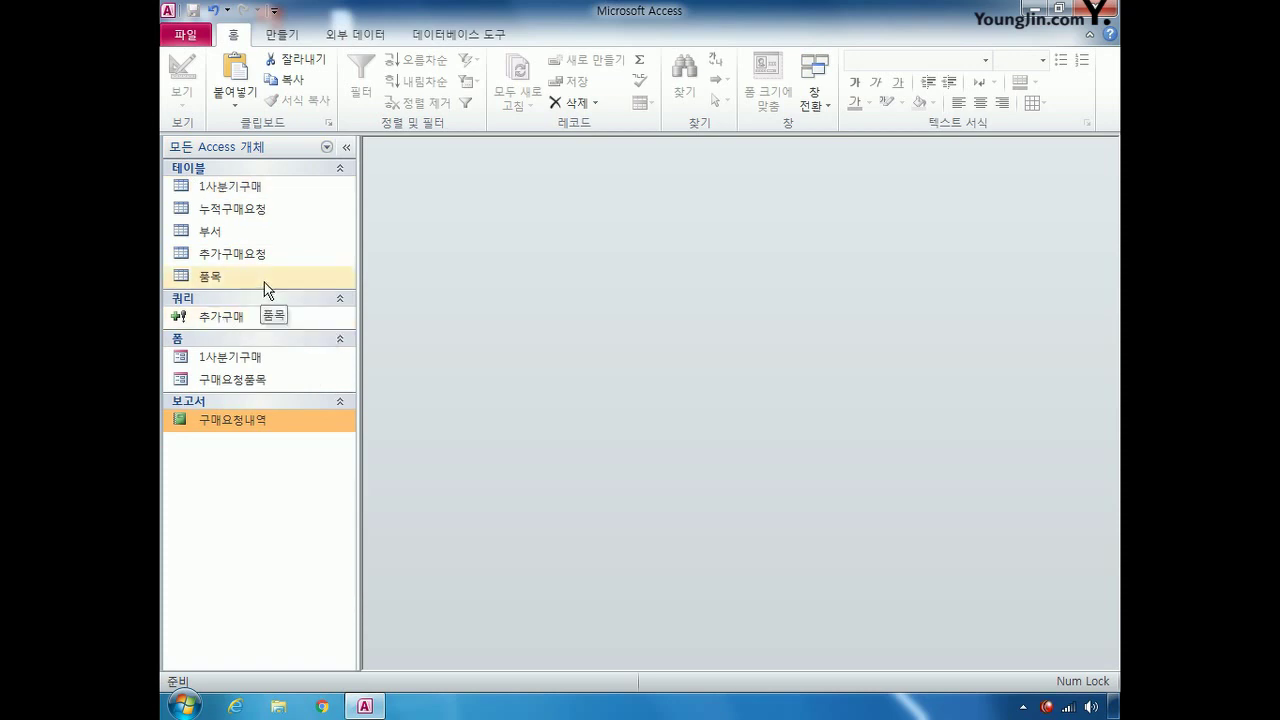
right_click(250, 380)
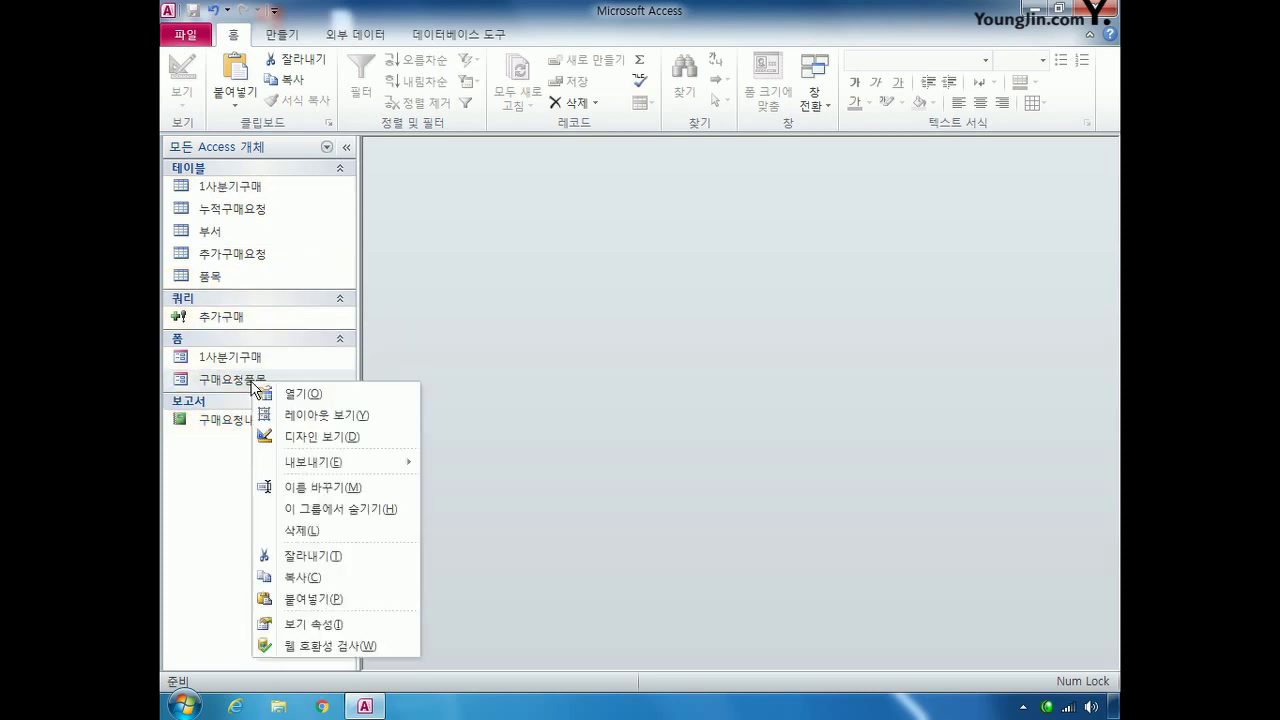
click(305, 437)
drag(649, 198, 632, 178)
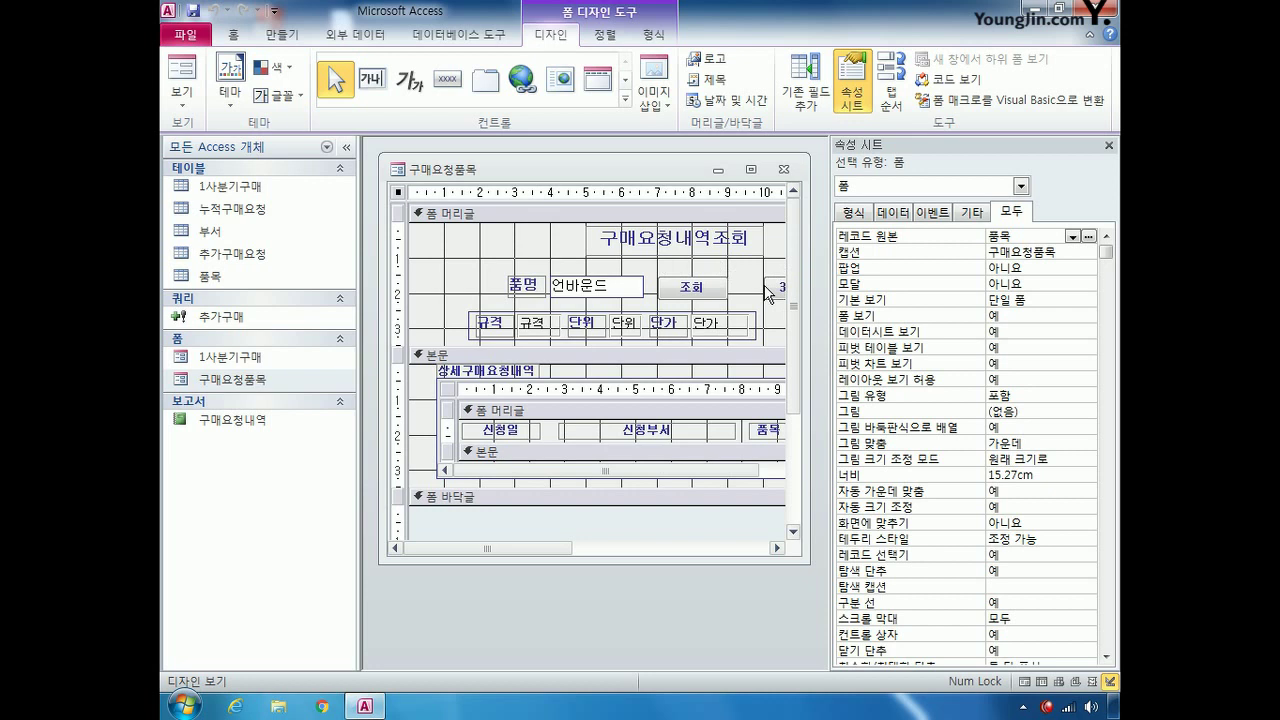
Step: Set the On Click event of the cmd조회 button to [이벤트 프로시저]
click(681, 291)
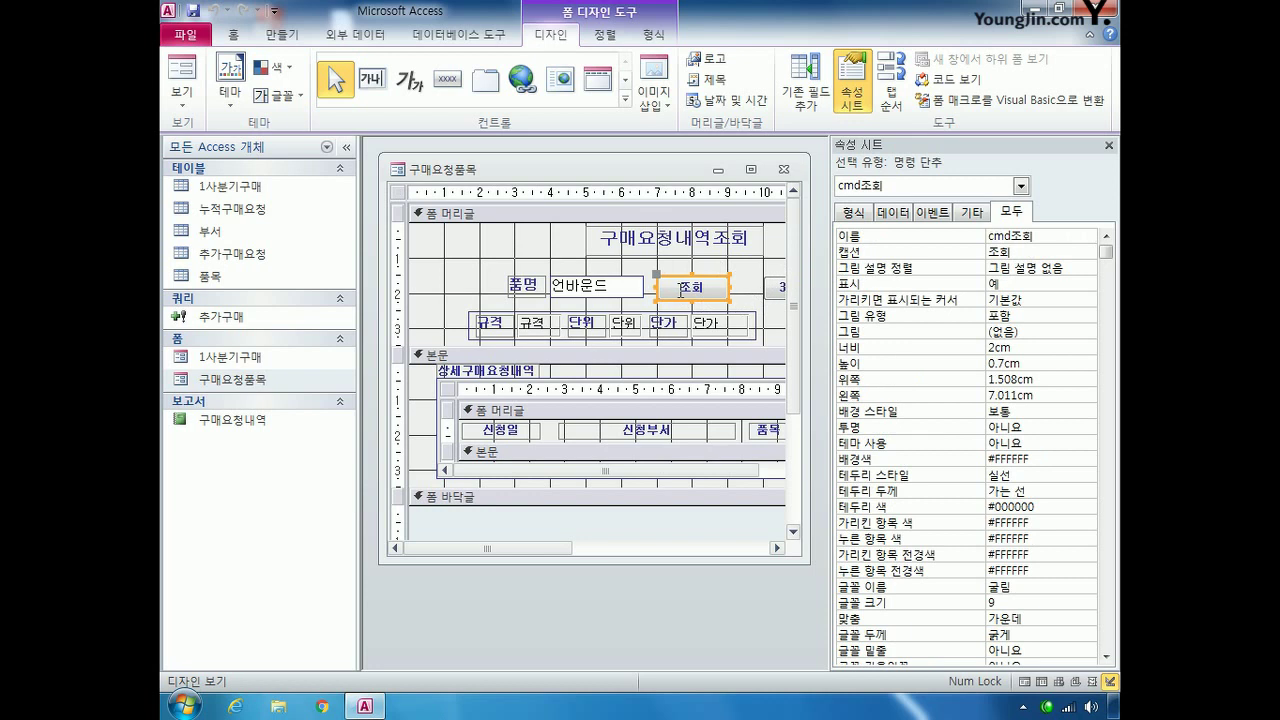
click(936, 212)
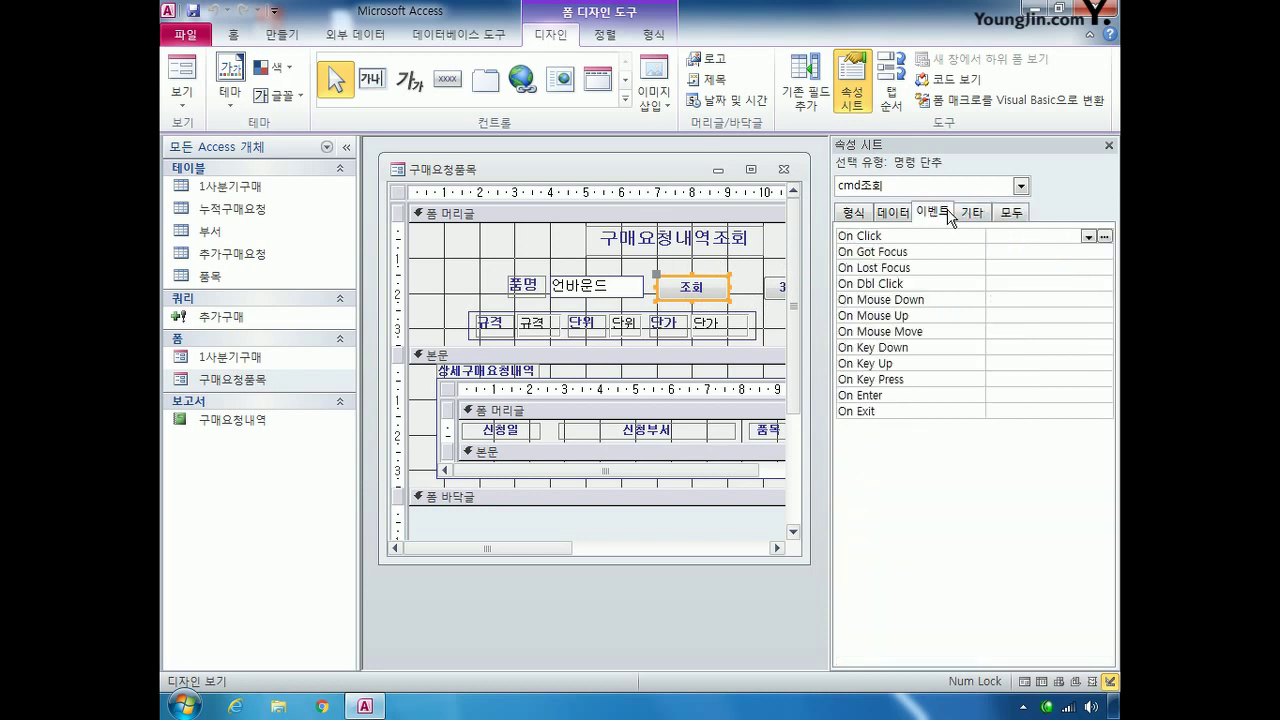
click(1088, 236)
click(1095, 250)
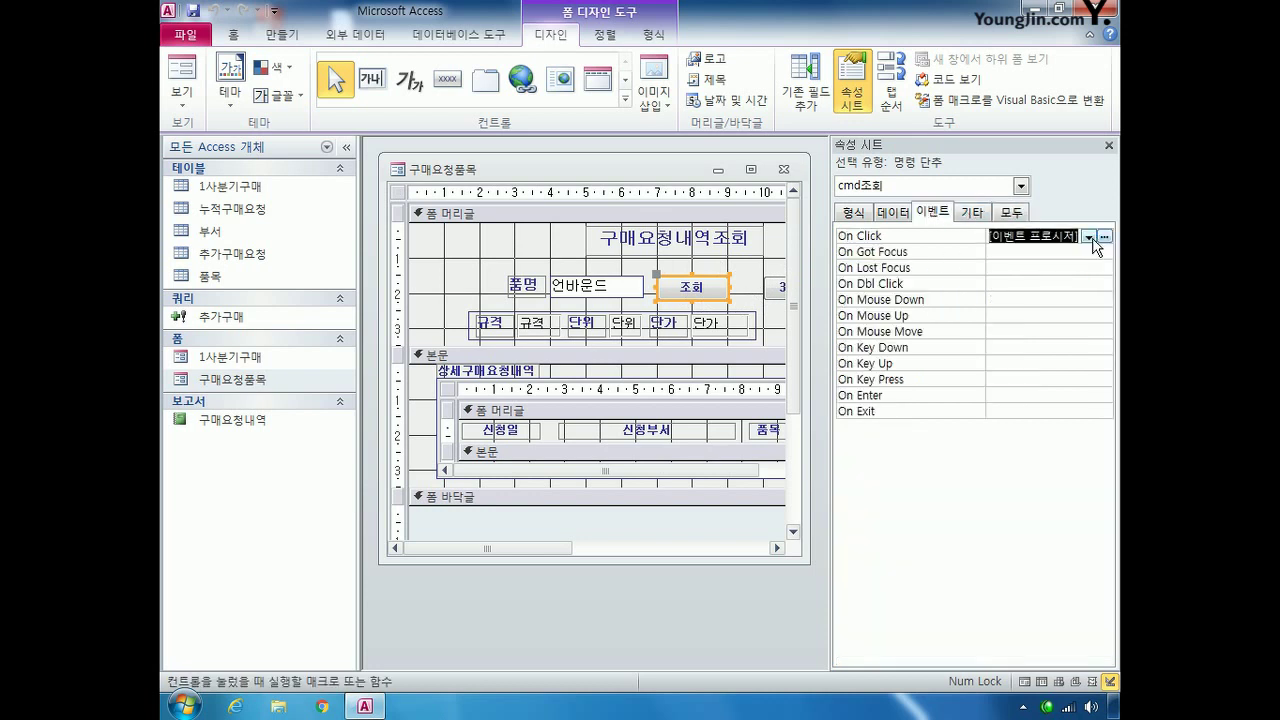
Step: Open the click procedure of cmd조회 in the code editor and start a DoCmd.ApplyFilter statement with the filter name left empty
click(1105, 236)
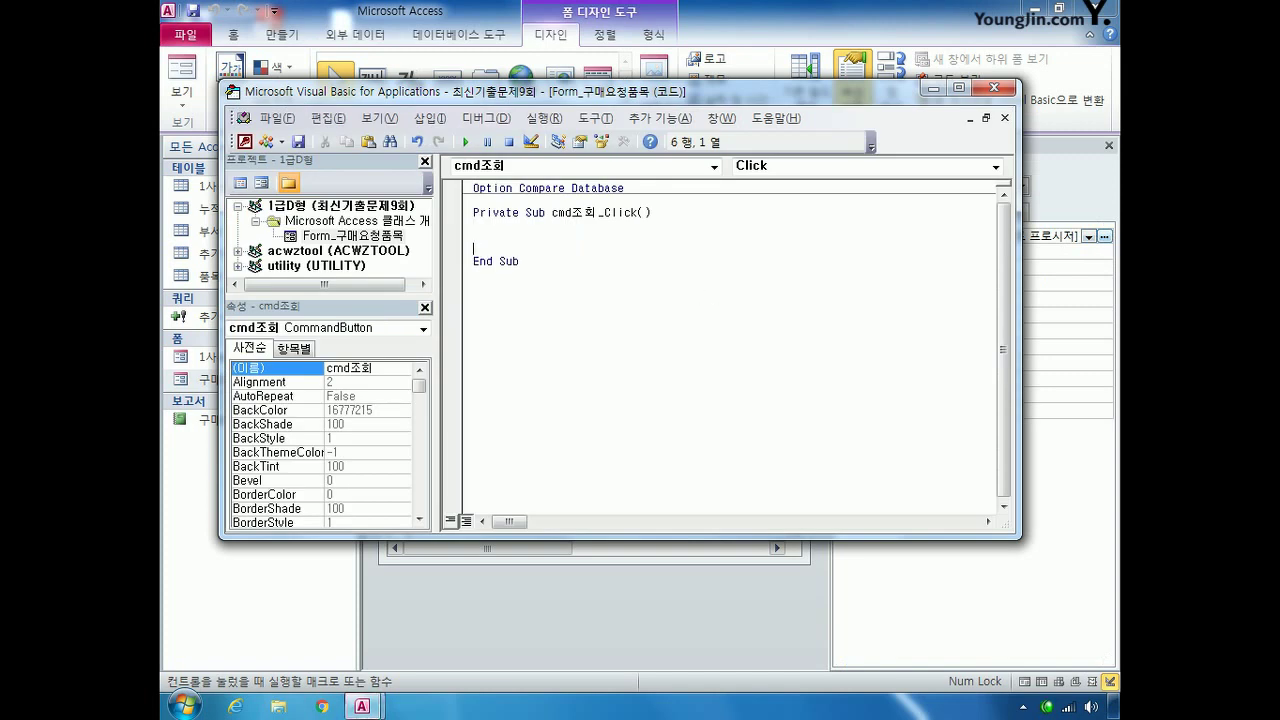
text(docmd.a)
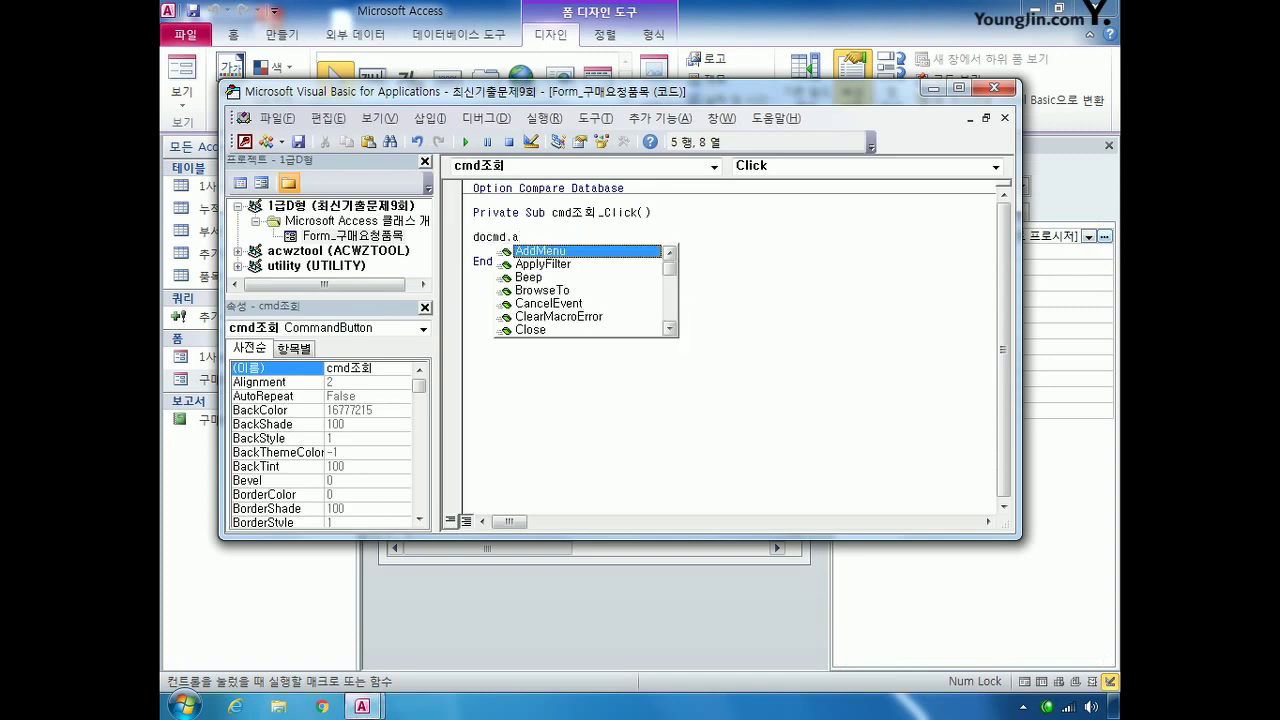
key(Down)
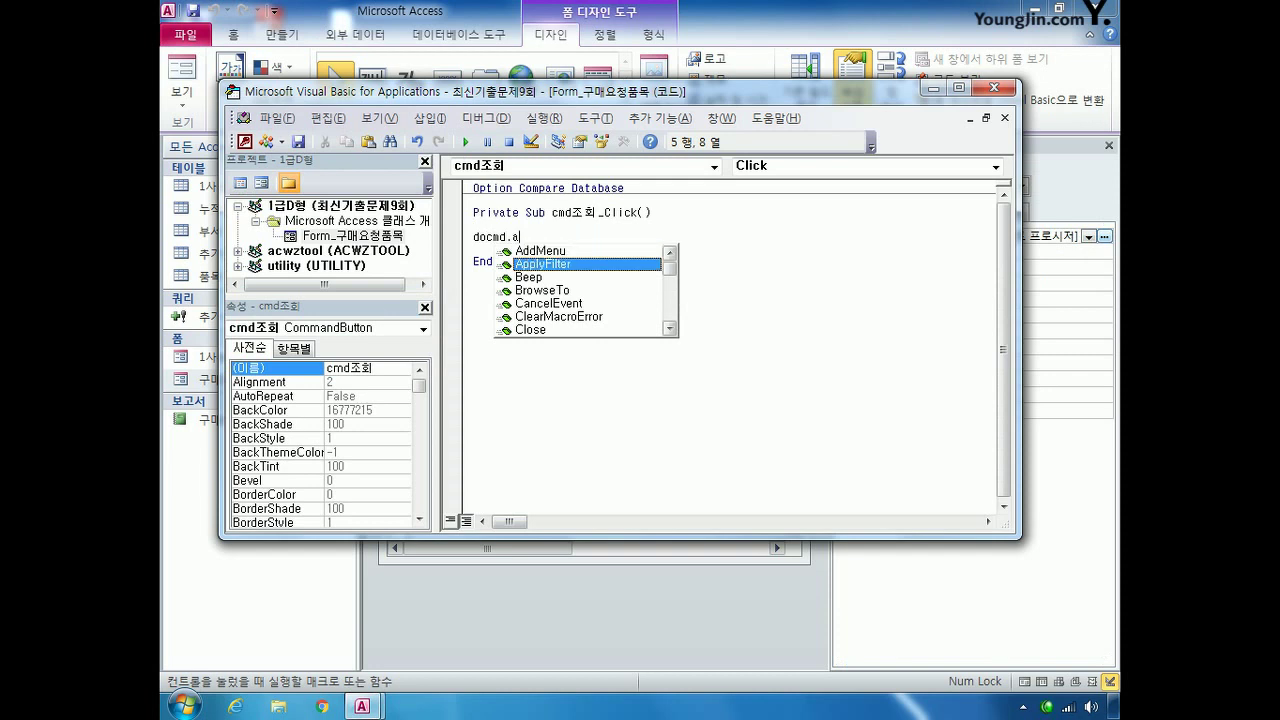
key(Tab)
text(,)
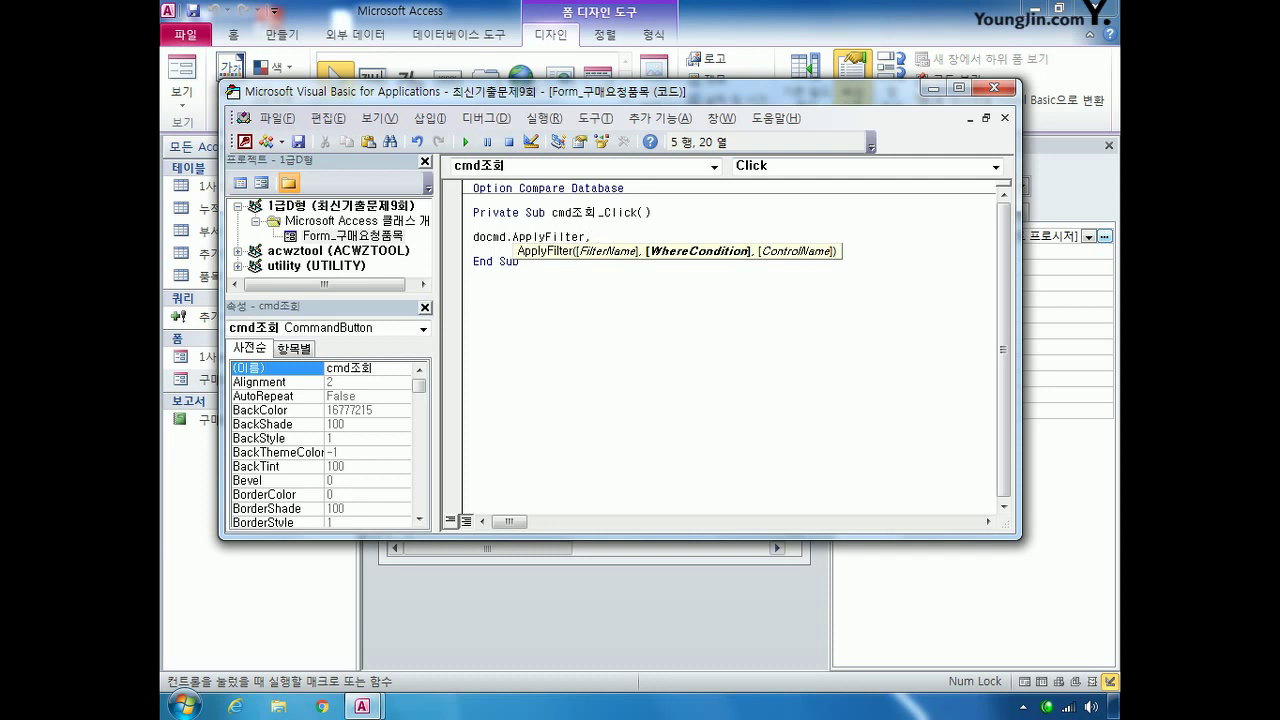
Step: Enter 품명 like '* txt품명 *' as the raw where condition of the ApplyFilter statement
text(vn)
key(BackSpace)
key(BackSpace)
text(폼)
text(lk)
key(BackSpace)
text(ike ')
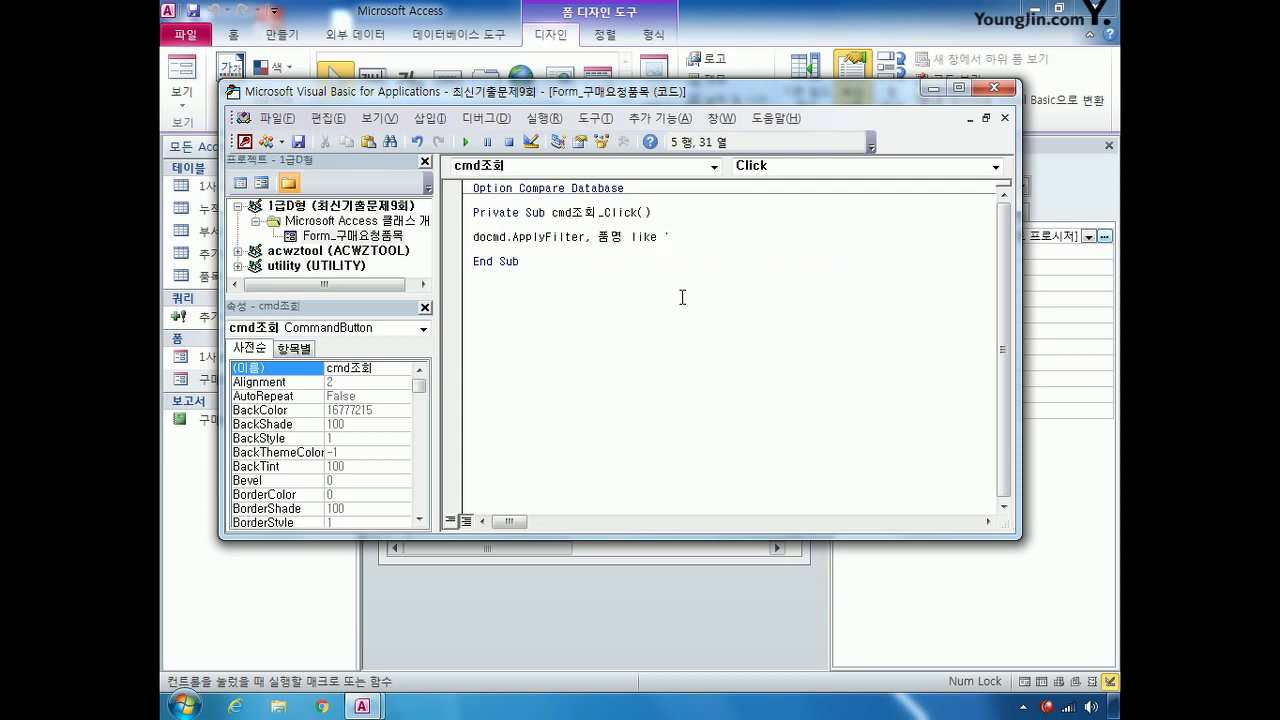
text(*)
text( txt표)
text(품명)
text( *)
Step: Enclose the literal parts 품명 like '* and *' of the where condition in double quotation marks
click(677, 236)
text(")
click(598, 237)
text(")
click(749, 237)
text(")
key(End)
text(")
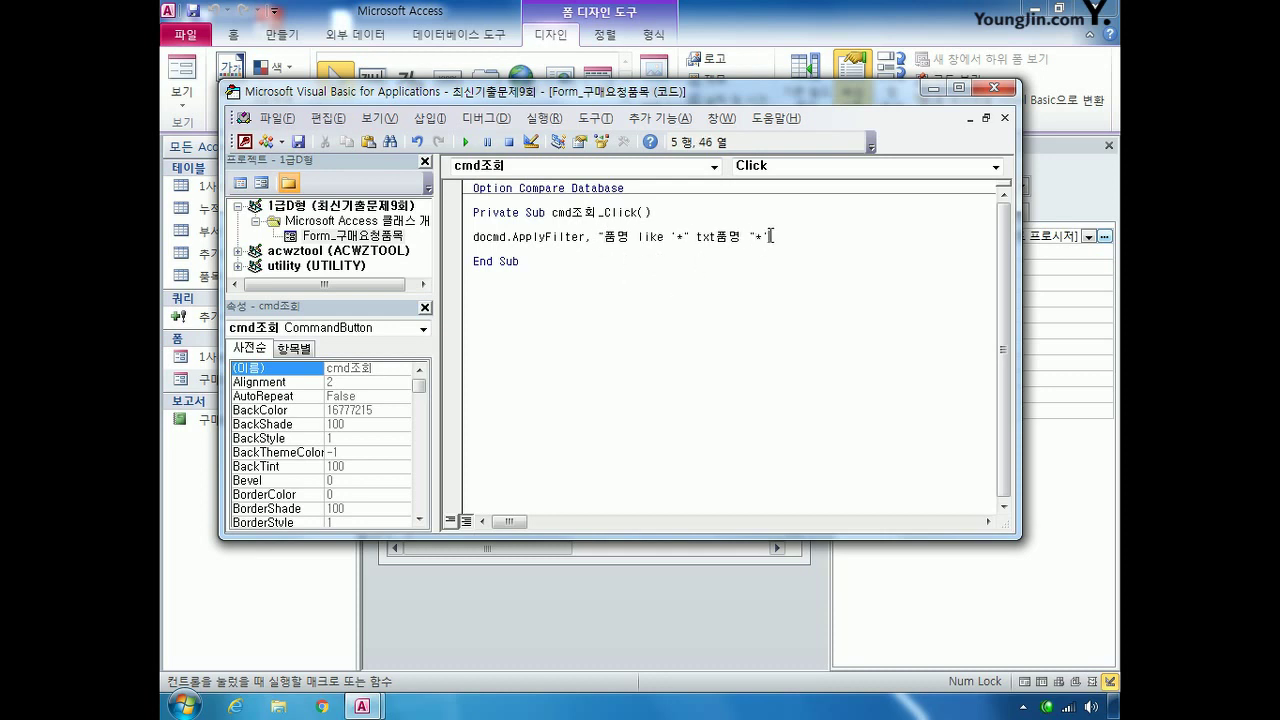
Step: Join txt품명 to the quoted parts on both sides with & and leave the line to complete the statement
click(695, 237)
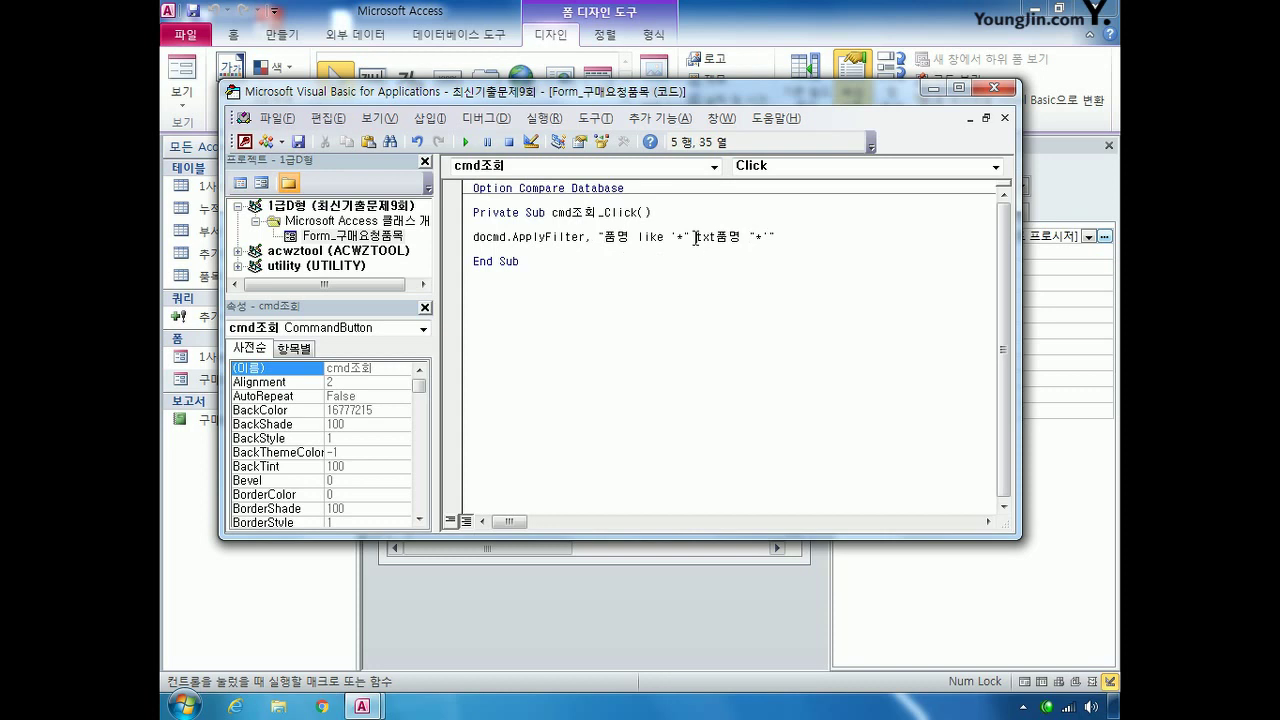
text(&)
key(Right)
key(Right)
key(Right)
key(Right)
key(Right)
text(&)
click(703, 341)
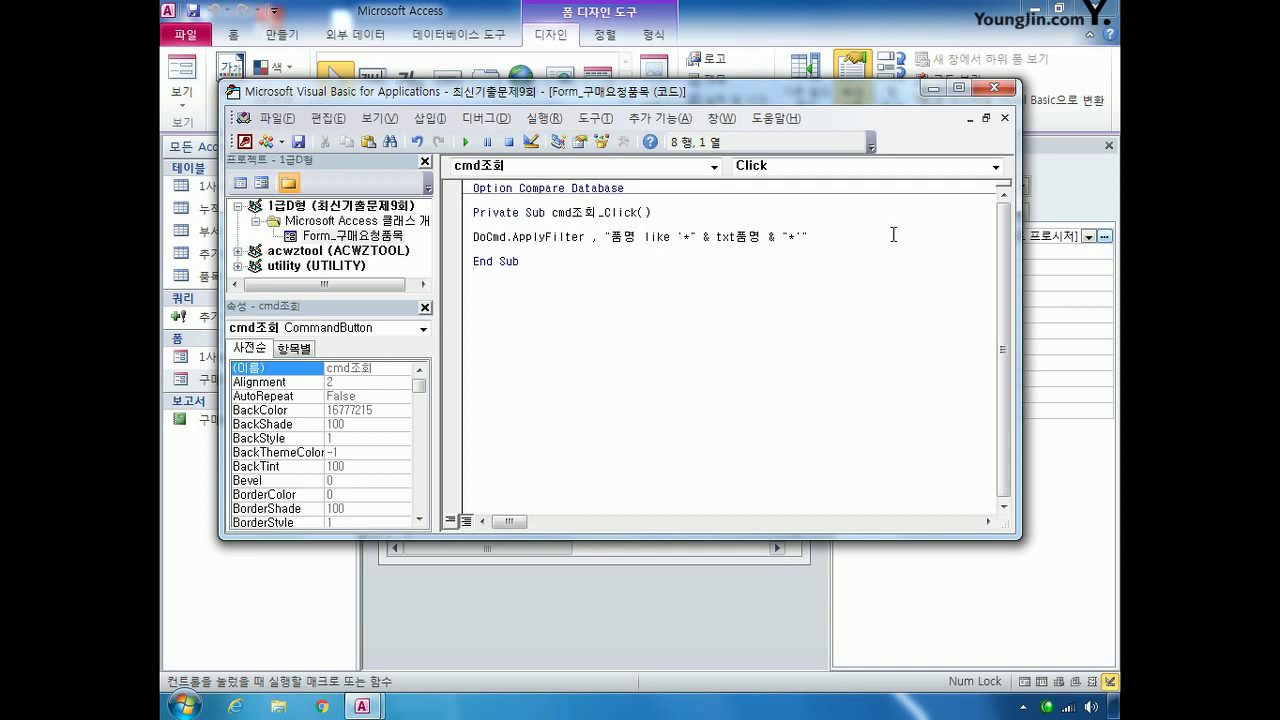
Step: Close the code editor and the 구매요청품목 form, saving the design changes
click(996, 87)
click(790, 170)
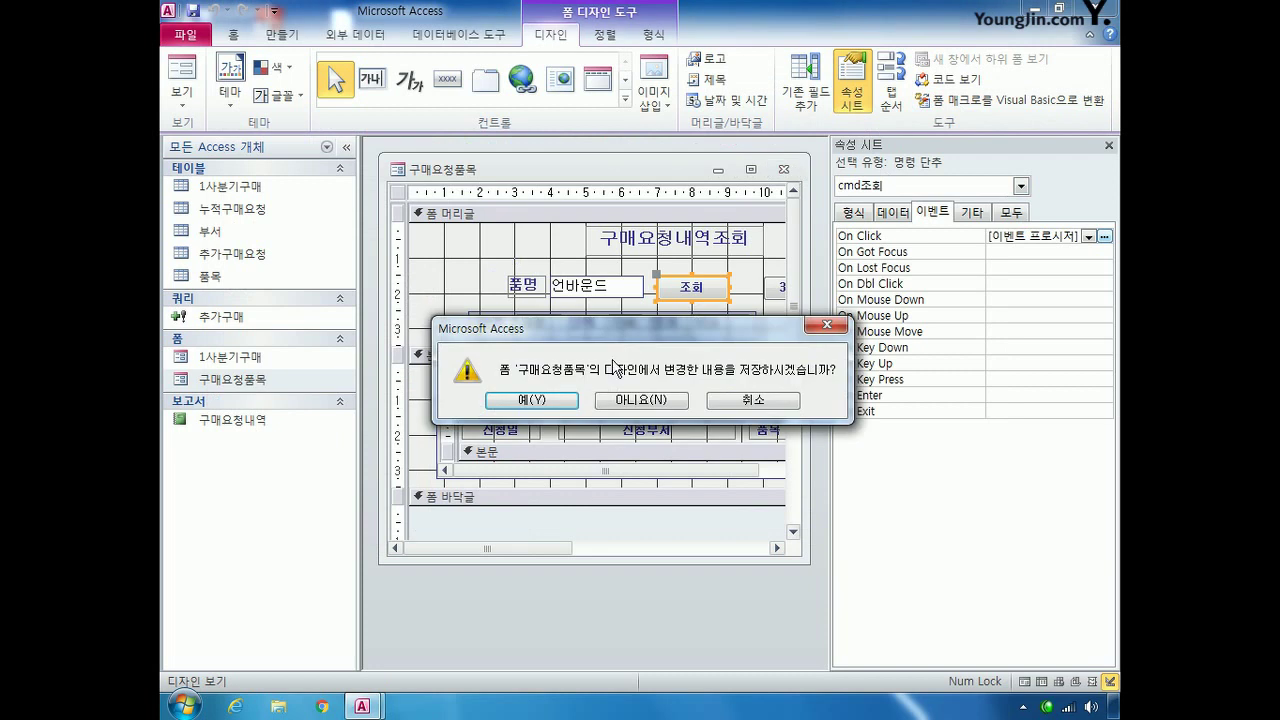
click(545, 403)
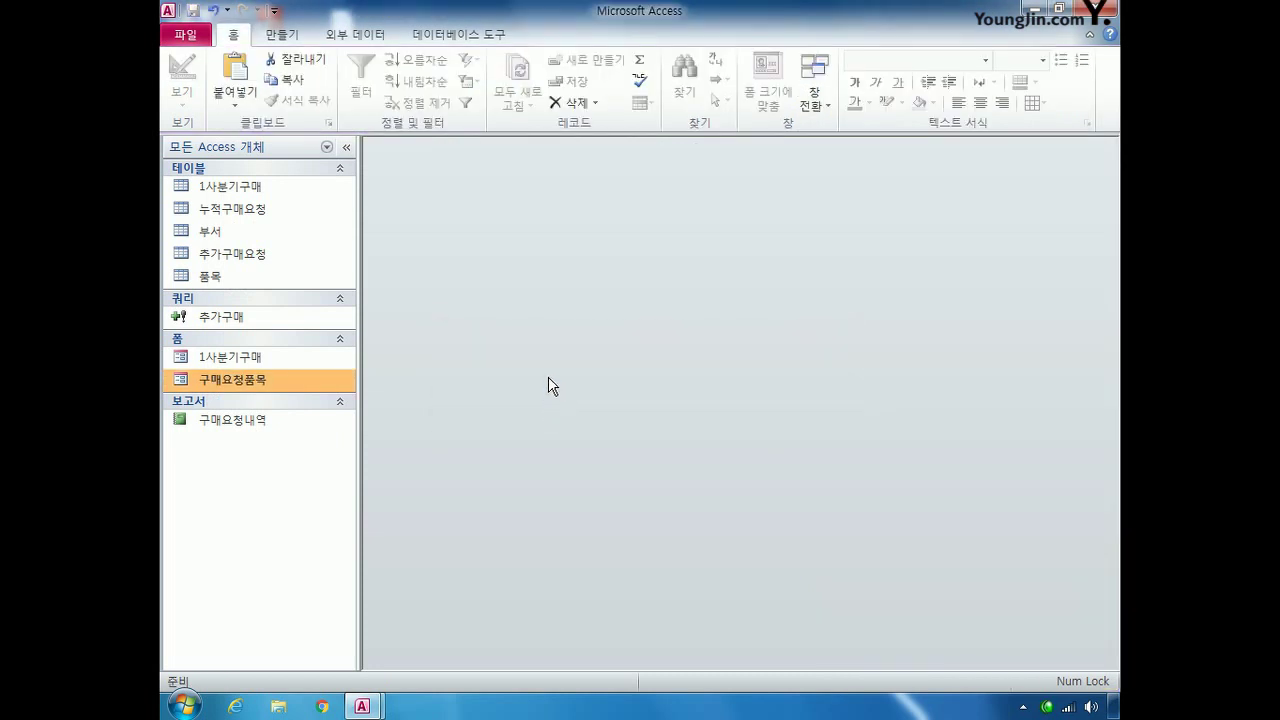
Step: Reopen the 구매요청품목 form in design view and select the 3월내역보기 button
right_click(285, 378)
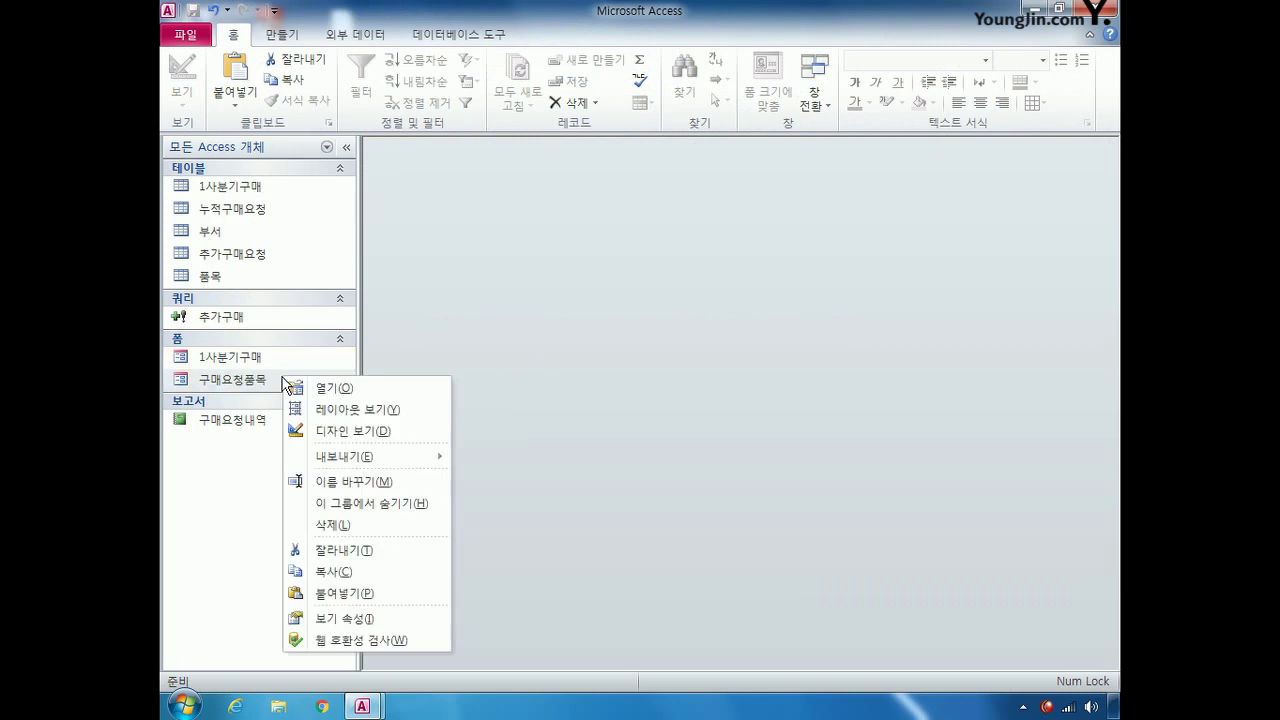
click(346, 432)
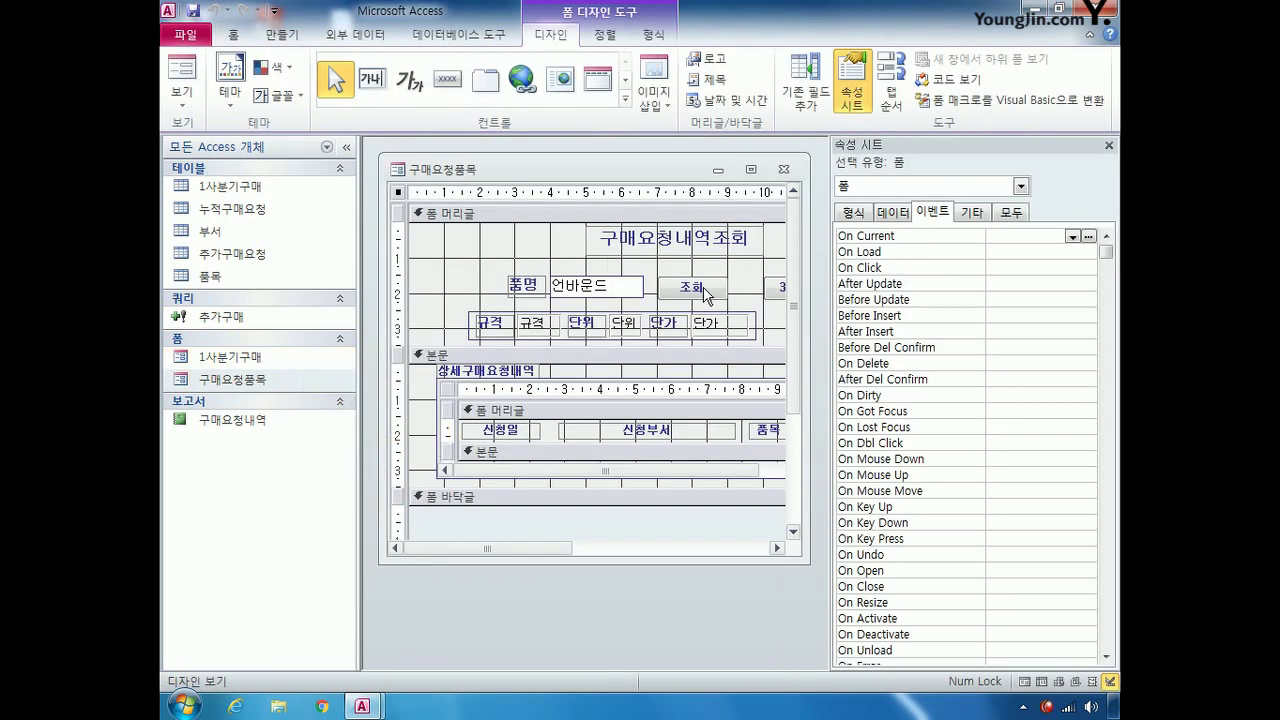
drag(530, 552, 645, 552)
click(661, 279)
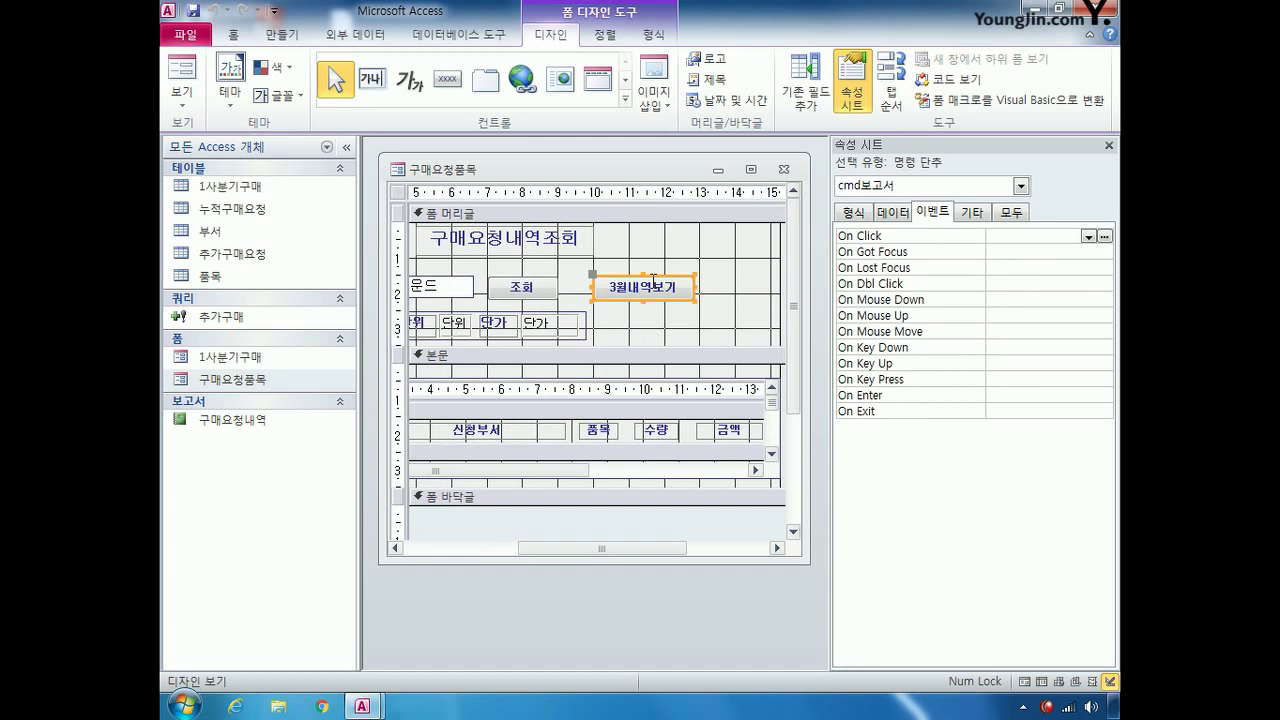
Step: Create a new macro and add an OpenReport action to it
click(279, 35)
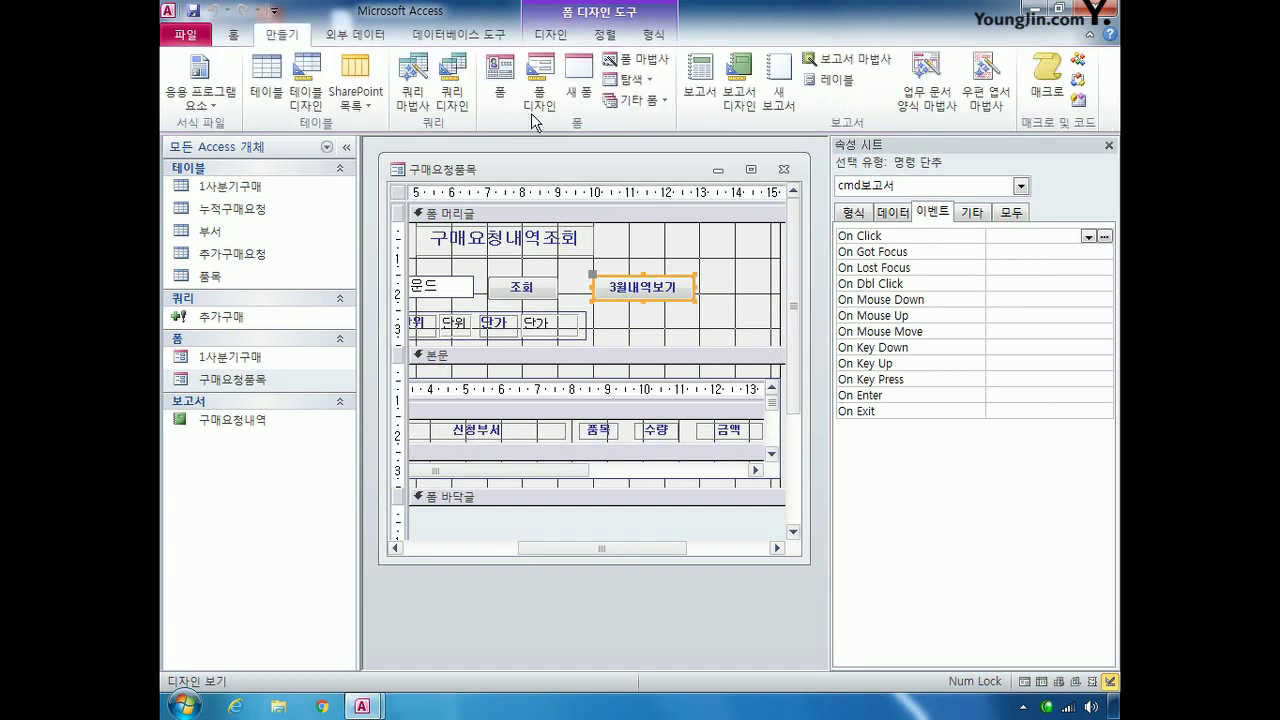
click(1047, 80)
click(586, 231)
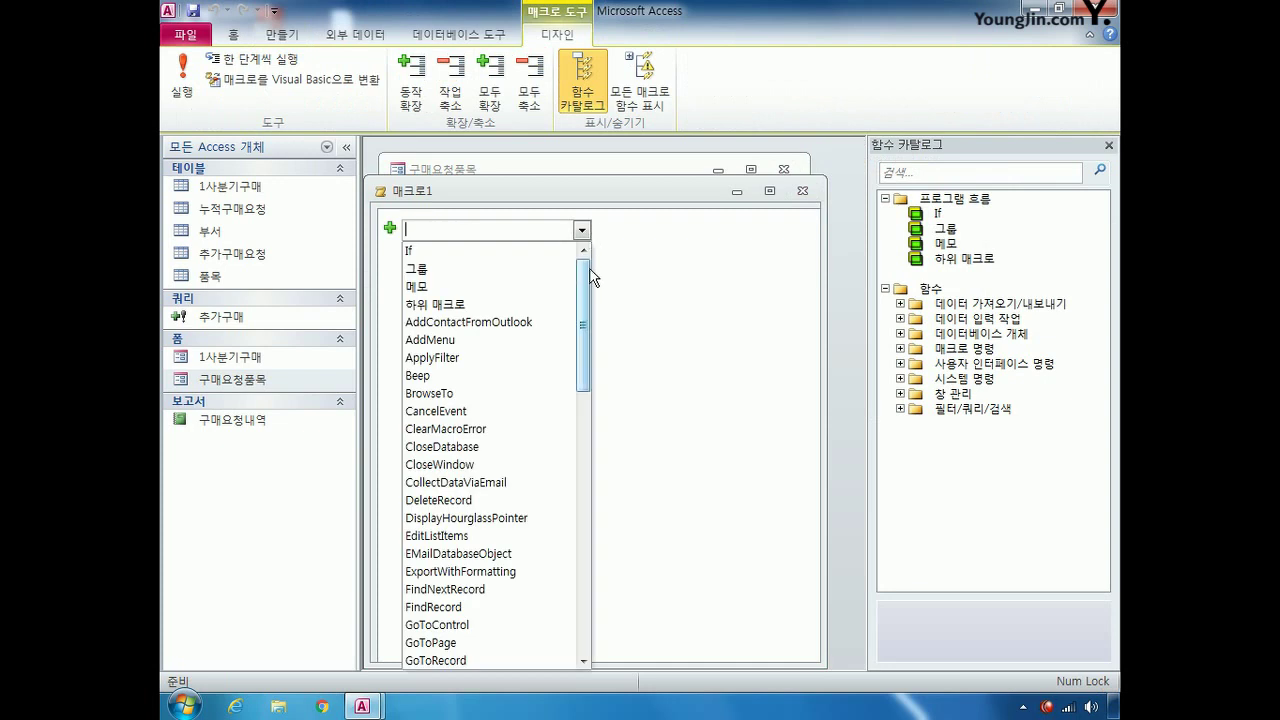
drag(587, 277, 581, 415)
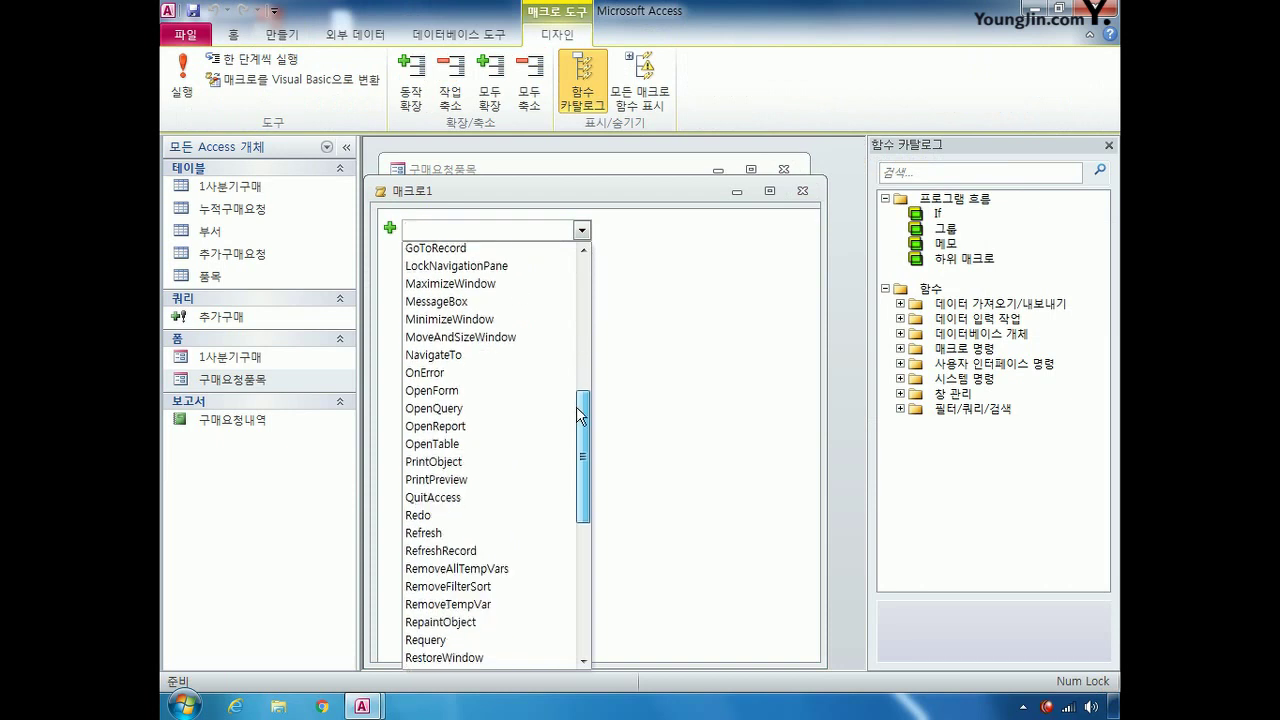
click(523, 426)
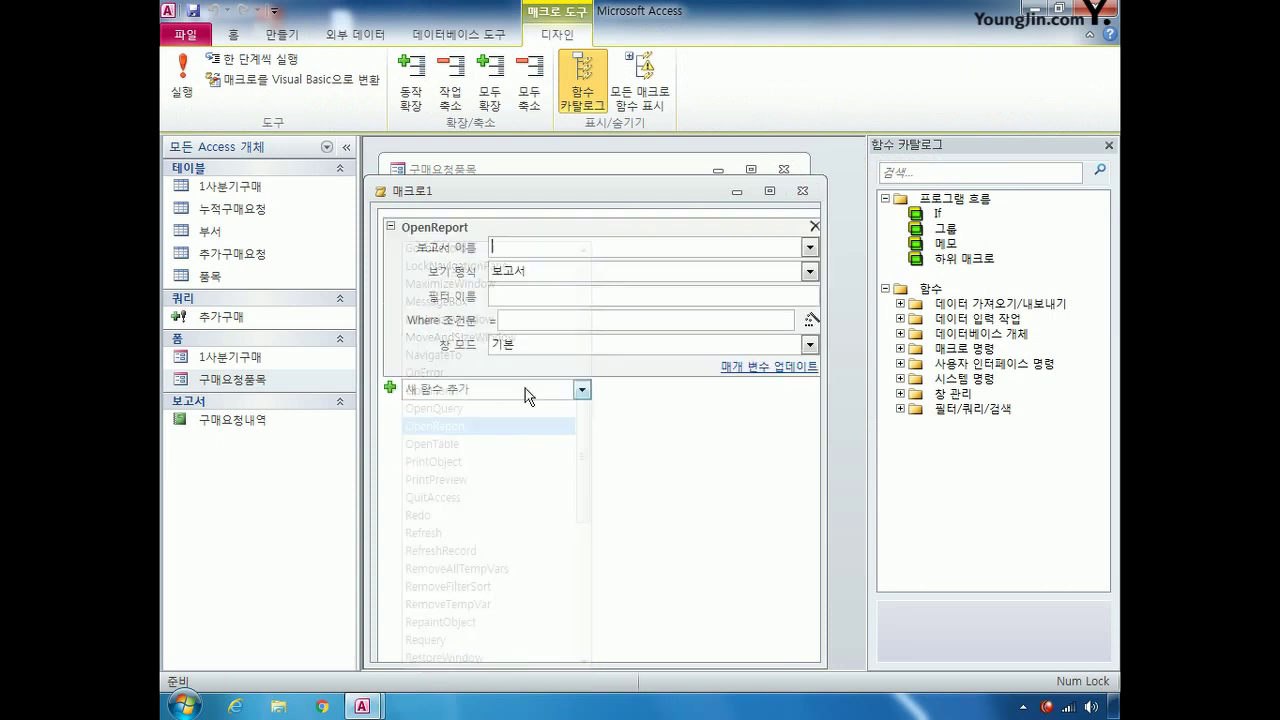
Step: Set the OpenReport action to the 구매요청내역 report with the 인쇄 미리 보기 view
click(808, 250)
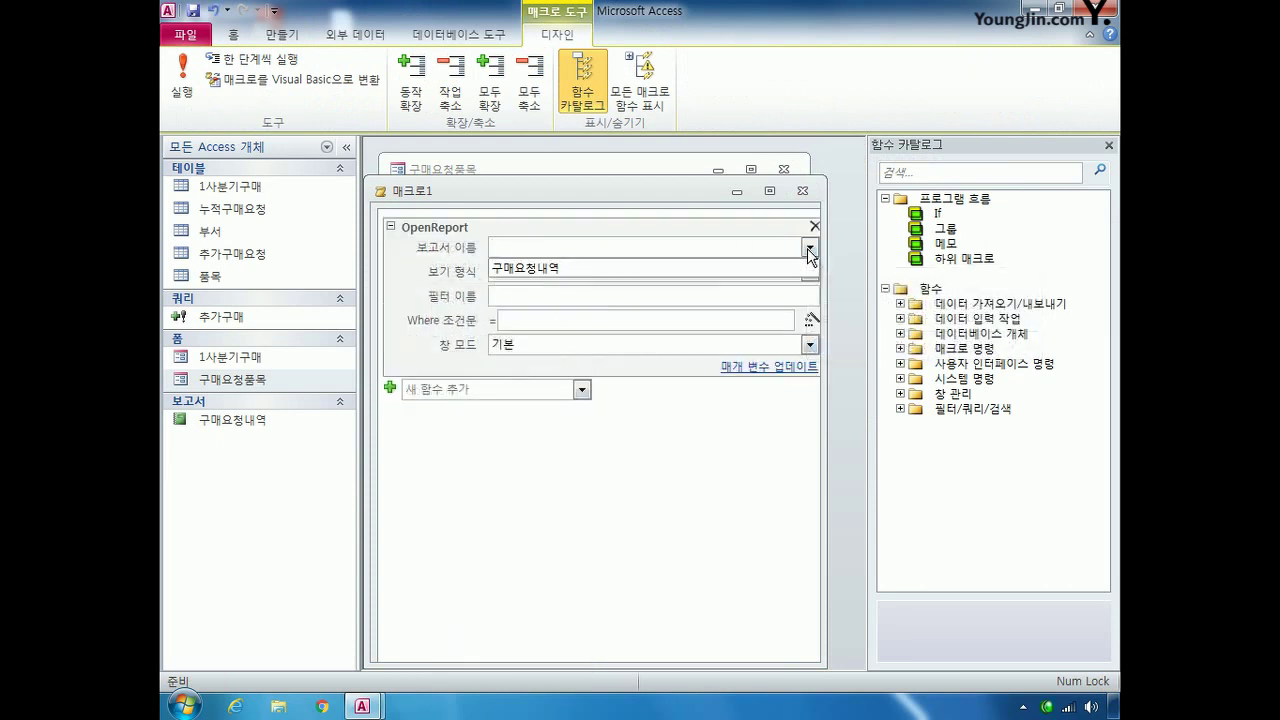
click(712, 270)
click(813, 279)
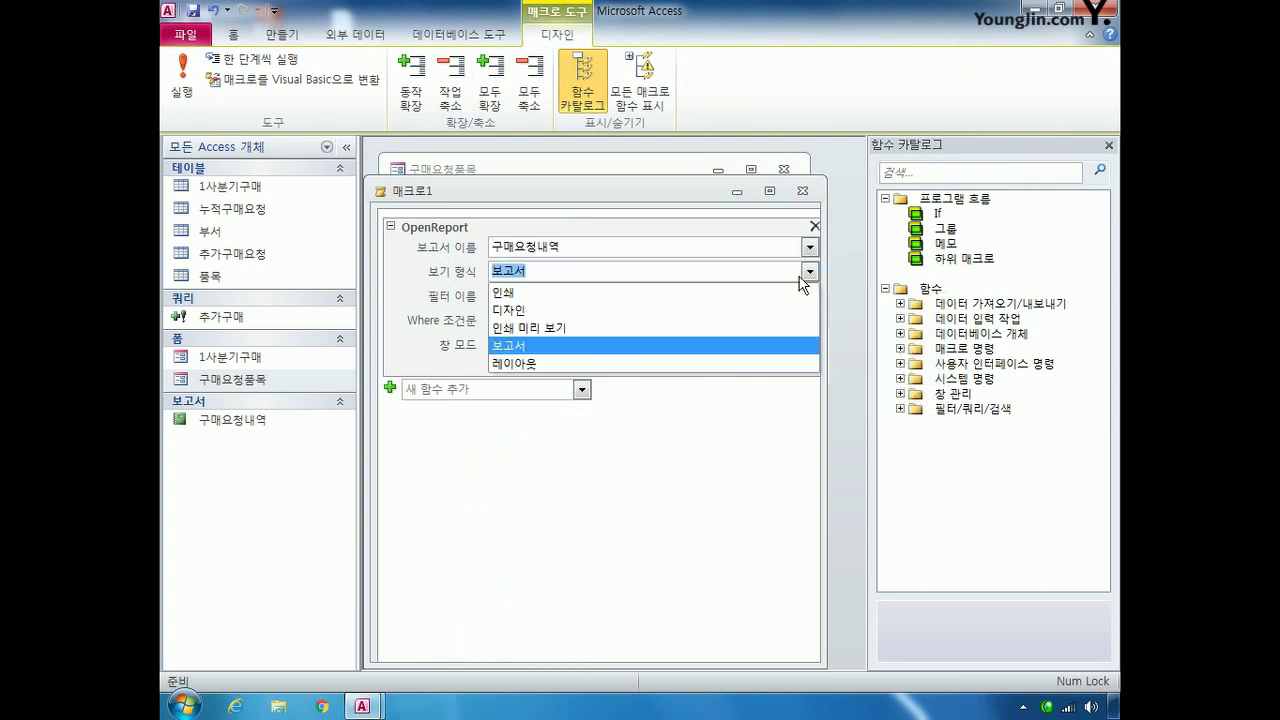
click(683, 323)
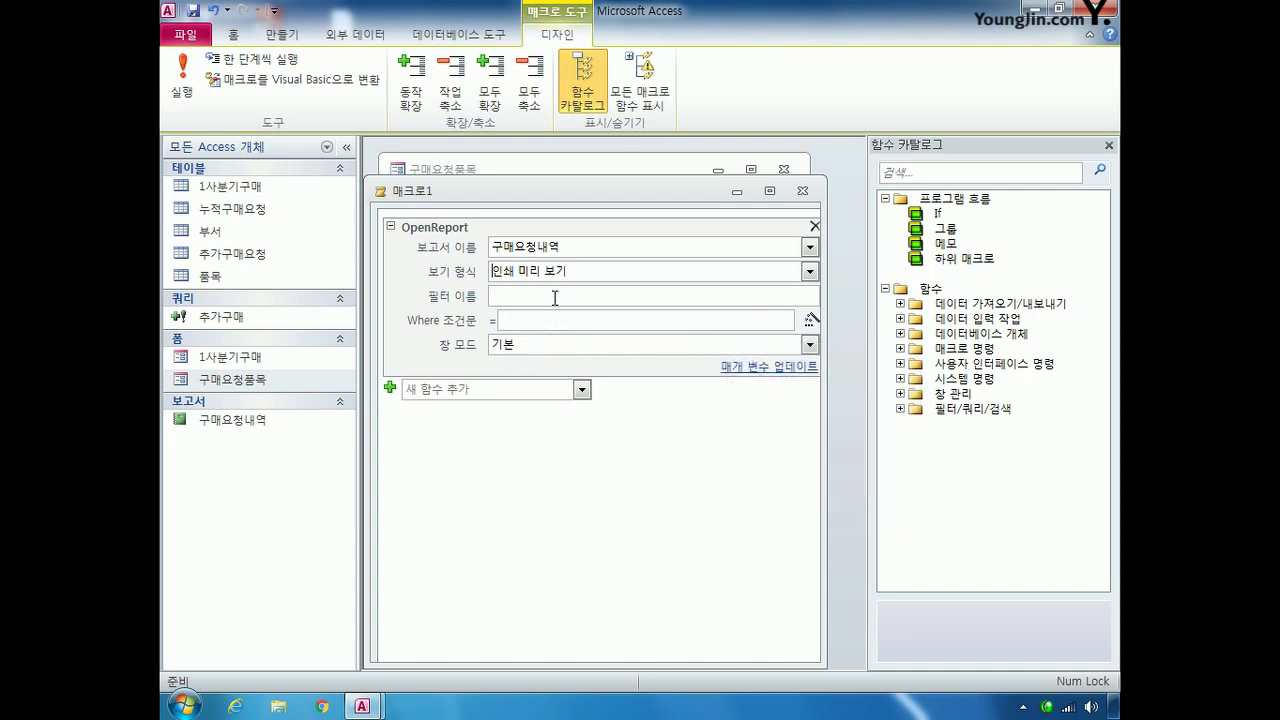
Step: Set the Where condition of the OpenReport action to month([신청일])=3
mouse_move(554, 297)
click(536, 321)
text(ㅡ)
key(BackSpace)
text(month()
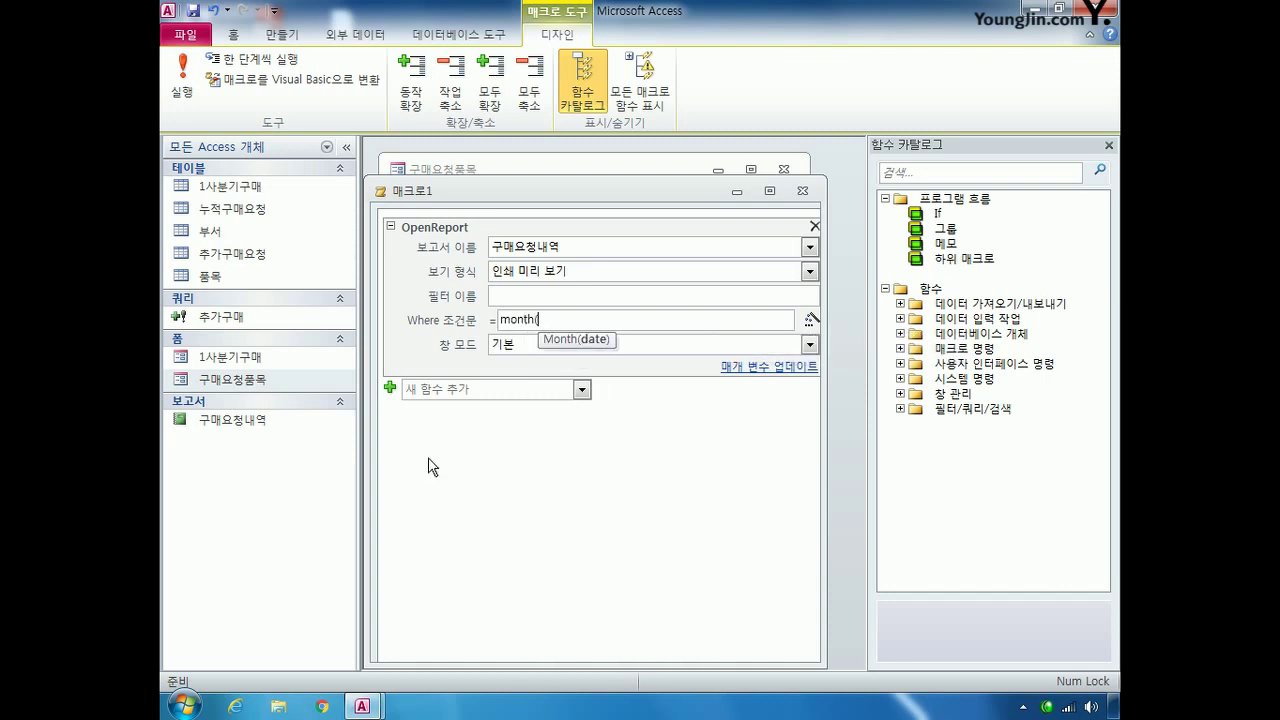
text([신청이ㄹ)
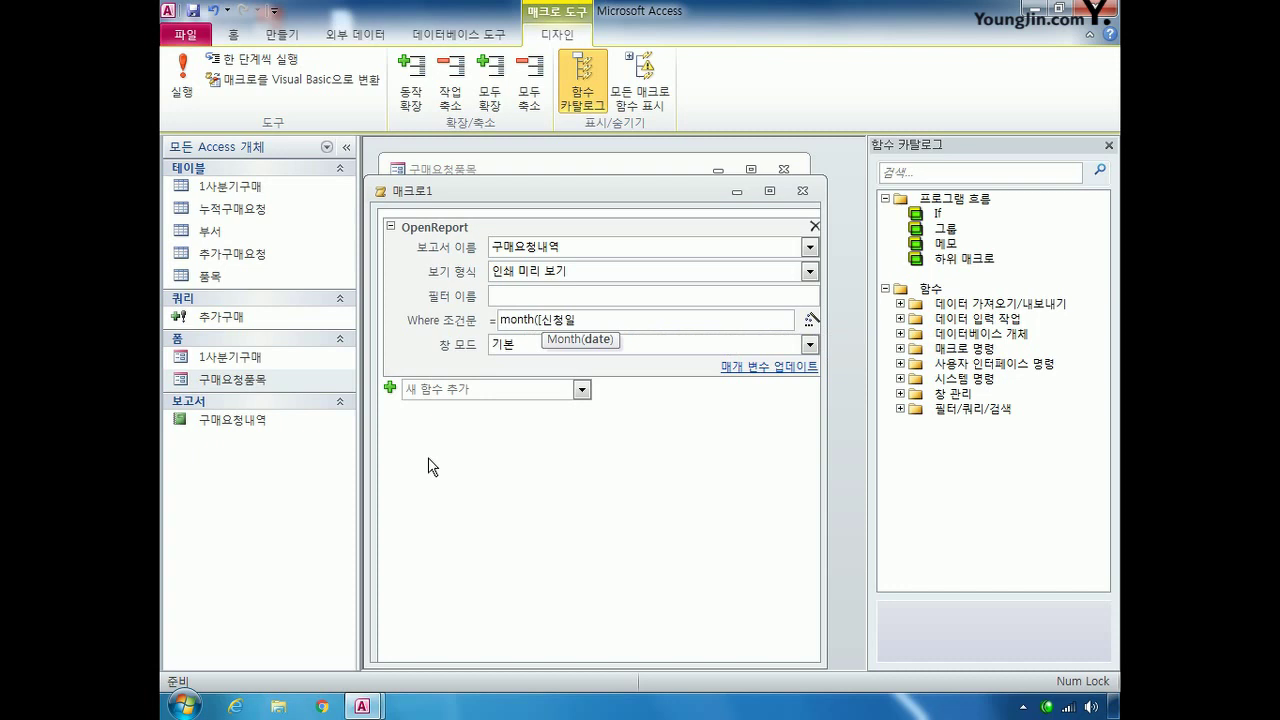
text(])
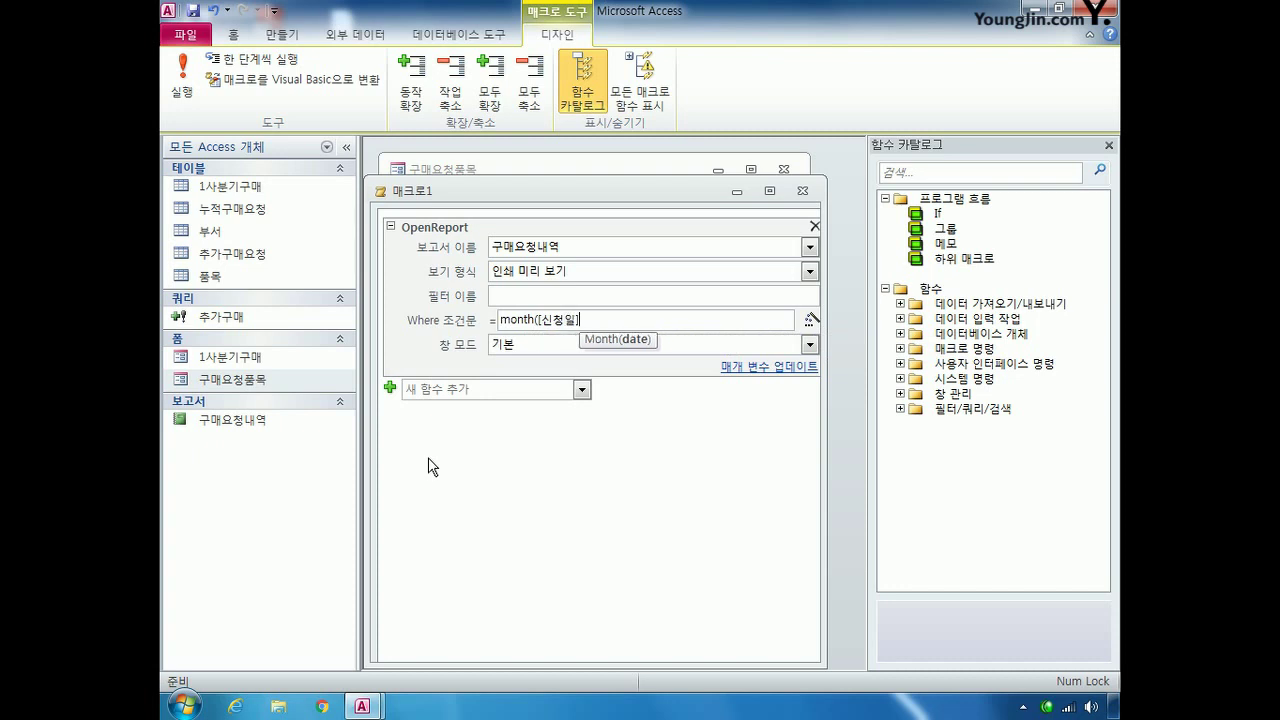
text()=)
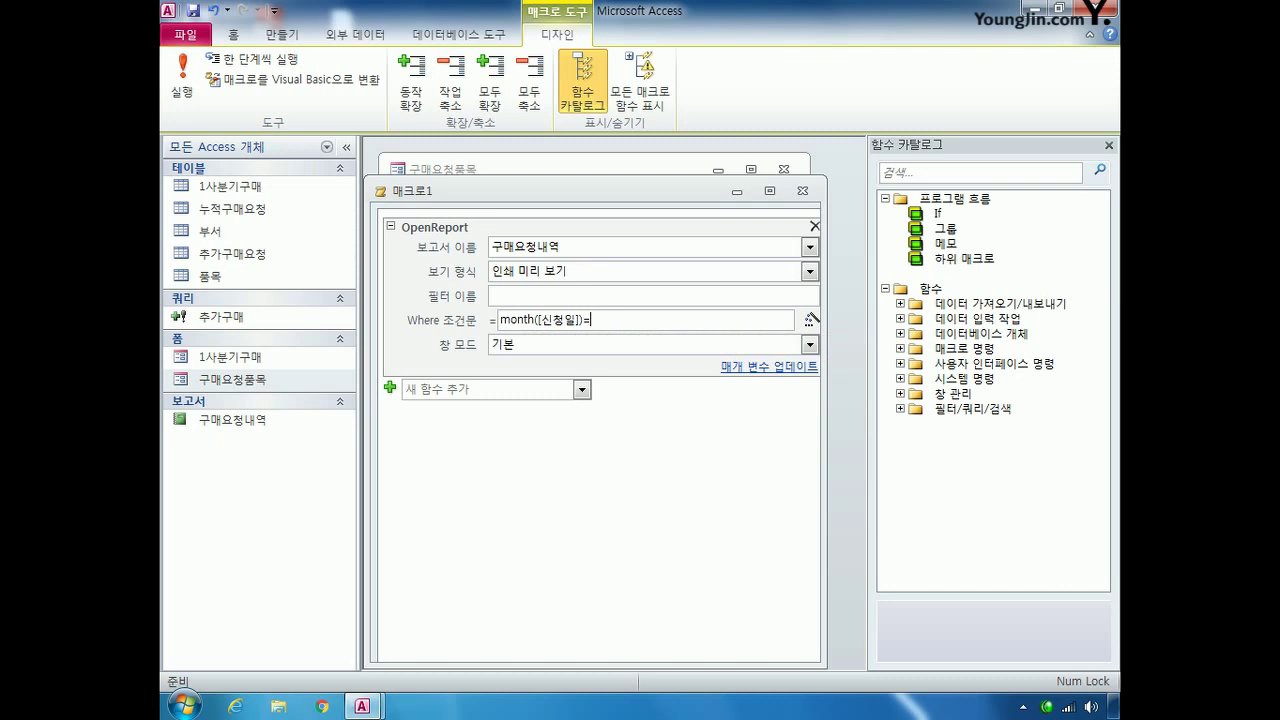
text(3)
Step: Close the macro and save it under the name 3월내역보기
click(802, 190)
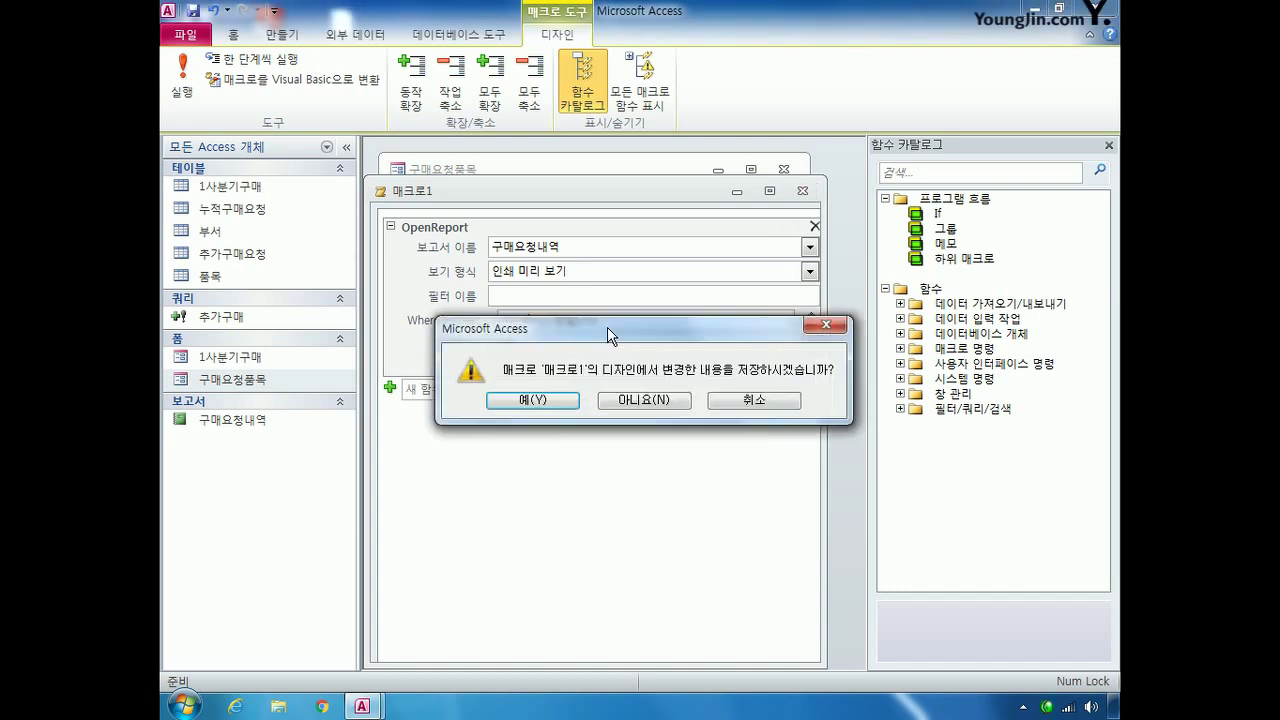
click(548, 401)
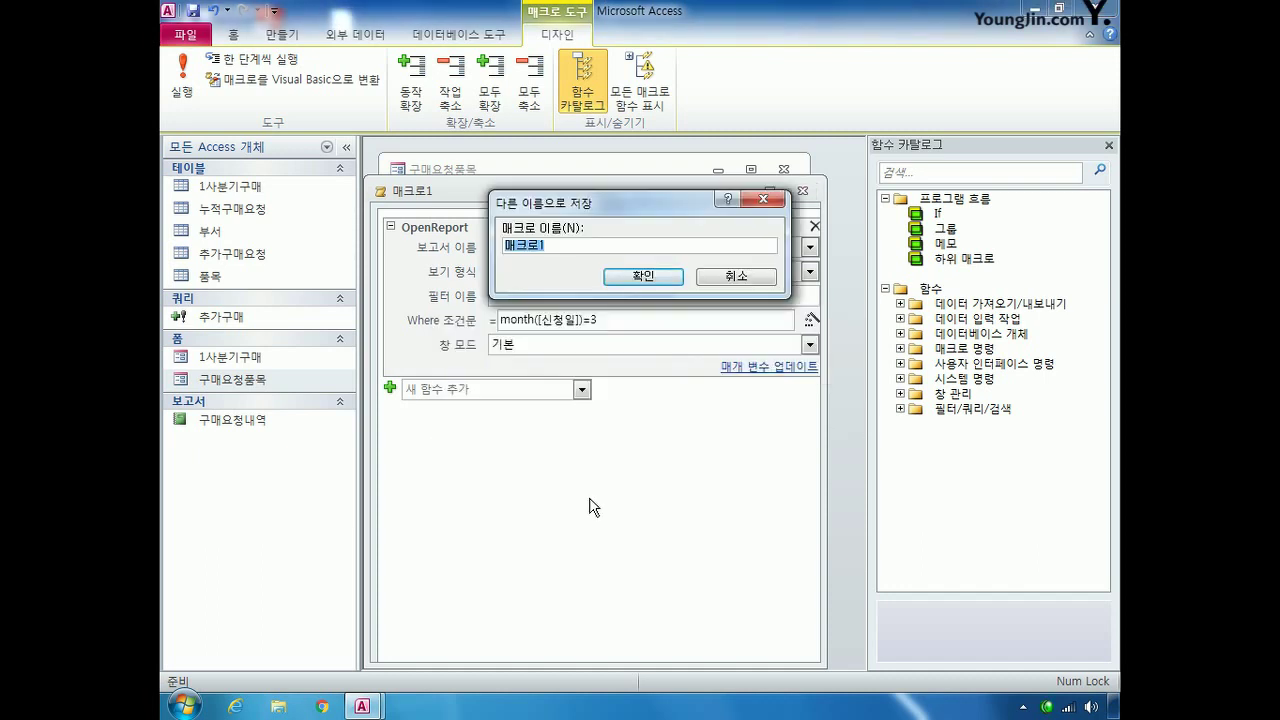
text(3월내역)
text(보기)
key(Return)
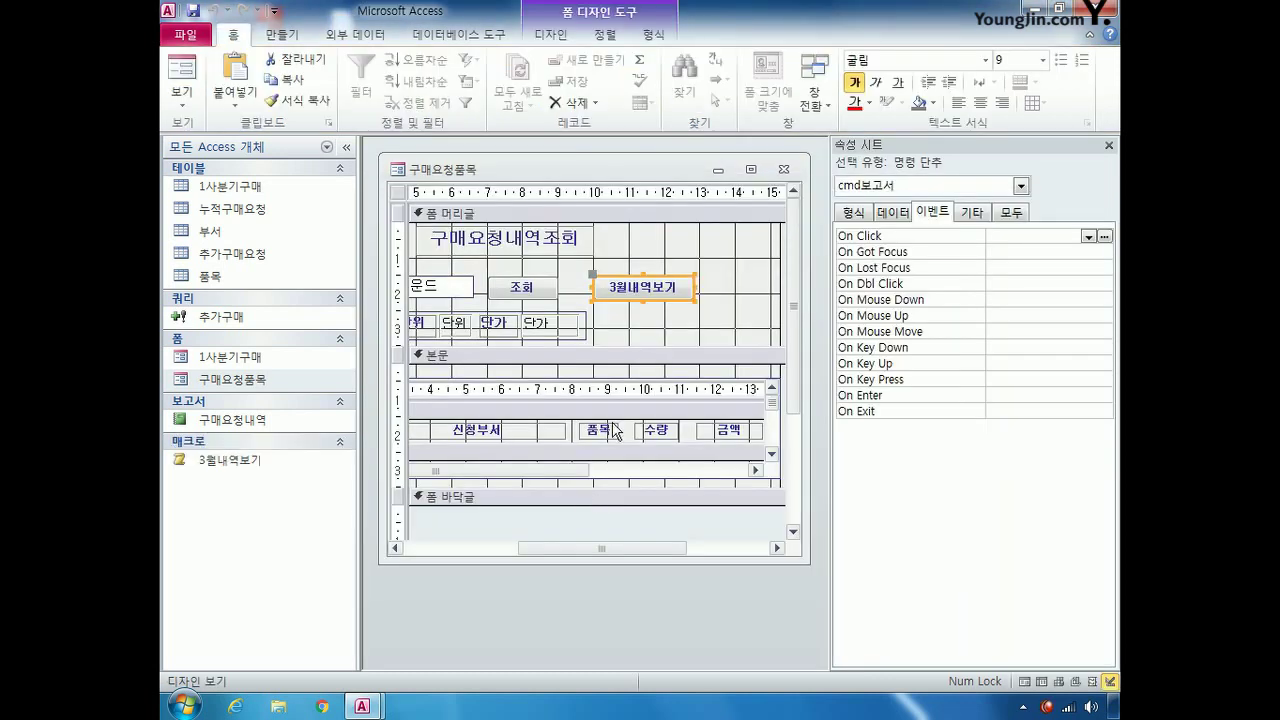
Step: Assign the 3월내역보기 macro to the On Click event of cmd보고서, and close the form, saving it
click(1088, 237)
click(1030, 250)
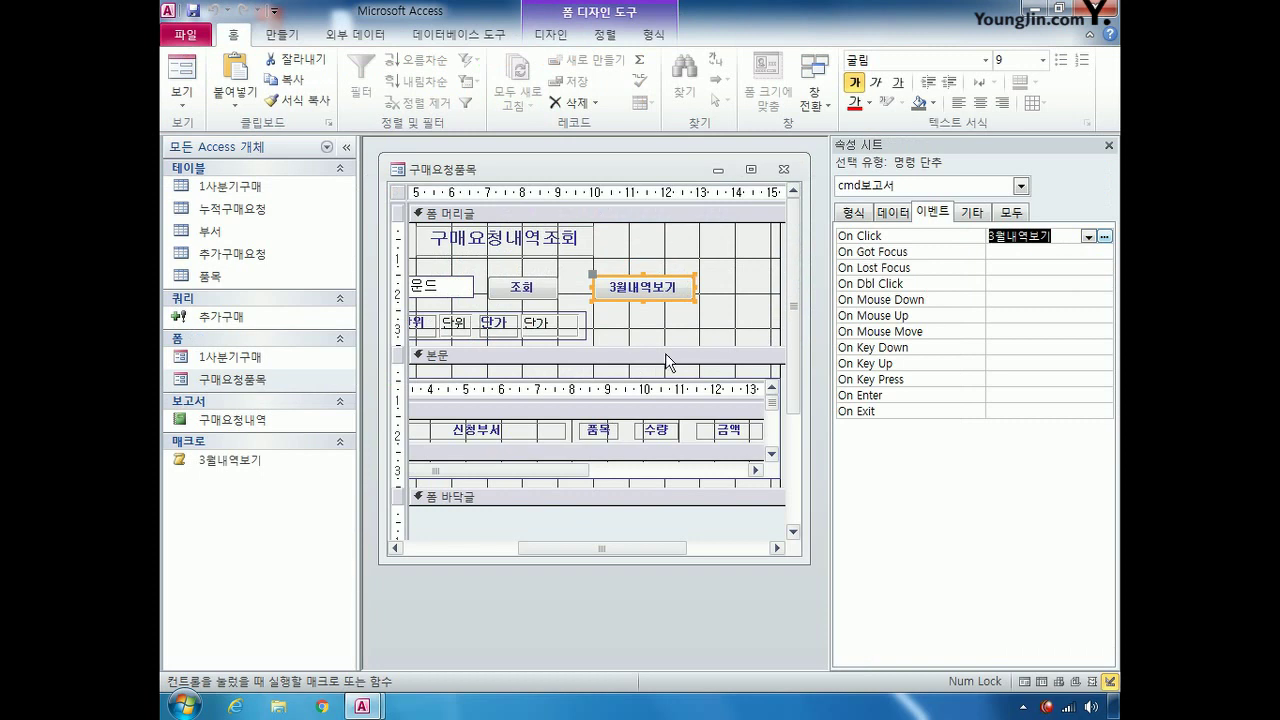
click(783, 169)
click(566, 408)
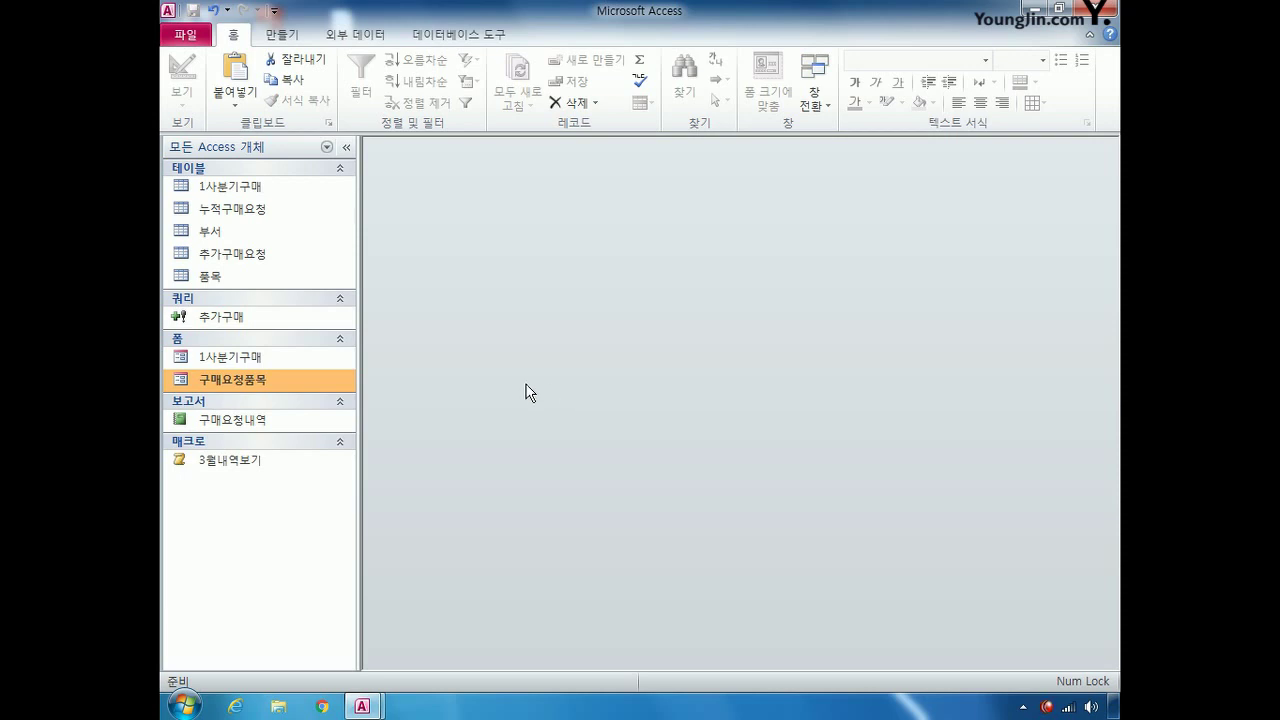
Step: Create a new query in design view based on the 1사분기구매 table
click(283, 36)
click(470, 105)
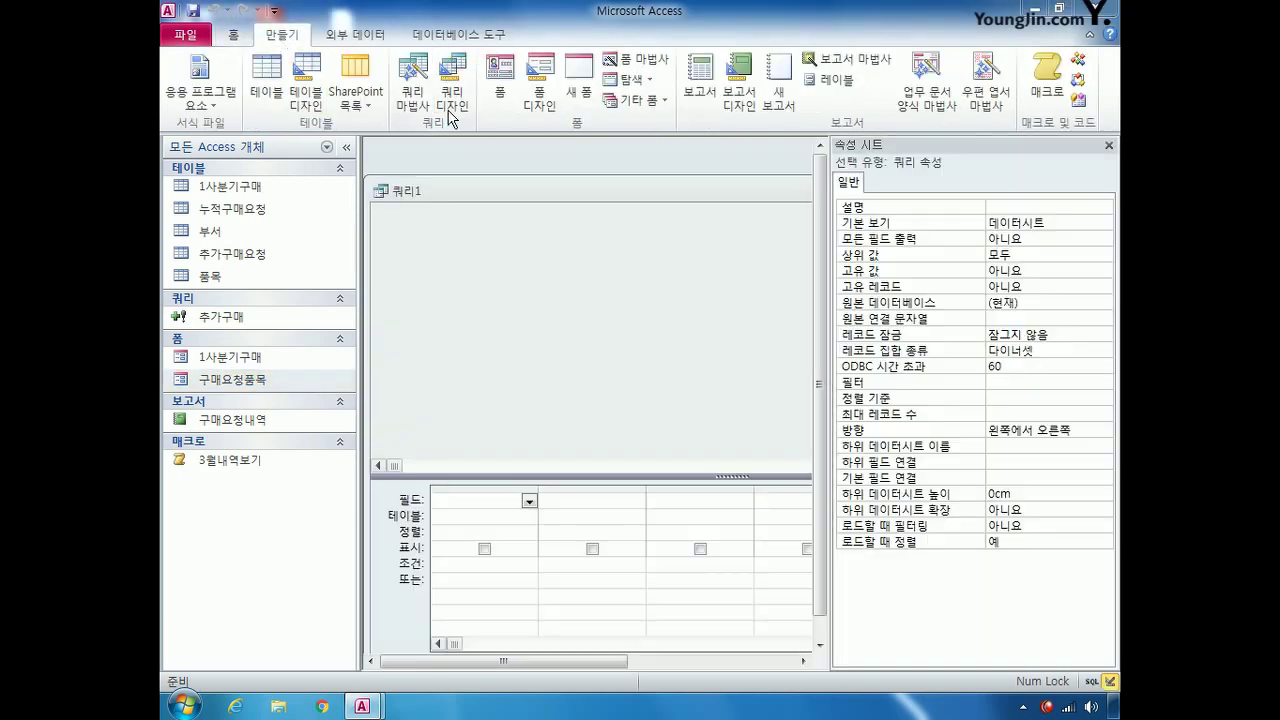
double_click(533, 458)
click(772, 673)
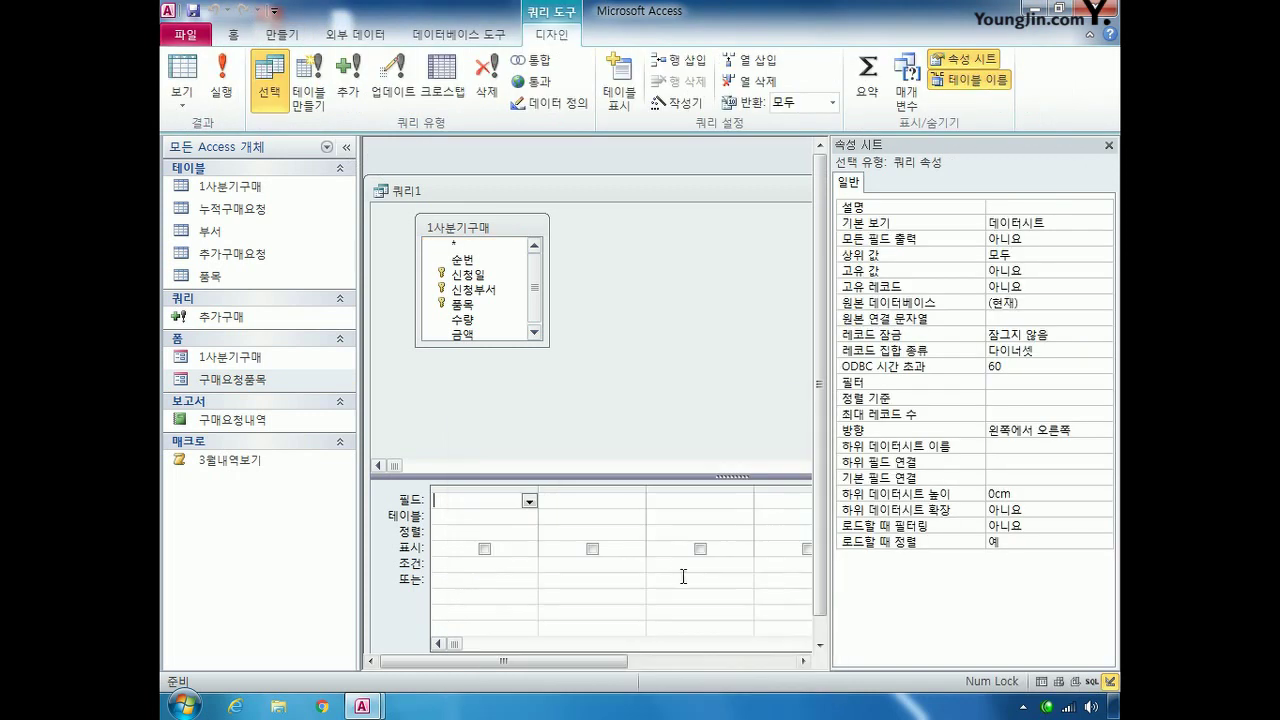
Step: Collapse the navigation pane and close the property sheet to make room for the query design window
click(346, 147)
click(1108, 145)
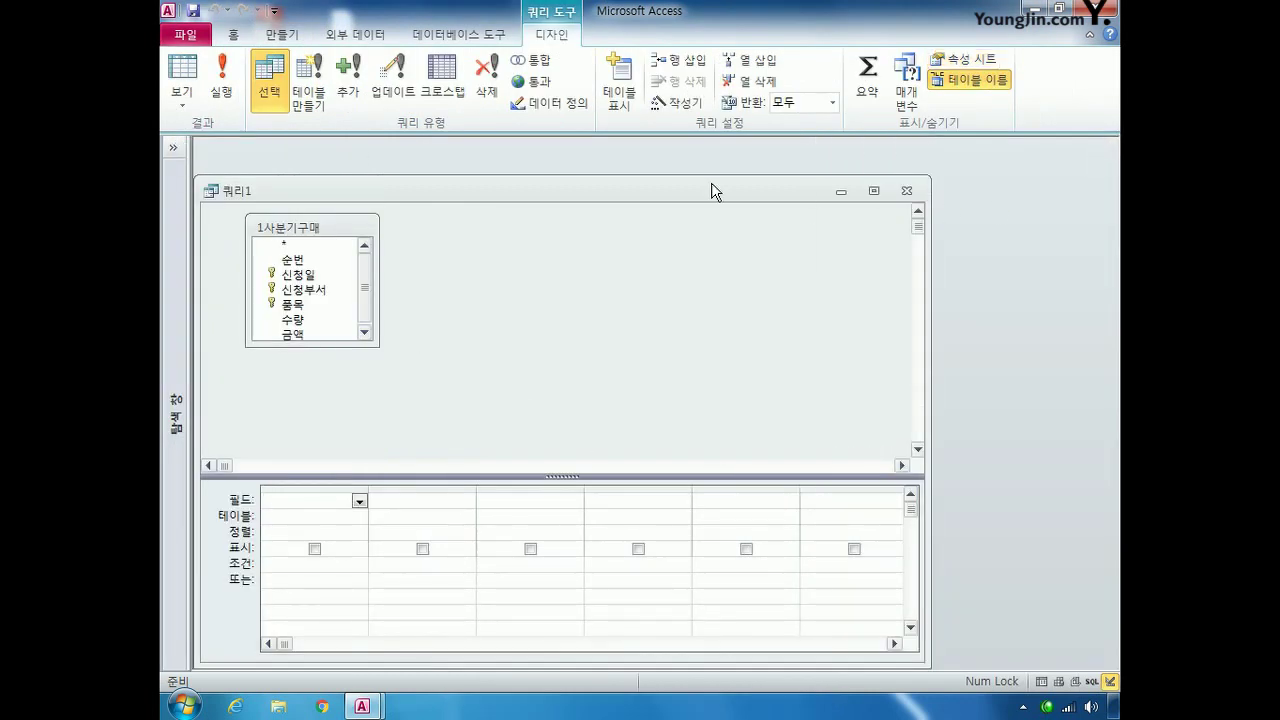
drag(714, 190, 718, 163)
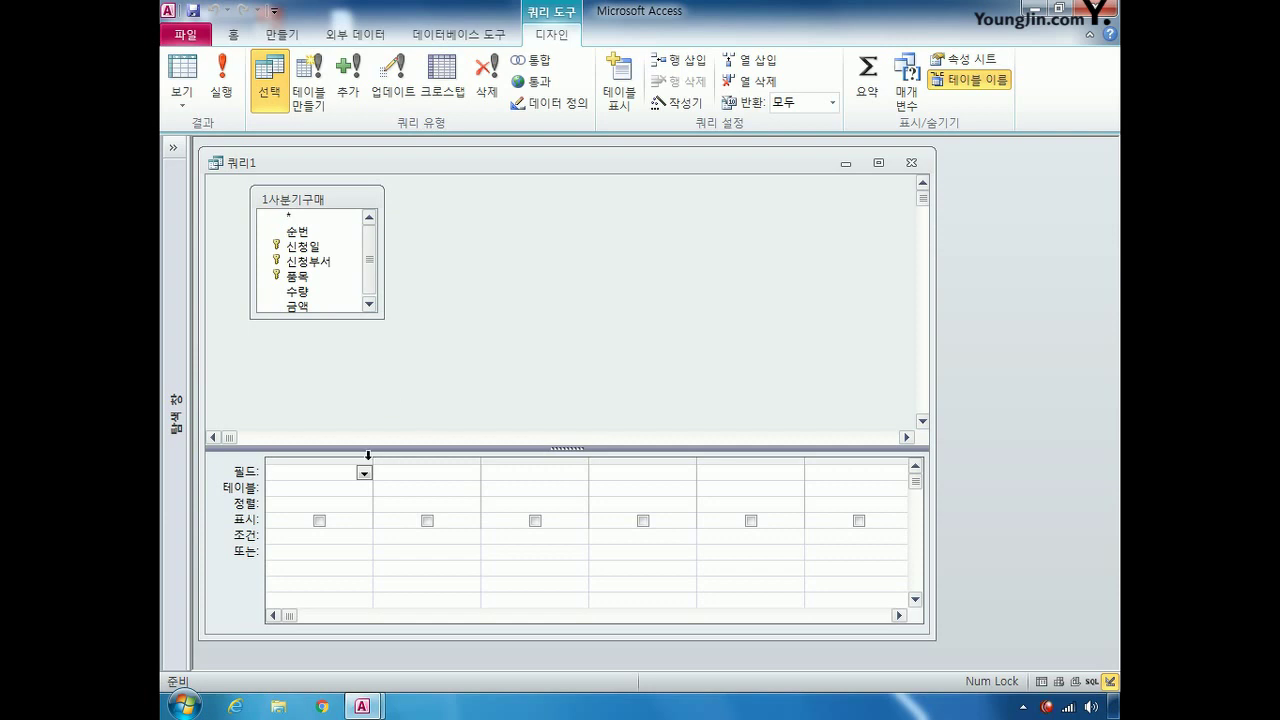
Step: Enter the calculated field 신청요일:weekday([신청일]) in the first query column, widening the column to fit a long expression
drag(372, 458, 518, 458)
text(tlsc)
key(BackSpace)
key(BackSpace)
key(BackSpace)
key(BackSpace)
text(신청요일)
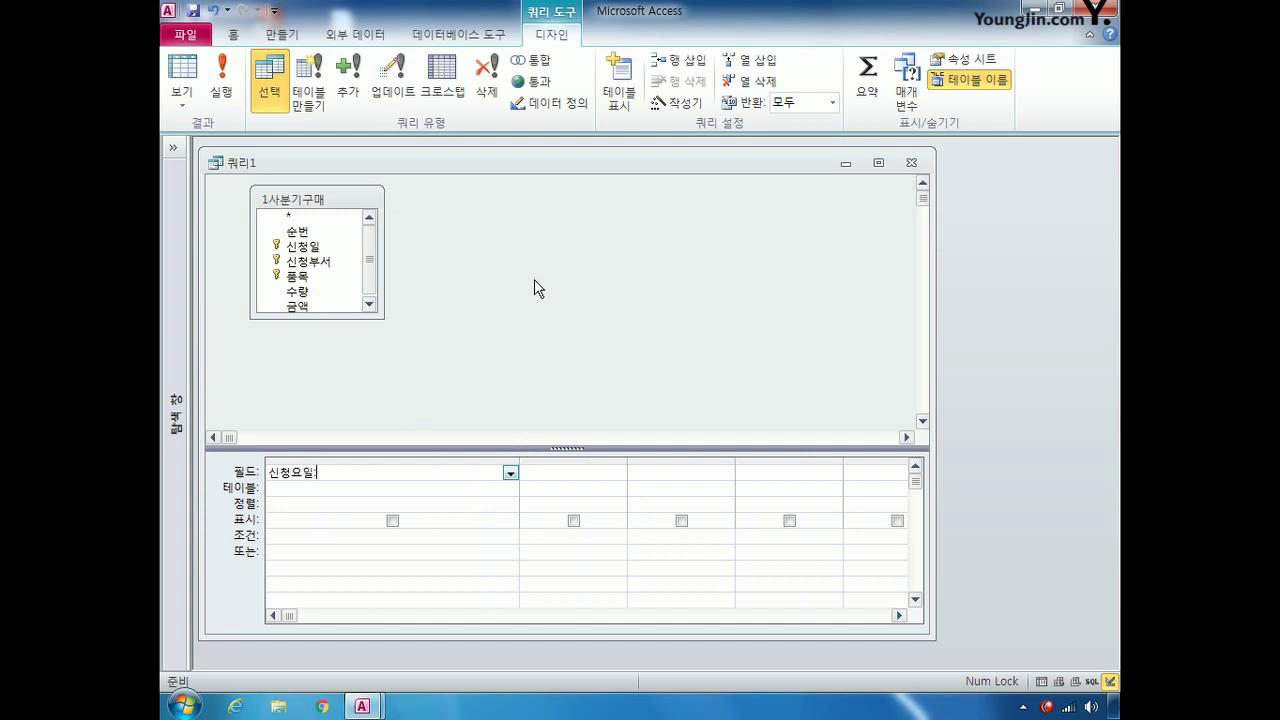
text(:weekday([신청일]))
text())
text())
click(484, 518)
drag(517, 457, 795, 463)
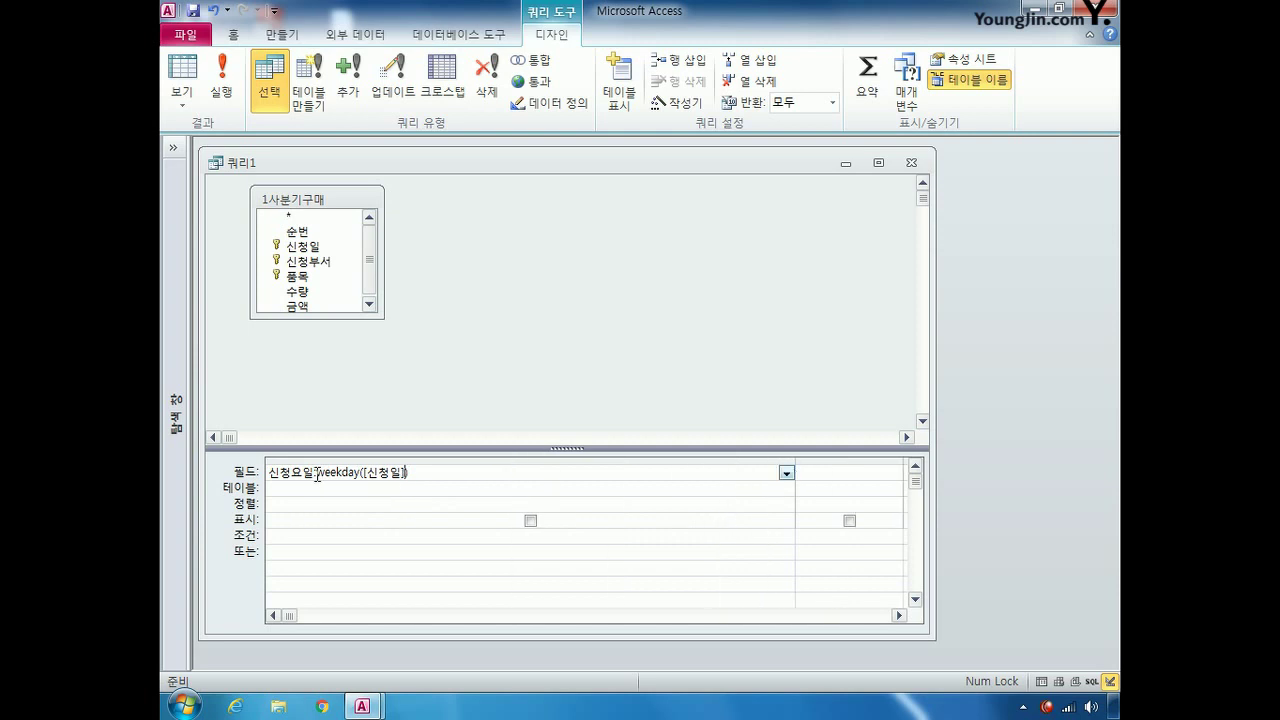
Step: Wrap the weekday([신청일]) expression of the 신청요일 field in a choose function
key(Left)
key(Left)
key(Left)
key(Left)
key(Left)
key(Left)
key(Left)
key(Left)
key(Left)
key(Left)
key(Left)
key(Left)
key(Left)
key(Left)
key(Left)
key(Left)
text(choose)
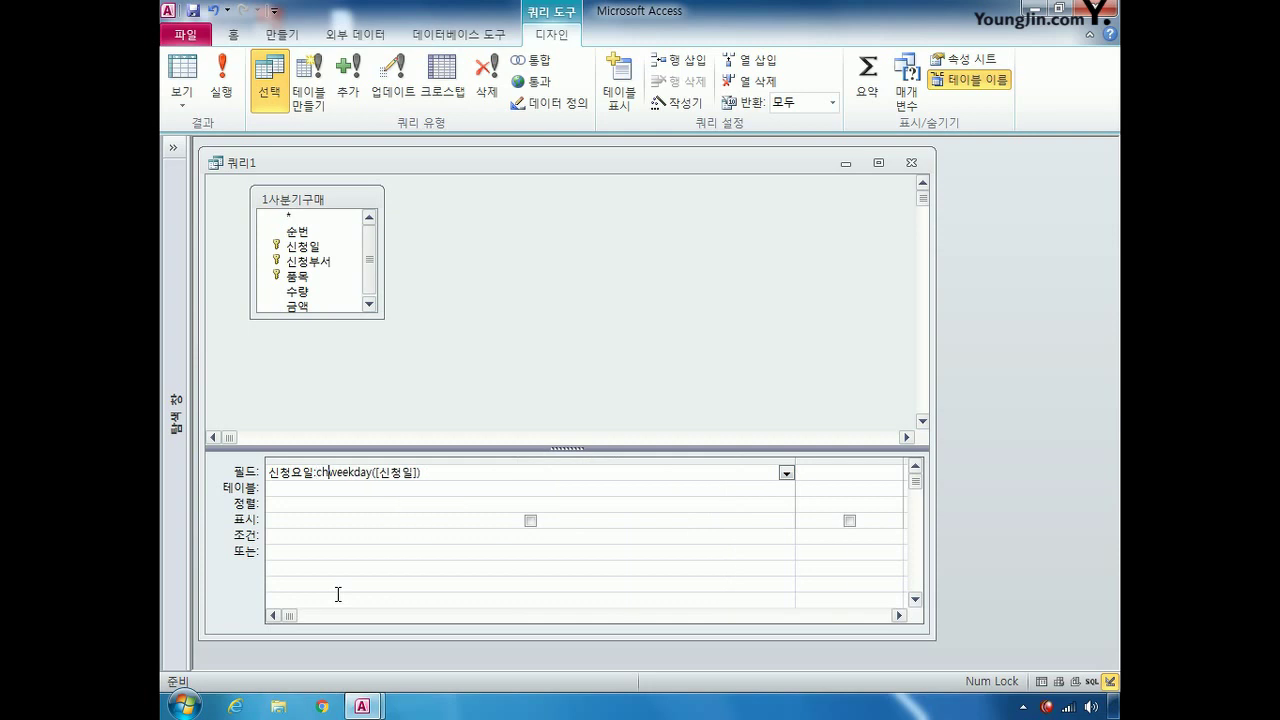
text(()
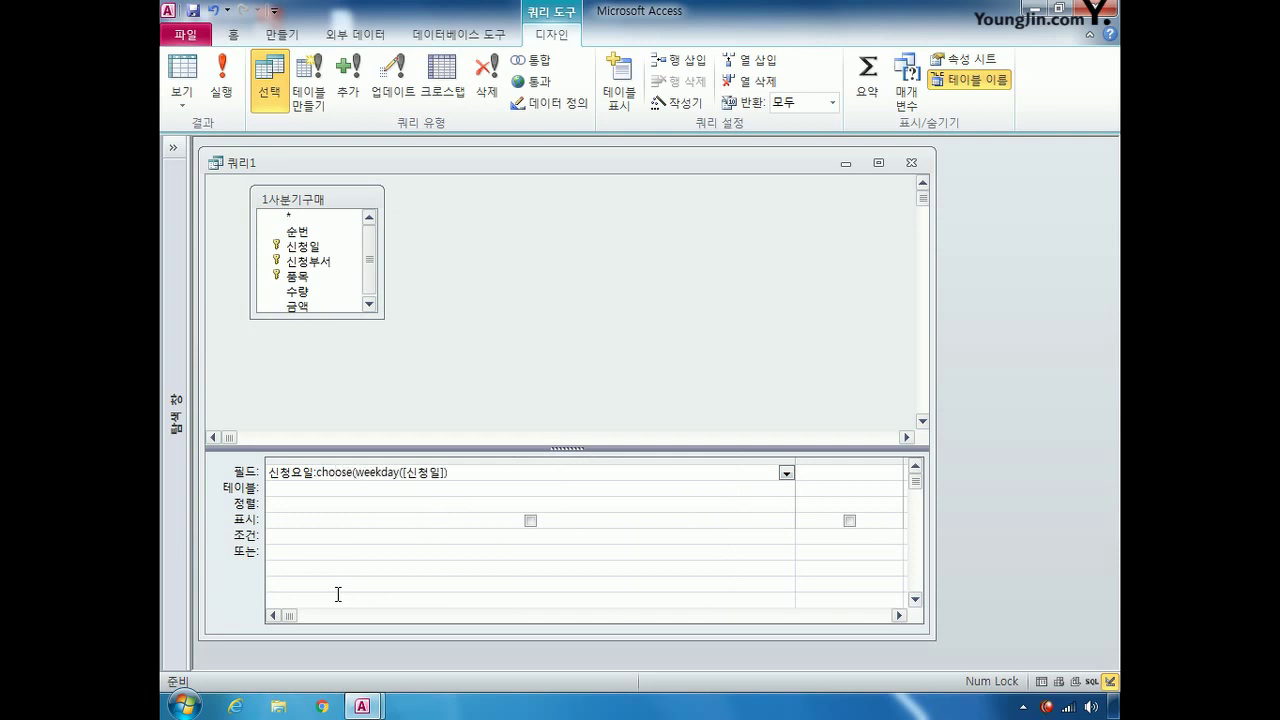
key(End)
text()))
Step: Add "일요일", "월요일", "화요일" and "수요일" as choices after the weekday argument of the choose function
key(shift+Left)
key(shift+Left)
key(shift+Left)
key(shift+Left)
key(shift+Left)
key(shift+Left)
key(shift+Left)
key(shift+Left)
key(shift+Left)
key(shift+Left)
key(shift+Left)
key(shift+Left)
key(shift+Left)
key(shift+Left)
key(shift+Left)
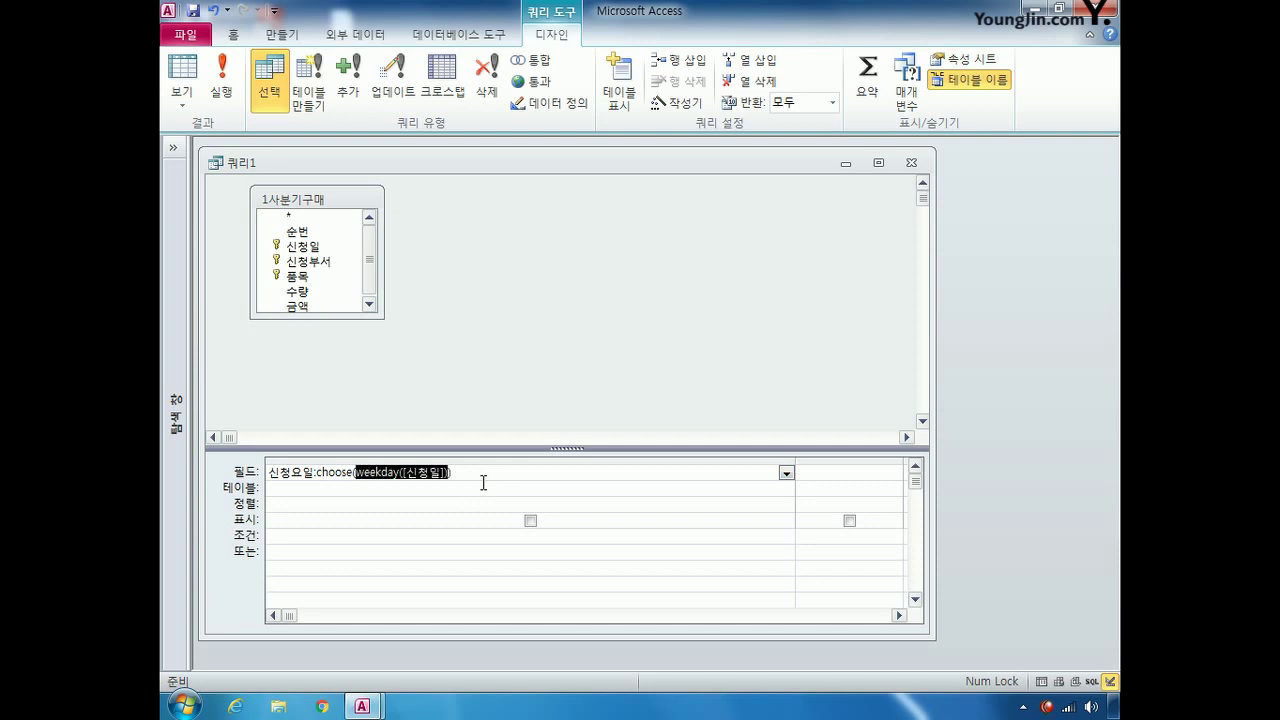
key(Left)
key(Right)
key(Right)
key(Right)
key(Right)
key(Right)
key(Right)
key(Right)
text())
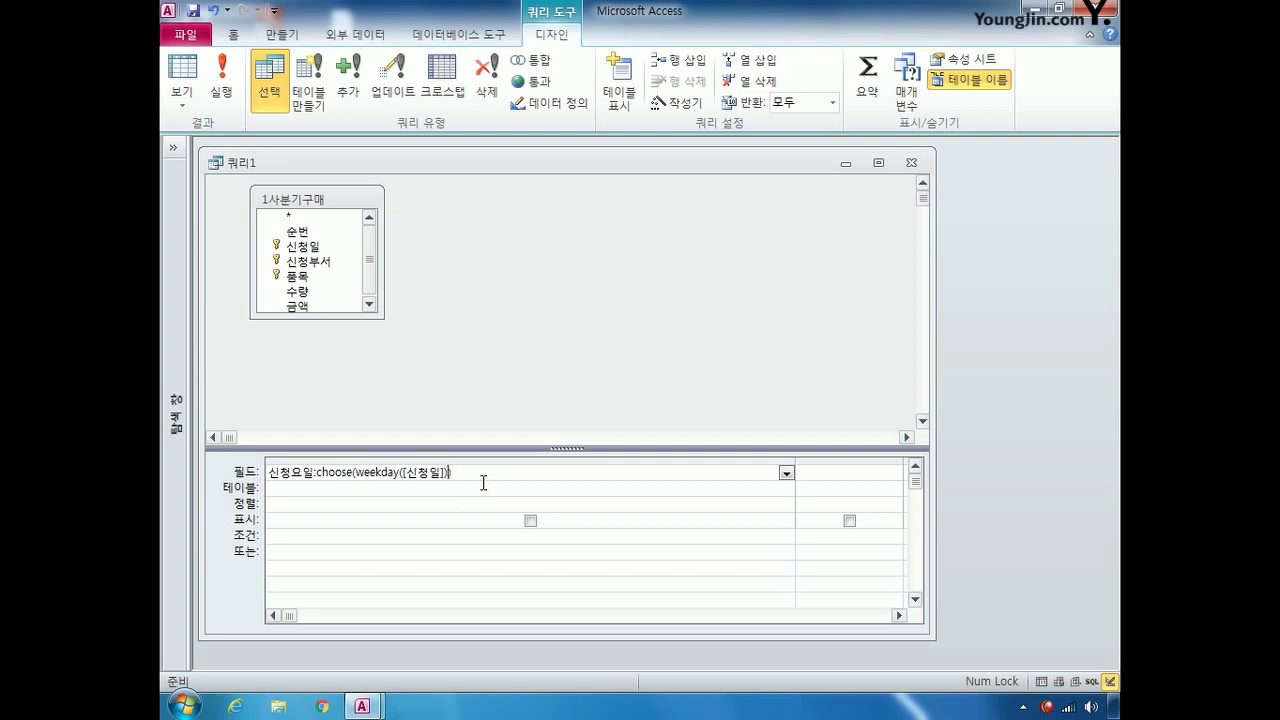
text(,"","","")
key(Left)
key(Left)
text(일요일","월요일","화요일)
key(Right)
key(Right)
text(수요일")
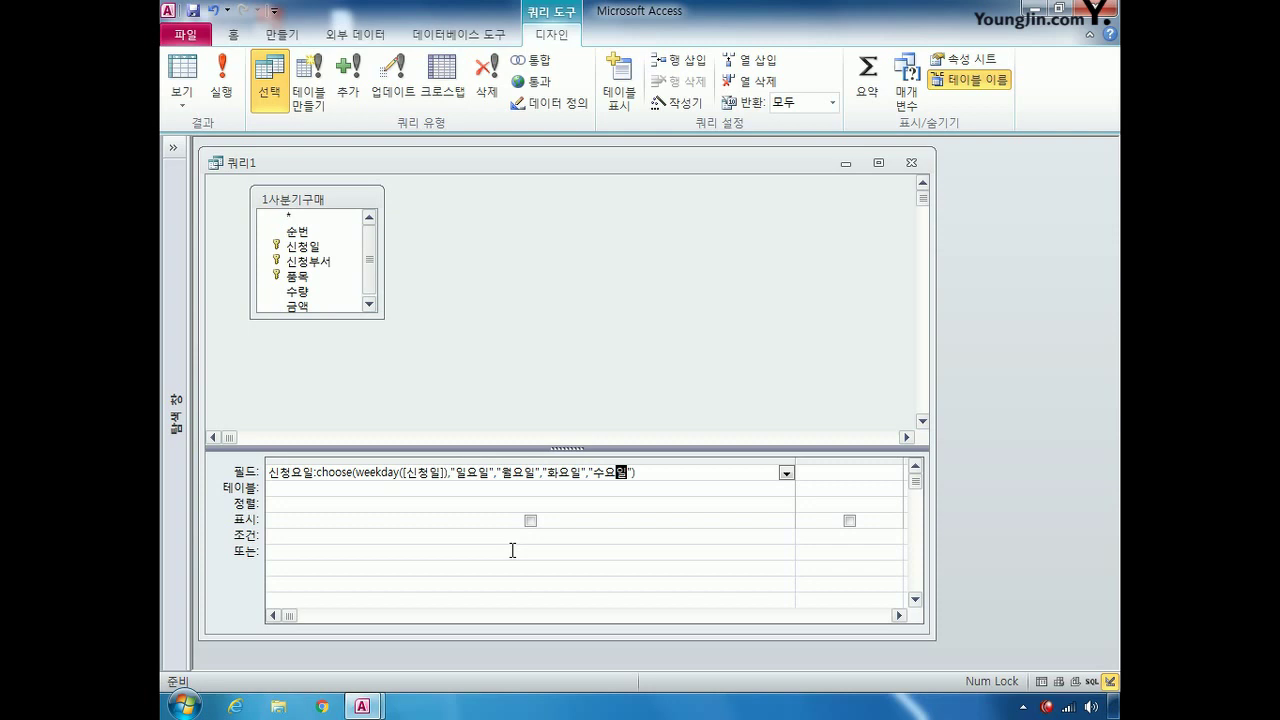
Step: Complete the choose function with the choices "목요일", "금요일" and "토요일", and commit the 신청요일 field
text(,"","","")
key(Left)
key(Left)
key(Left)
key(Left)
text(목요일)
key(Right)
key(Right)
key(Right)
text(금요이)
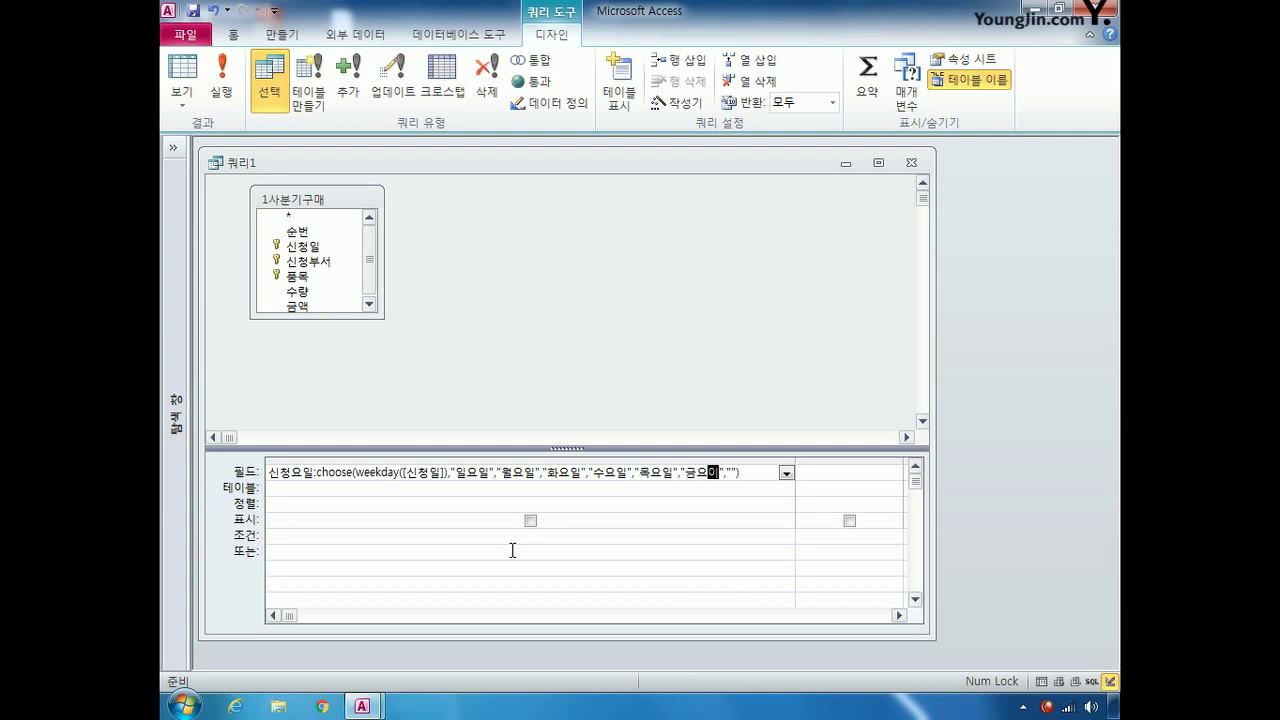
key(Right)
key(Right)
key(Right)
text(토요이)
click(371, 520)
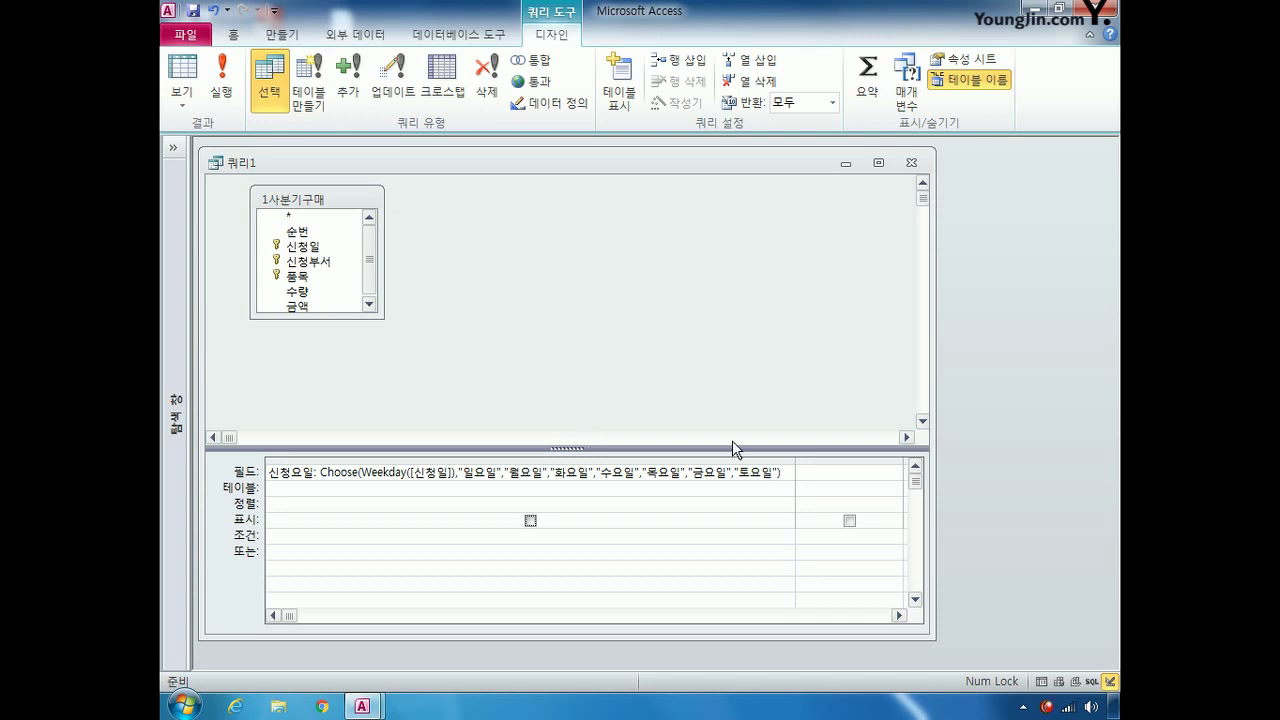
Step: Turn on the query's totals row and add the 수량 field under the name 수량의평균, summarised by 평균
click(866, 85)
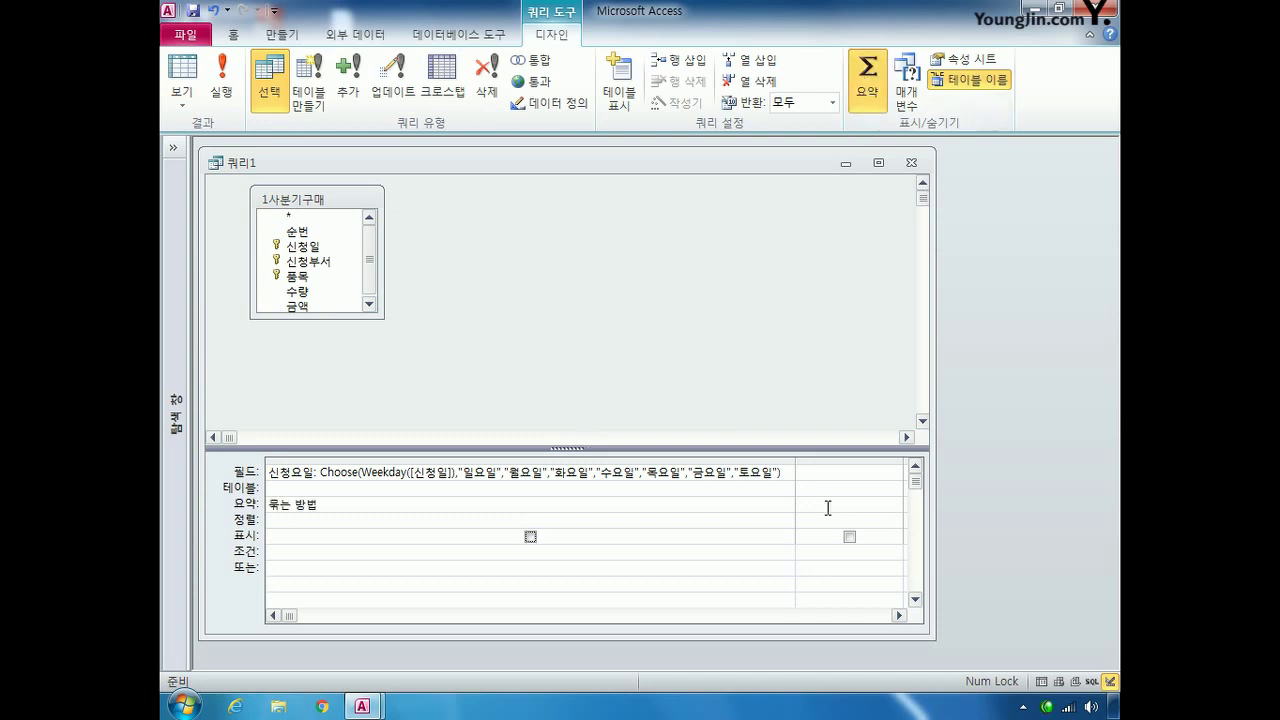
click(899, 616)
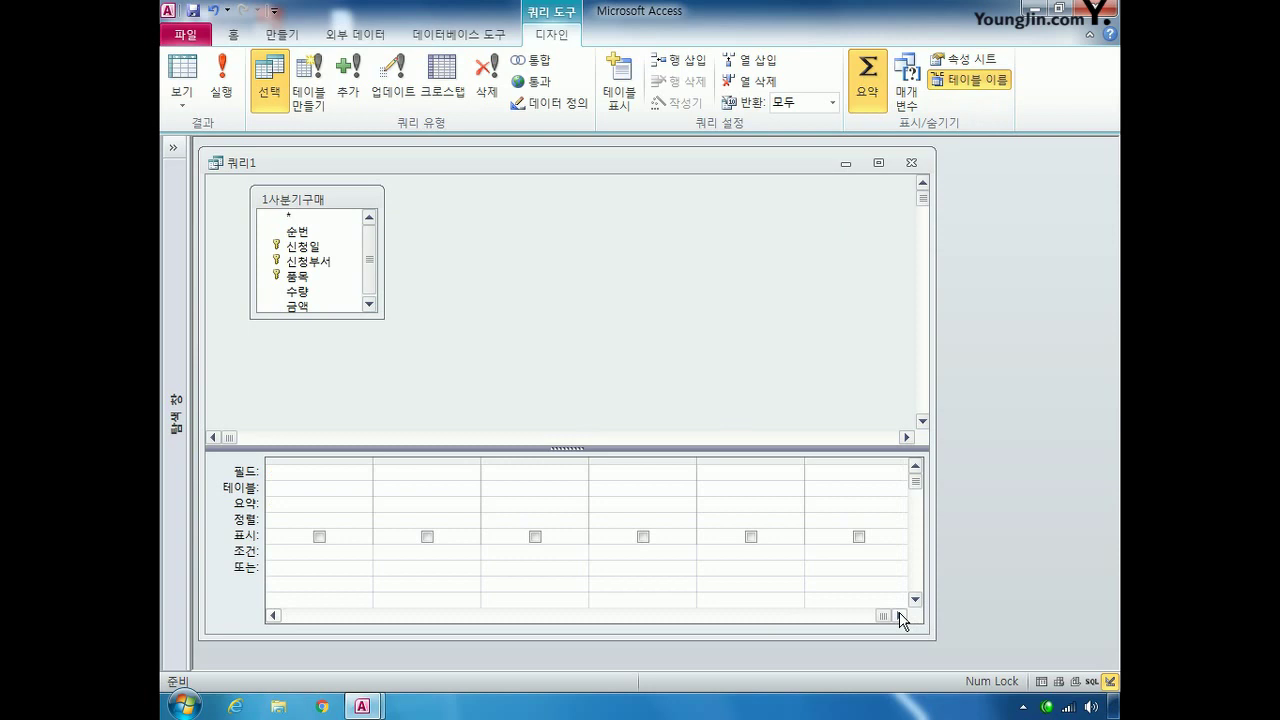
click(625, 477)
click(273, 615)
double_click(298, 291)
click(801, 472)
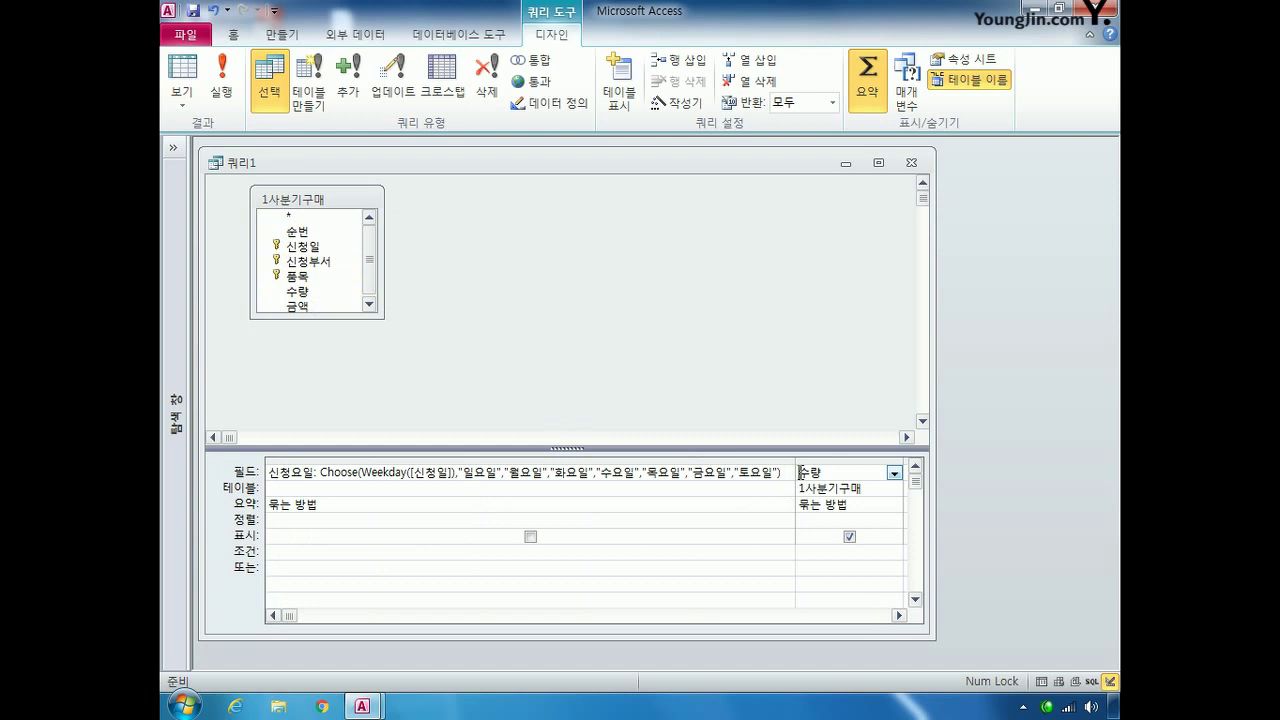
text(수량의평규)
text(:수량)
click(810, 505)
click(894, 505)
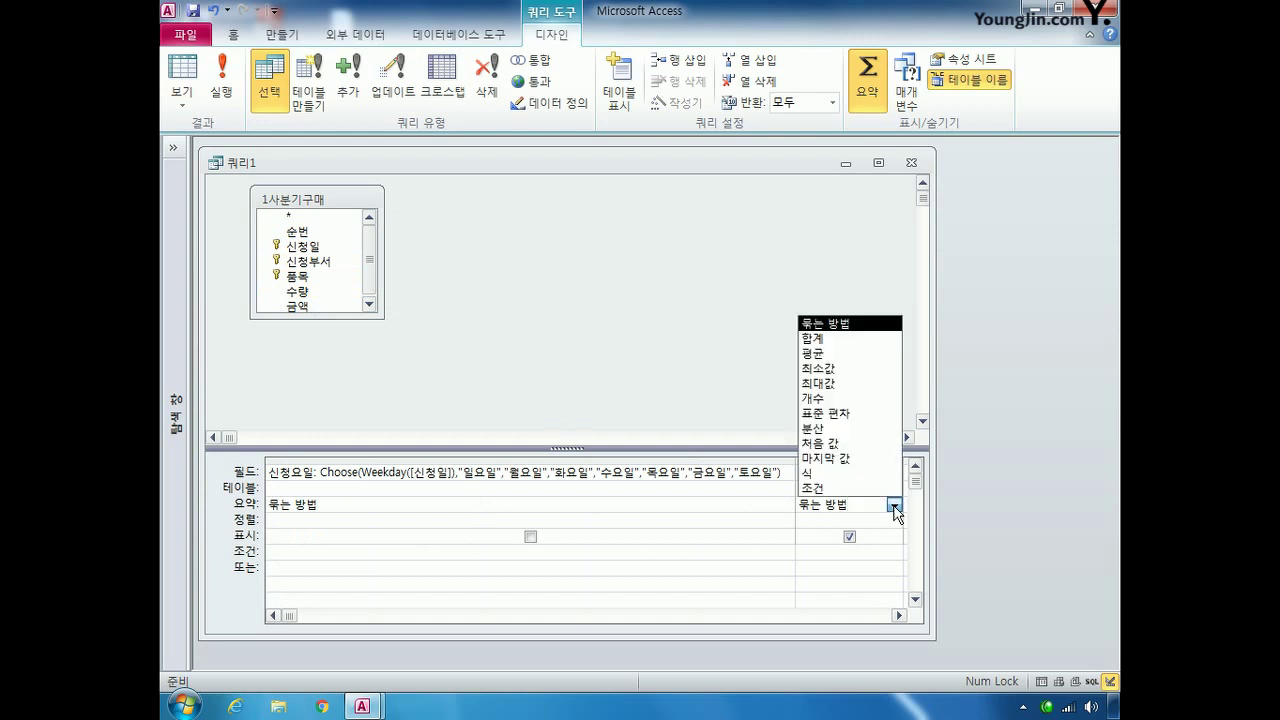
click(846, 354)
Step: Add the 금액 field in the next empty column under the name 금액의평균, summarised by 평균
click(900, 615)
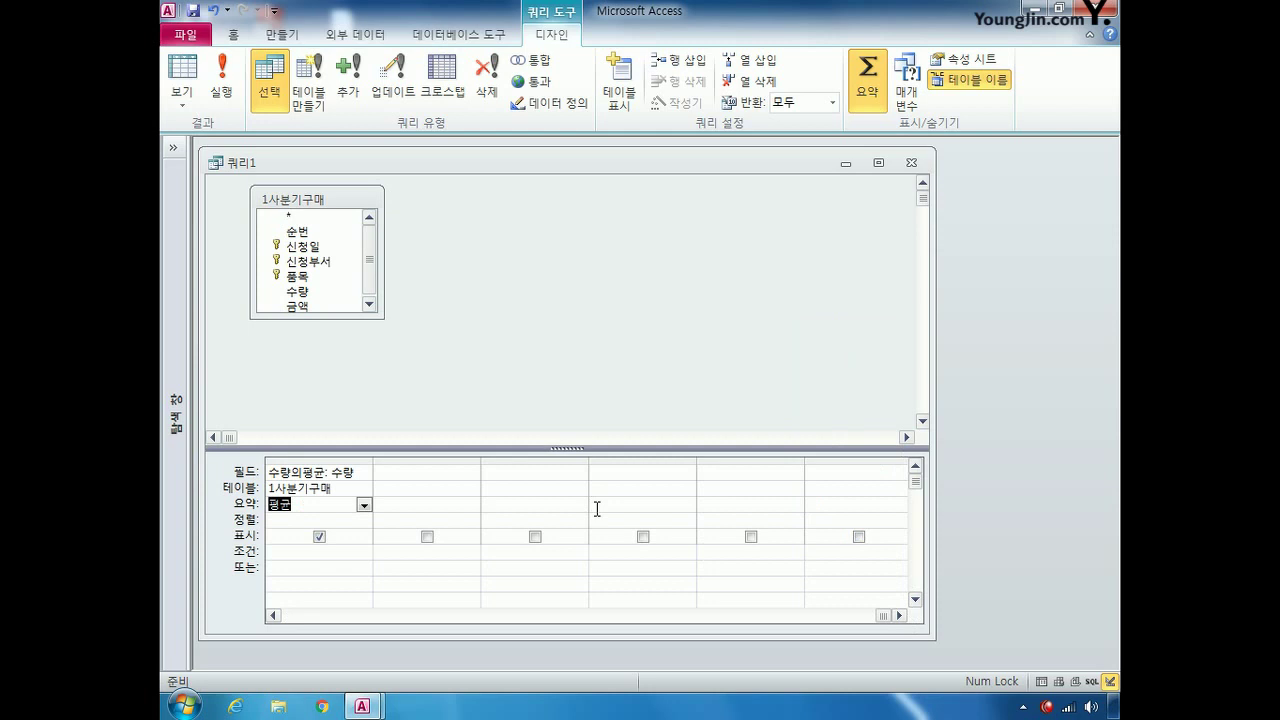
double_click(315, 304)
click(377, 471)
text(금액)
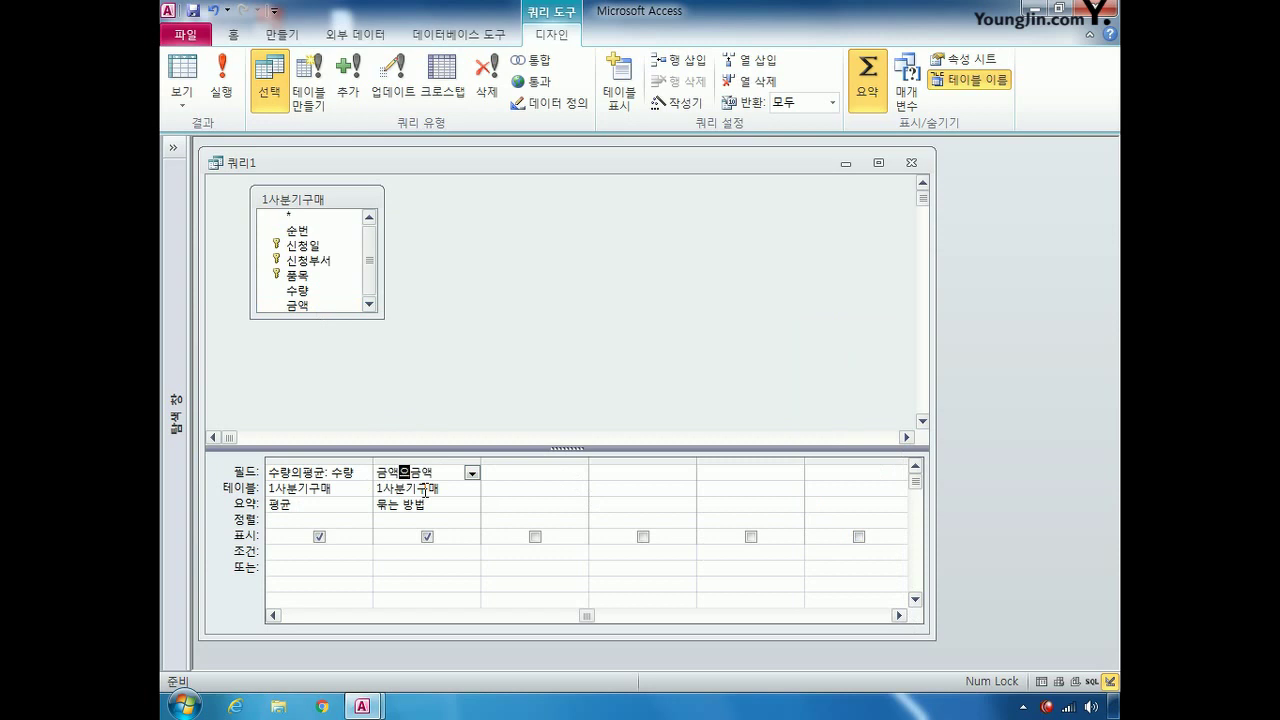
text(의평균:)
click(432, 504)
click(472, 505)
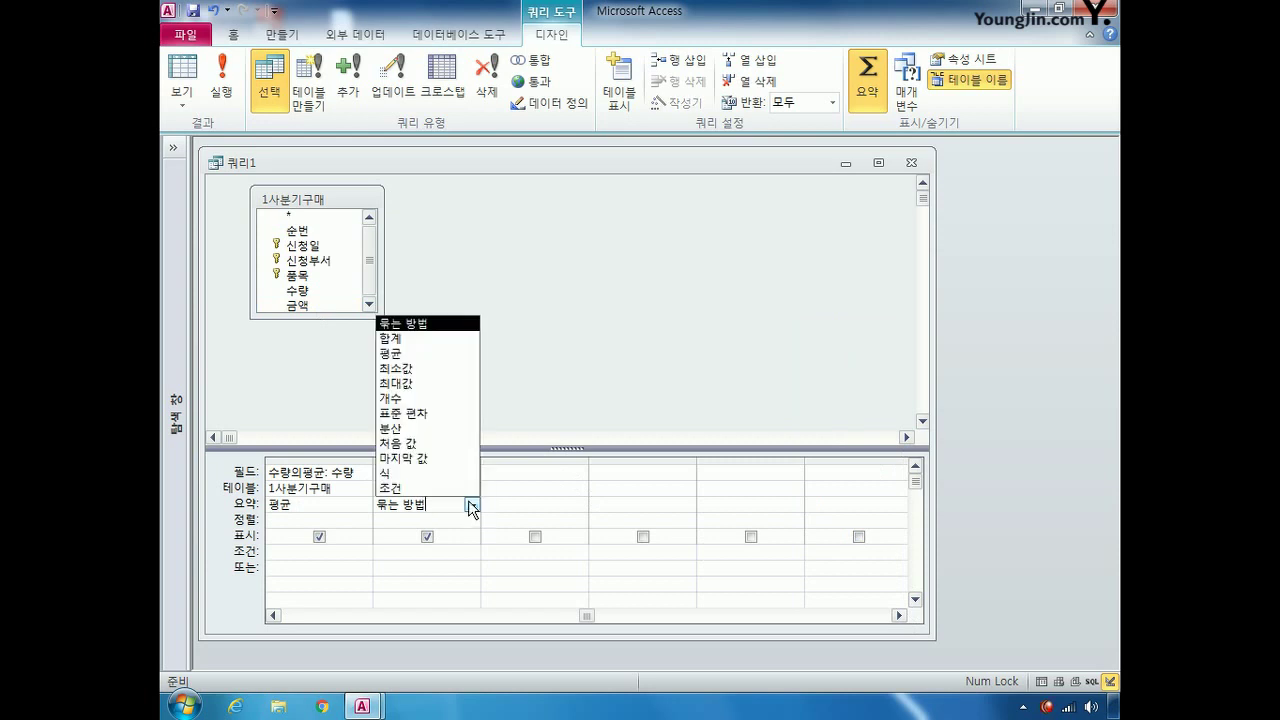
click(440, 357)
click(412, 502)
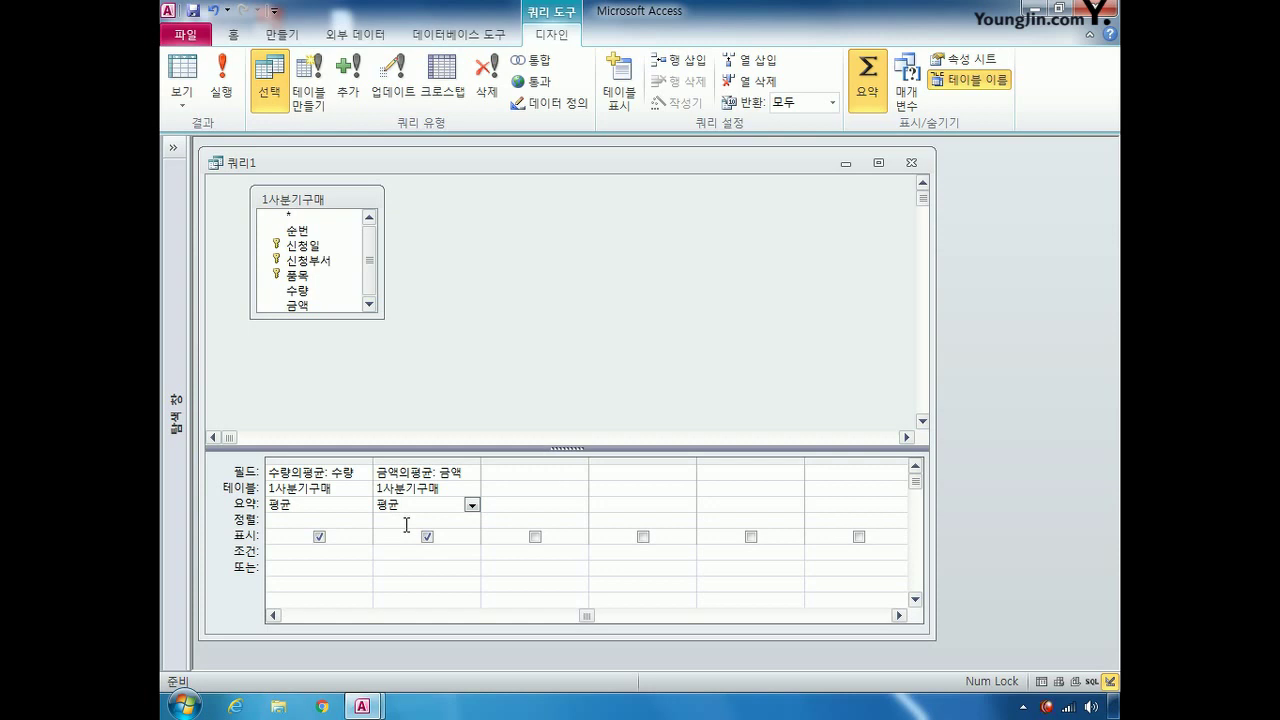
Step: Enable display of the 신청요일 column, check the query results in the datasheet and return to design view
click(226, 100)
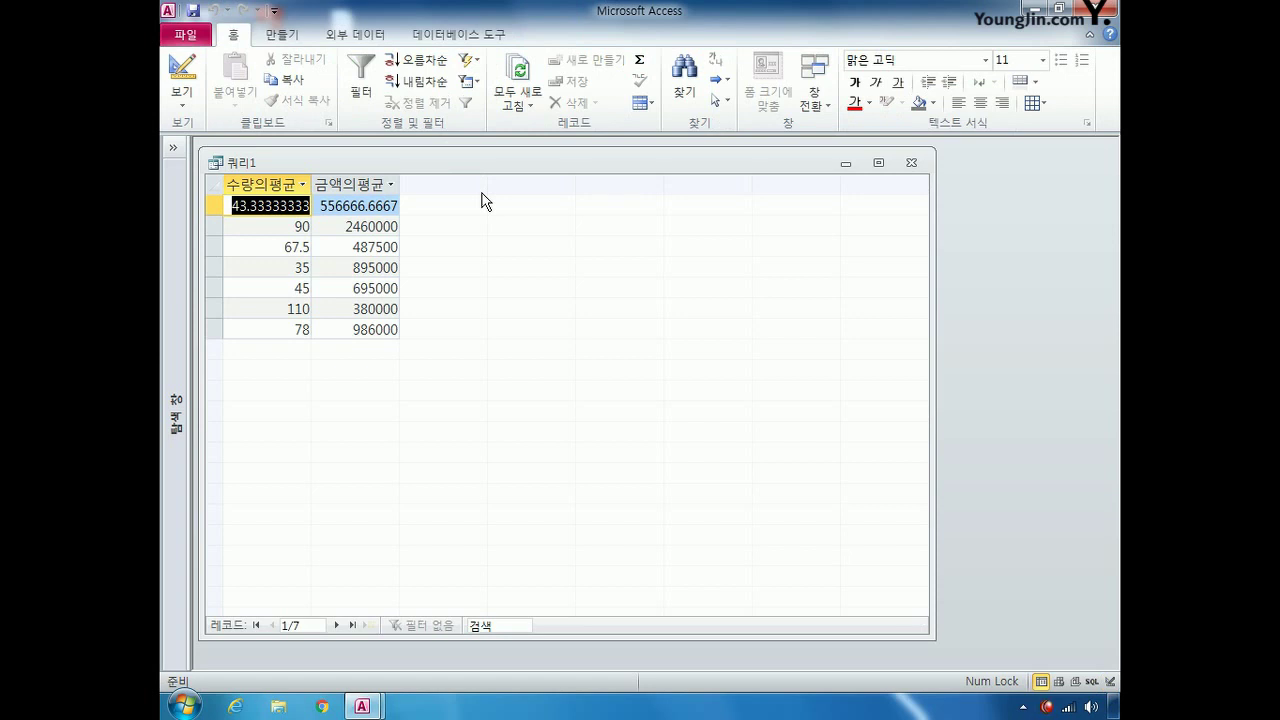
click(182, 78)
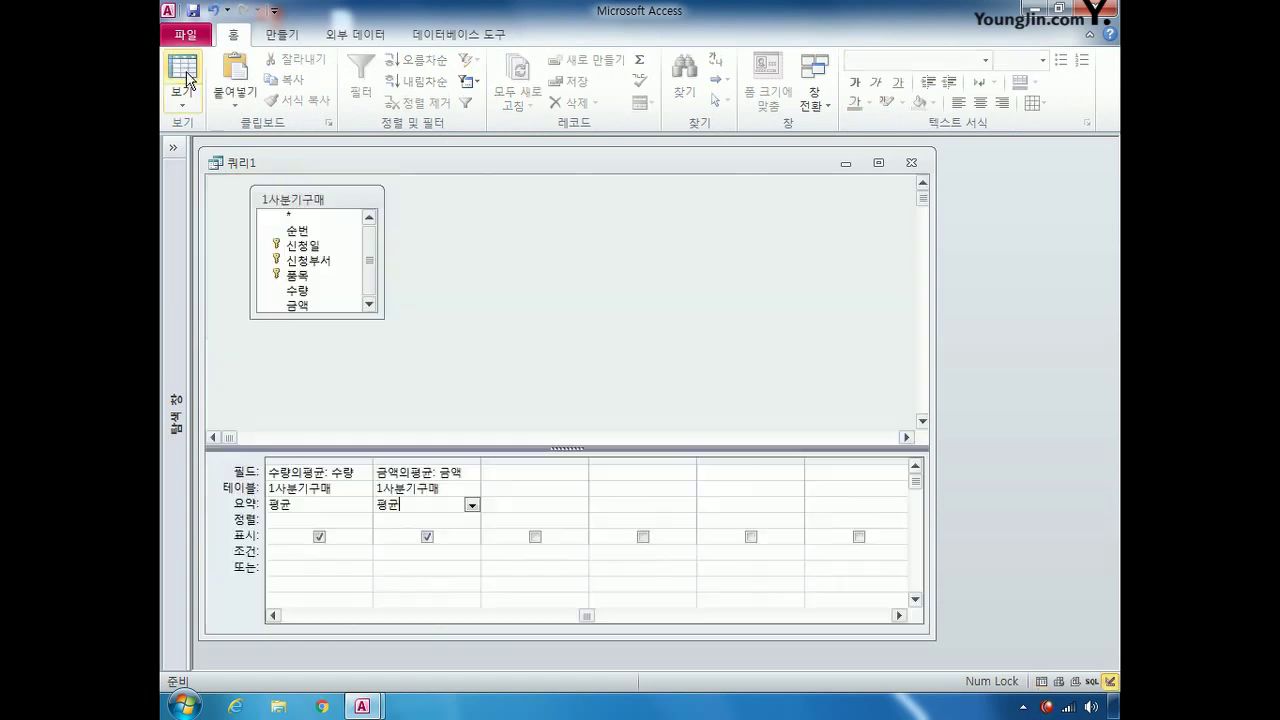
click(273, 617)
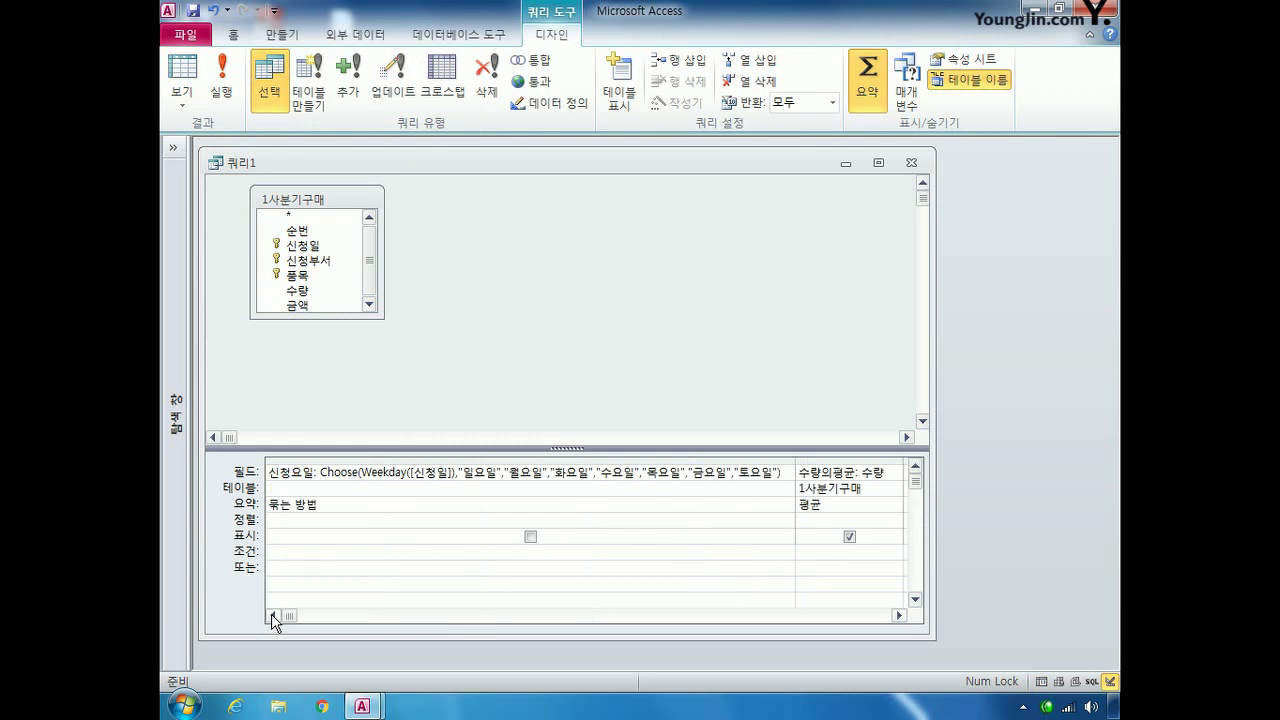
click(221, 82)
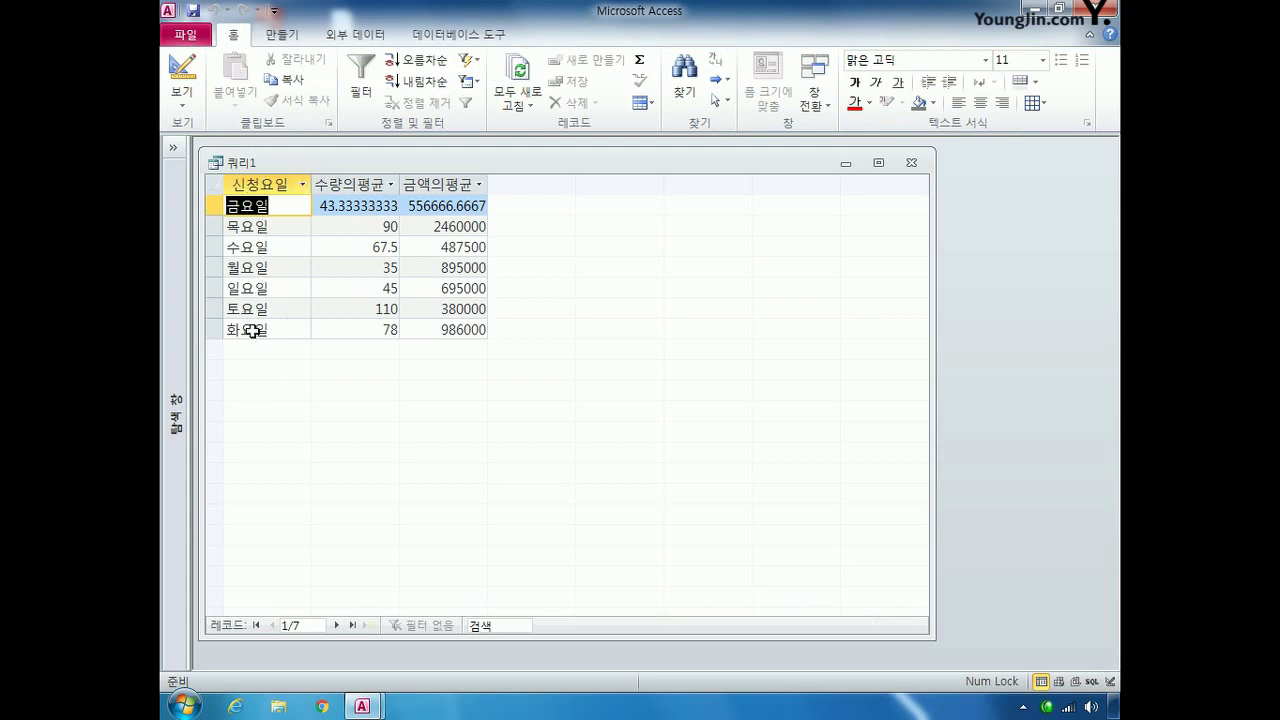
click(183, 75)
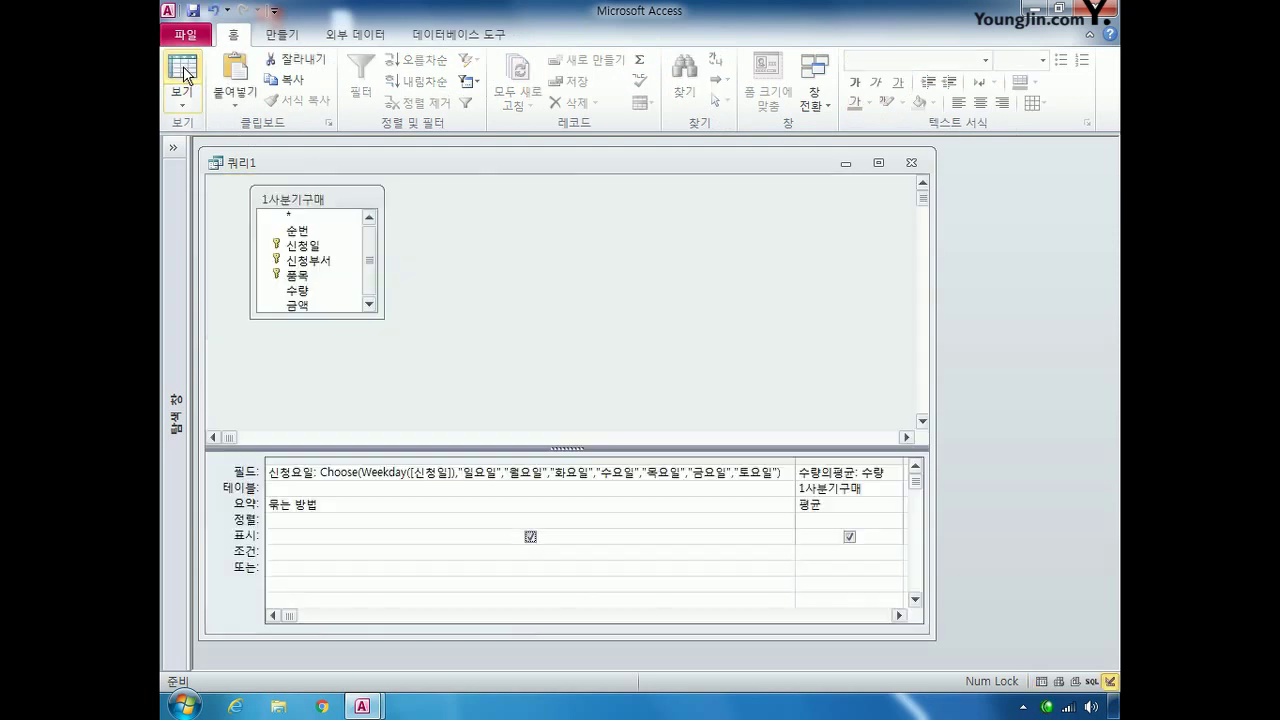
Step: Add a column with the expression weekday([신청일]) after 금액의평균, hidden from the results and sorted ascending (오름차순)
click(899, 616)
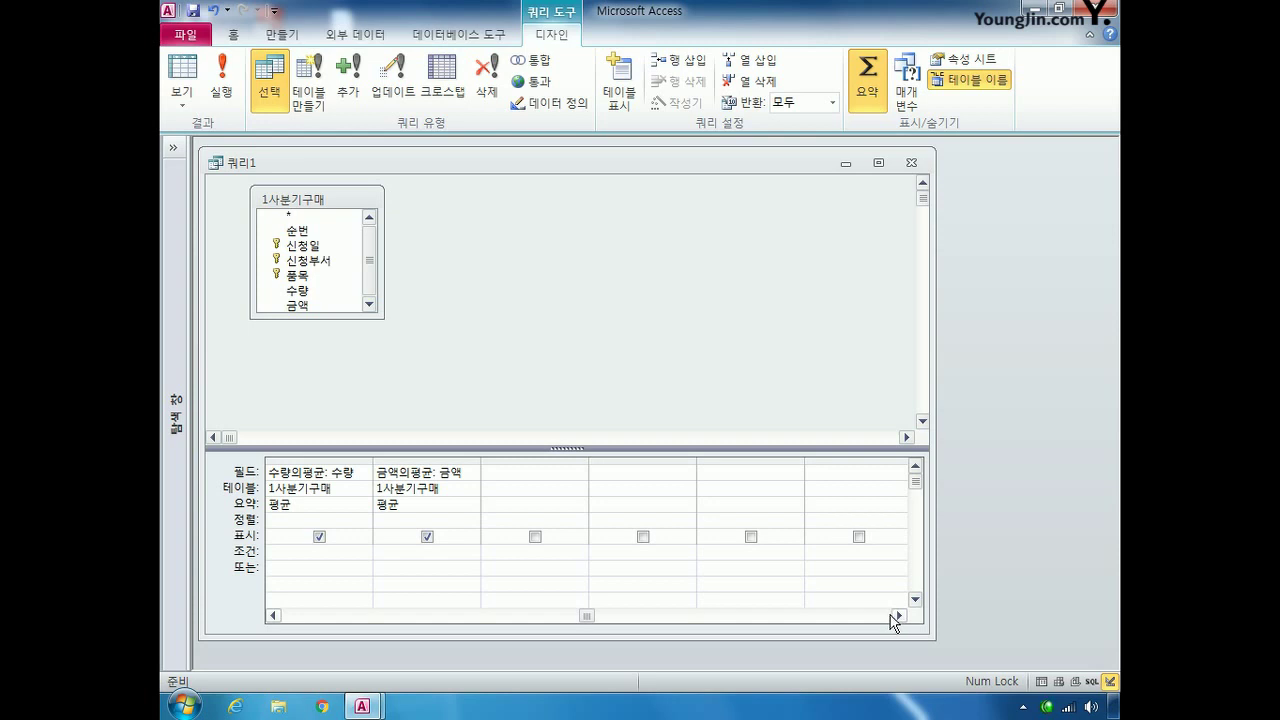
click(533, 478)
text(weekday)
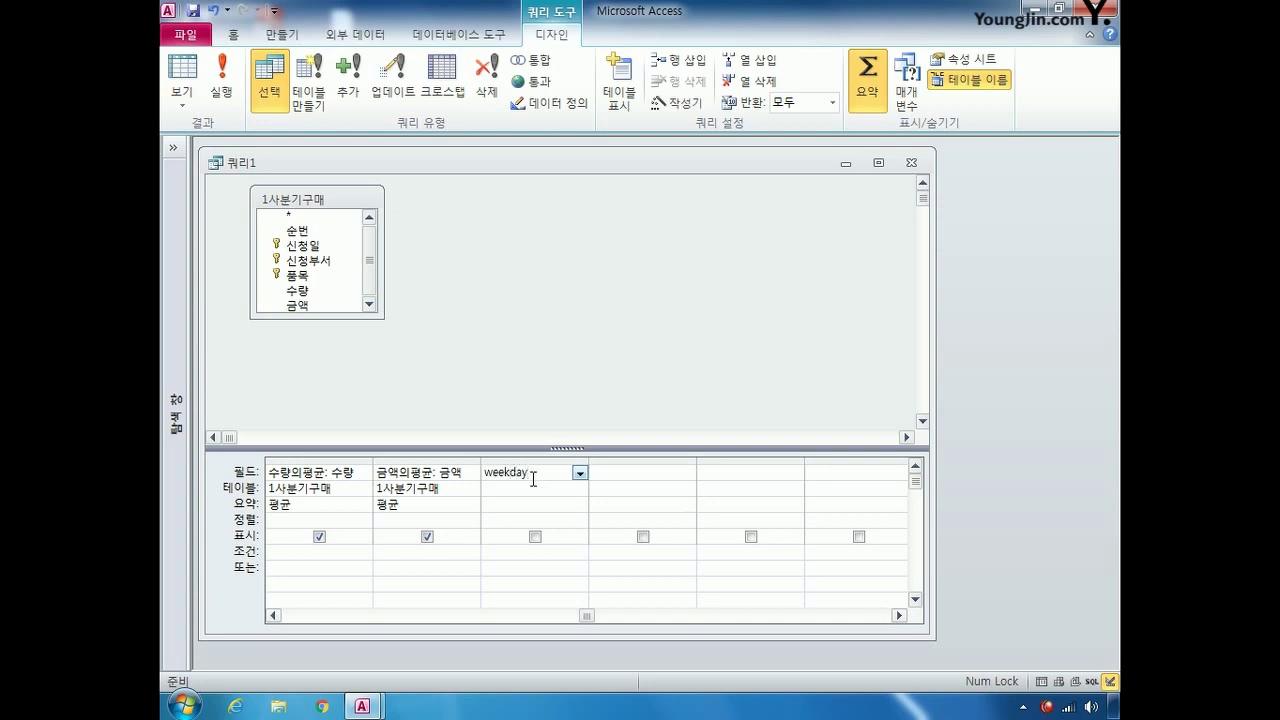
text((신청일))
click(540, 521)
click(535, 536)
click(568, 519)
click(580, 520)
key(Down)
key(Return)
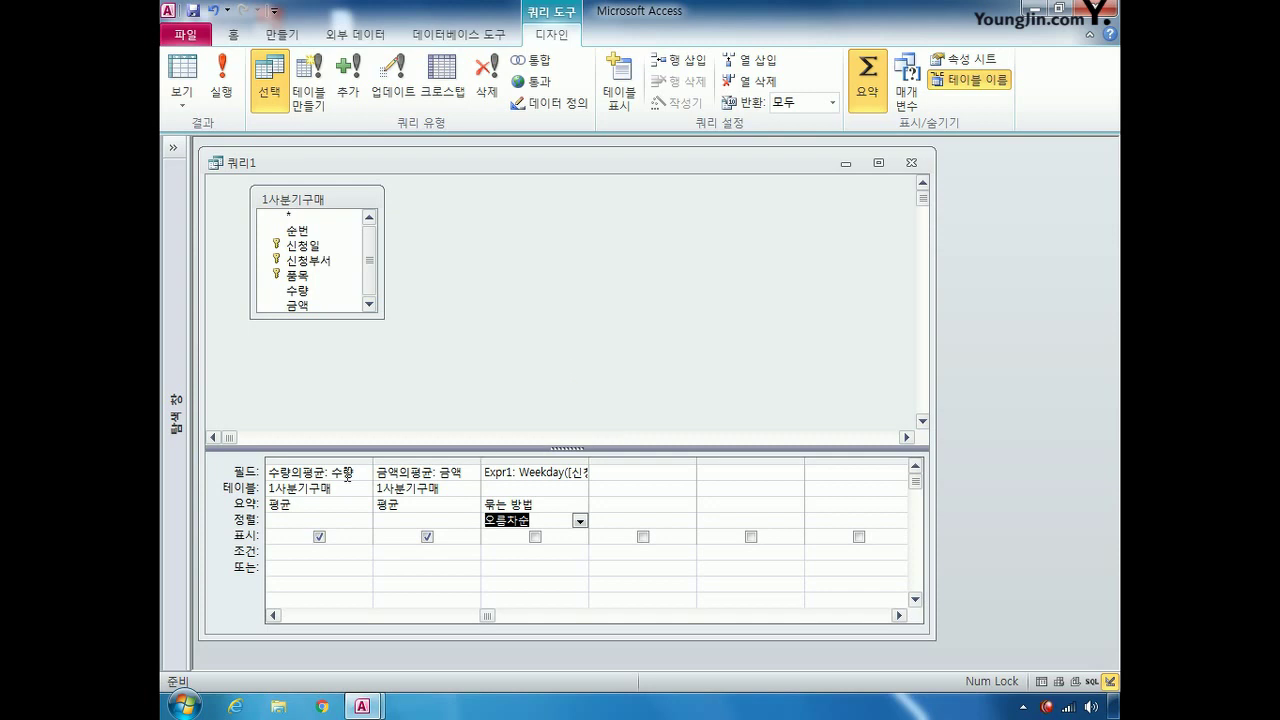
Step: Set the format property of the 수량의평균 field to #
click(316, 472)
right_click(316, 472)
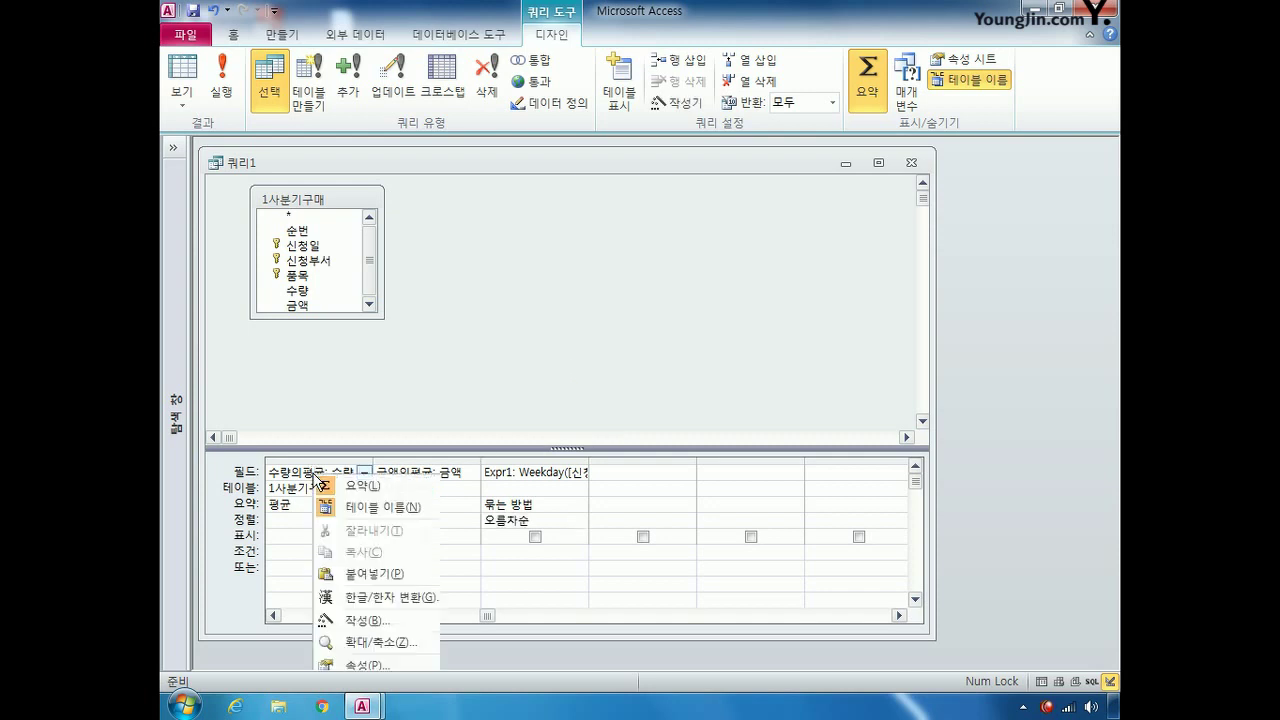
click(368, 666)
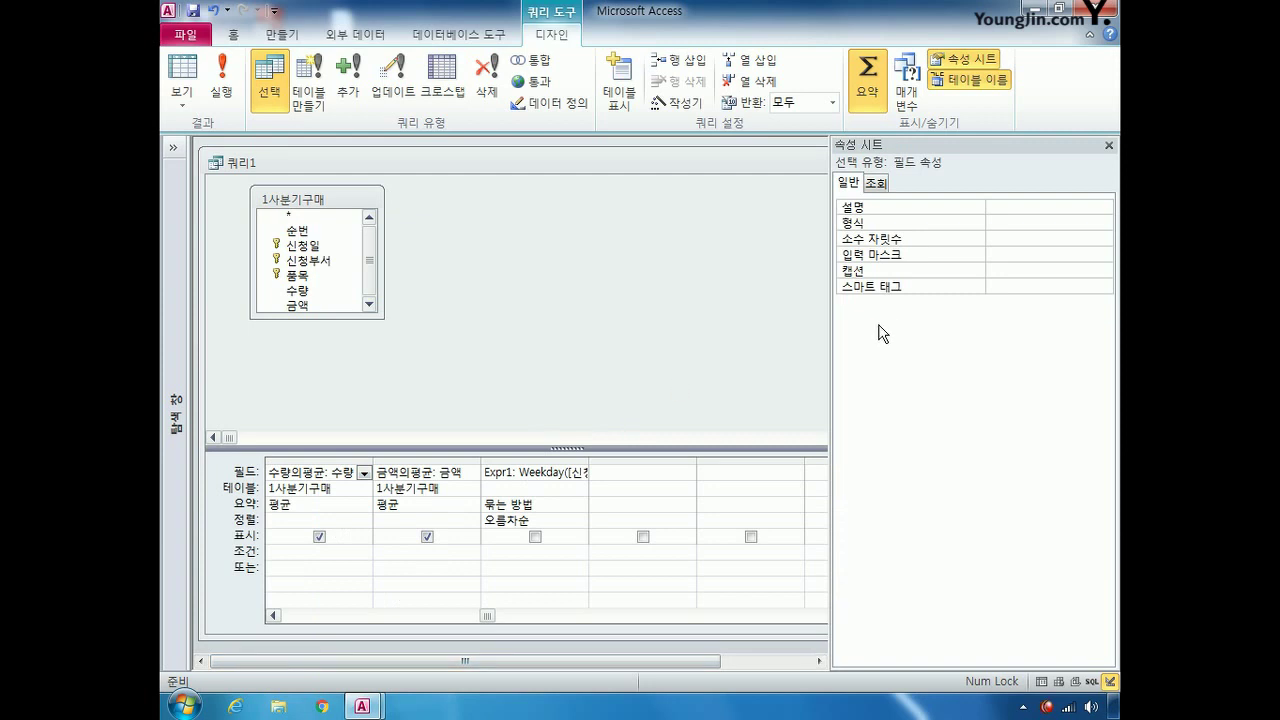
click(1001, 221)
text(ㅋ)
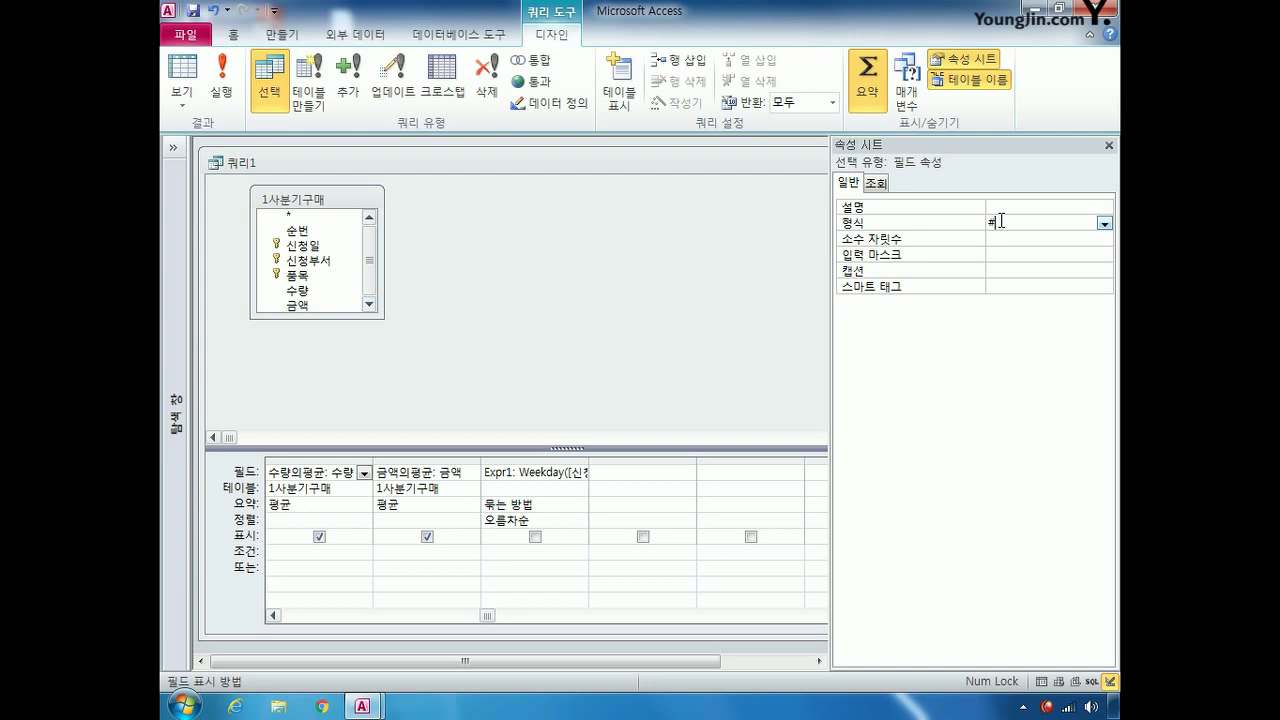
Step: Set the format property of the 금액의평균 field to 통화
click(400, 474)
right_click(401, 474)
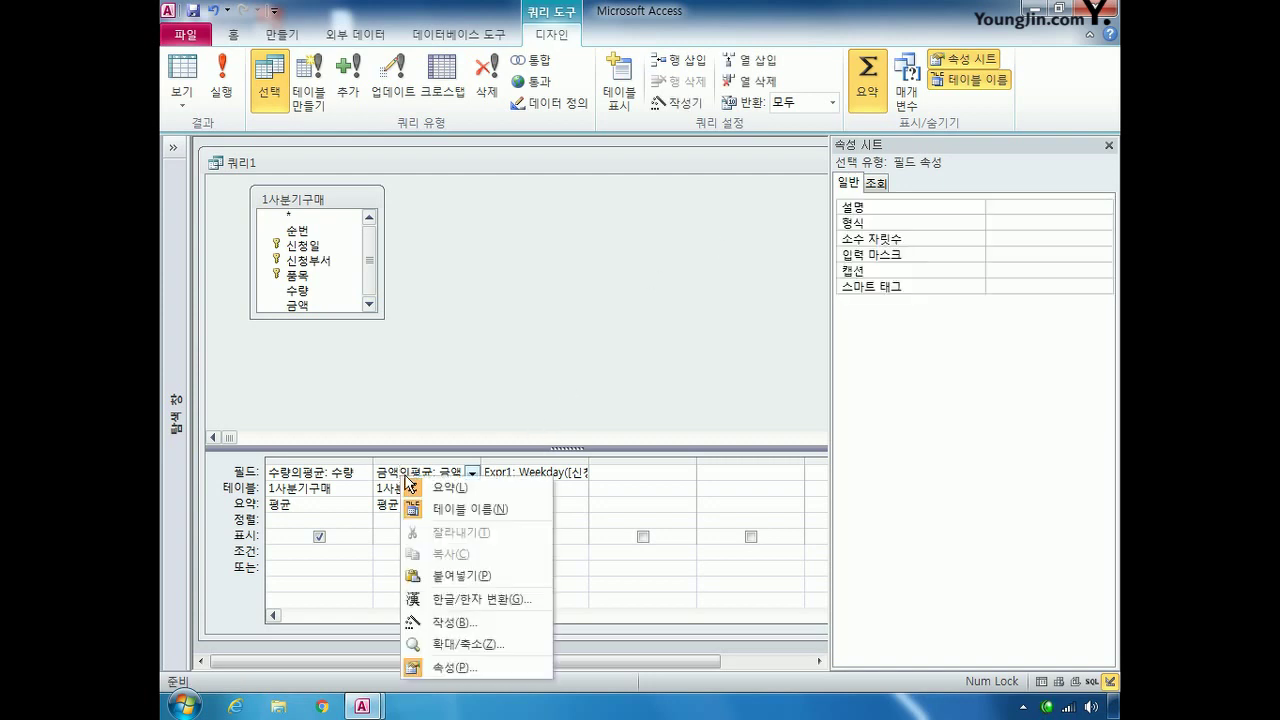
click(453, 668)
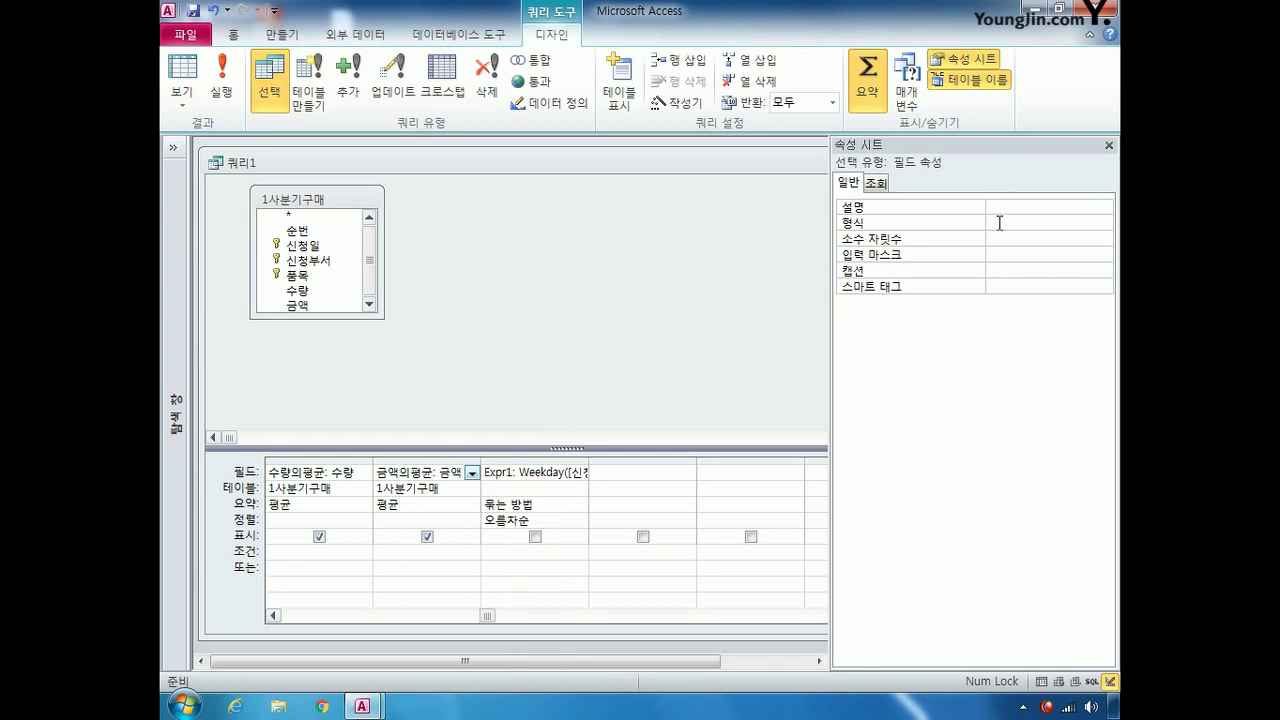
click(999, 222)
click(1104, 223)
click(1088, 250)
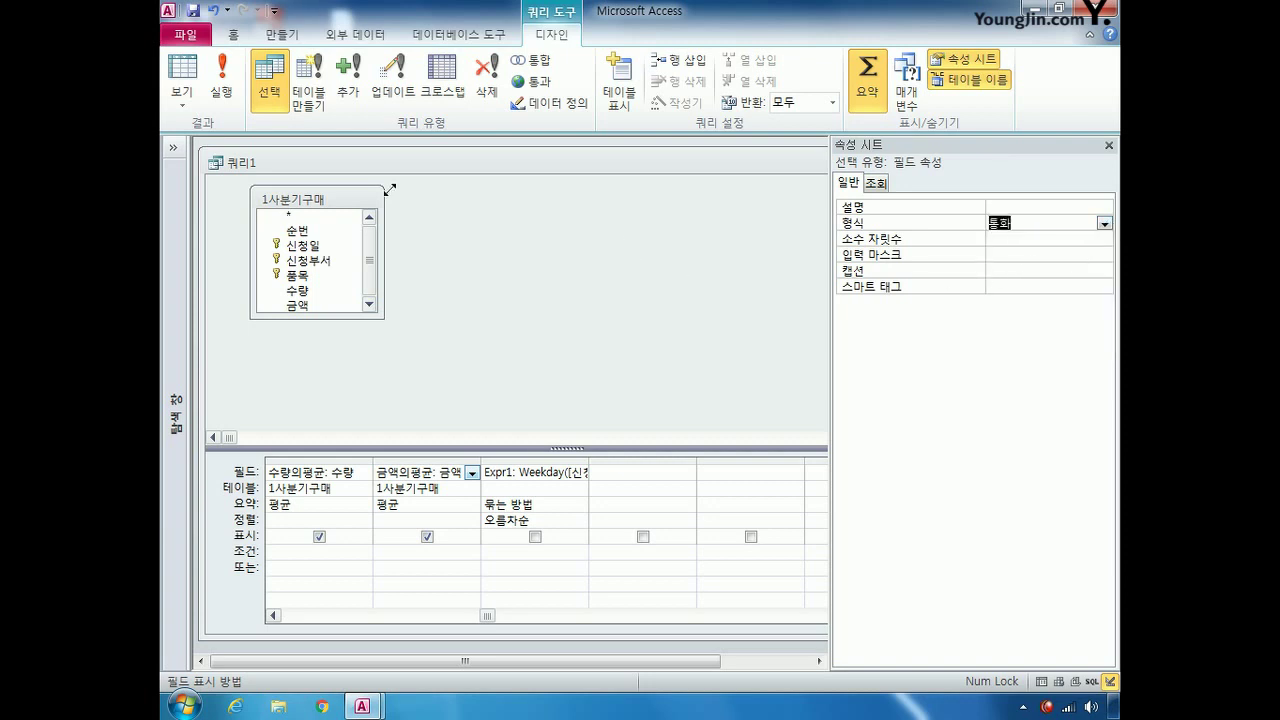
Step: Run the query to check the weekday averages, and close it, saving it under the name 요일별수량금액평균
click(223, 80)
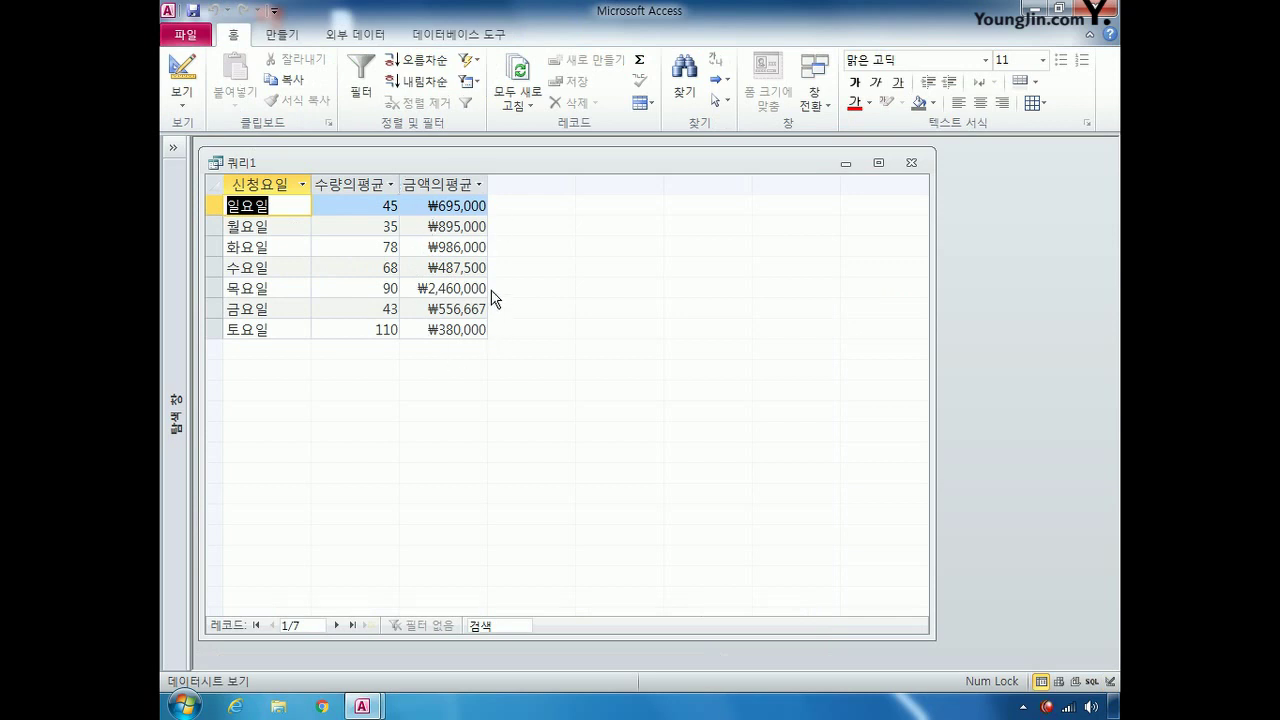
click(911, 162)
click(533, 400)
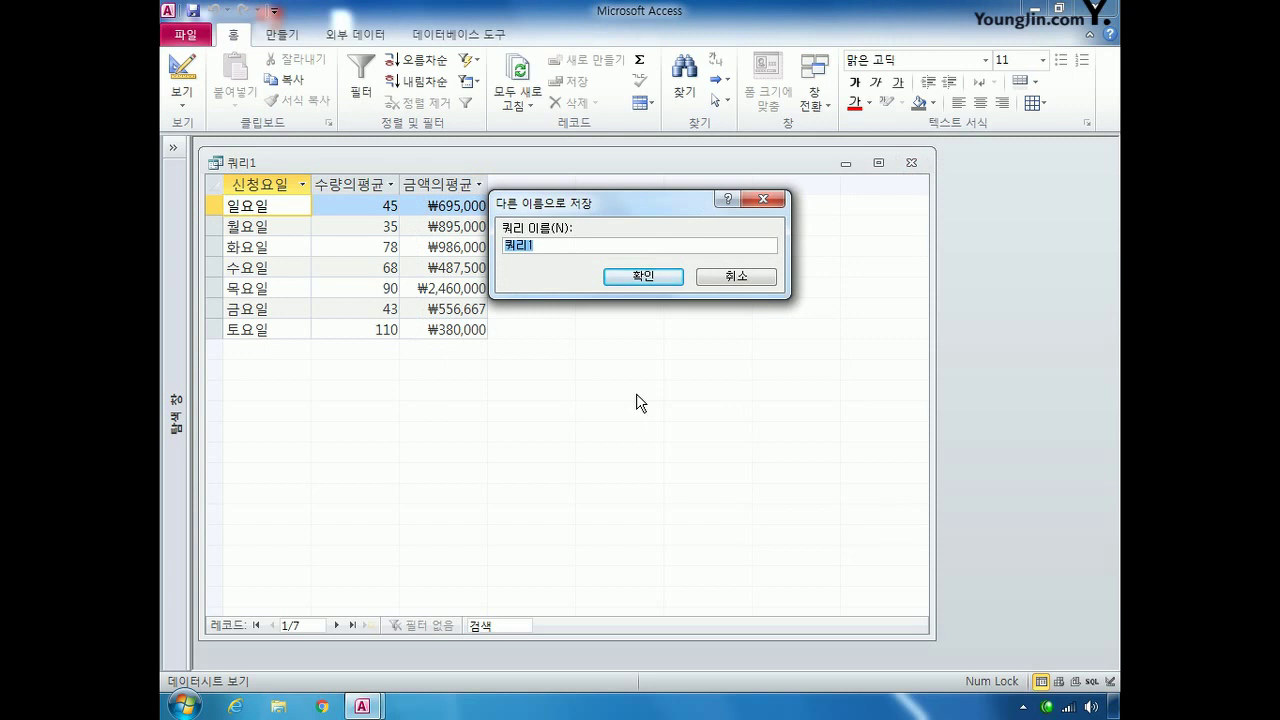
text(요일별수량금액별)
key(Return)
key(ctrl+w)
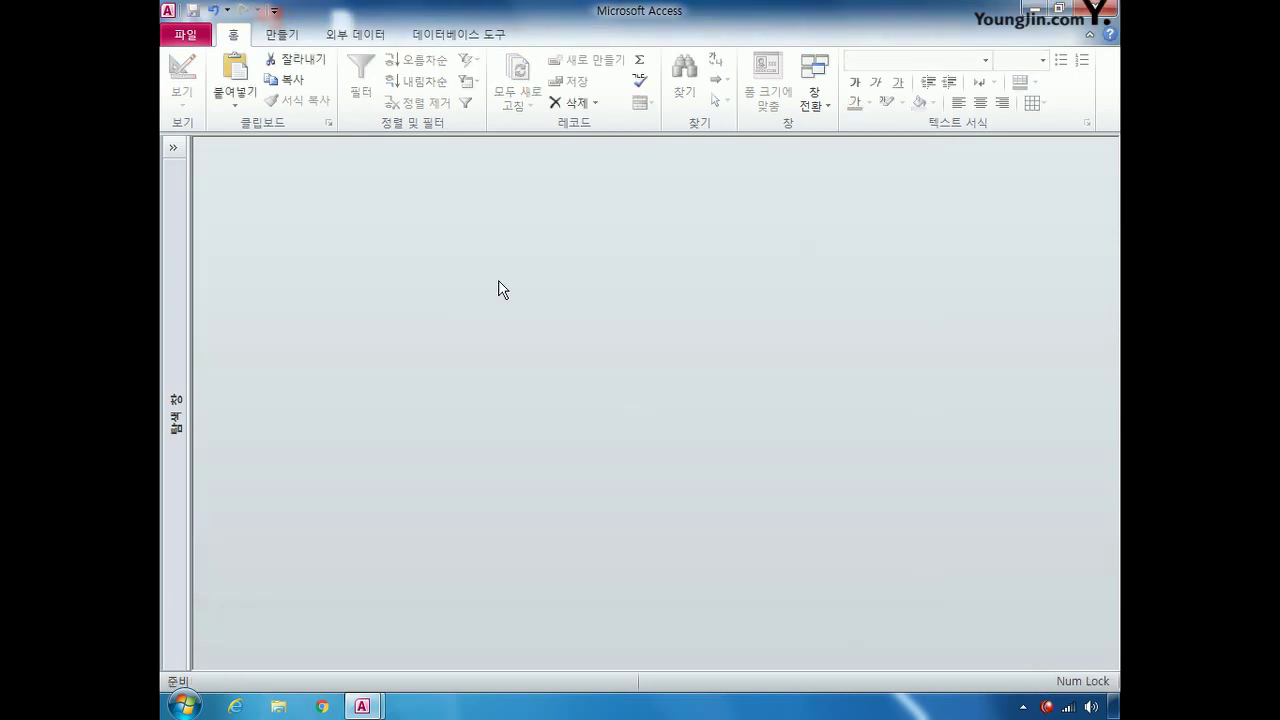
Step: Expand the navigation pane and create a new design-view query on the 품목 table with 품명 as its first field
click(173, 148)
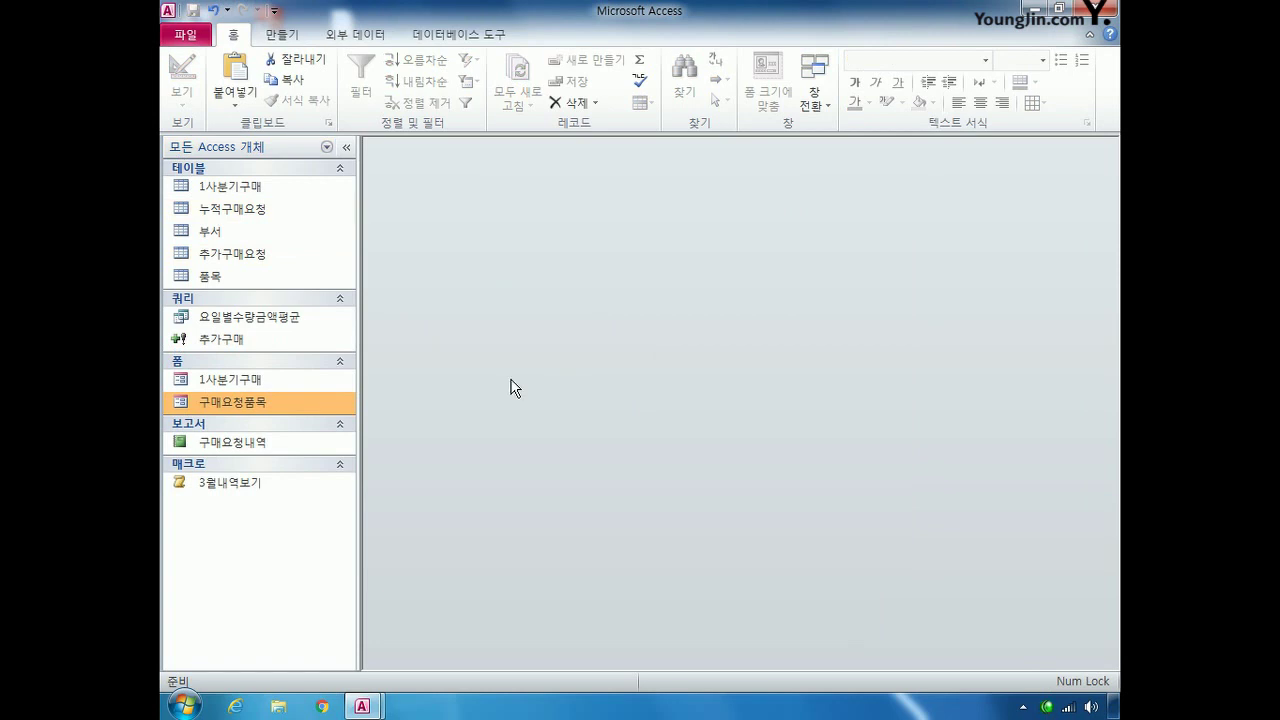
click(281, 35)
click(453, 100)
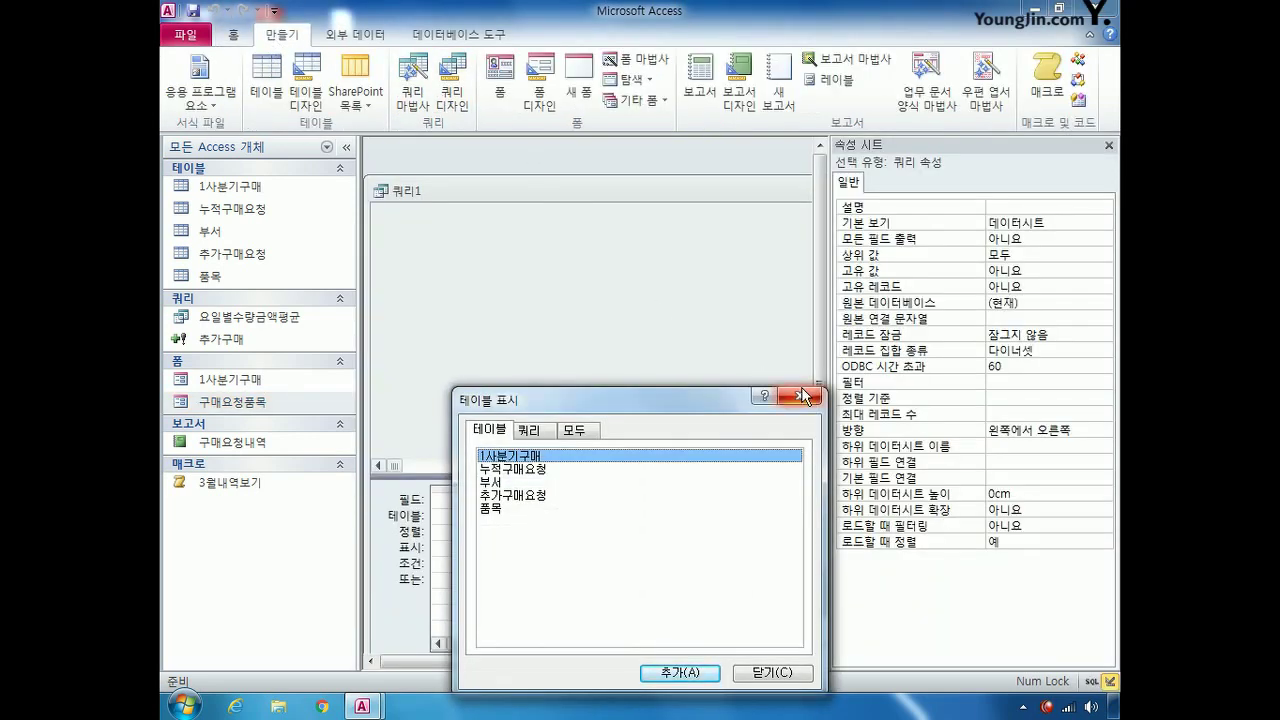
double_click(517, 508)
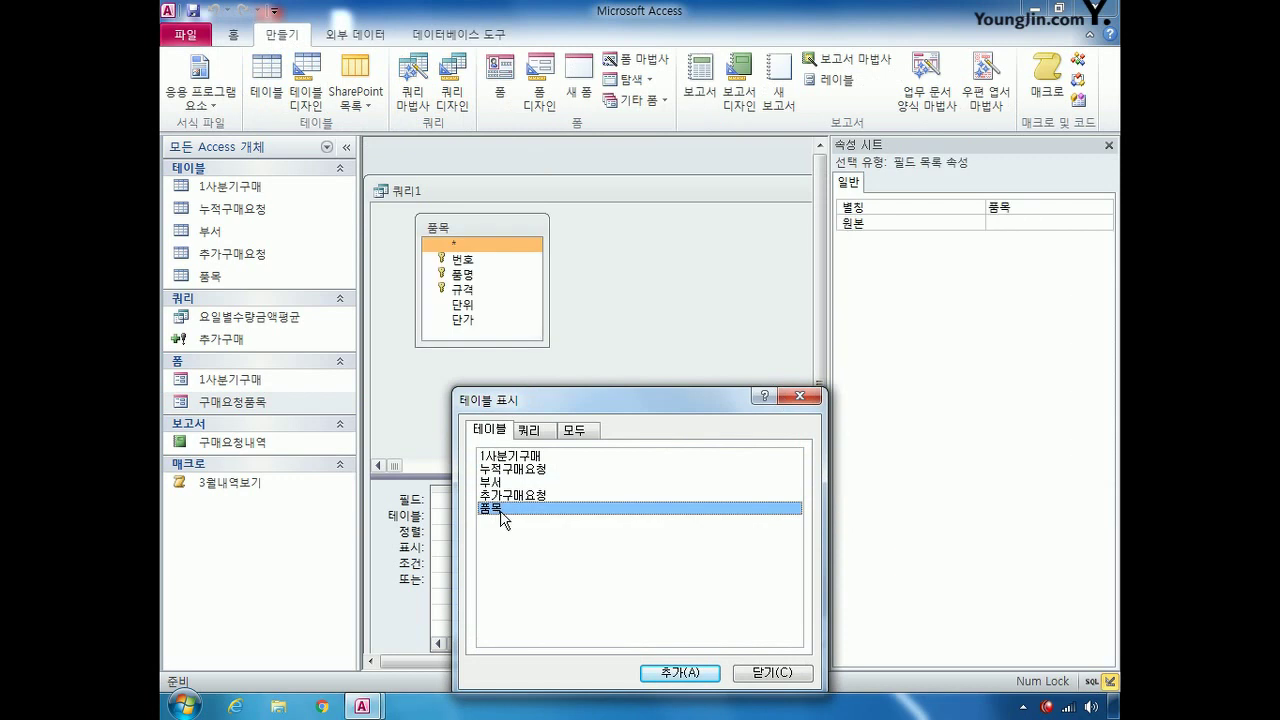
click(778, 670)
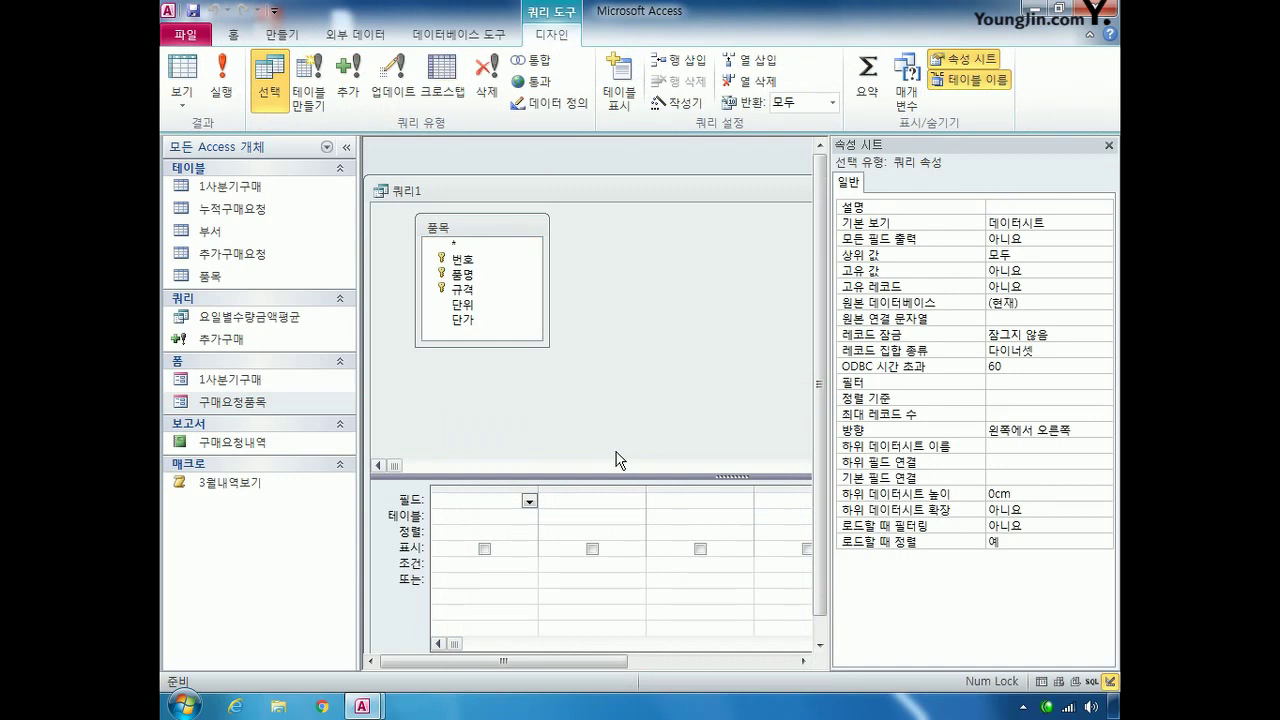
double_click(472, 278)
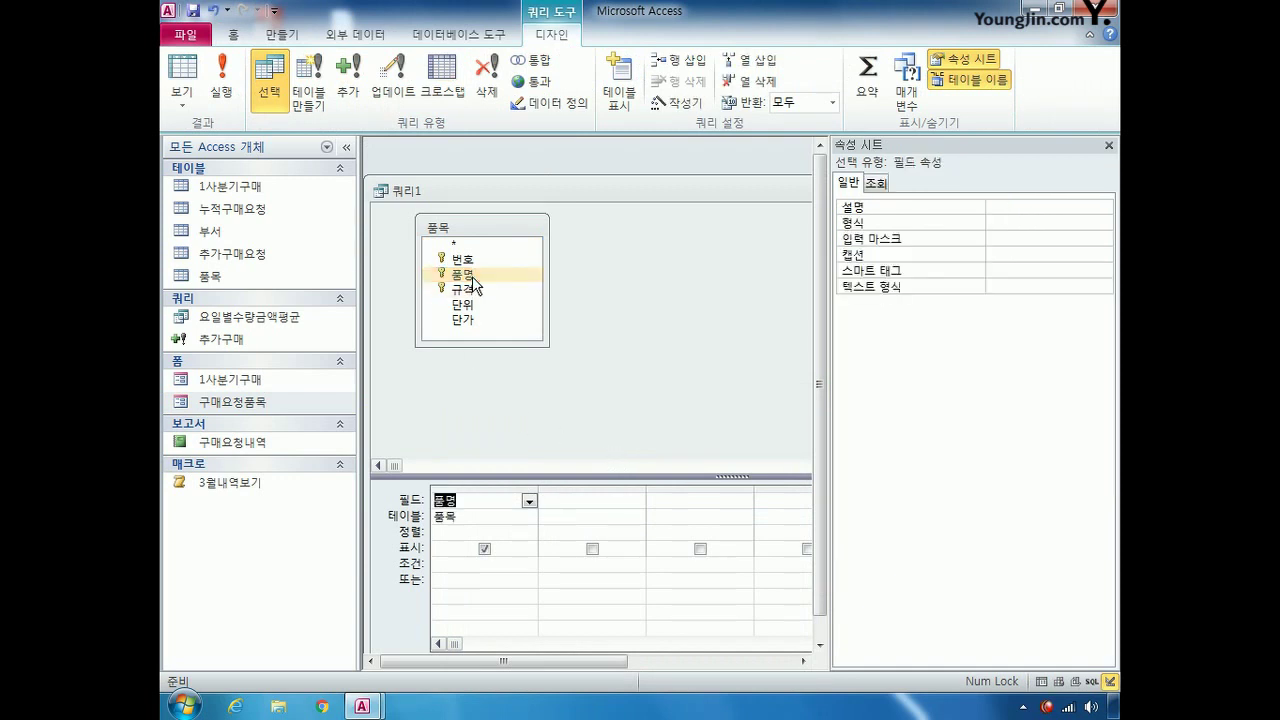